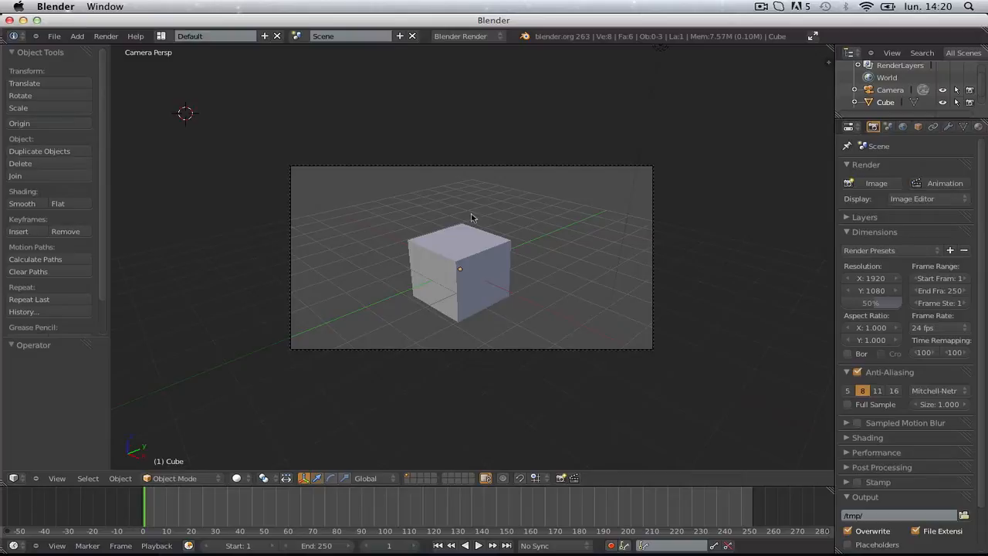
- Switch to the front orthographic view and frame the default cube up close
key(KP_1)
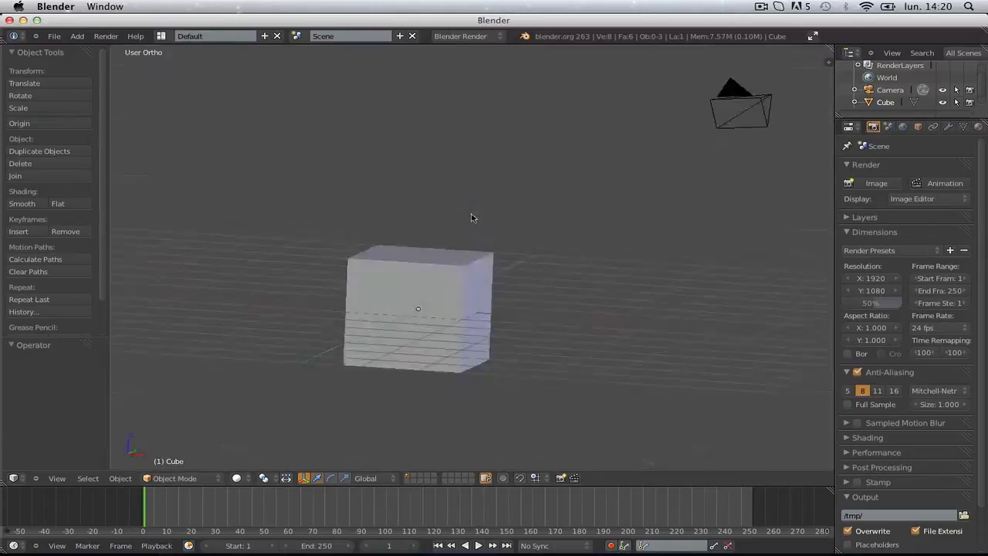
scroll(457, 215, down, 3)
key(shift+c)
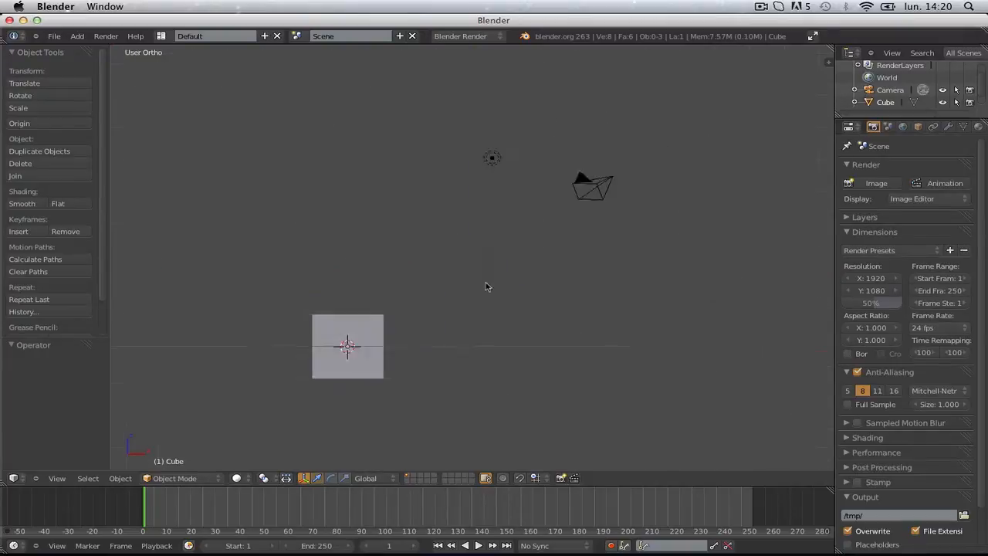
shift+middle_drag(392, 114, 506, 71)
shift+middle_drag(572, 304, 502, 115)
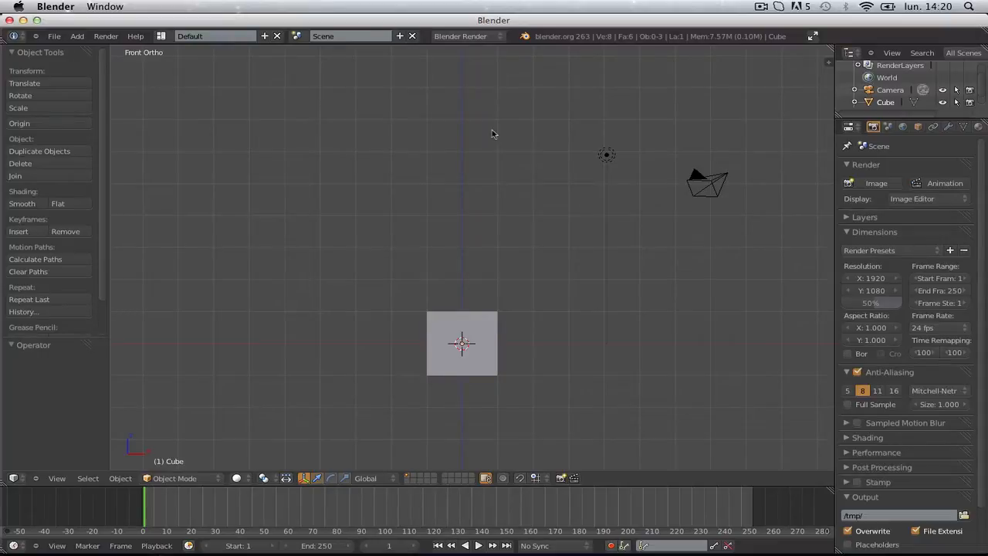
shift+middle_drag(494, 134, 588, 40)
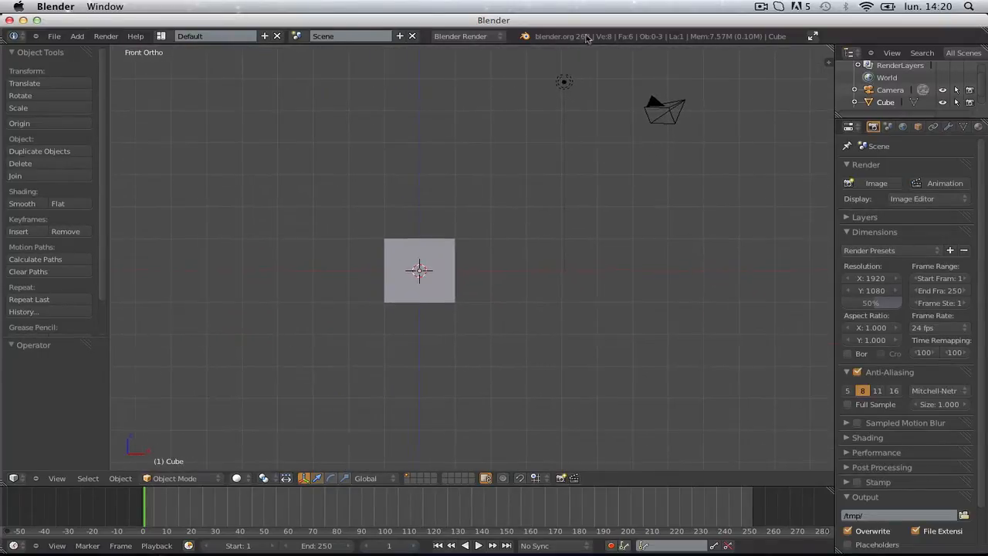
mouse_move(455, 330)
middle_down()
mouse_move(393, 358)
mouse_move(484, 336)
mouse_move(459, 309)
mouse_move(421, 342)
mouse_move(457, 273)
mouse_move(450, 325)
middle_up()
key(KP_1)
key(KP_1)
shift+middle_drag(521, 182, 539, 200)
ctrl+middle_drag(538, 220, 536, 250)
shift+middle_drag(469, 288, 482, 250)
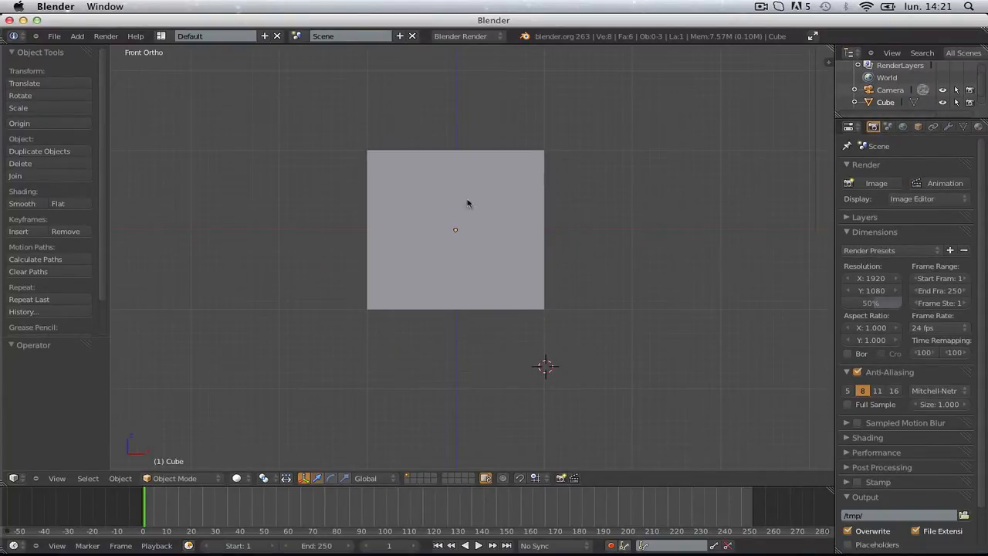
- Add beretta-m9-9mm.png from the Personnage de jeu folder as a background image in the 3D view
key(n)
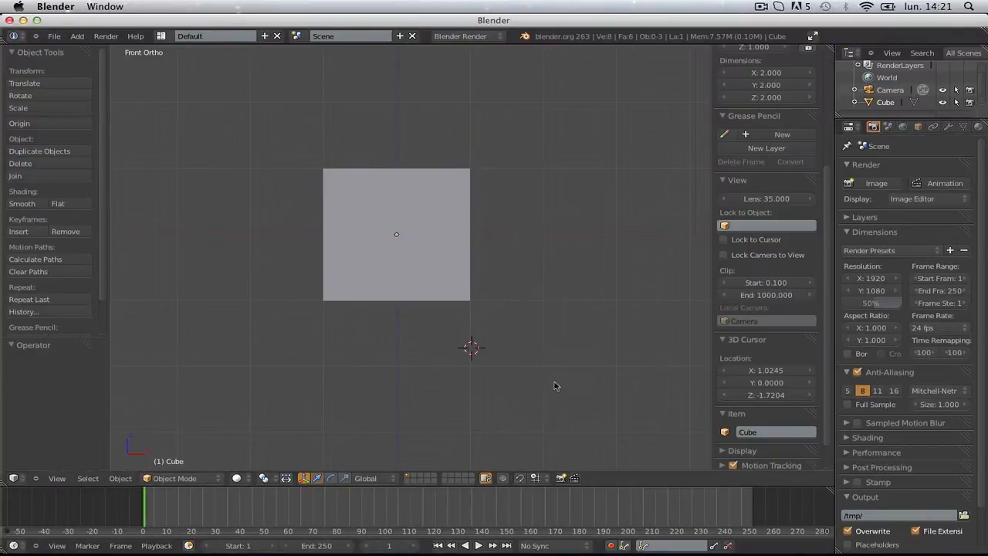
scroll(918, 380, down, 1)
scroll(781, 394, down, 2)
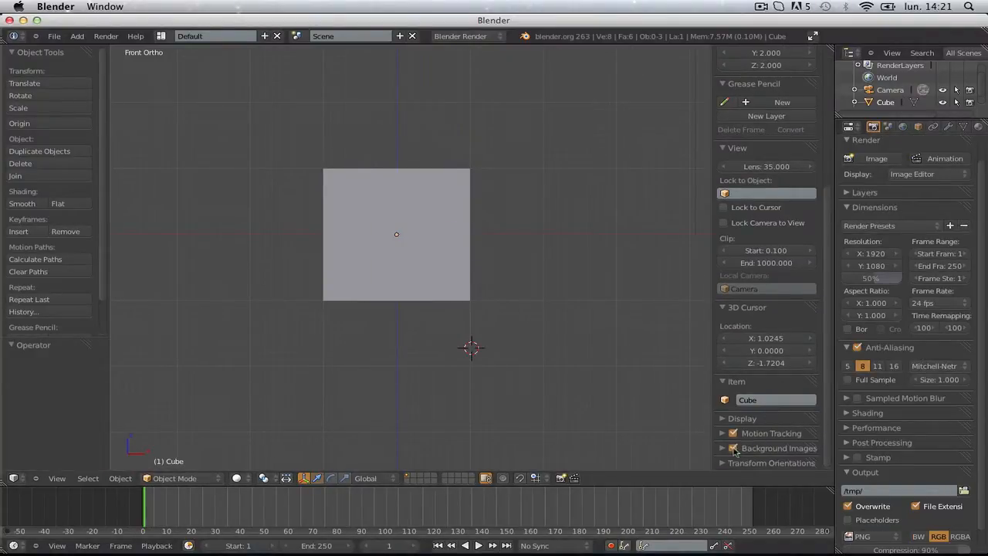
click(723, 449)
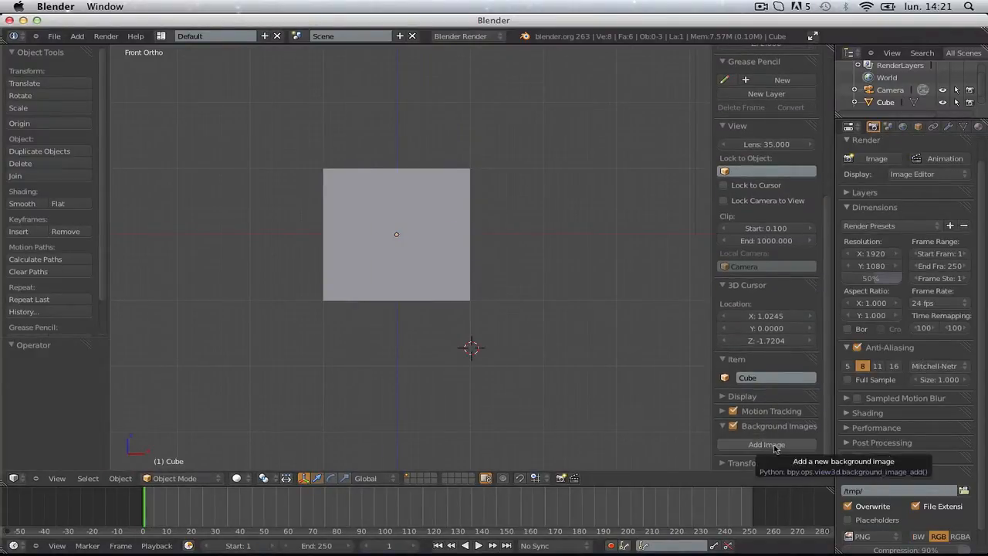
click(776, 447)
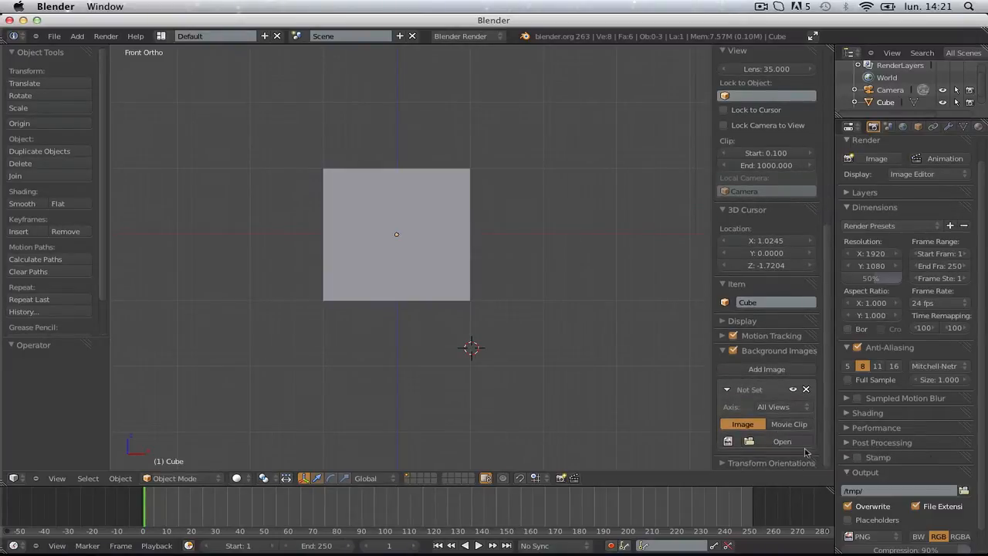
click(782, 442)
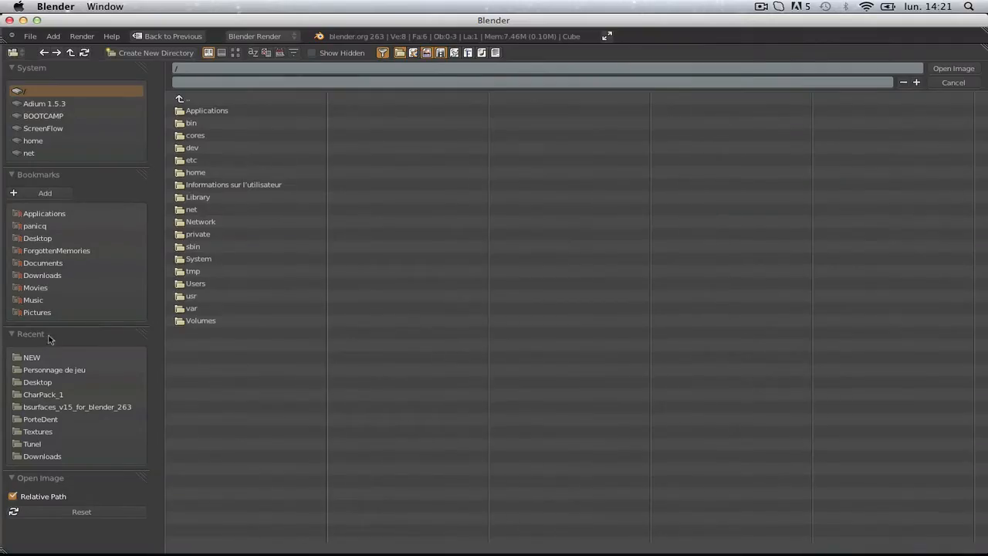
click(35, 358)
click(58, 370)
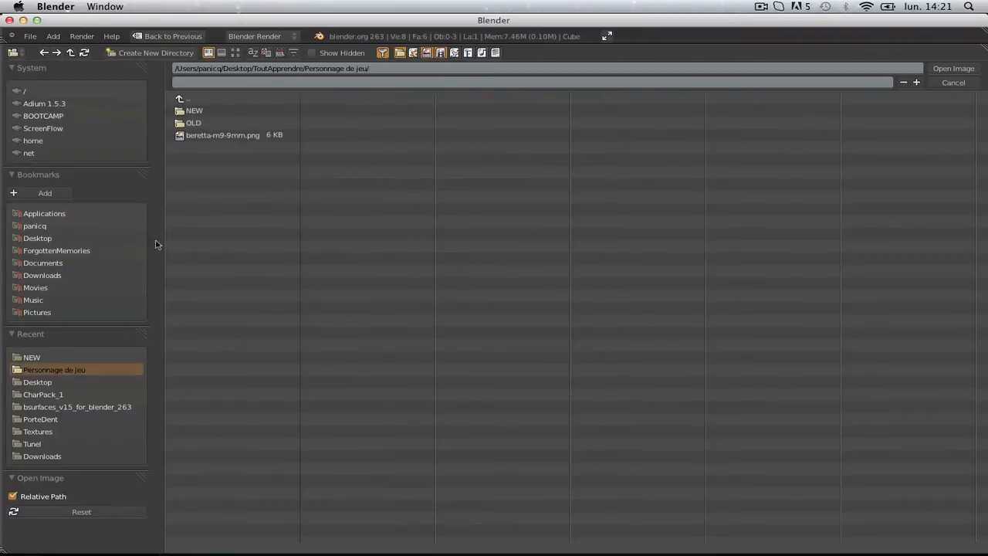
double_click(220, 139)
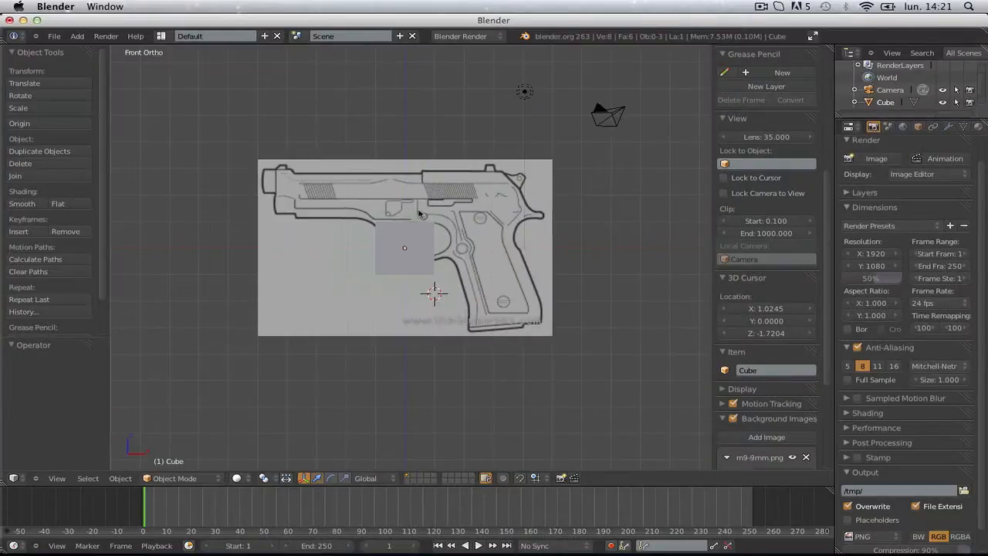
- Check how the background image displays in an orbited view and in the front and side views
middle_drag(512, 239, 603, 329)
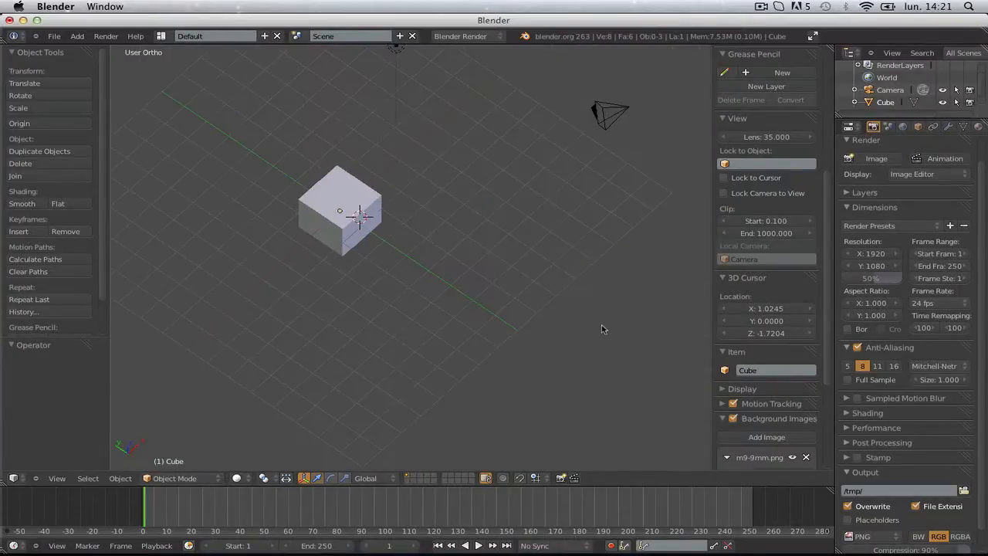
key(KP_1)
key(KP_3)
key(KP_1)
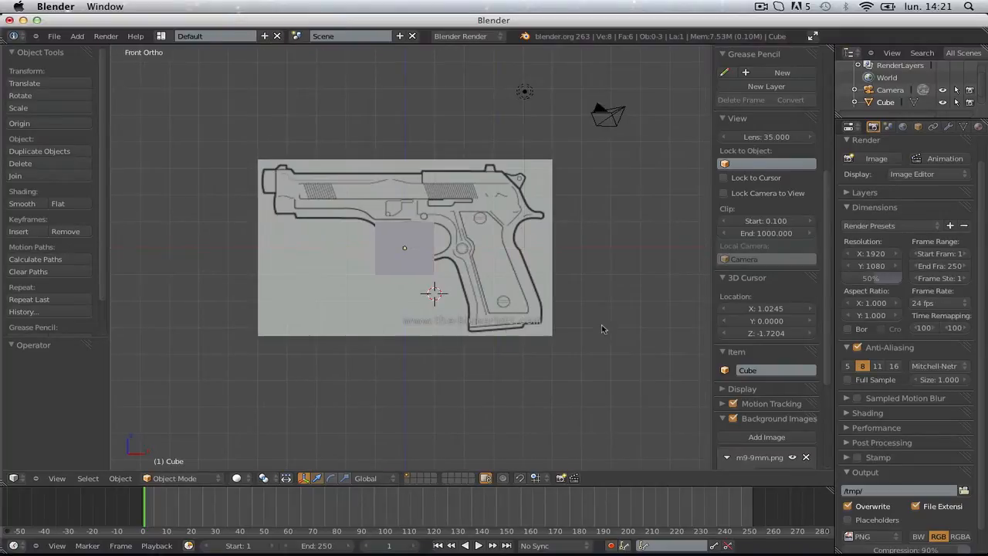
key(KP_3)
key(KP_1)
- Restrict the background image's axis to the Front view
scroll(776, 363, down, 6)
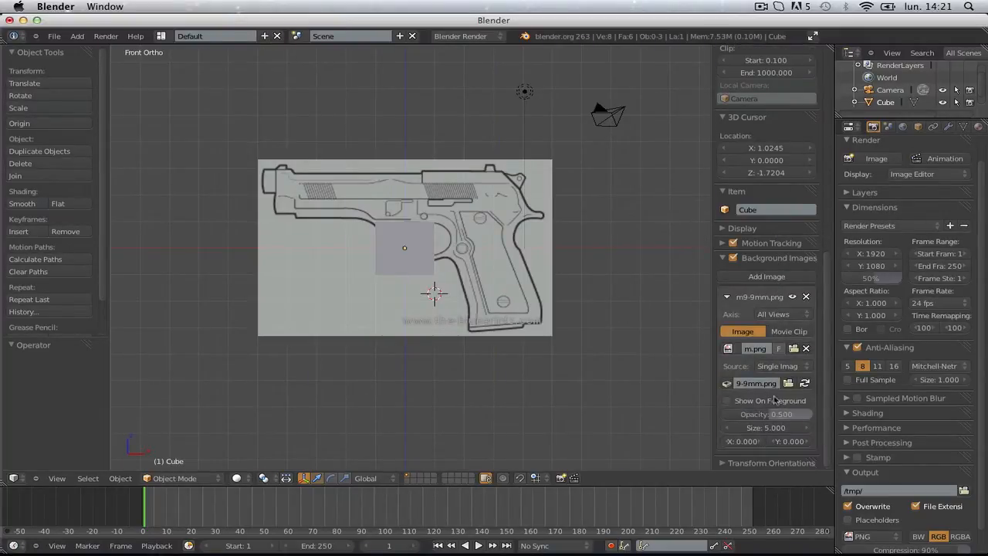
click(776, 314)
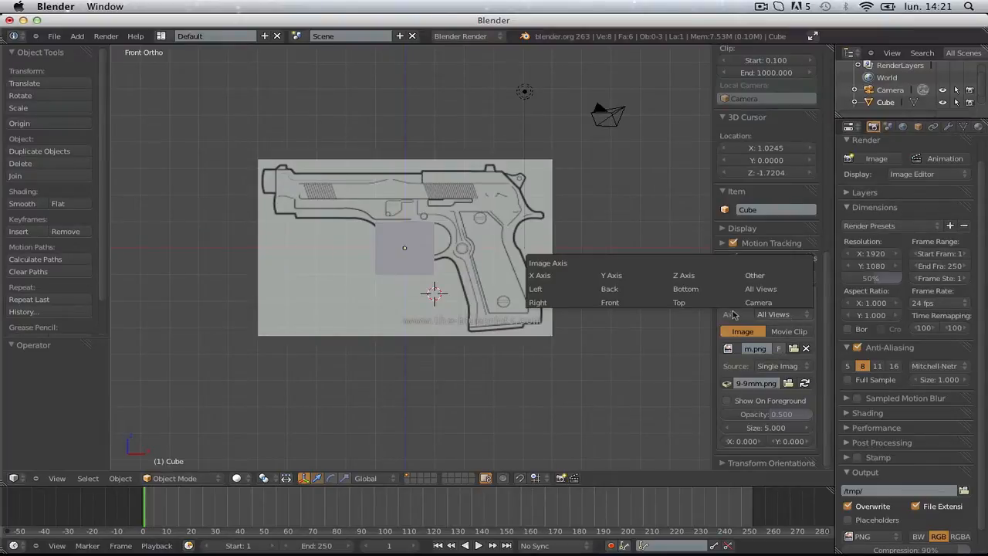
click(563, 292)
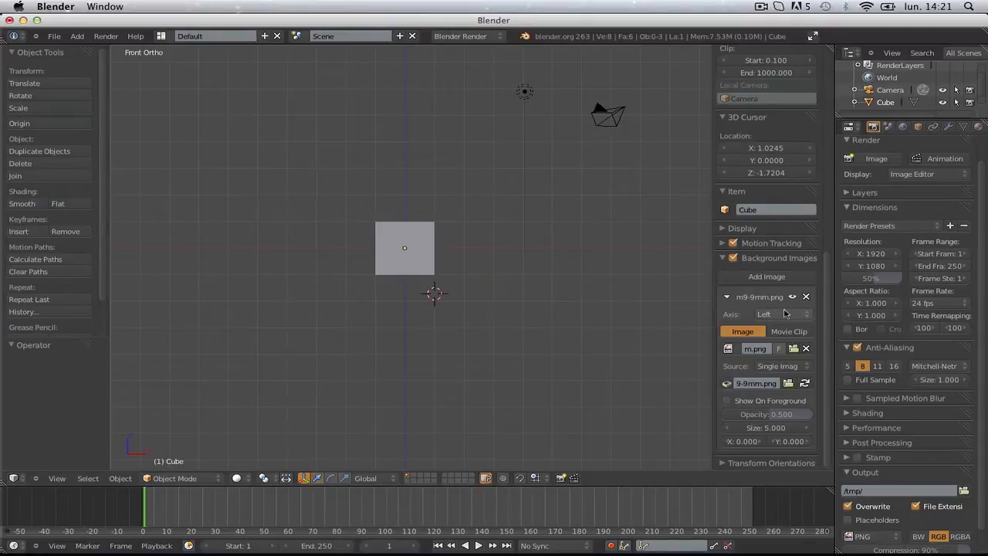
click(785, 314)
click(632, 291)
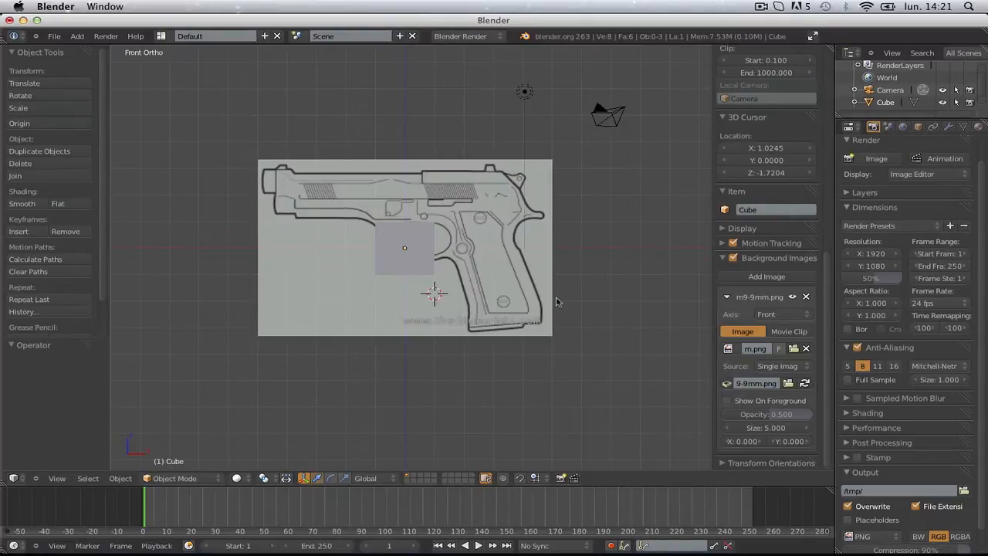
- Compare the side and front views and inspect the pistol blueprint at different magnifications
scroll(555, 305, up, 3)
scroll(550, 316, down, 3)
key(KP_3)
key(KP_1)
scroll(446, 309, up, 3)
scroll(448, 324, down, 3)
scroll(448, 342, up, 4)
scroll(450, 352, down, 4)
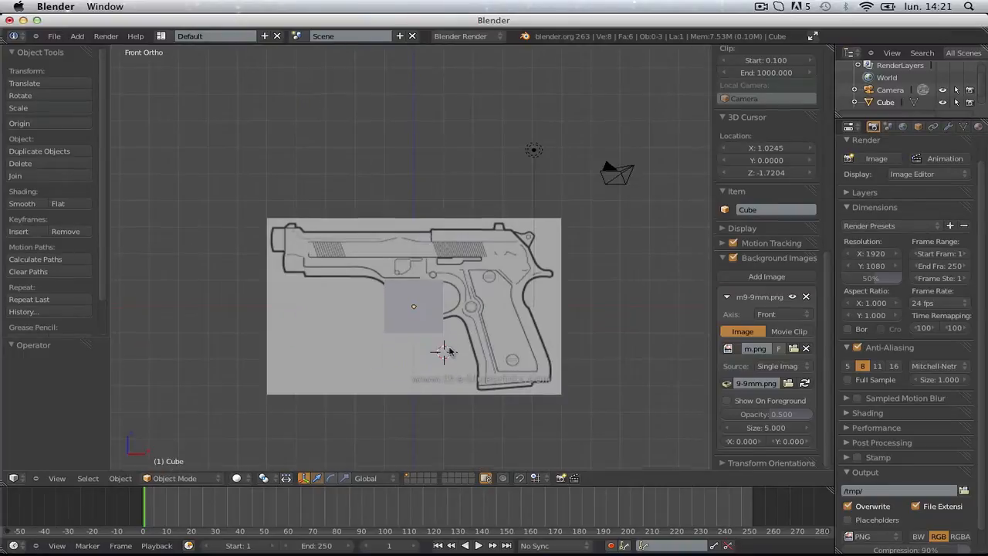
shift+middle_drag(450, 352, 445, 325)
- Set the background image's opacity to 0.220
drag(779, 415, 748, 423)
scroll(468, 397, up, 4)
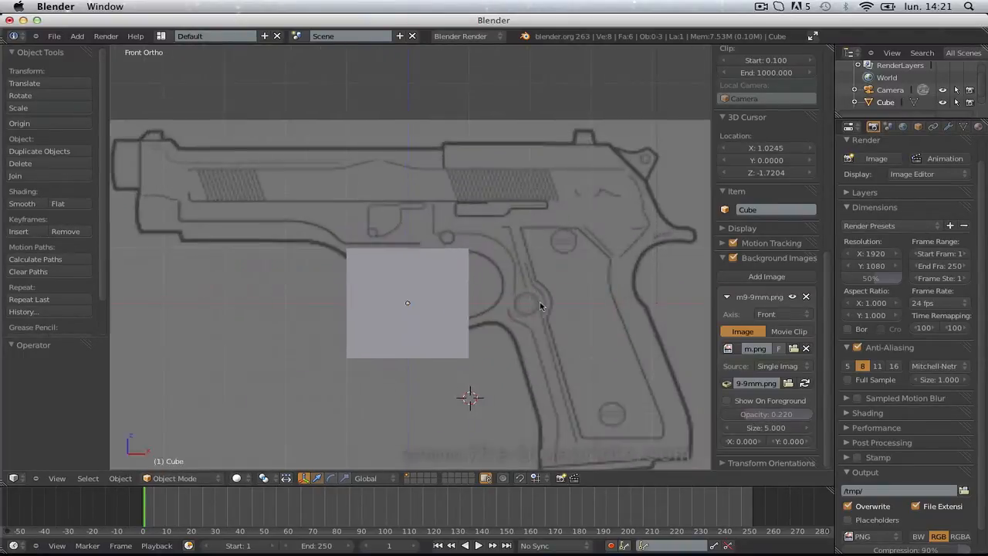
scroll(452, 357, down, 3)
scroll(495, 332, up, 1)
scroll(502, 346, up, 1)
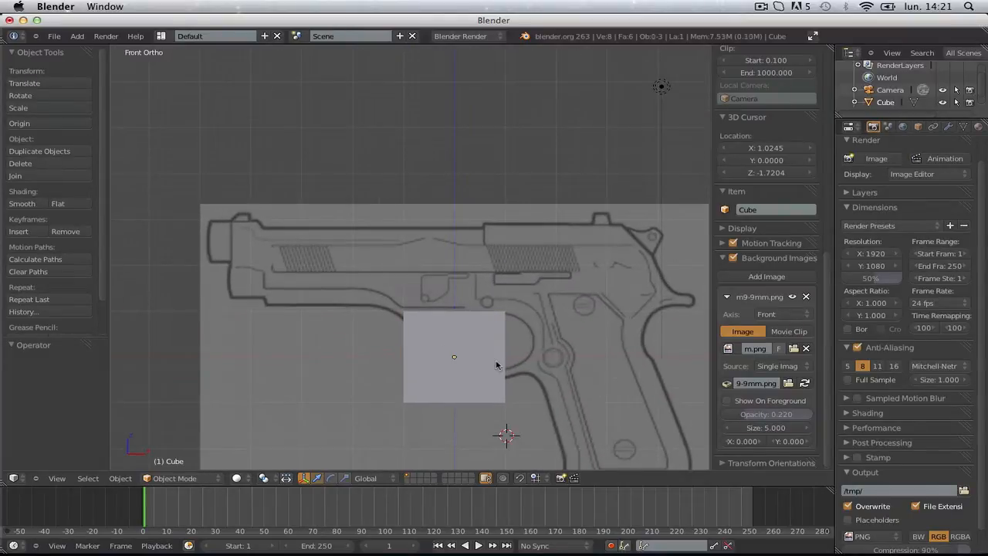
- Move the cube about -3.45 in X and 2.04 in Z onto the muzzle end of the blueprint
right_click(497, 365)
key(g)
click(374, 263)
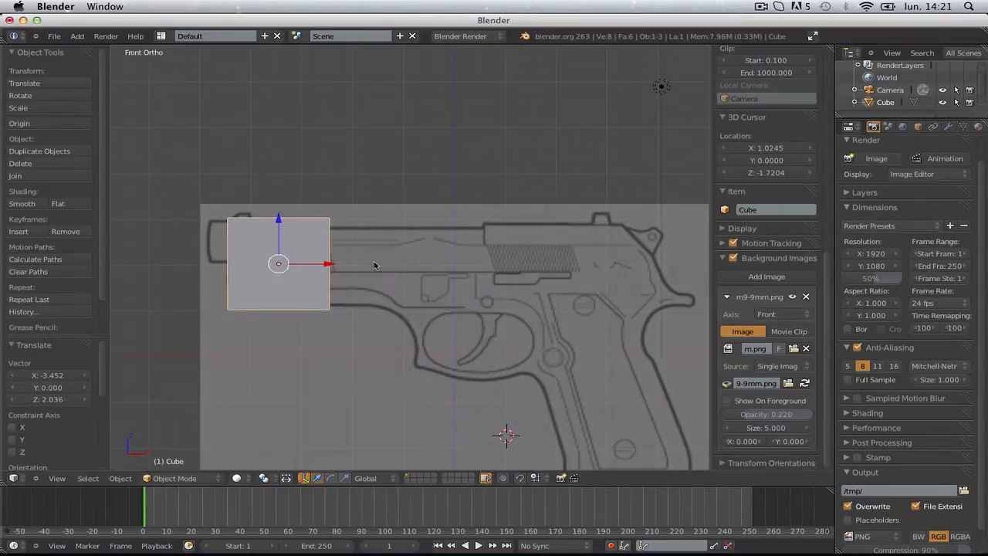
- In Edit Mode, move the cube's muzzle-side vertices onto the front edge of the pistol frame
key(Tab)
scroll(373, 266, up, 1)
key(a)
scroll(284, 250, up, 1)
key(b)
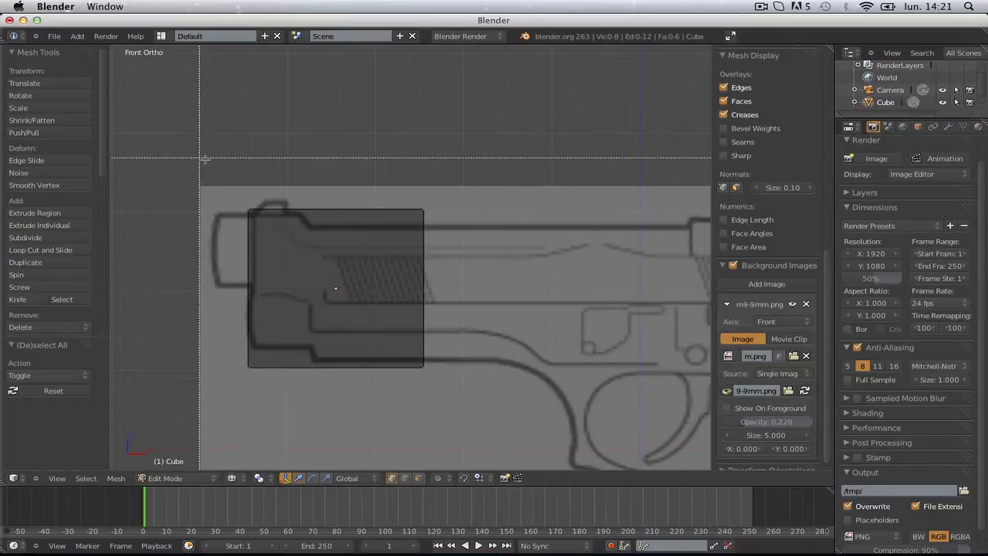
drag(205, 159, 283, 367)
key(g)
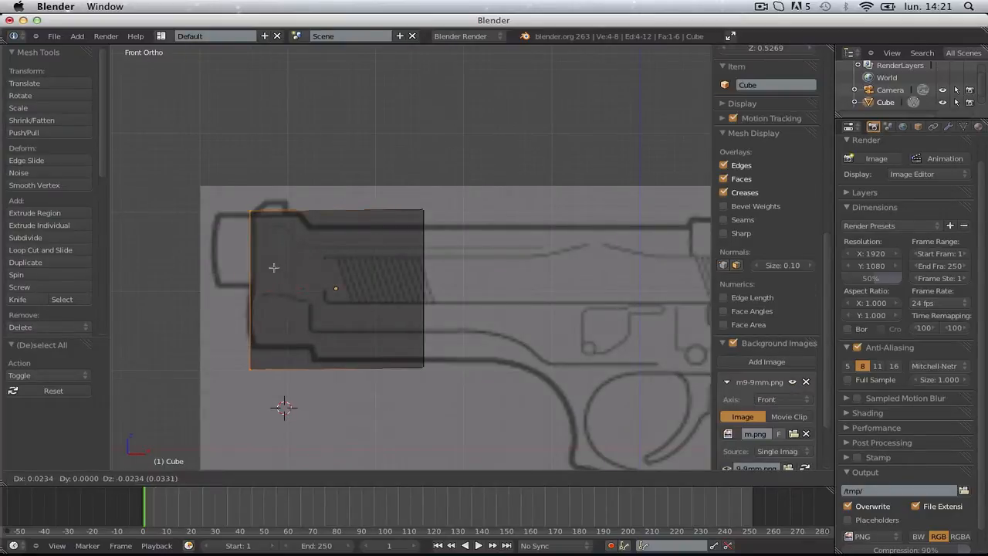
click(274, 266)
- Lower the cube's top vertices slightly onto the blueprint's upper outline at the muzzle
key(a)
key(b)
drag(225, 185, 455, 227)
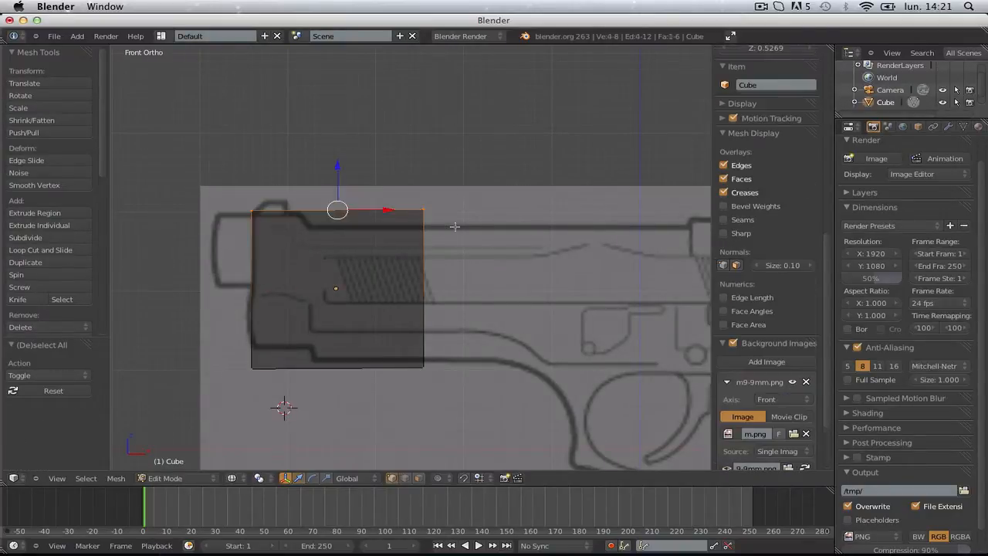
key(g)
key(Escape)
- Add a horizontal loop cut around the cube, aligned with the underside of the protruding muzzle
key(ctrl+r)
click(384, 287)
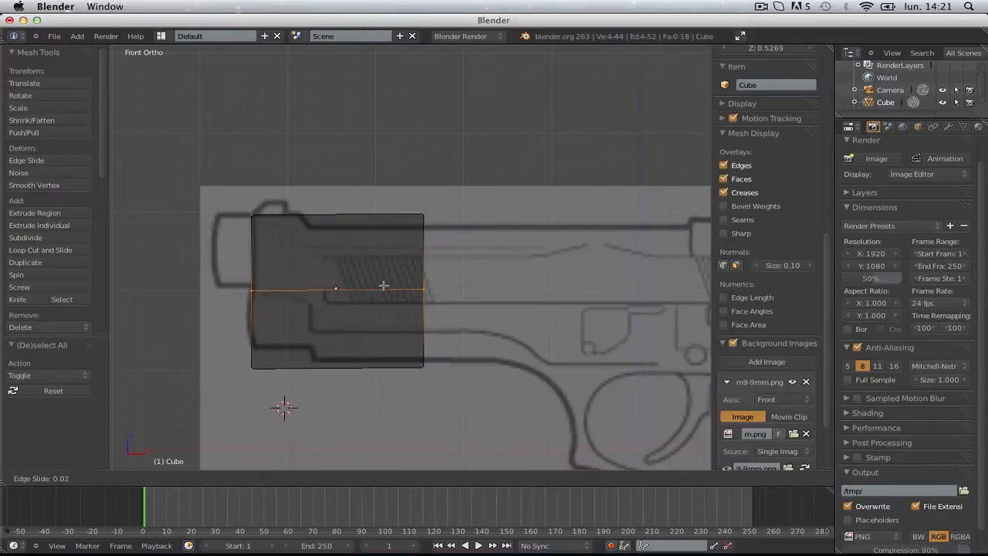
click(383, 281)
- Extrude the upper front face outward to cover the protruding muzzle
key(a)
key(b)
drag(280, 312, 220, 198)
key(e)
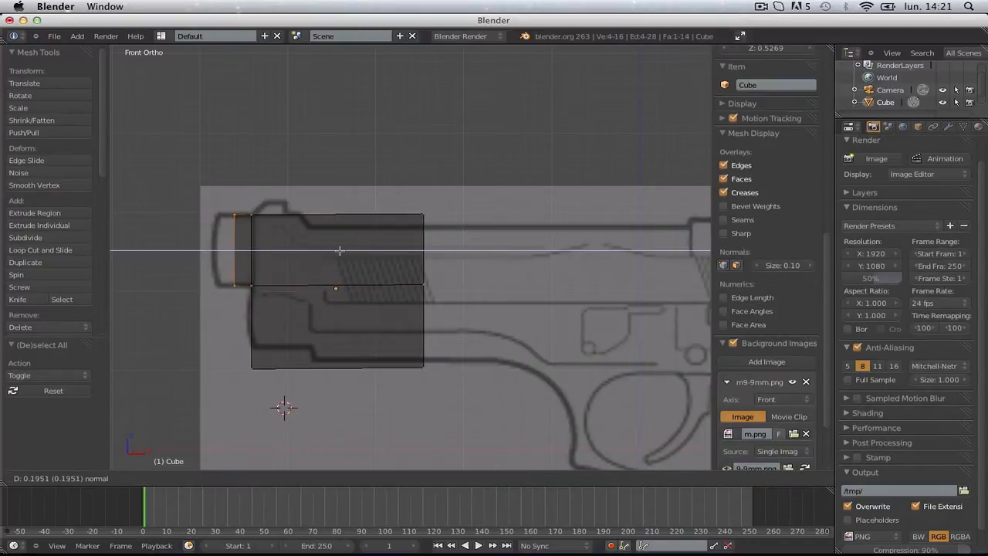
click(324, 250)
scroll(183, 198, up, 3)
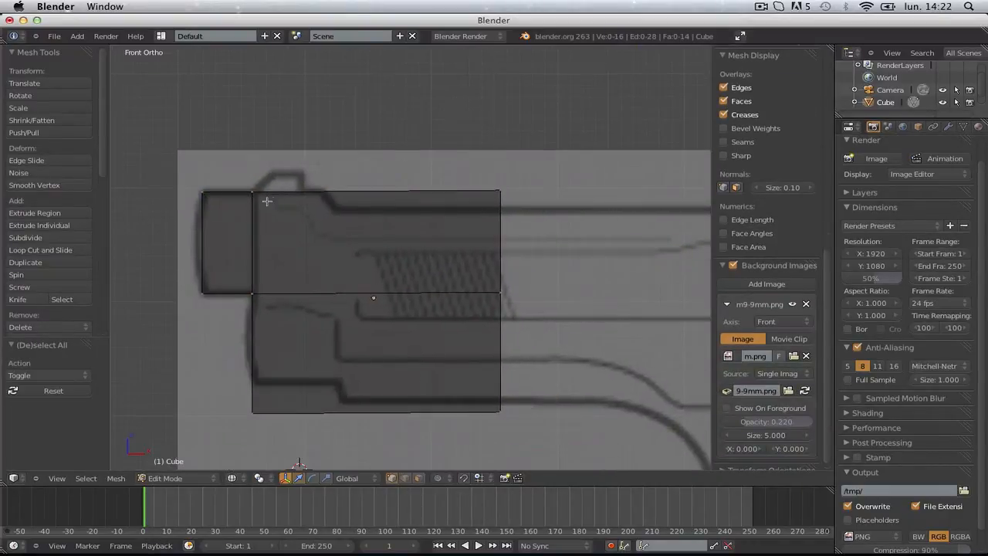
- Add a vertical loop cut through the block, aligned with the rear edge of the front sight
key(ctrl+r)
click(277, 190)
click(190, 194)
key(a)
click(280, 198)
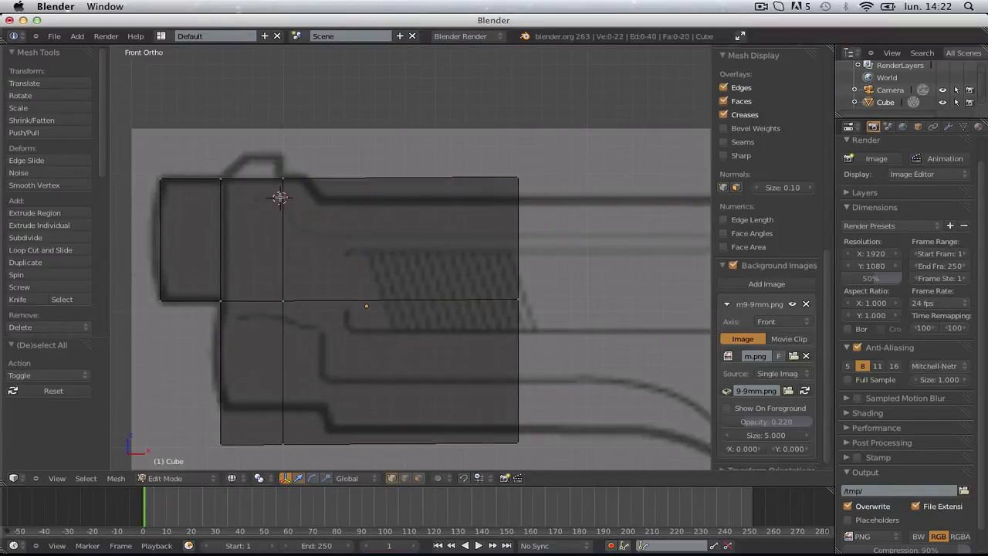
- Extrude the top face below the front sight upward, scale it by 0.640 and align it with the sight's outline
key(b)
drag(315, 205, 187, 163)
key(e)
click(278, 179)
key(s)
click(271, 171)
key(g)
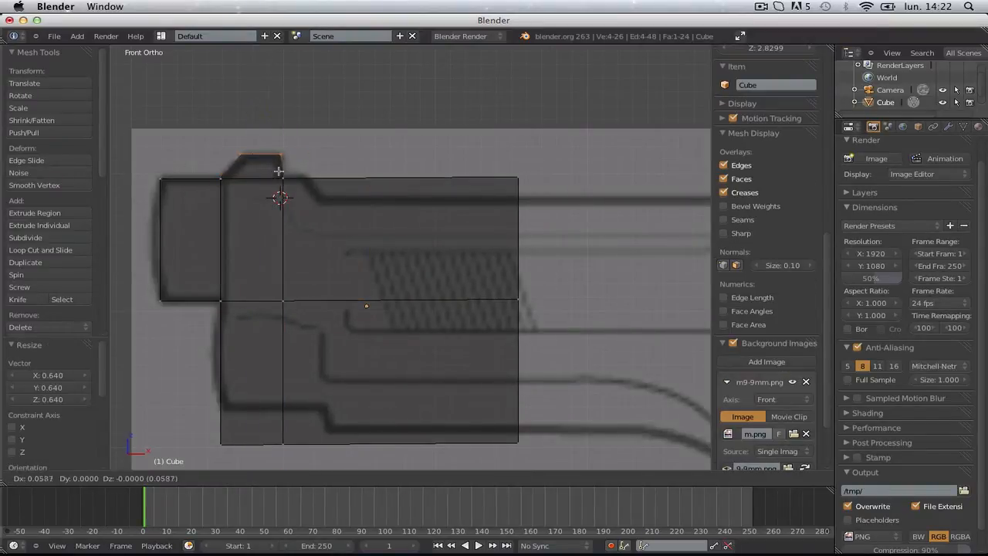
click(278, 172)
key(a)
- Add a vertical loop cut behind the front sight and shift it to where the slide's top starts sloping down
scroll(319, 209, down, 2)
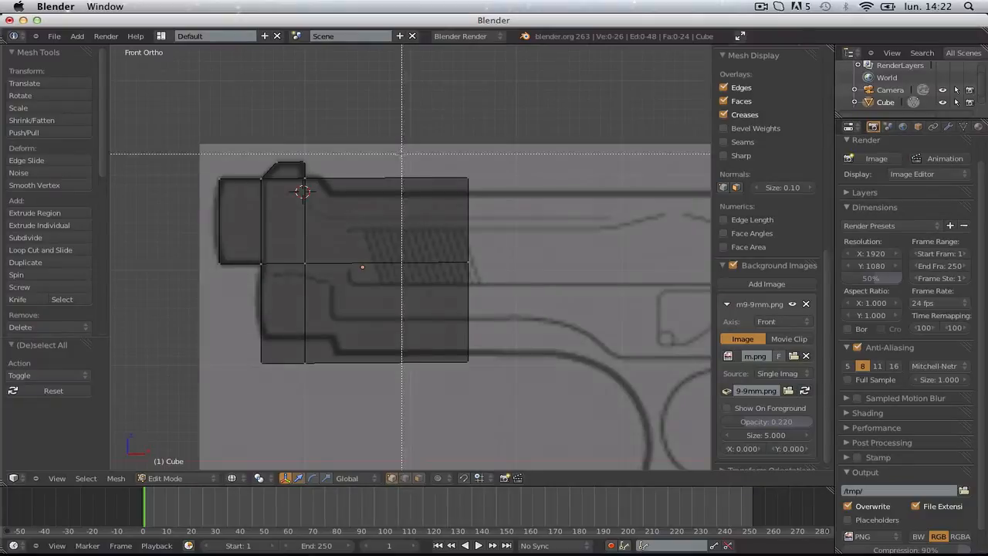
key(Escape)
key(ctrl+r)
click(330, 184)
click(308, 183)
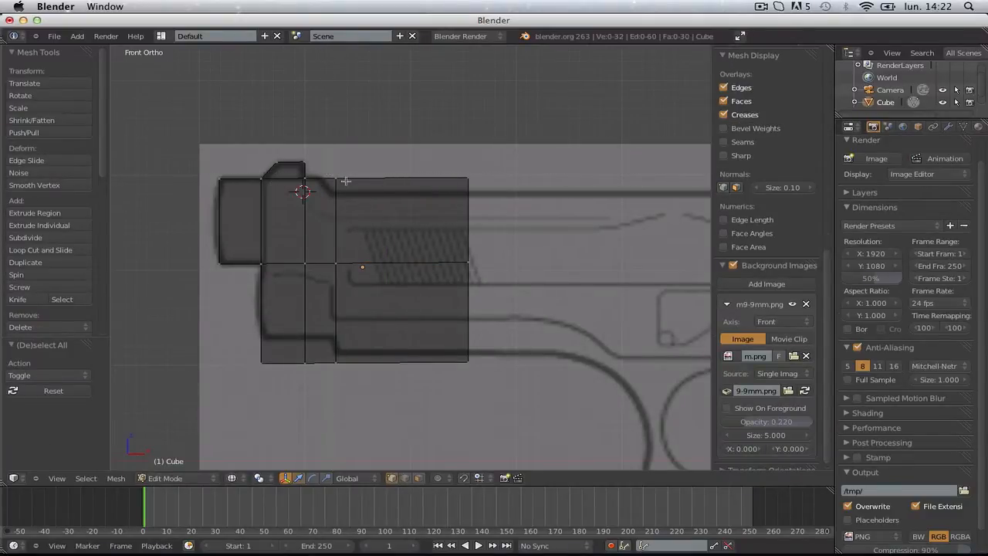
drag(327, 168, 366, 420)
key(g)
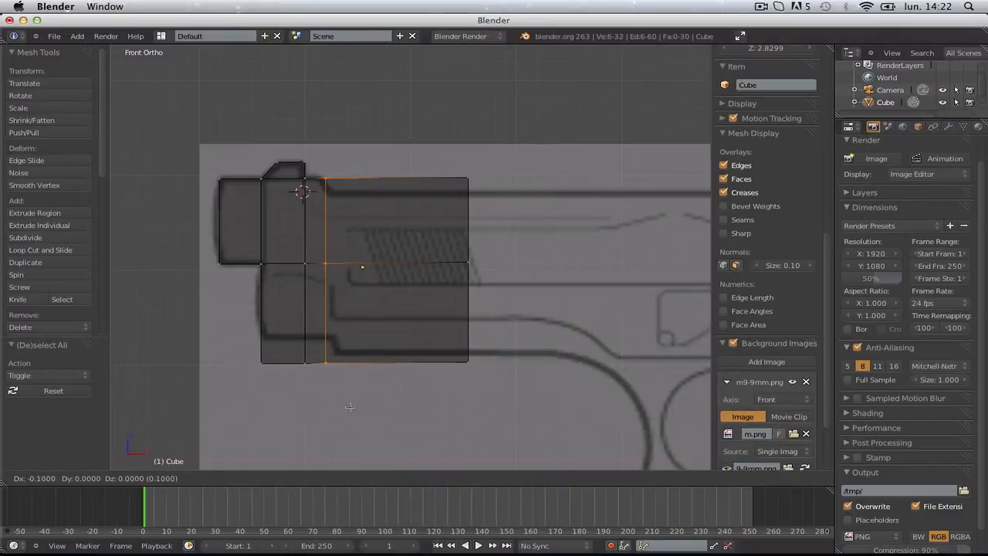
click(350, 389)
- Add another vertical loop cut where the slope behind the front sight ends
key(ctrl+r)
click(342, 185)
click(342, 179)
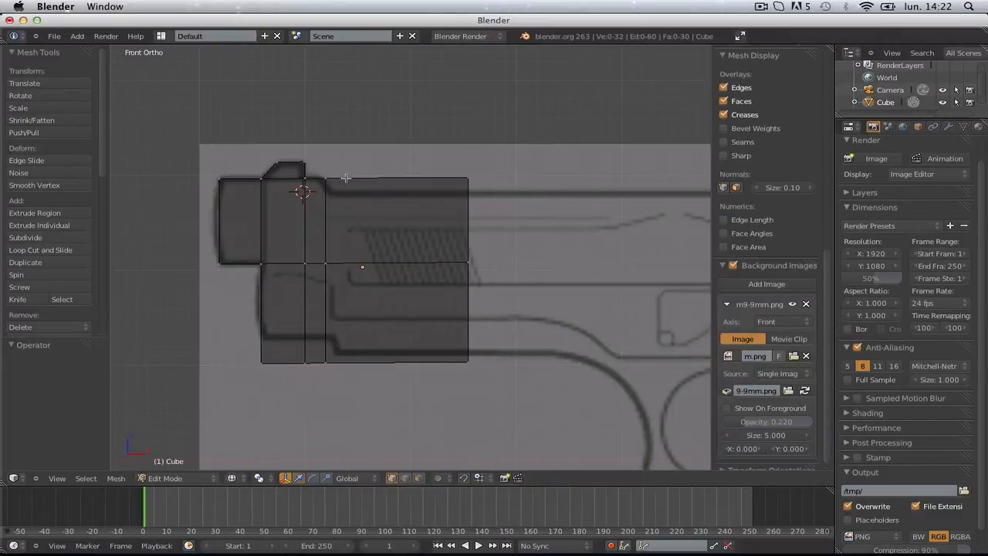
click(293, 184)
- Lower the top vertices behind the front sight's slope onto the blueprint's upper slide line
key(a)
key(b)
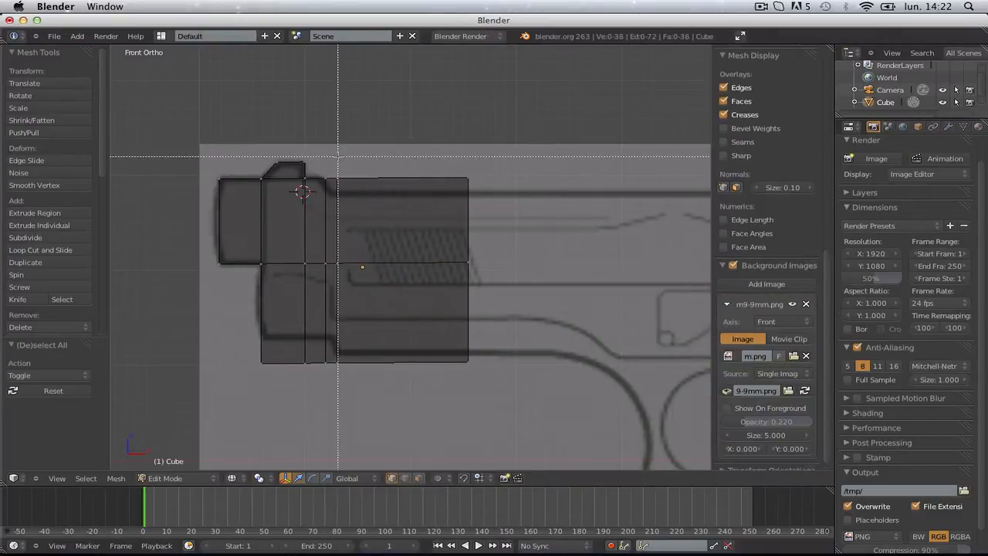
drag(331, 158, 473, 191)
drag(407, 135, 407, 148)
key(Tab)
scroll(432, 207, down, 4)
key(Tab)
scroll(432, 311, up, 3)
- Raise the bottom vertices of the front section 0.257 along Z to meet the blueprint's lower edge
key(a)
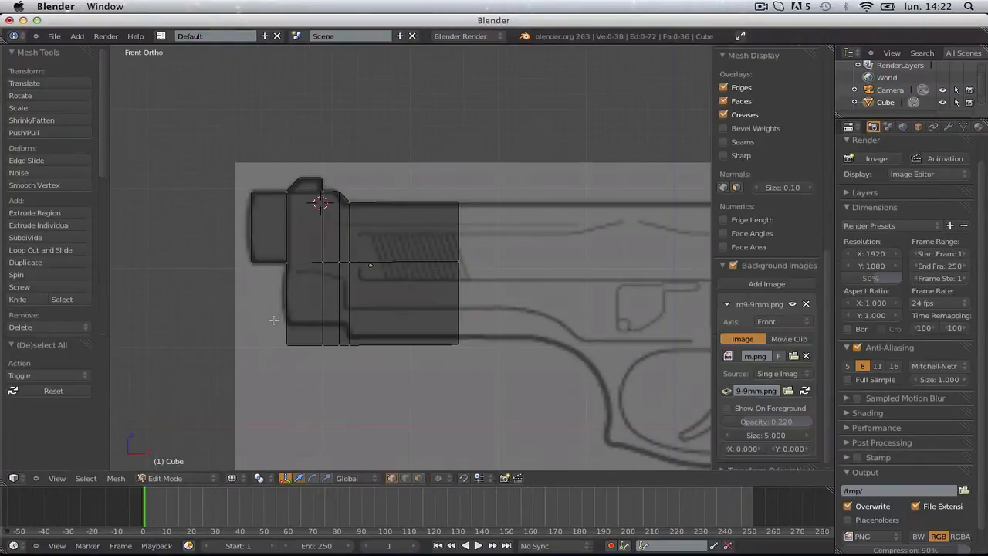
key(b)
drag(264, 328, 344, 373)
key(g)
key(z)
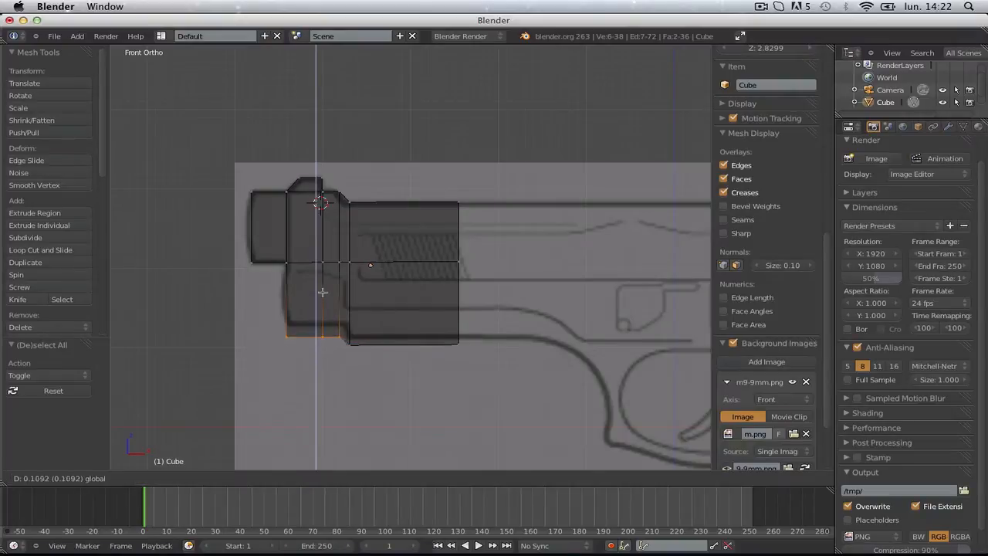
drag(323, 283, 323, 283)
- Move the bottom vertices of the two loops behind the front sight to follow the step in the frame's underside
right_click(342, 331)
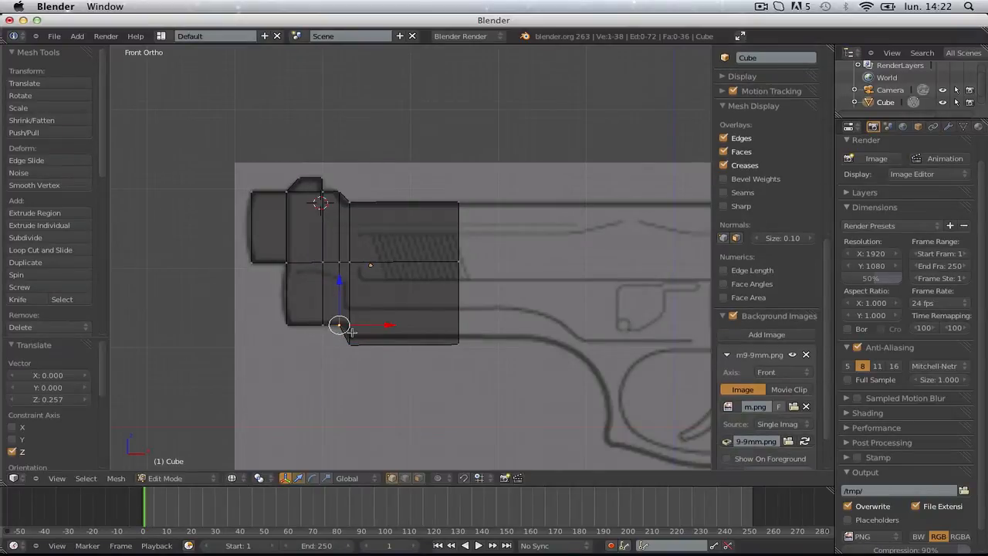
key(g)
click(368, 348)
key(a)
key(b)
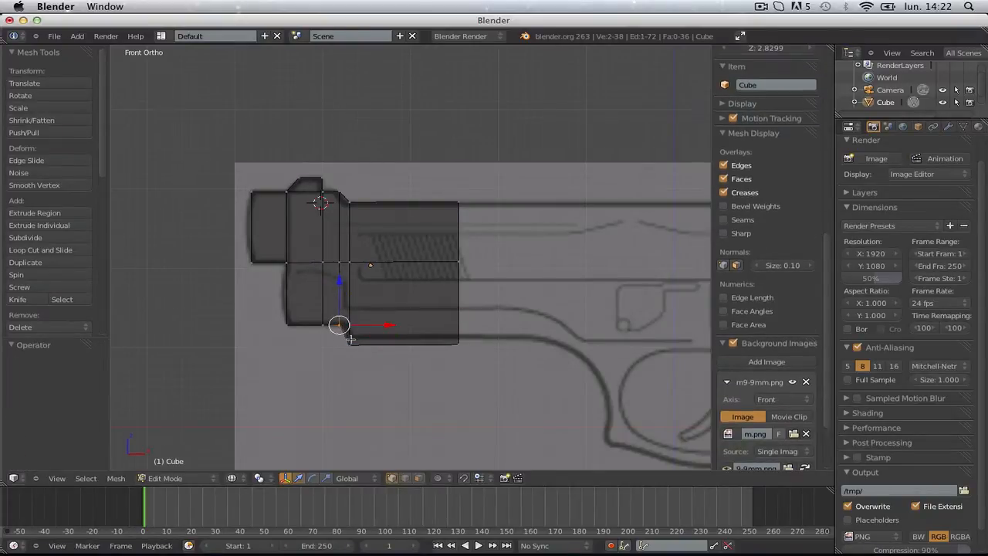
scroll(768, 347, down, 3)
drag(338, 339, 383, 358)
key(g)
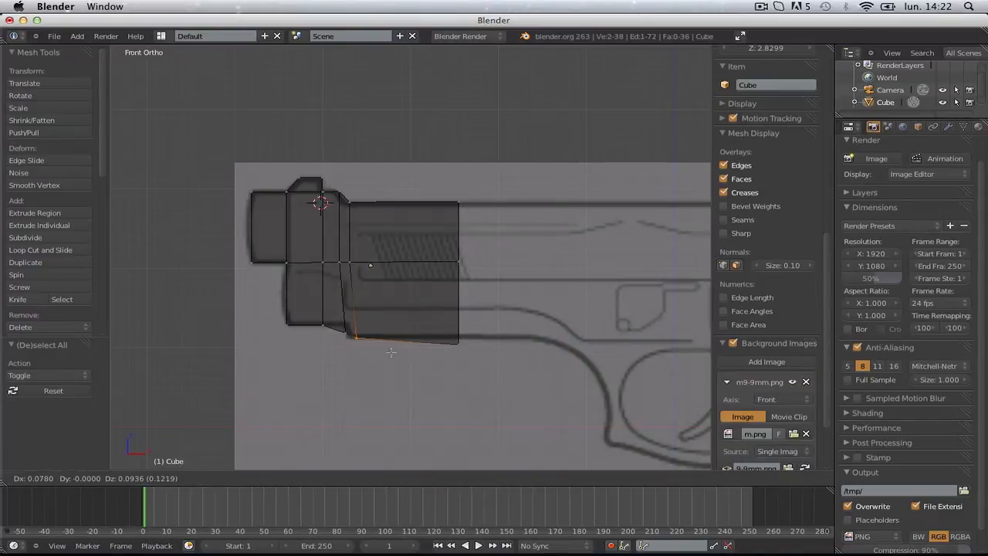
click(392, 351)
- Move the block's bottom rear corner vertices up onto the frame's lower outline
key(a)
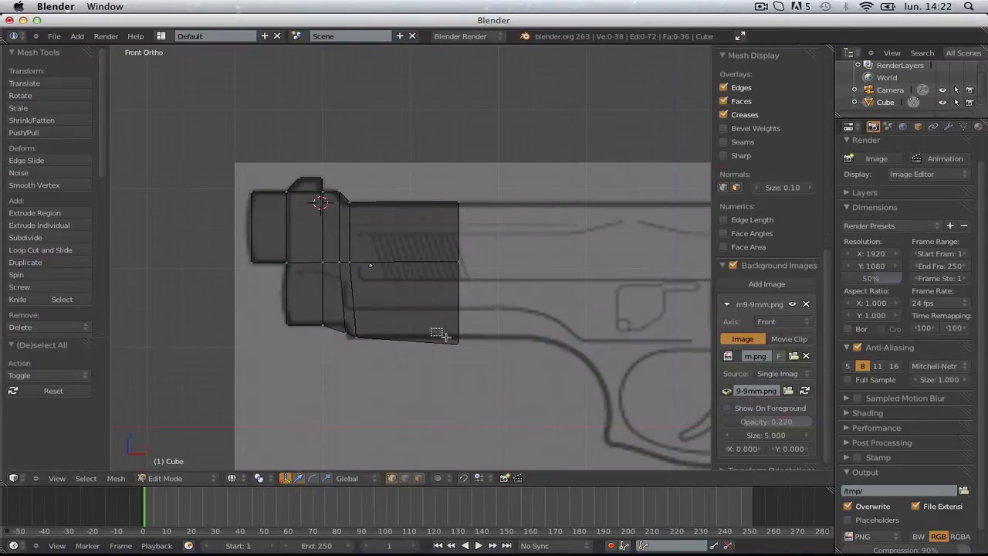
drag(436, 334, 468, 345)
key(g)
click(493, 359)
key(Tab)
scroll(494, 360, down, 2)
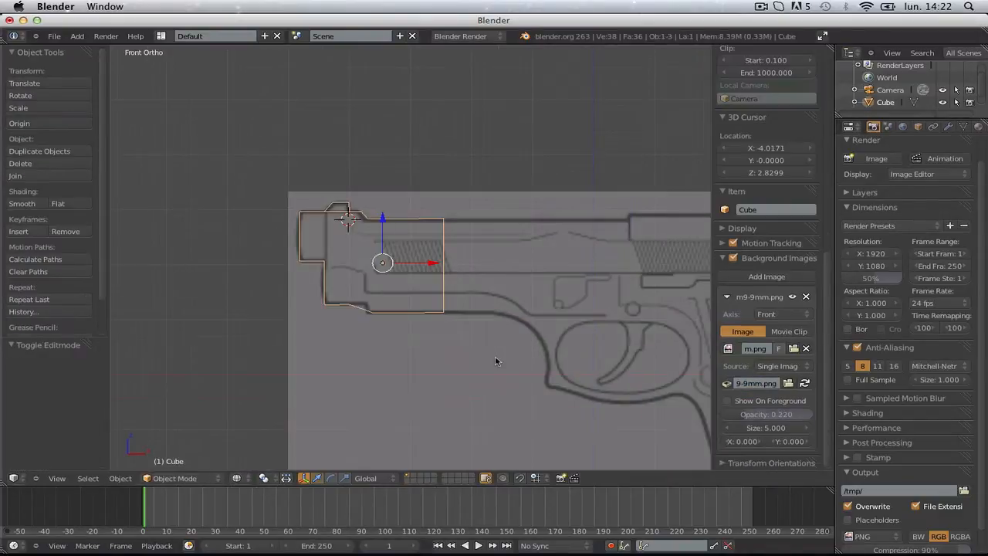
shift+middle_drag(484, 362, 320, 347)
- Stretch the block's rear end along X to where the trigger guard curve starts
key(Tab)
key(a)
key(a)
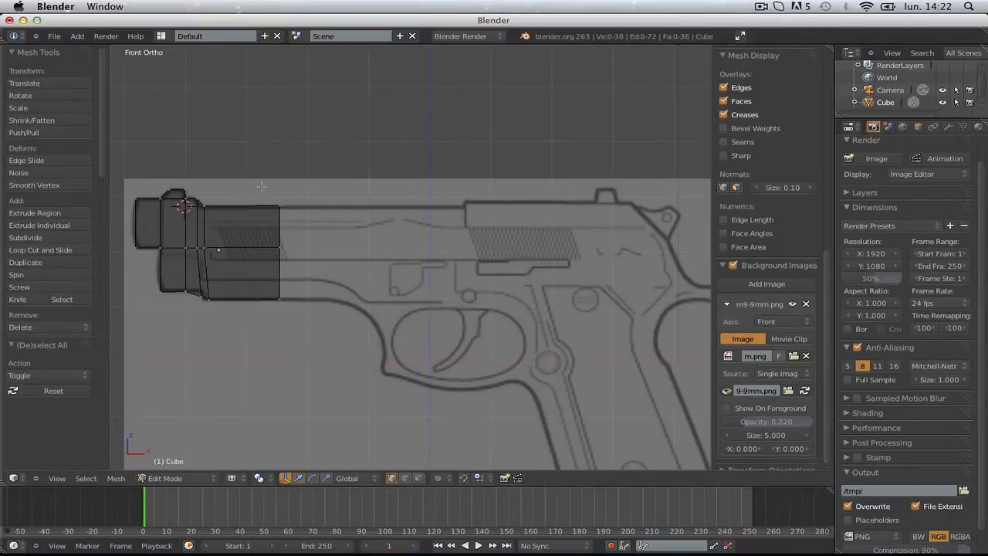
key(b)
drag(260, 165, 295, 335)
key(g)
key(x)
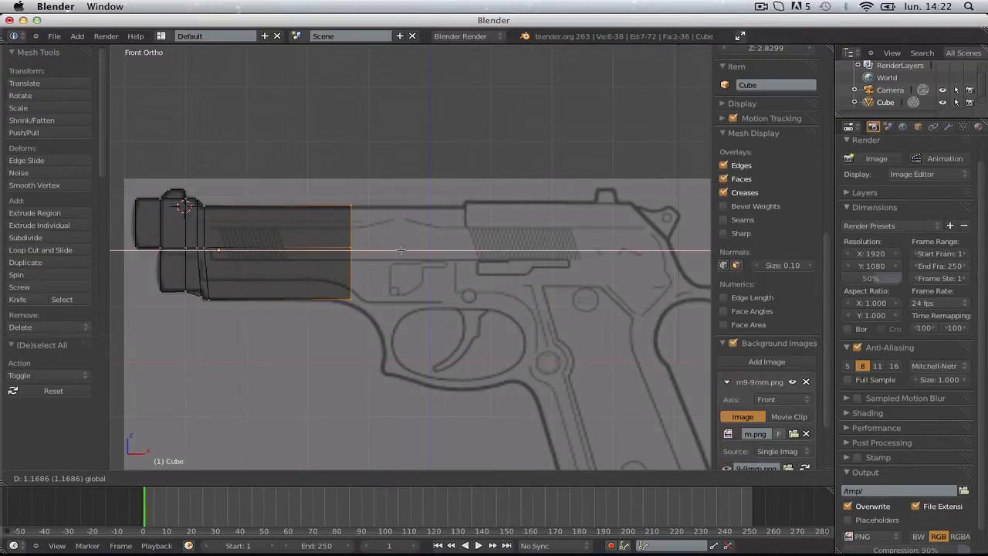
click(384, 251)
- Extrude the rear end face 2.146 backward to the point where the slide's top steps up
key(a)
key(b)
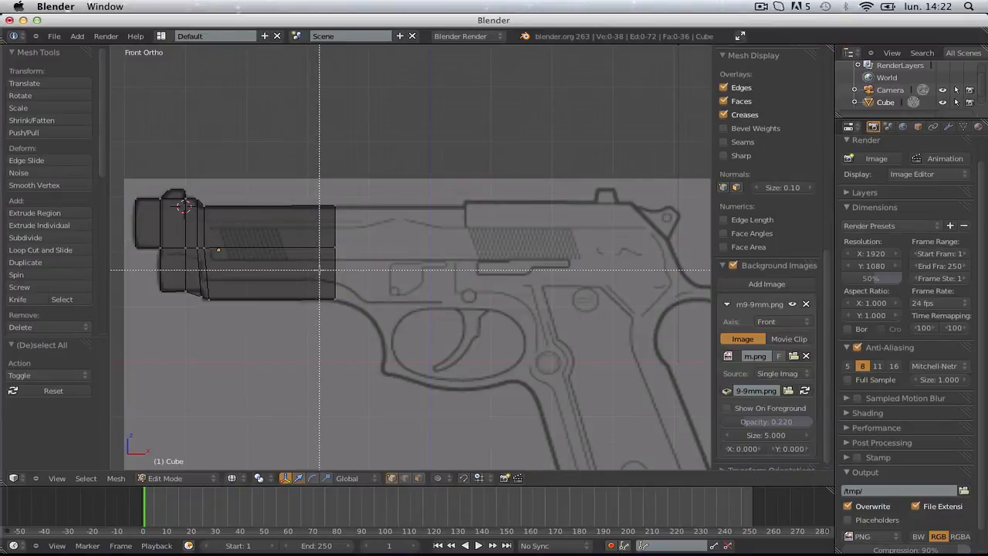
drag(319, 269, 347, 182)
key(e)
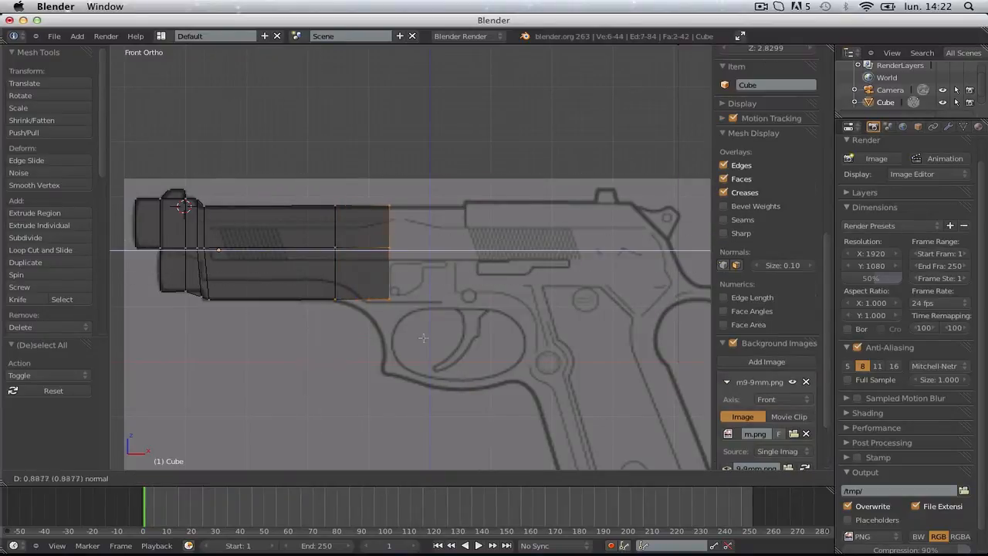
click(480, 293)
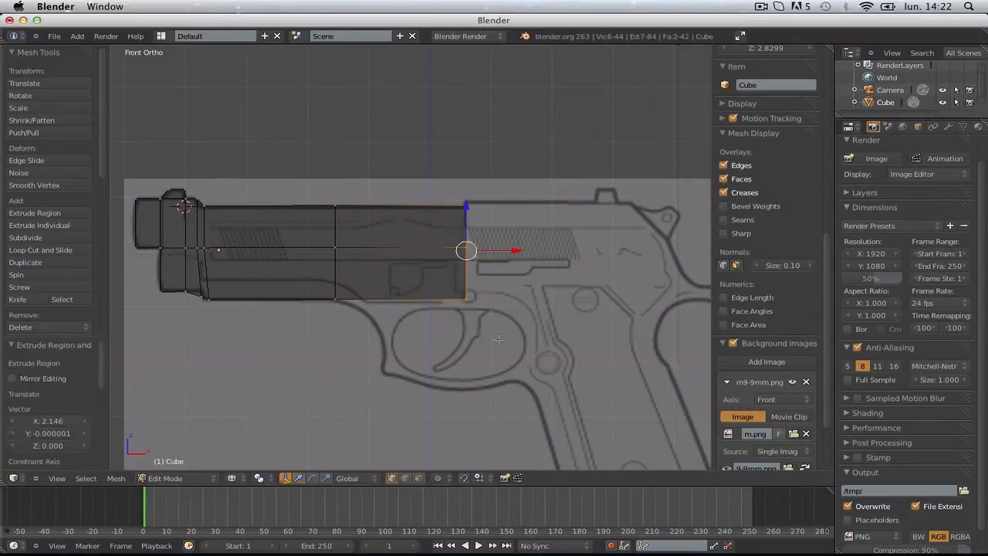
- Extrude a short section raised to the slide's step, and extrude its rear face another 2.607 to just behind the rear sight
key(e)
click(477, 210)
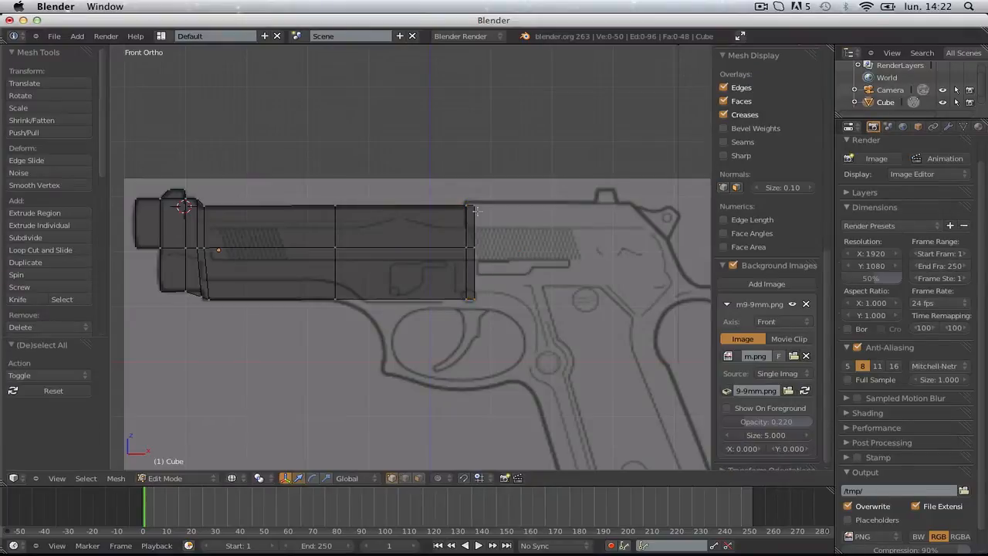
drag(482, 210, 494, 319)
key(e)
click(638, 322)
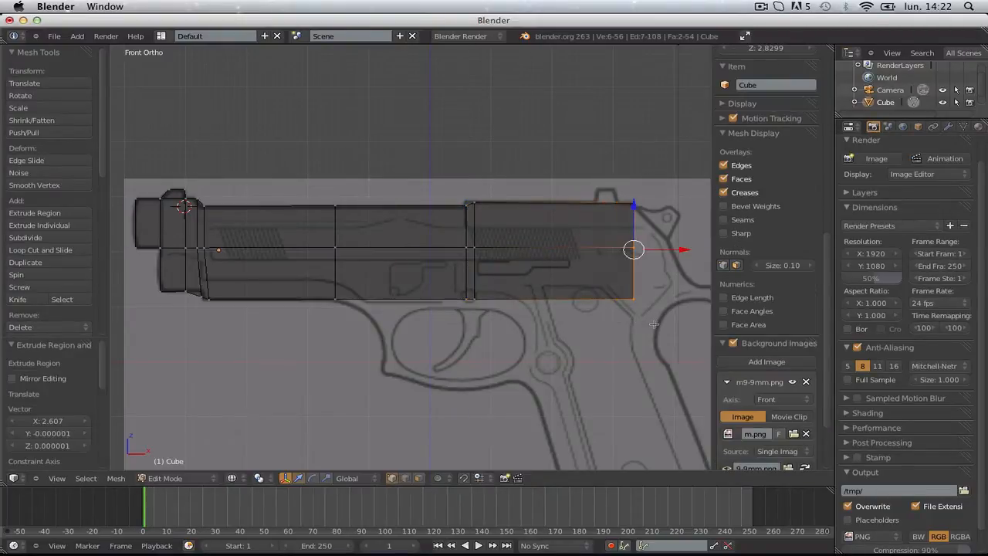
shift+middle_drag(639, 322, 693, 336)
- Add a horizontal loop cut through the lower half of the body and slide it up to the slide's lower line
key(a)
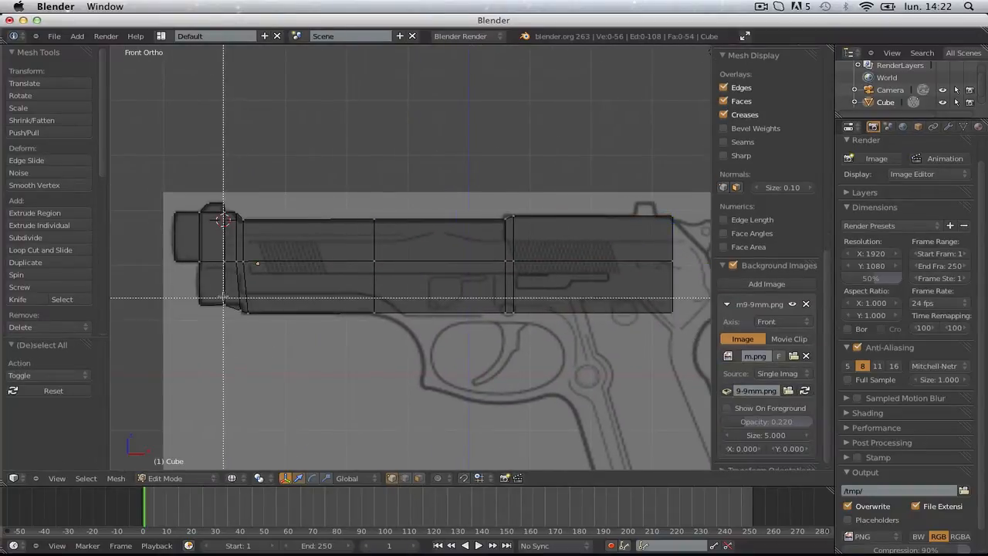
key(ctrl+r)
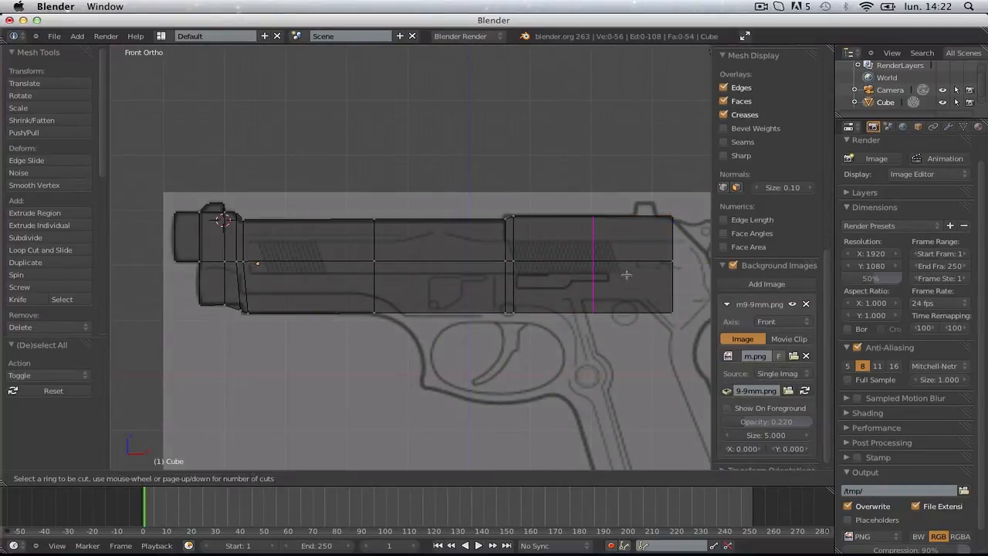
click(678, 275)
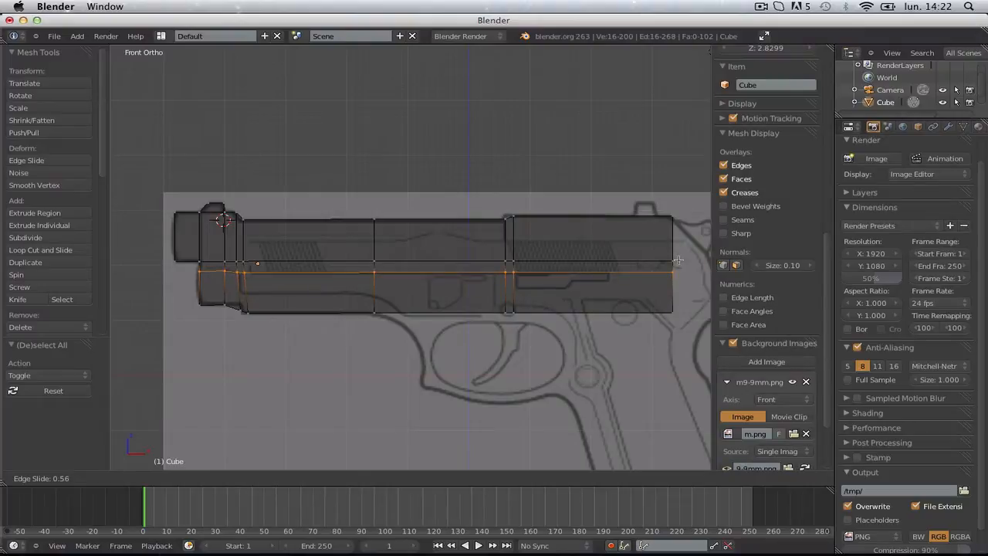
click(680, 264)
key(Tab)
key(Tab)
key(a)
- Add two vertical loop cuts aligned with the rear and front edges of the rear sight
scroll(543, 278, down, 1)
shift+middle_drag(603, 271, 426, 276)
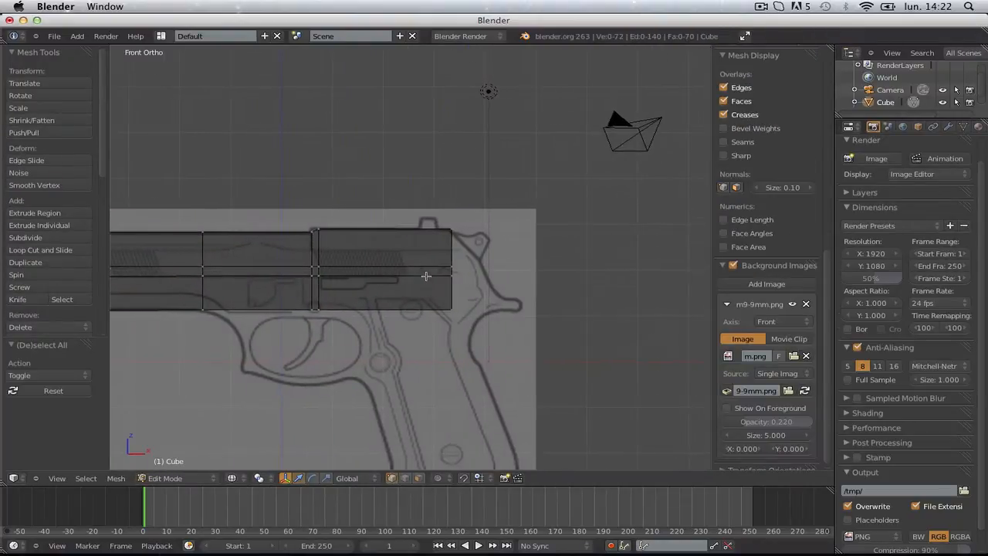
scroll(432, 273, up, 2)
key(b)
key(Escape)
key(ctrl+r)
click(446, 221)
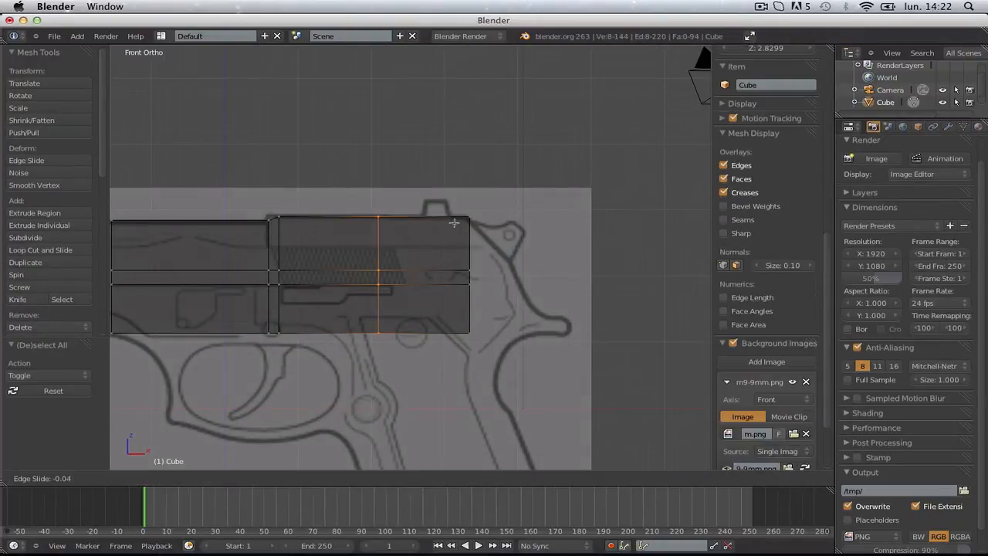
click(528, 226)
key(ctrl+r)
click(417, 220)
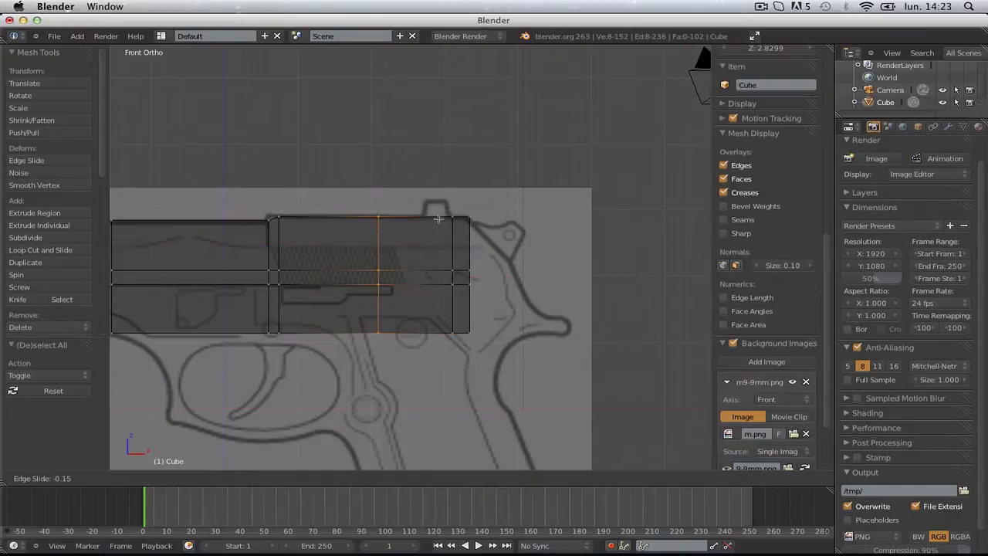
click(423, 220)
- Extrude the top face between the rear sight loops 0.281 upward and scale its top down to the sight's outline
key(a)
key(b)
drag(466, 226, 412, 207)
key(e)
click(531, 230)
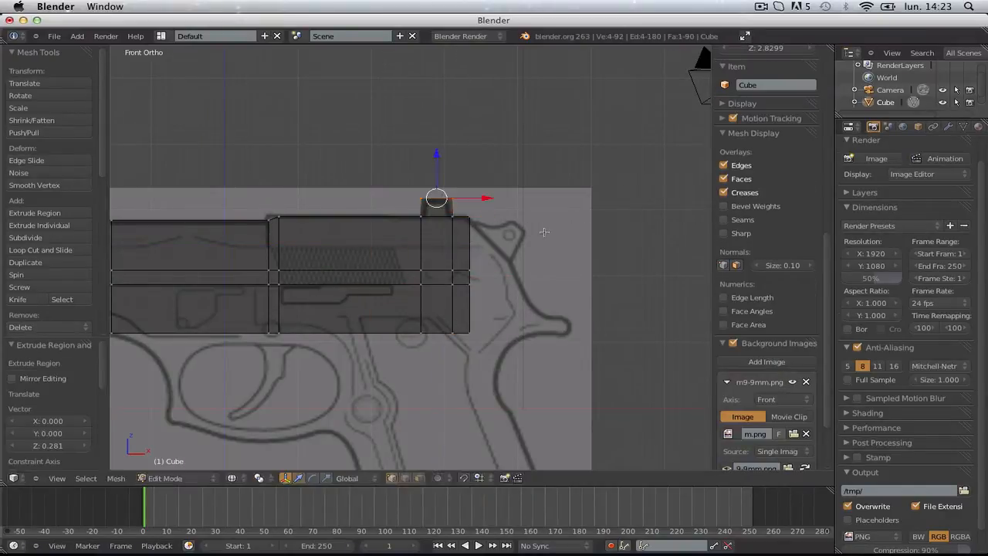
key(s)
click(485, 223)
- Lower the top rear corner vertices of the slide slightly onto the blueprint outline
key(a)
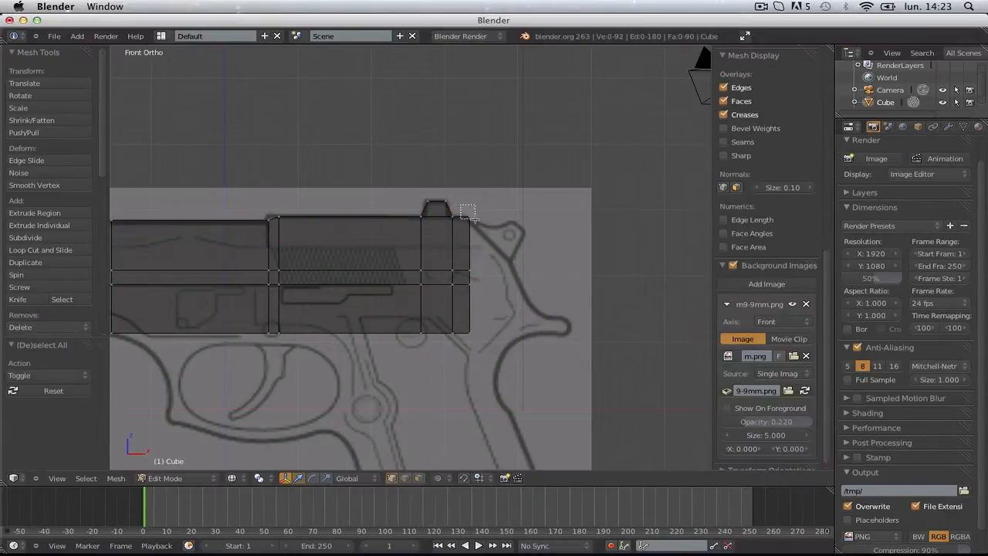
key(g)
drag(475, 218, 513, 409)
click(474, 230)
- Extrude the rear end backward, scale it by 0.663 and move it down onto the frame's sloping back outline
key(a)
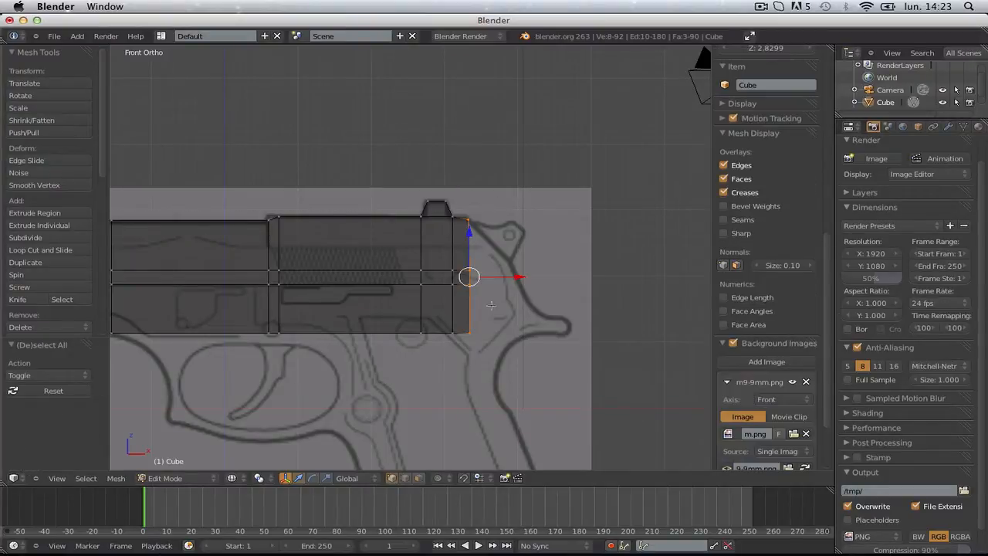
key(e)
click(531, 312)
key(s)
click(524, 301)
key(g)
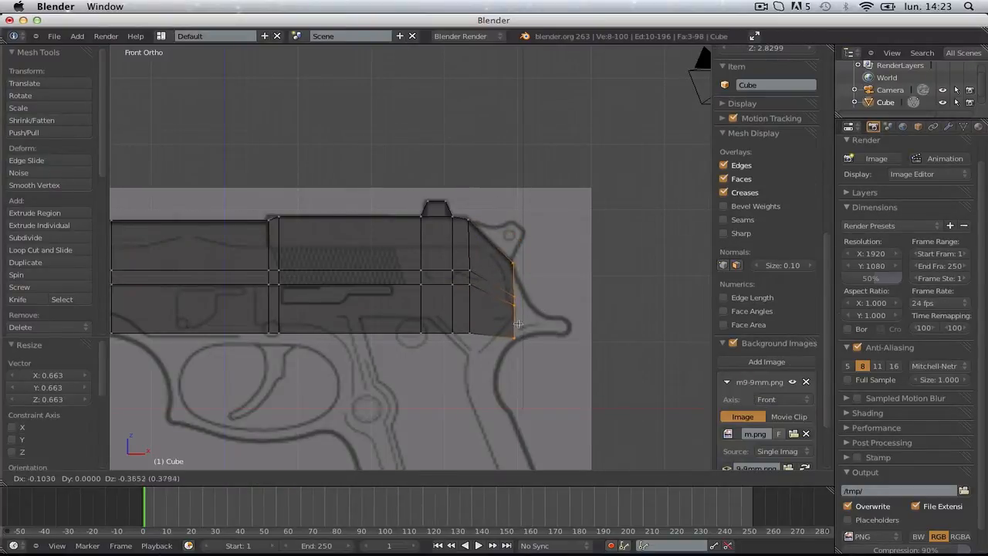
click(518, 327)
- Move the middle and bottom vertices of the new rear end backward to follow the frame's back outline
key(a)
key(g)
drag(523, 311, 543, 360)
click(529, 313)
key(a)
key(b)
key(g)
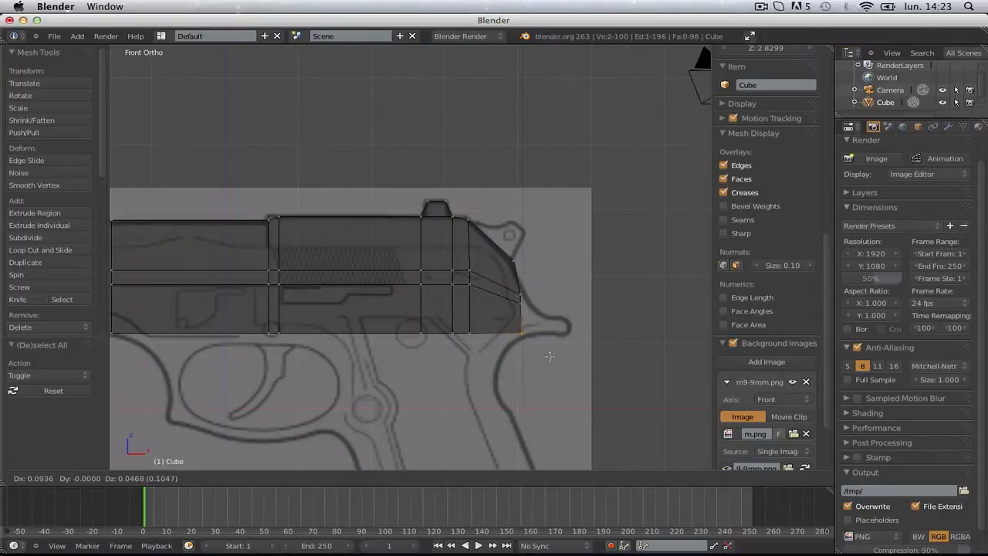
click(547, 351)
- Adjust the lower rear vertices to match the outline where the frame's rear tang begins
right_click(519, 294)
key(a)
key(b)
drag(505, 290, 540, 349)
key(g)
click(538, 311)
- Extrude the lower rear face backward, then scale it down and align it with the rear tang's outline
key(a)
key(b)
key(e)
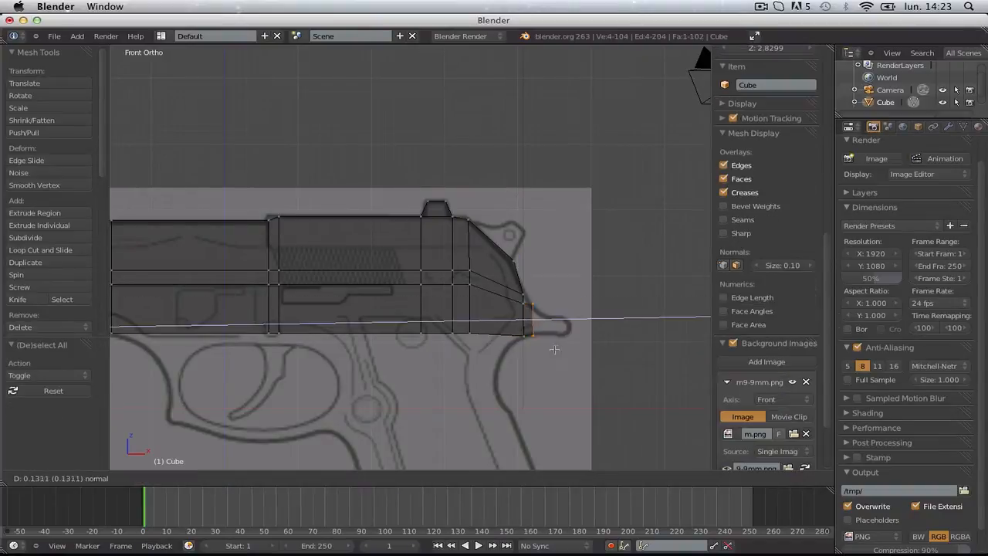
click(565, 350)
key(s)
click(554, 342)
- Extrude the rear tang to its tip, scale the end face to the outline and inspect the solid shape in 3D
key(e)
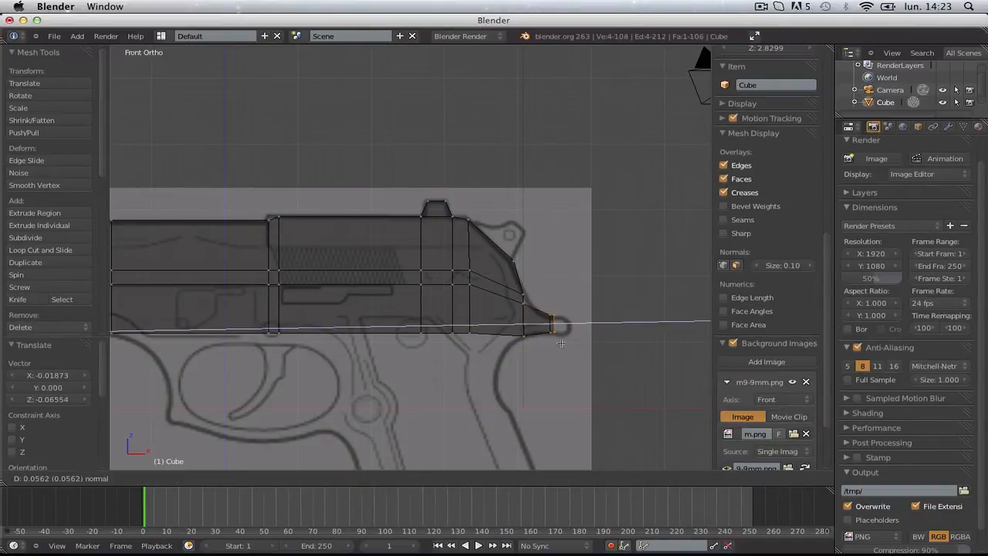
click(562, 342)
key(s)
click(569, 342)
key(Tab)
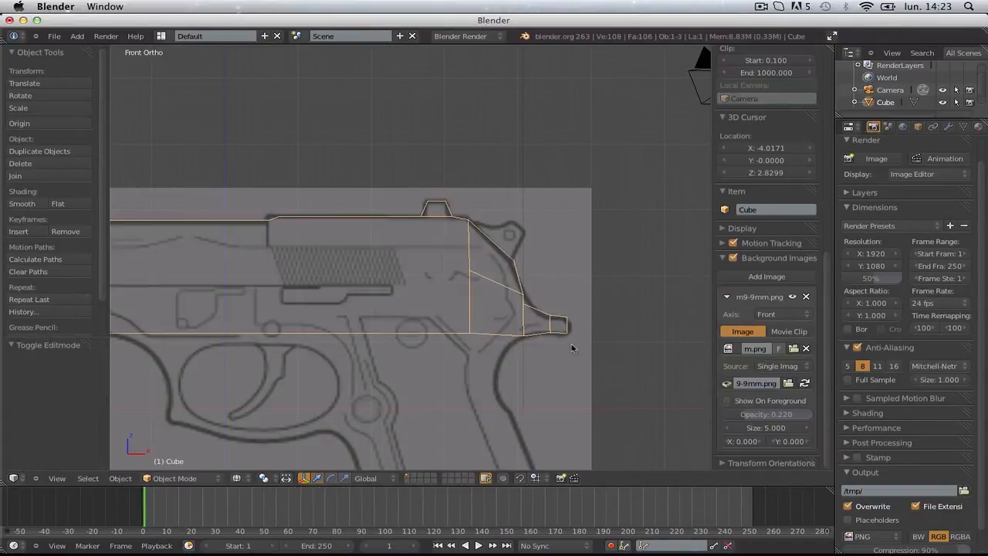
scroll(569, 346, down, 2)
middle_drag(569, 346, 560, 402)
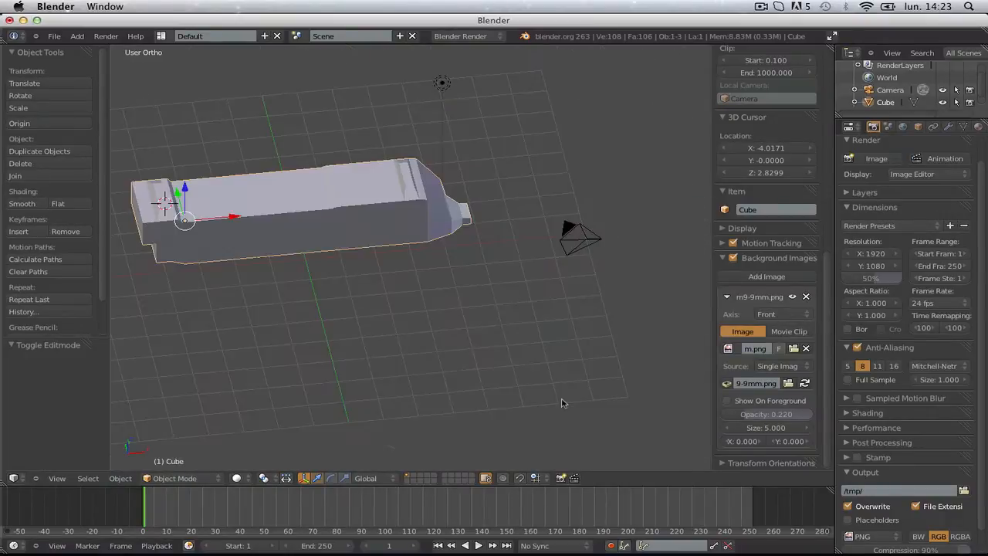
- In the wireframe front view, add a vertical loop cut above the front of the trigger guard
key(KP_1)
key(Tab)
key(a)
scroll(502, 386, up, 3)
shift+middle_drag(379, 347, 372, 212)
key(z)
key(a)
key(a)
scroll(371, 212, up, 3)
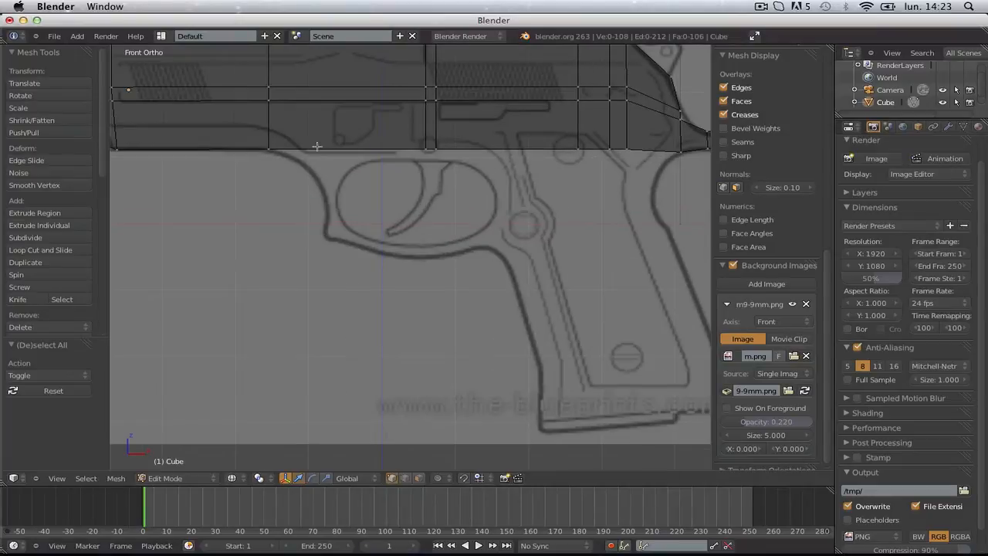
key(ctrl+r)
click(315, 153)
click(326, 156)
- Extrude the bottom face ahead of the trigger guard 0.281 downward, then shrink and shift it to fit the guard's front curve
key(a)
key(b)
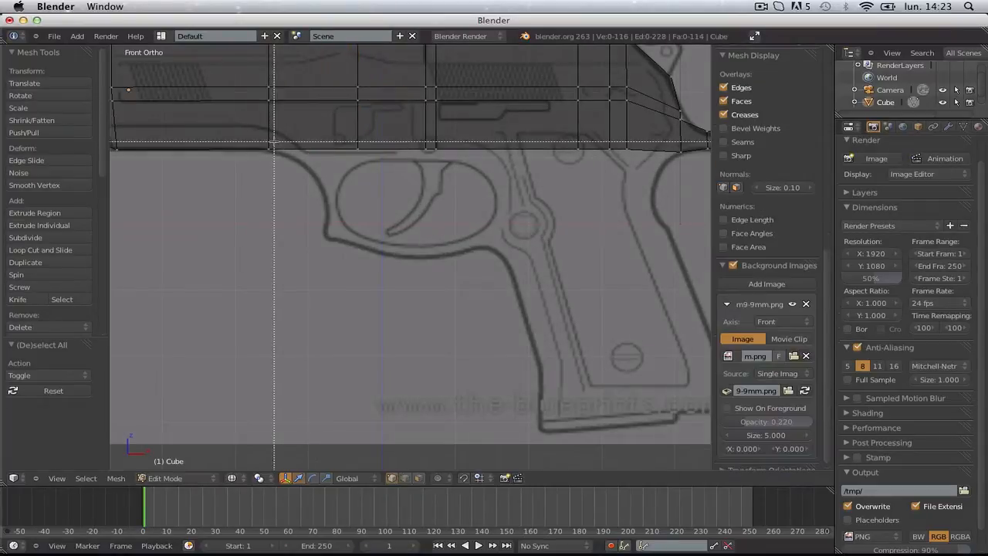
drag(260, 138, 364, 164)
key(e)
click(364, 182)
key(s)
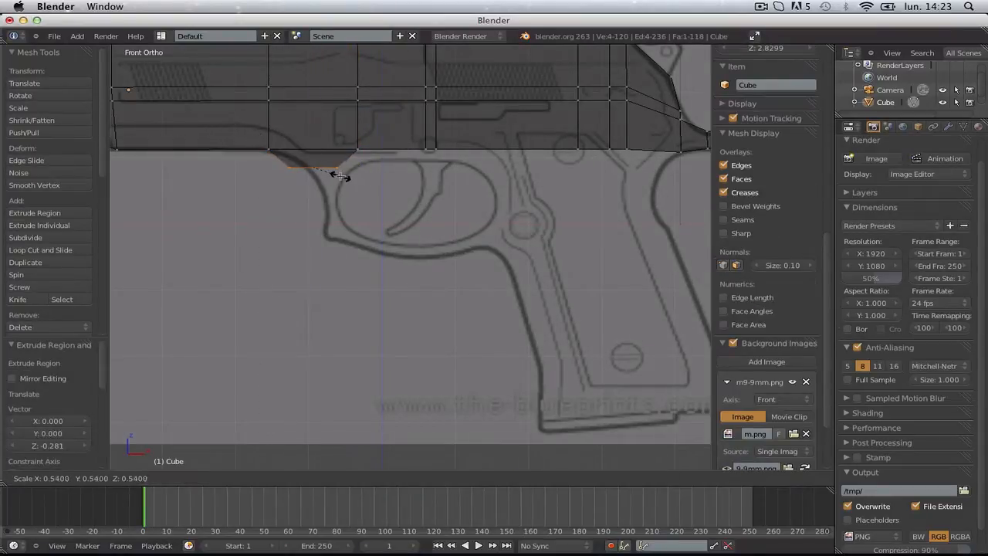
click(339, 177)
key(g)
click(356, 175)
key(s)
click(351, 174)
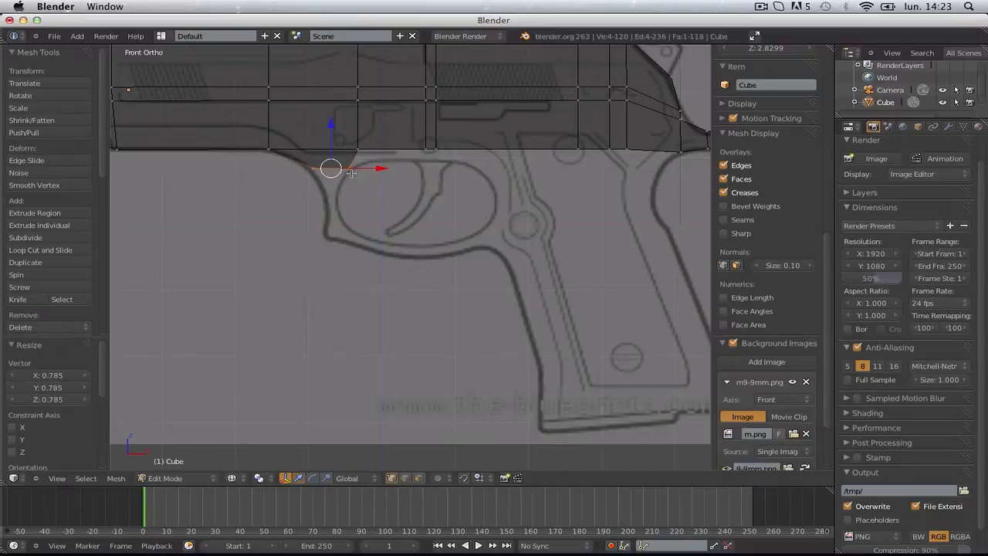
- Move the bottom vertices behind the new extrusion down onto the trigger guard's inner upper outline
key(a)
key(b)
drag(346, 137, 382, 165)
key(g)
click(384, 177)
- Lower the frame's bottom vertices above the trigger onto the guard's inner upper outline
key(a)
key(b)
drag(403, 128, 461, 164)
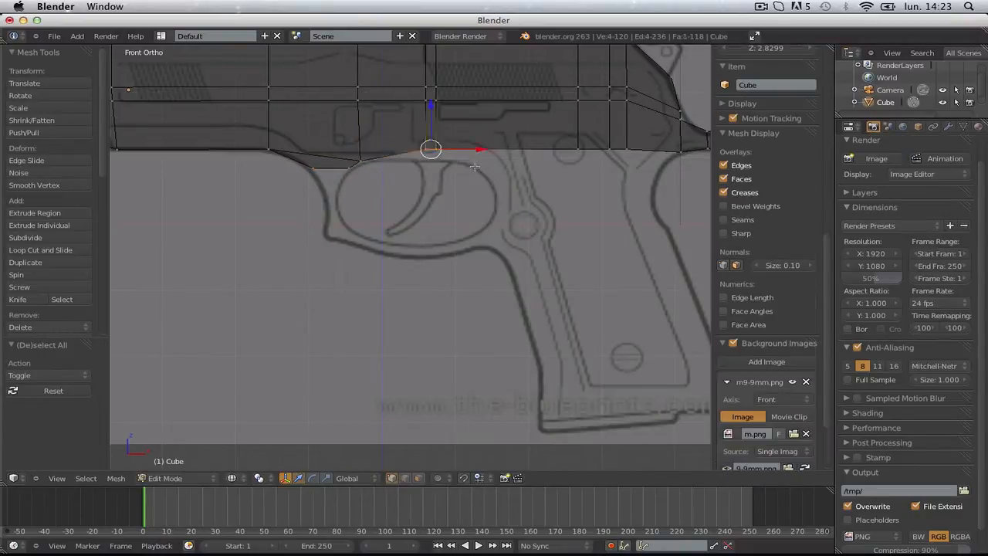
key(g)
click(472, 175)
- Add two vertical loop cuts through the frame between the trigger and the rear section, the second nearer the trigger
key(a)
key(ctrl+r)
click(507, 151)
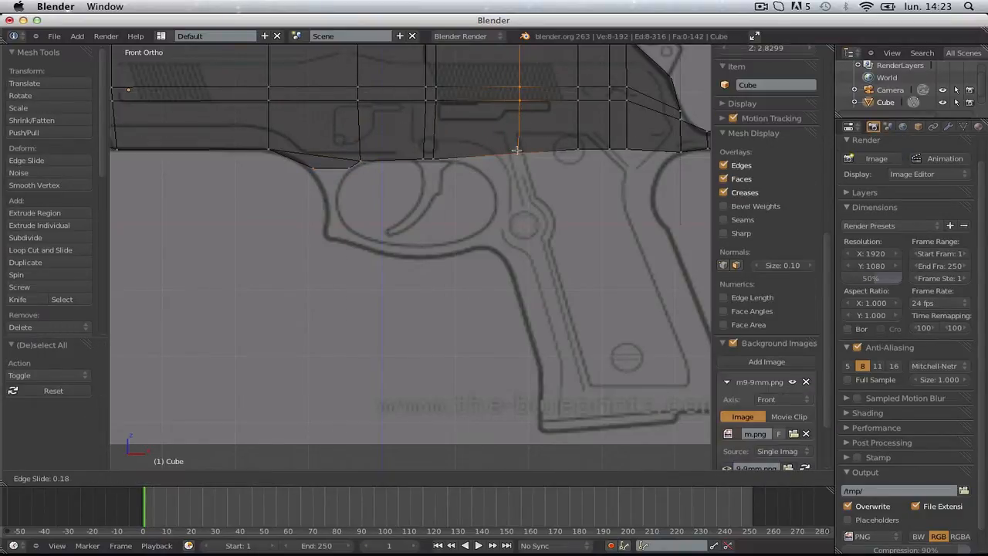
click(517, 150)
key(a)
key(ctrl+r)
click(475, 146)
click(464, 150)
key(a)
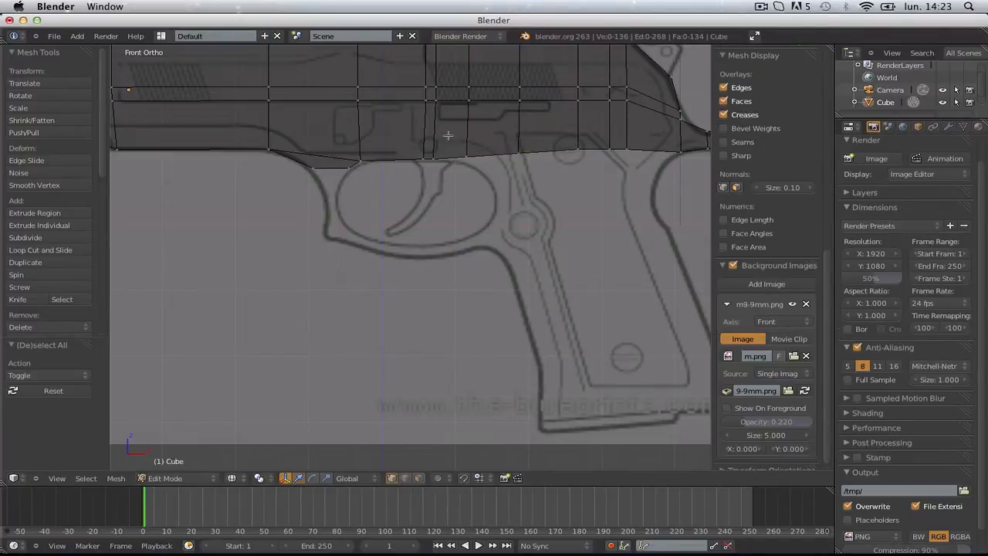
- Move the bottom vertices of the two new loops down to the guard's upper rear outline
key(b)
drag(447, 134, 527, 169)
key(g)
click(529, 174)
key(g)
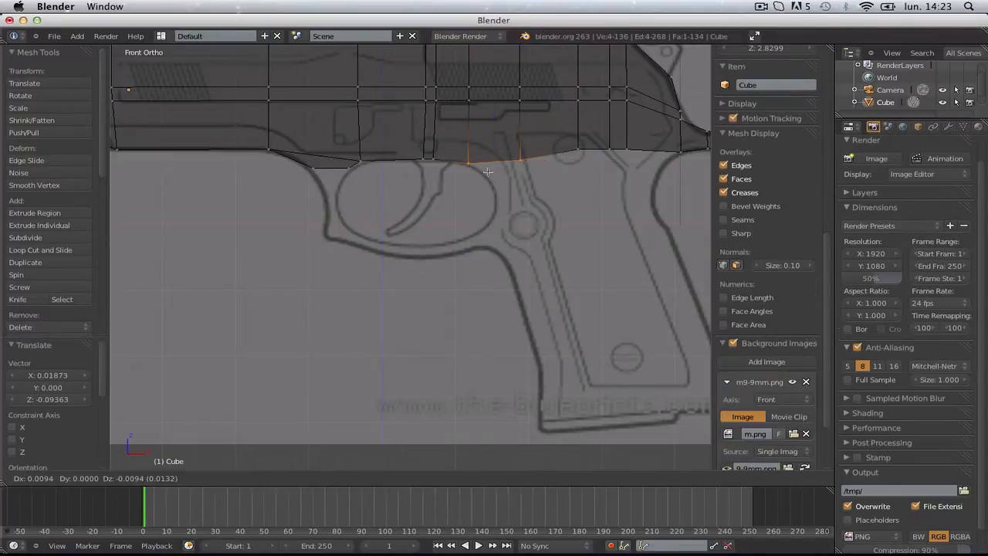
click(492, 172)
key(a)
scroll(521, 147, down, 1)
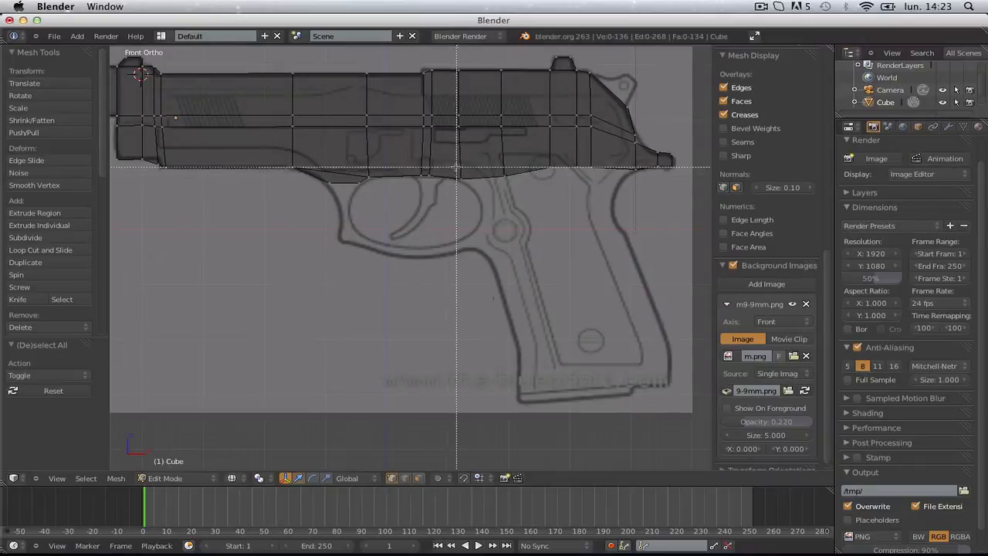
- Extrude the bottom face at the trigger guard's front 0.326 downward and scale its end to the guard's width
drag(322, 178, 362, 198)
key(e)
click(378, 198)
key(ctrl+z)
key(ctrl+z)
key(e)
click(363, 216)
key(s)
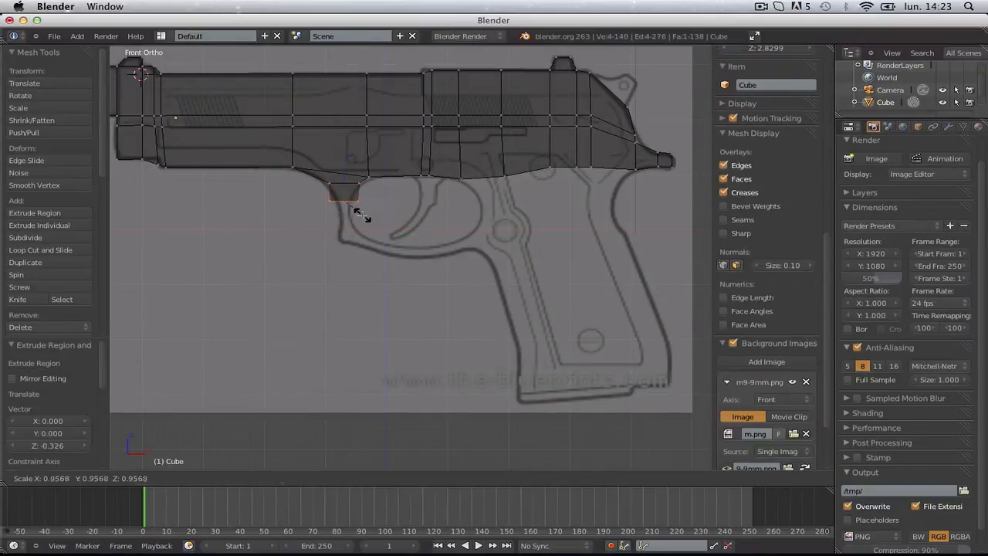
click(347, 215)
- Extrude the guard's front post down to its lower front corner in two segments, rotating the end face to fit
key(e)
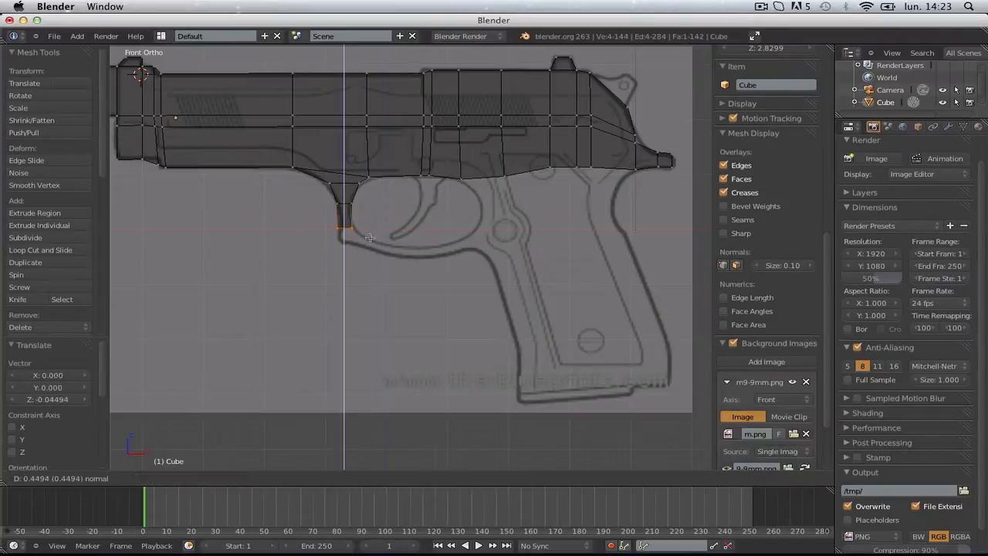
click(370, 241)
key(r)
click(370, 246)
key(r)
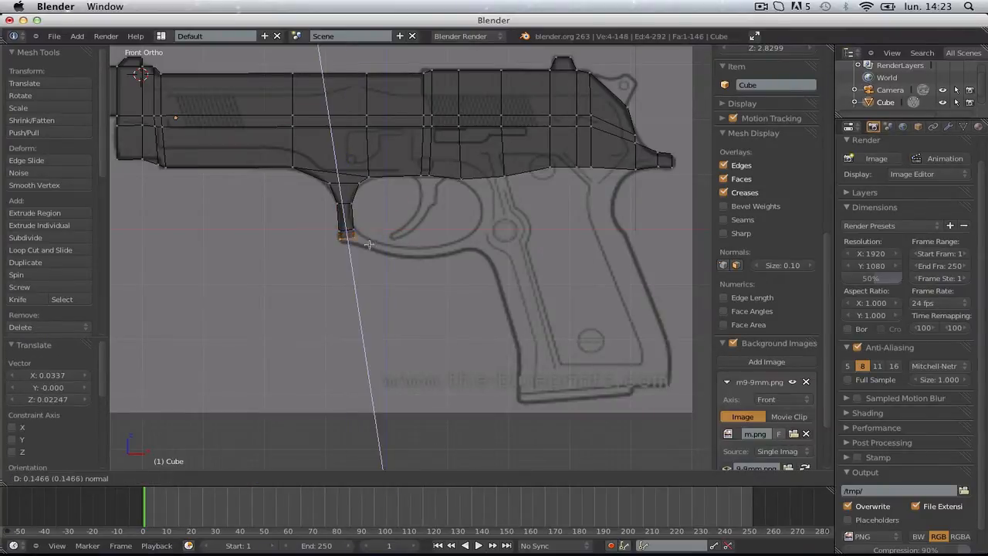
click(362, 251)
key(a)
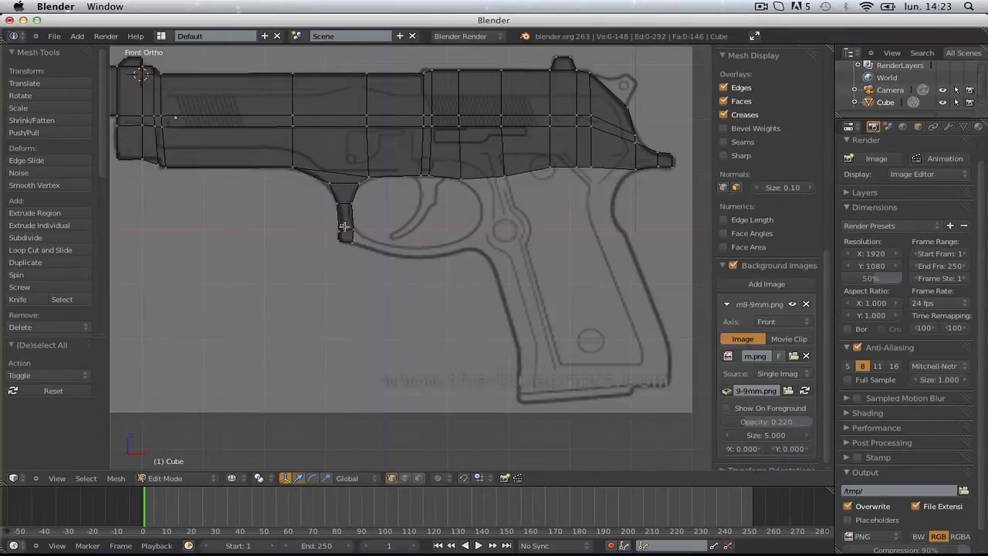
- Extrude the corner's rear face backward, scale it to 0.728 and move it onto the guard's lower outline
drag(367, 290, 367, 289)
key(e)
click(370, 264)
key(s)
click(372, 257)
key(g)
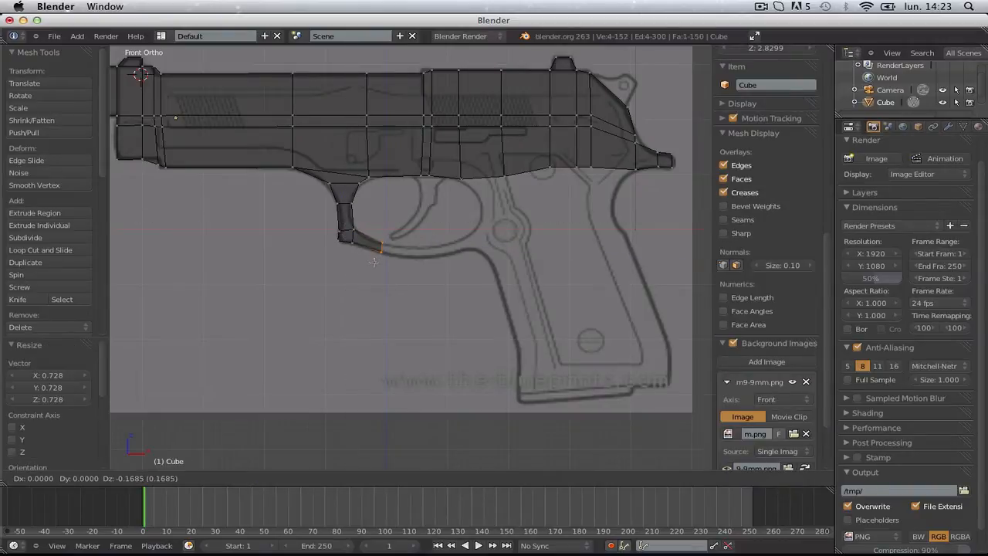
click(386, 263)
- Extrude the guard's lower bar backward to the grip, shifting and rotating the end faces to follow the outline
key(e)
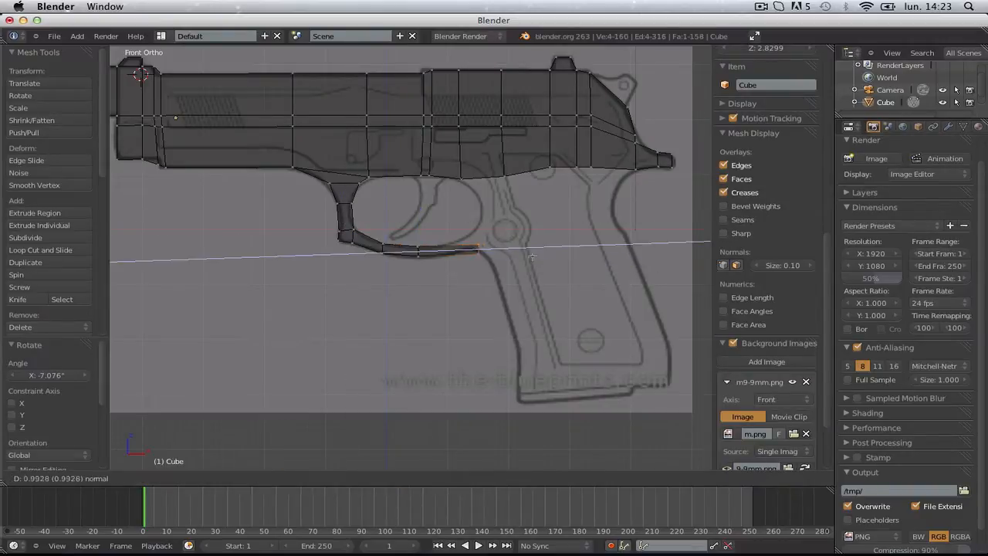
click(532, 242)
key(g)
click(512, 240)
key(r)
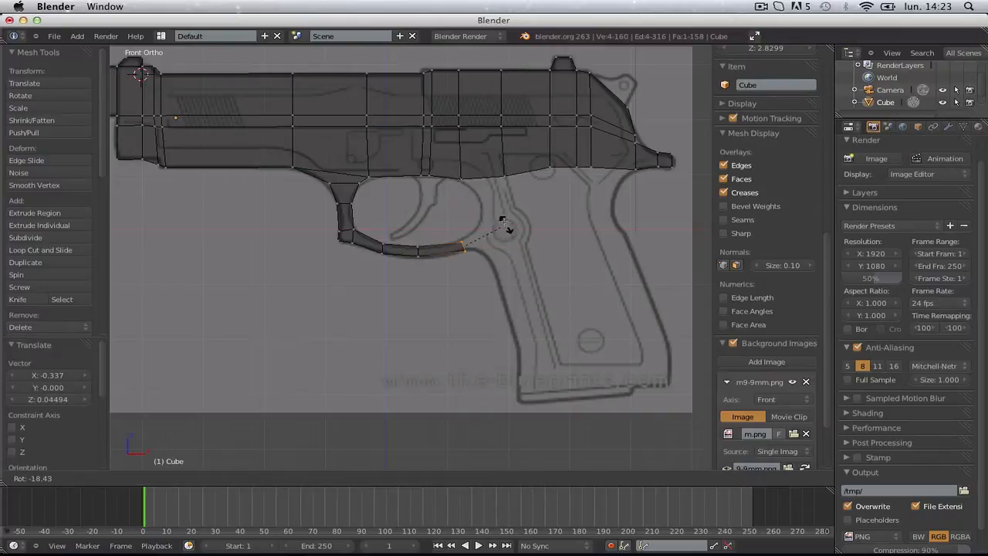
click(506, 217)
key(g)
click(515, 211)
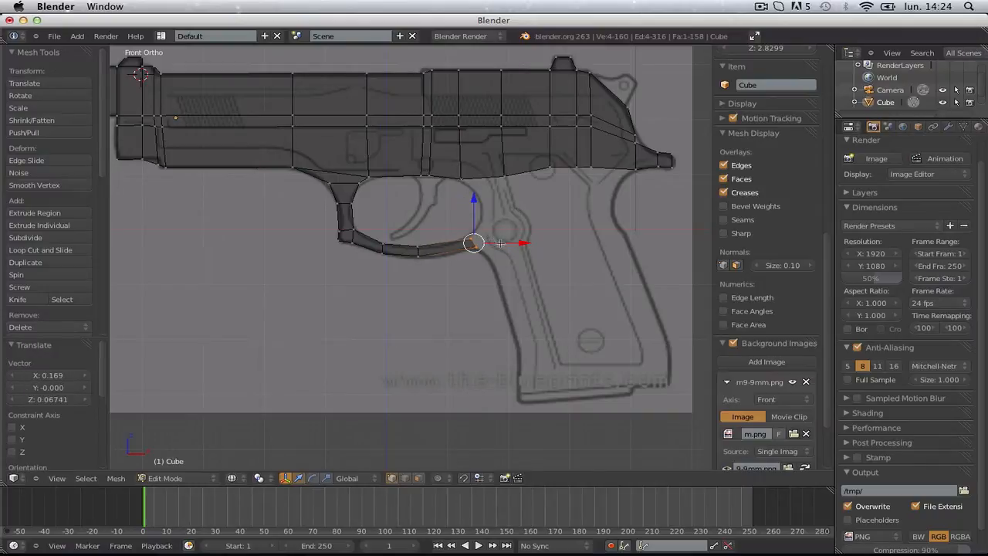
- Extrude the guard's rear end 0.499 in X and 0.280 in Z into the grip, then enlarge the end face about five times
key(e)
click(530, 236)
key(s)
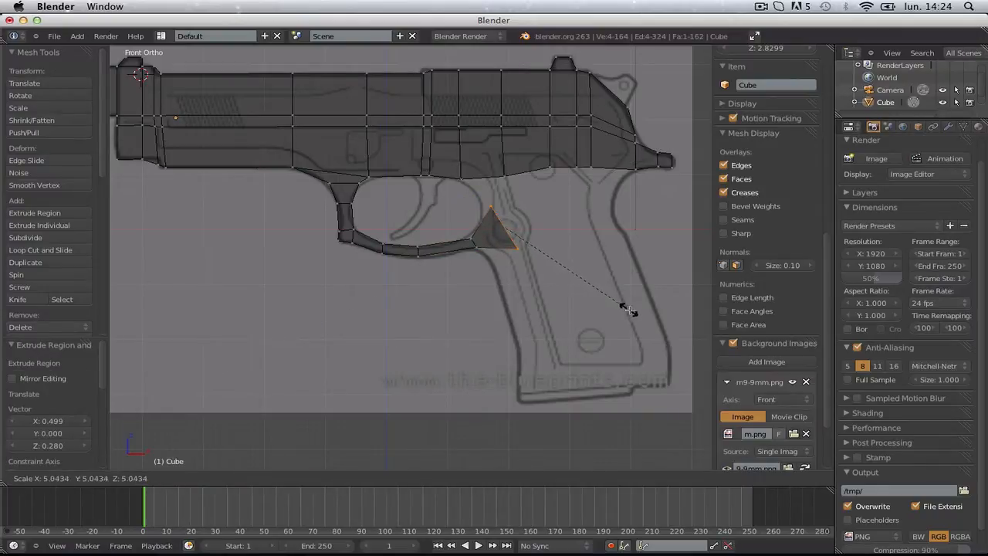
click(628, 311)
key(g)
click(625, 314)
- Move the lower vertices of the enlarged end face forward onto the grip's front outline
key(a)
key(b)
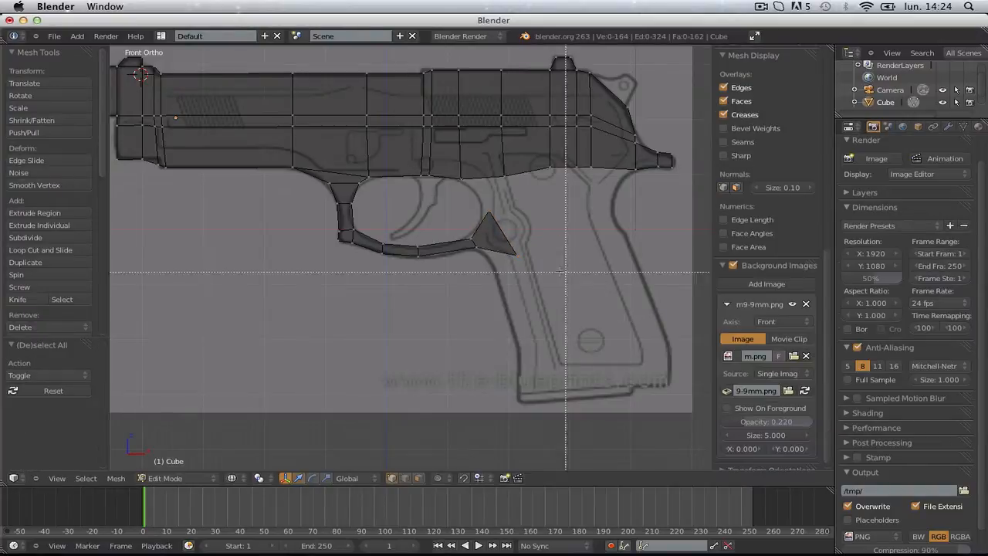
drag(571, 282, 571, 282)
key(g)
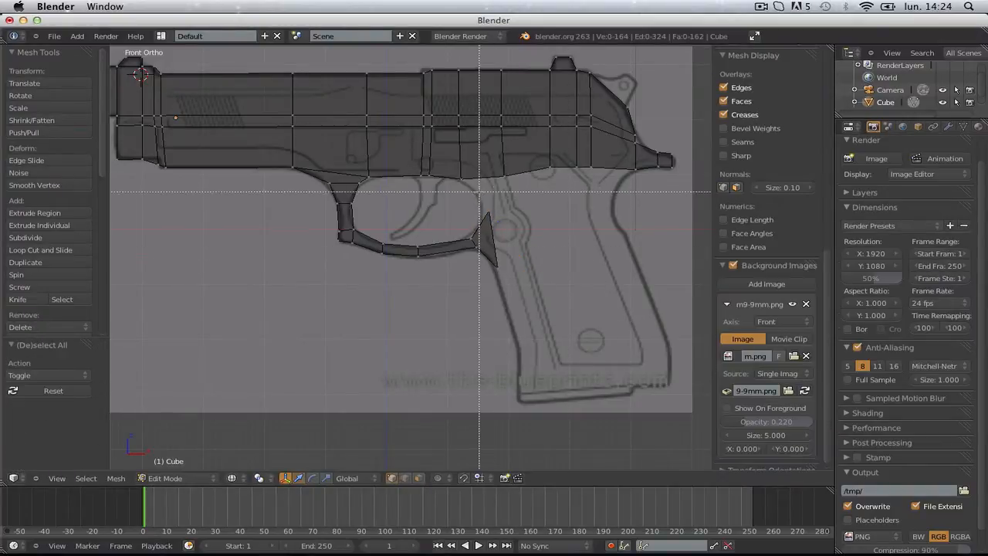
click(527, 225)
- In the right view, delete the vertices of the mesh's positive-Y half and inspect the remaining half in 3D
scroll(527, 225, down, 3)
key(KP_3)
key(a)
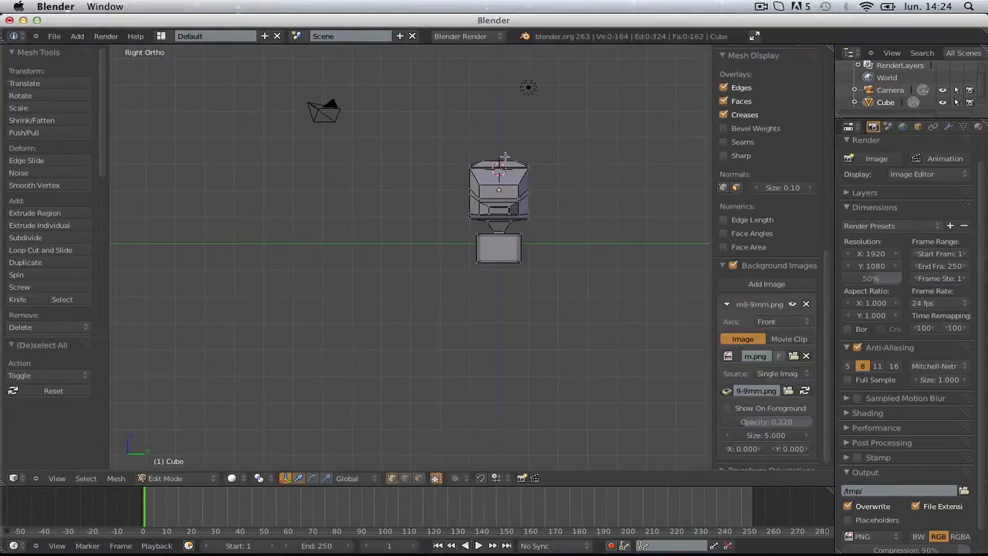
key(a)
key(b)
drag(498, 133, 611, 409)
key(x)
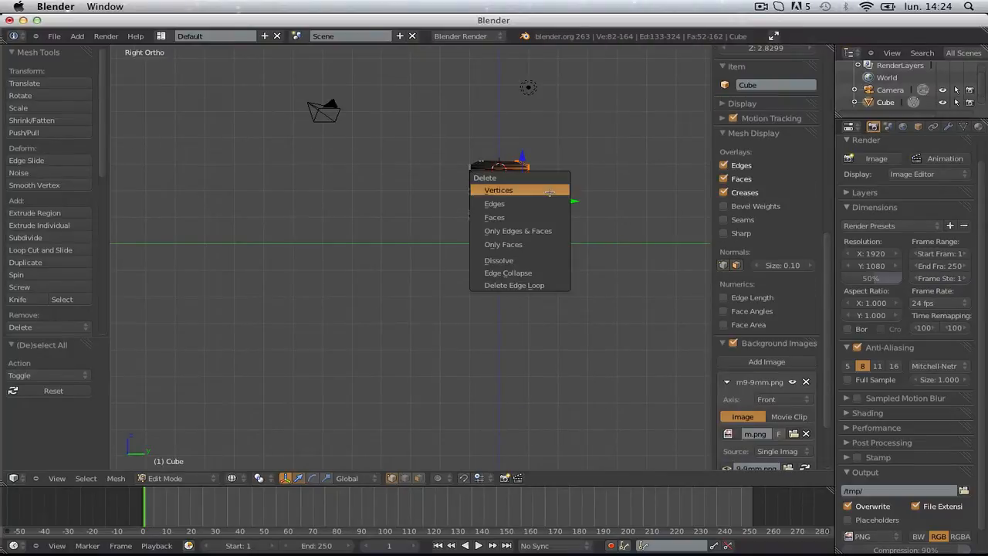
click(548, 193)
key(a)
key(s)
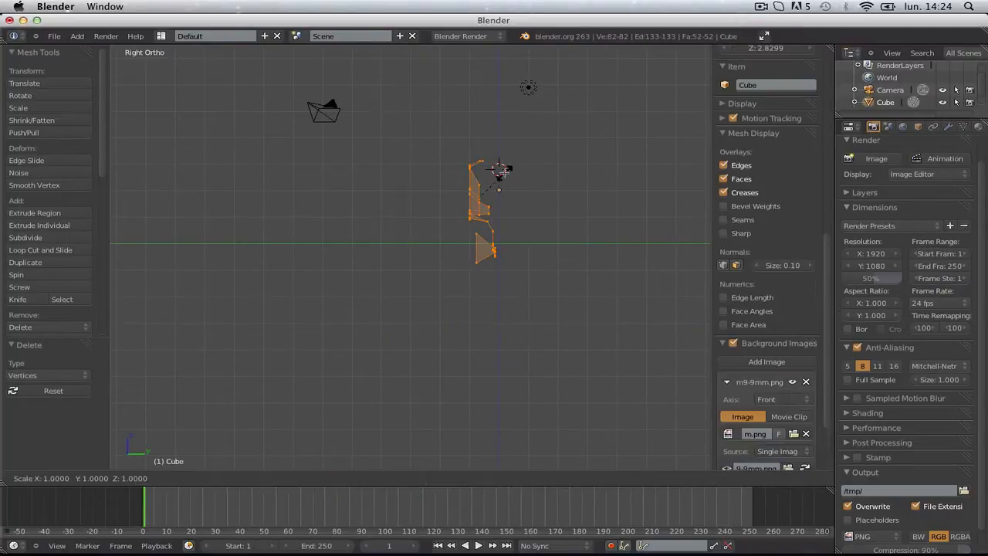
key(Return)
key(Tab)
middle_drag(505, 172, 553, 234)
- In the front view, fit the upper tip and inner corner vertices of the guard's rear end to the guard's inner curve
key(KP_1)
key(Tab)
key(a)
scroll(553, 235, up, 8)
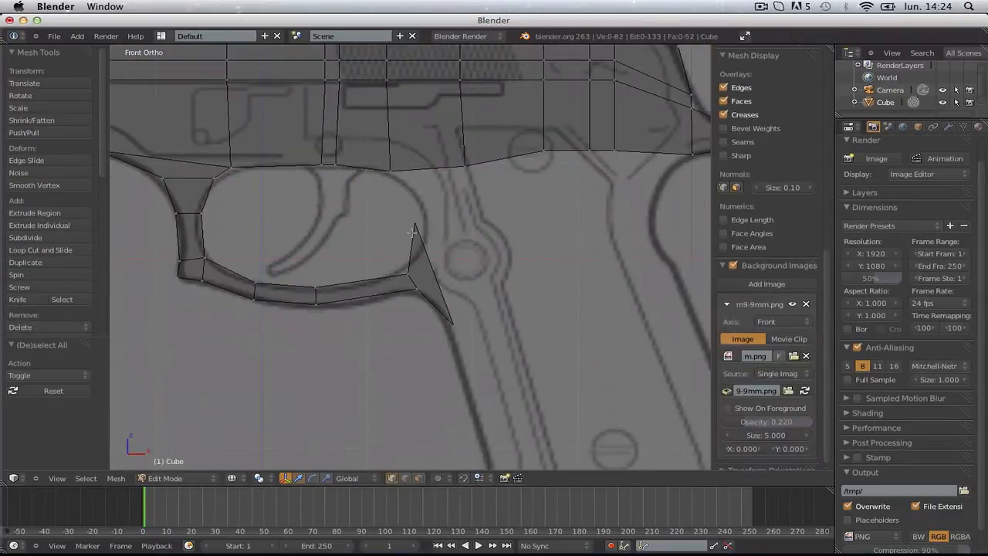
right_click(417, 228)
key(g)
click(434, 230)
key(a)
right_click(409, 274)
key(g)
click(408, 271)
key(a)
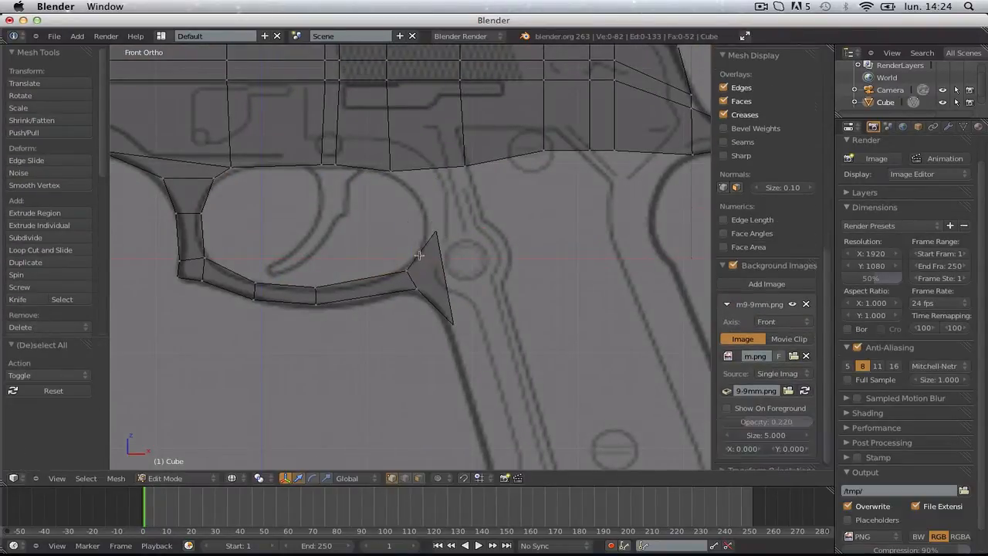
click(428, 232)
- Extrude the upper tip vertex 0.449 backward and fill a face between this edge and the two frame vertices above
right_click(390, 171)
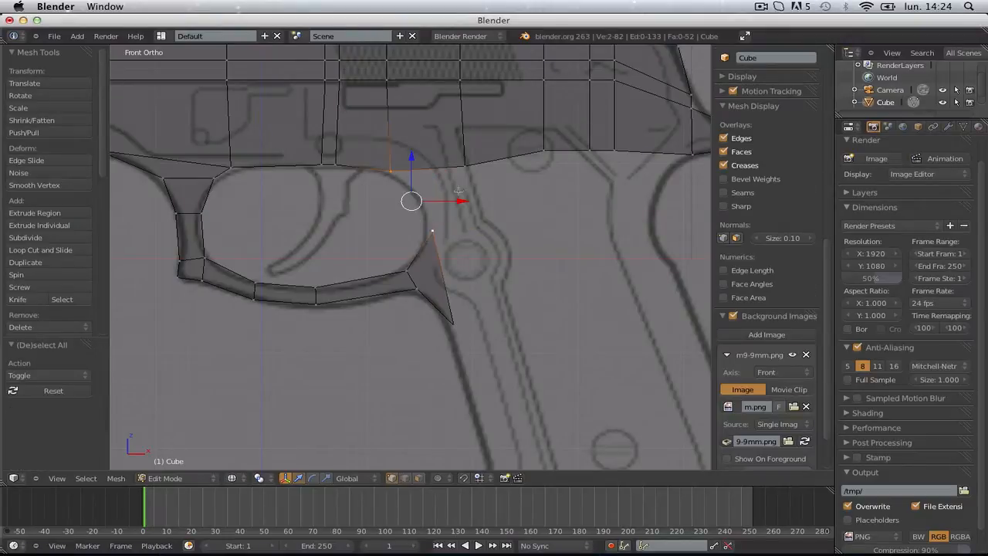
key(a)
right_click(434, 229)
key(e)
click(480, 222)
shift+right_click(466, 166)
shift+right_click(395, 168)
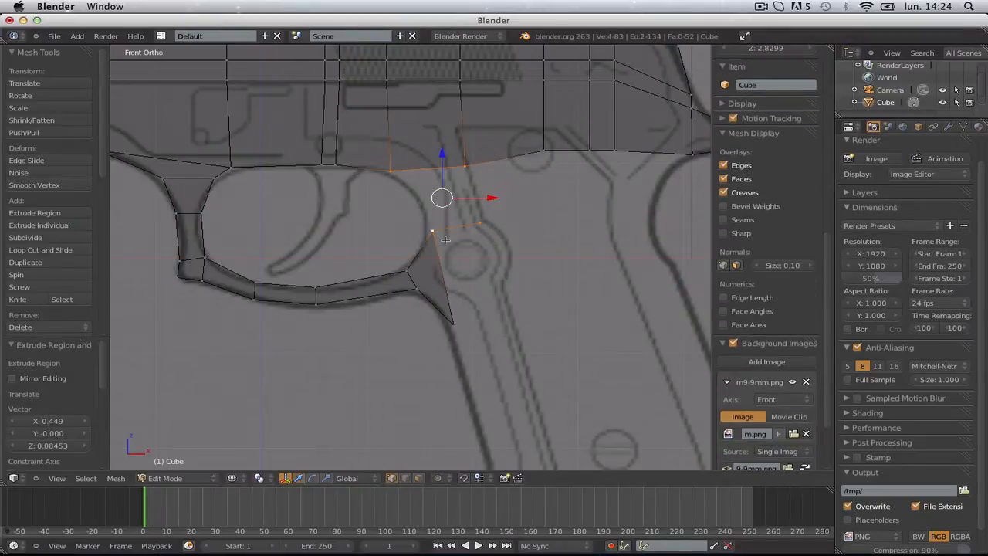
key(f)
key(a)
- Move the frame's three bottom vertices above the grip onto the grip panel's upper outline
scroll(467, 229, down, 2)
right_click(425, 231)
key(g)
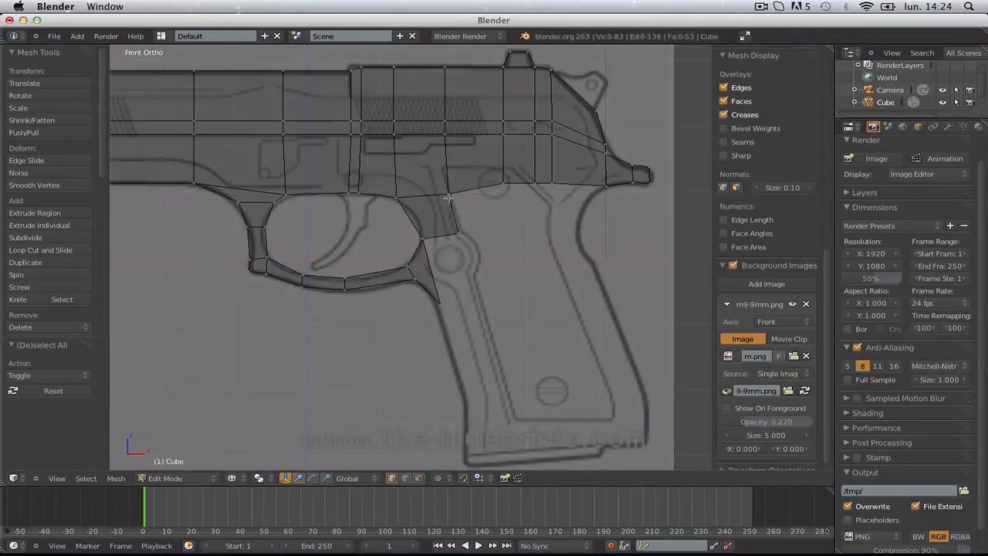
click(446, 169)
key(a)
right_click(512, 186)
key(g)
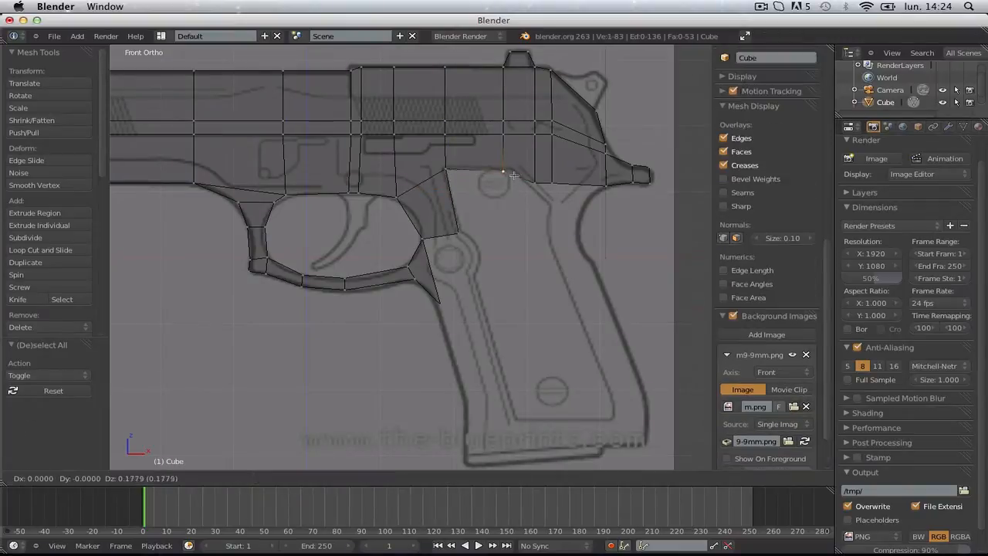
click(522, 173)
key(a)
right_click(540, 186)
key(g)
click(545, 189)
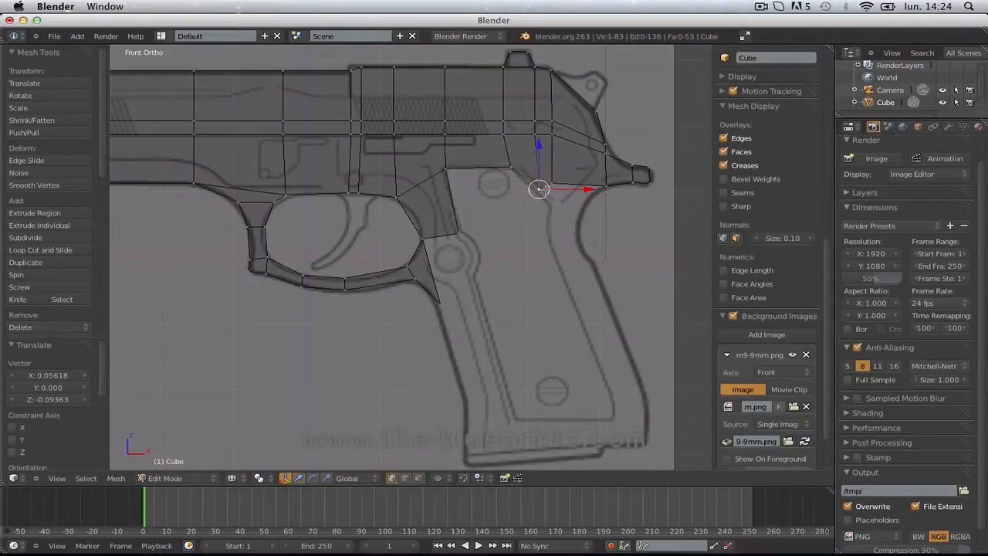
key(a)
right_click(538, 187)
key(g)
click(563, 210)
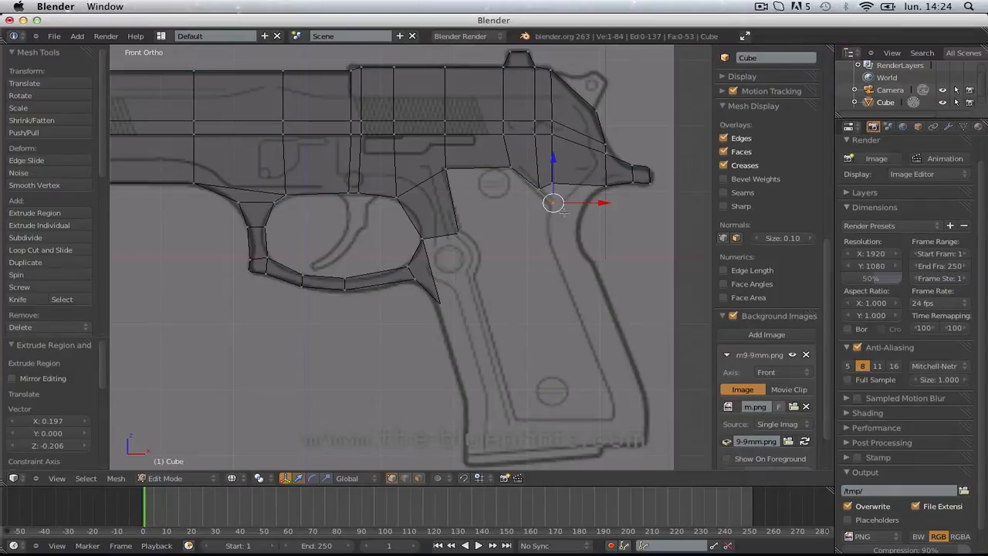
key(ctrl+z)
- Move the frame's two rear bottom vertices down to the backstrap's upper end, matching its width
key(g)
click(562, 210)
key(a)
right_click(563, 187)
key(g)
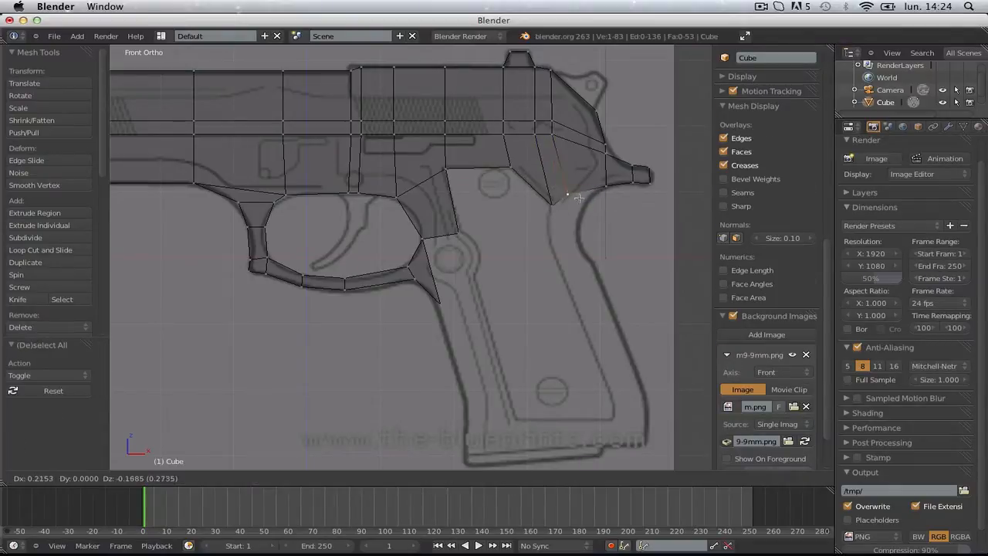
click(586, 207)
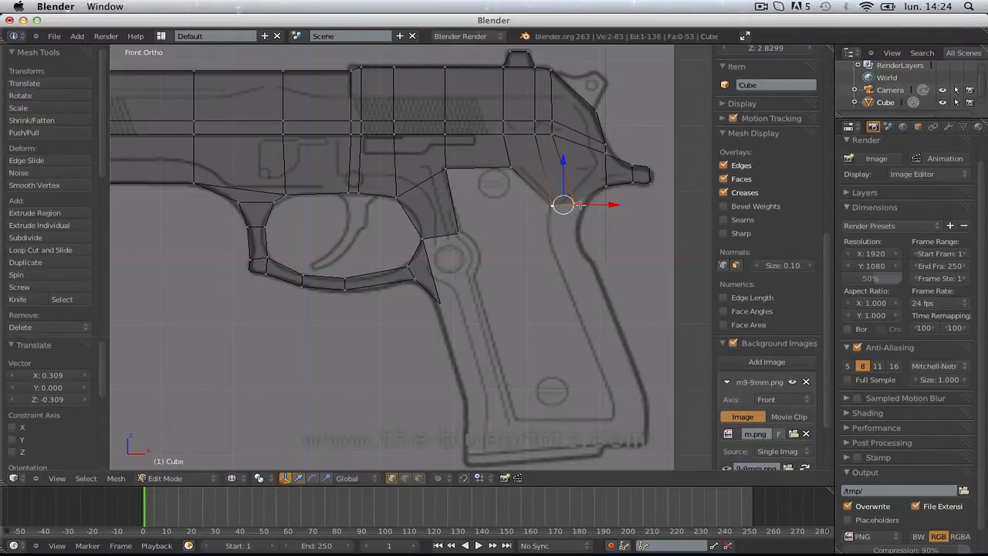
key(g)
click(582, 205)
- Extrude the backstrap's upper edge down along the grip's rear outline in two segments and fit the lower end
key(e)
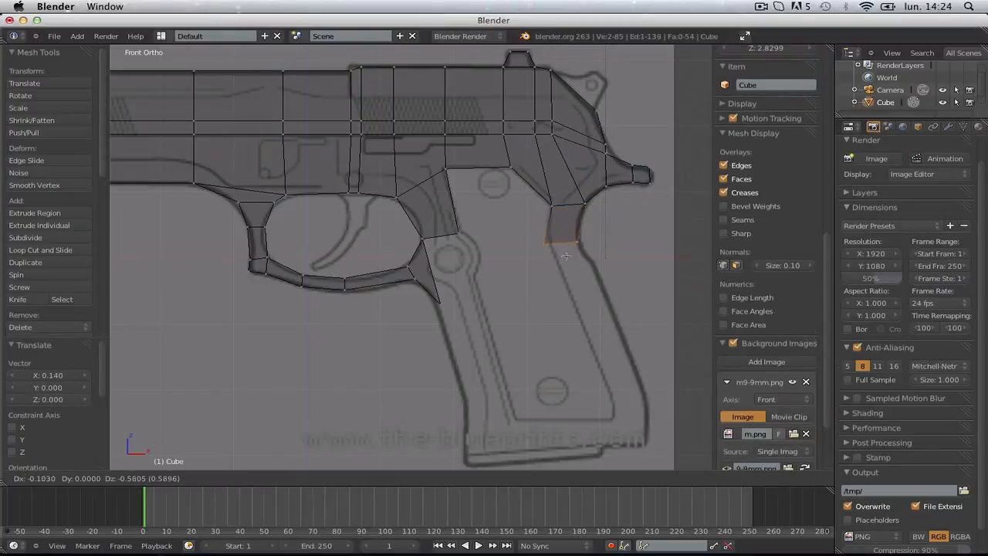
click(568, 252)
key(e)
click(627, 390)
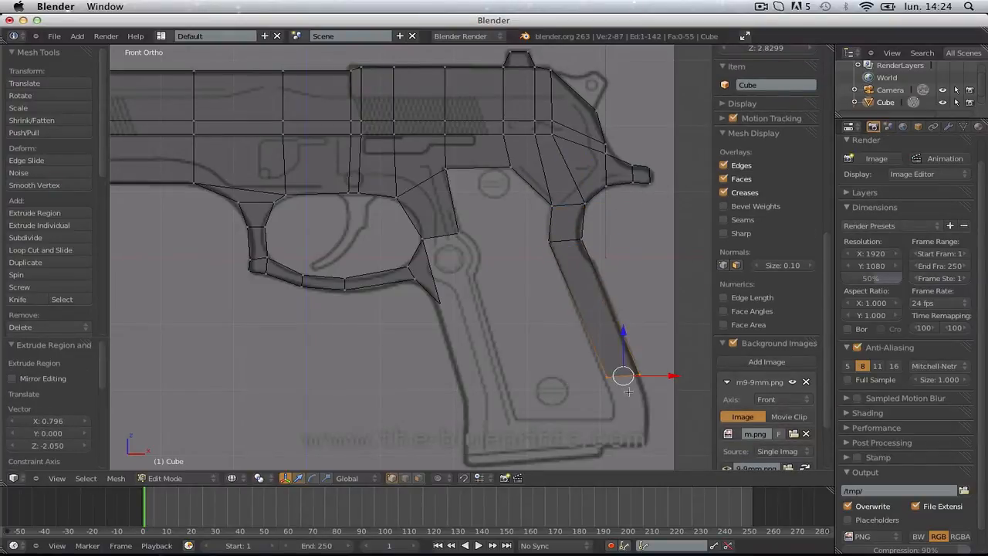
shift+middle_drag(628, 394, 594, 181)
key(g)
click(601, 219)
- Extrude the backstrap's lower edge to the grip's bottom, rotate it level, and lower the edge above the new segment
key(e)
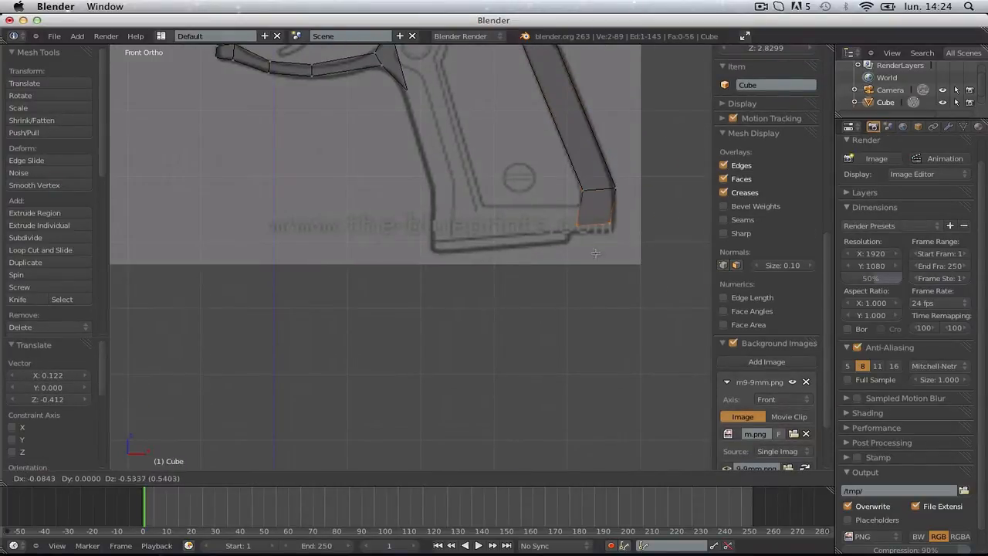
click(597, 258)
key(r)
click(595, 259)
key(a)
key(b)
drag(560, 146, 618, 194)
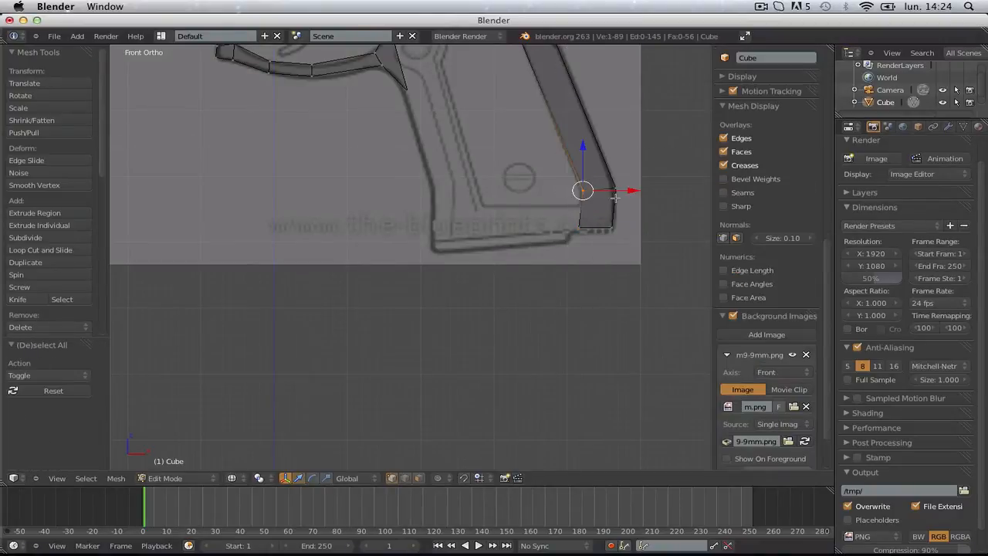
click(615, 199)
key(a)
- Move and slightly rotate the inner edge of the backstrap's bottom segment to fit the grip panel's lower rear corner
key(b)
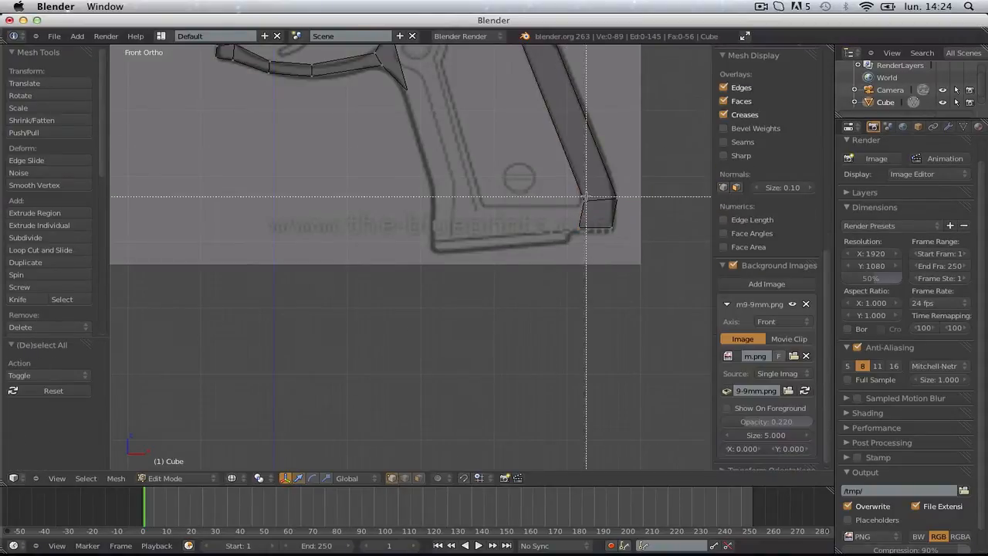
drag(580, 234, 614, 197)
key(g)
click(603, 203)
key(r)
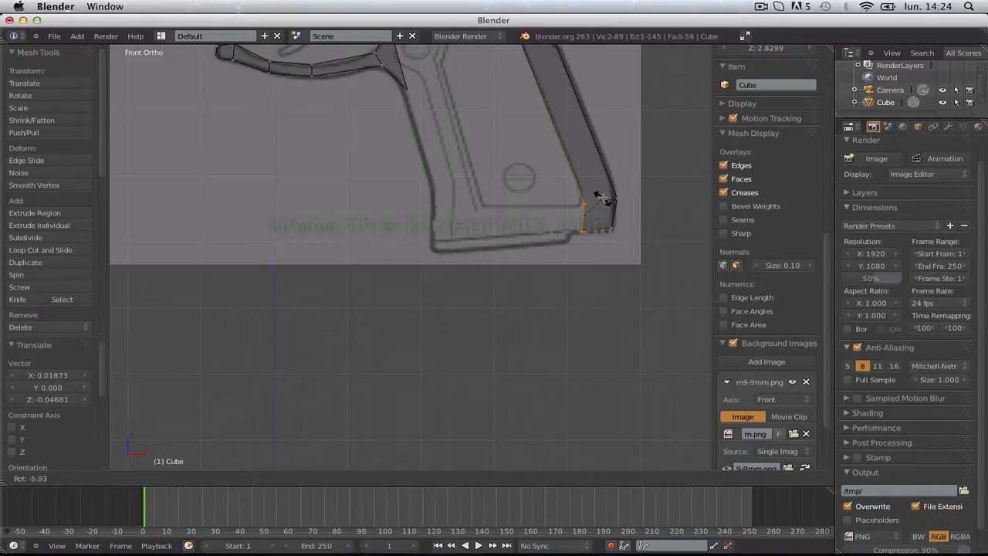
click(596, 199)
- Extrude that edge forward along the grip's bottom and fit the new end's vertices to the grip's front lower corner
key(e)
click(463, 205)
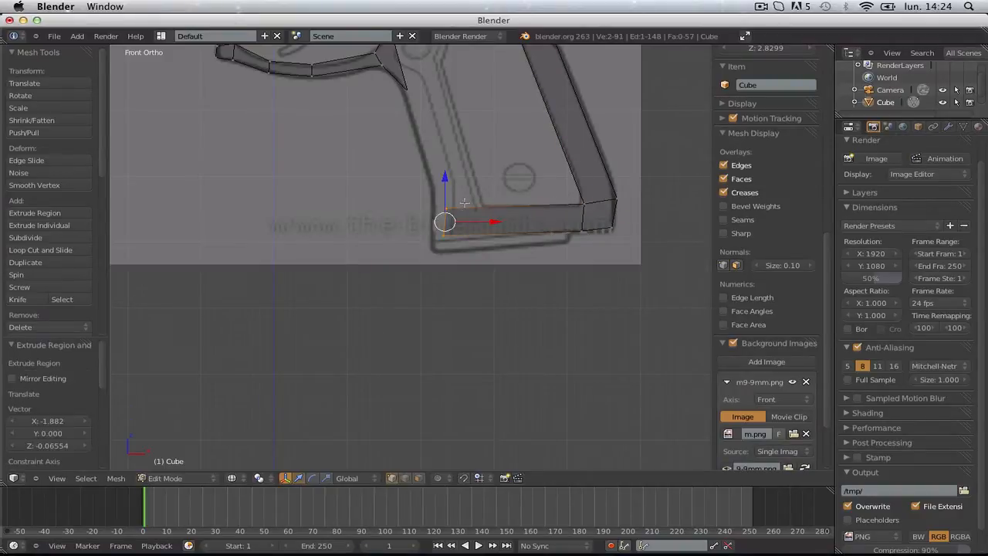
key(a)
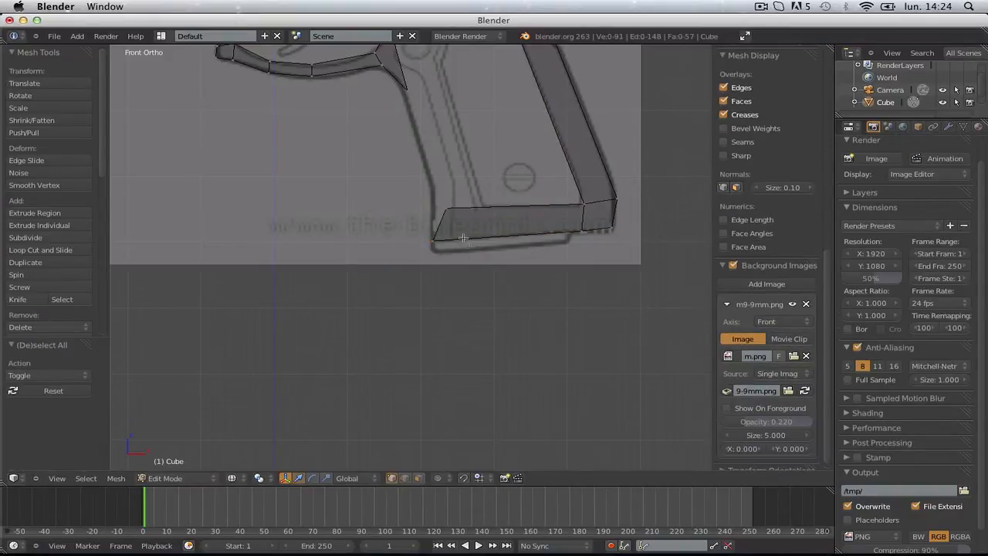
shift+scroll(465, 239, up, 4)
key(b)
drag(421, 265, 493, 295)
key(g)
click(481, 300)
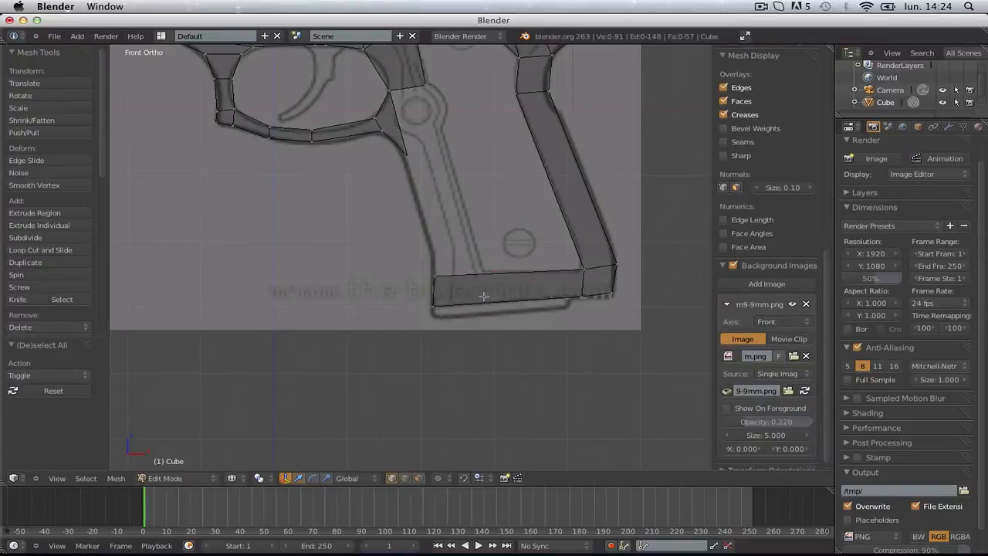
- Add a vertical edge loop across the grip's bottom strip, in line with the grip panel's front lower corner
key(ctrl+r)
click(472, 283)
click(451, 285)
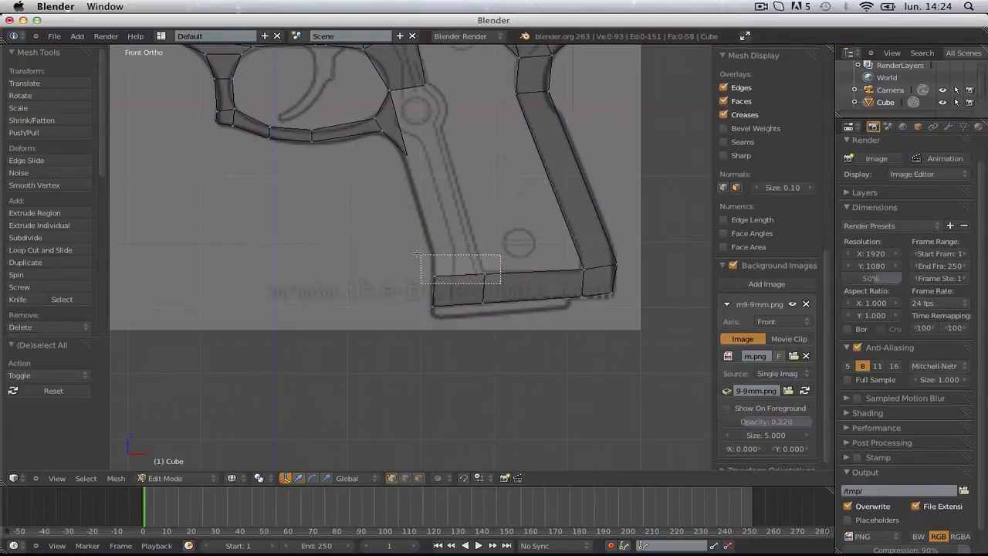
- Try to extrude the bottom strip's front upper edge up to the trigger guard and scale it to the front strap's width
drag(417, 253, 421, 255)
shift+scroll(421, 255, up, 3)
key(e)
click(521, 203)
key(s)
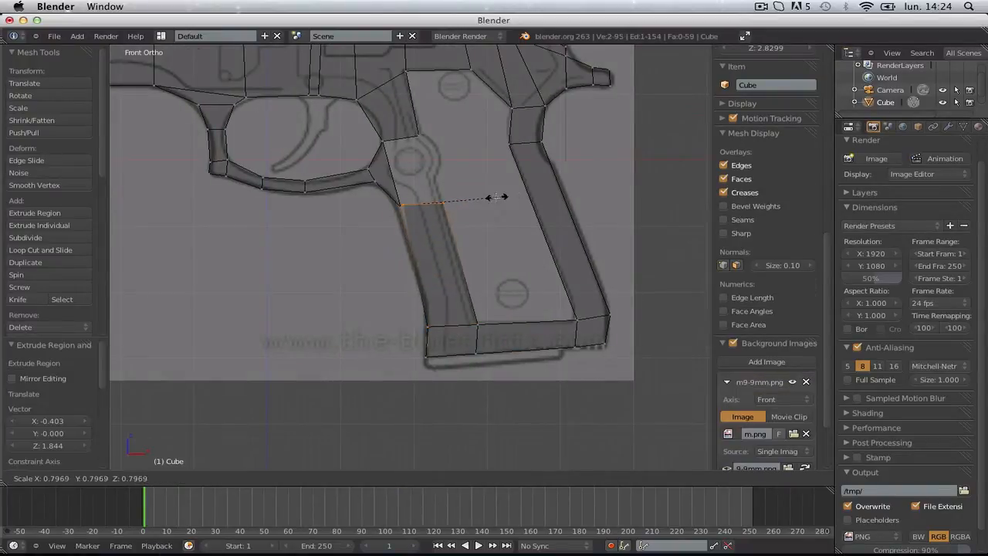
click(489, 200)
click(486, 207)
key(super+z)
key(super+z)
key(super+z)
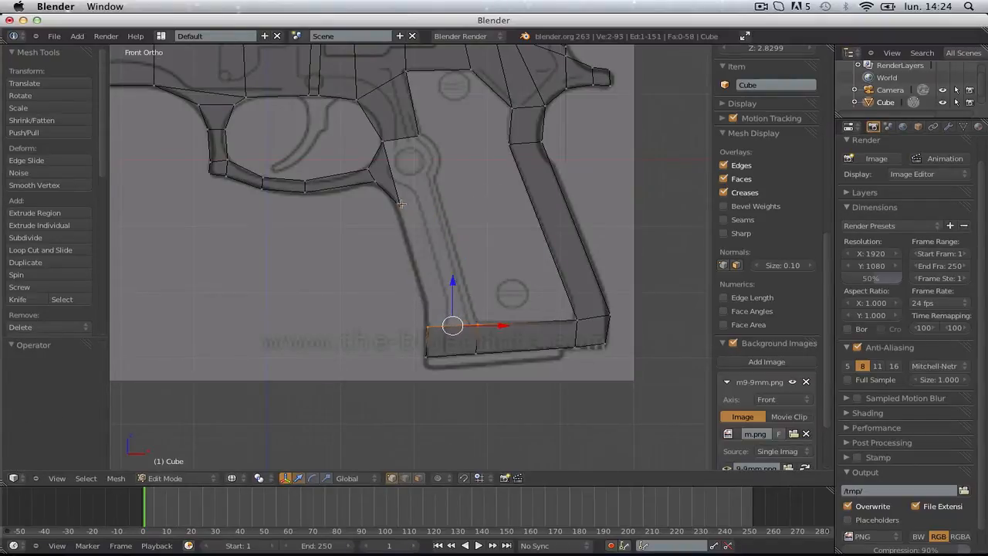
- Extrude the vertex below the trigger guard's rear inward and fill the front strap face down to the bottom strip
right_click(401, 206)
key(e)
click(468, 203)
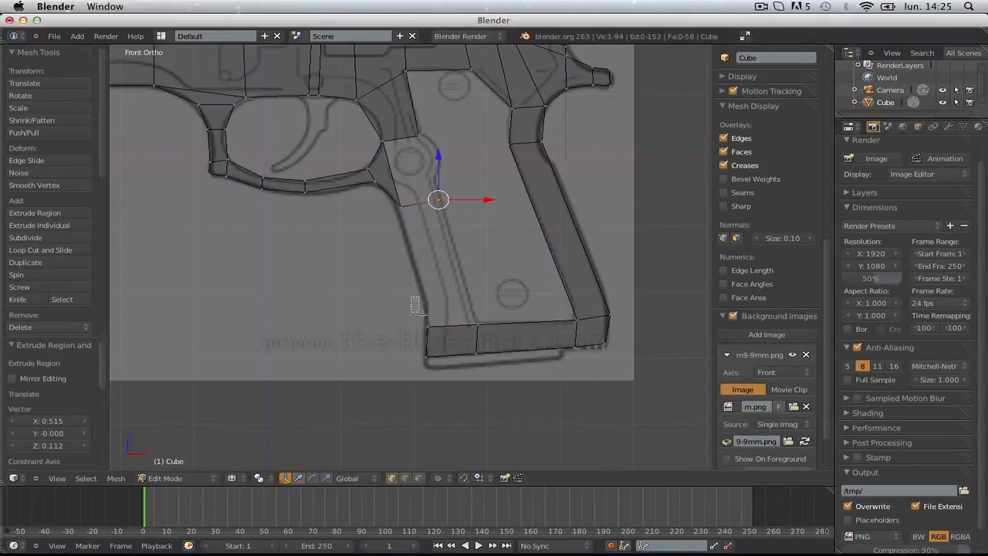
drag(488, 334, 488, 334)
key(super+z)
shift+right_click(401, 203)
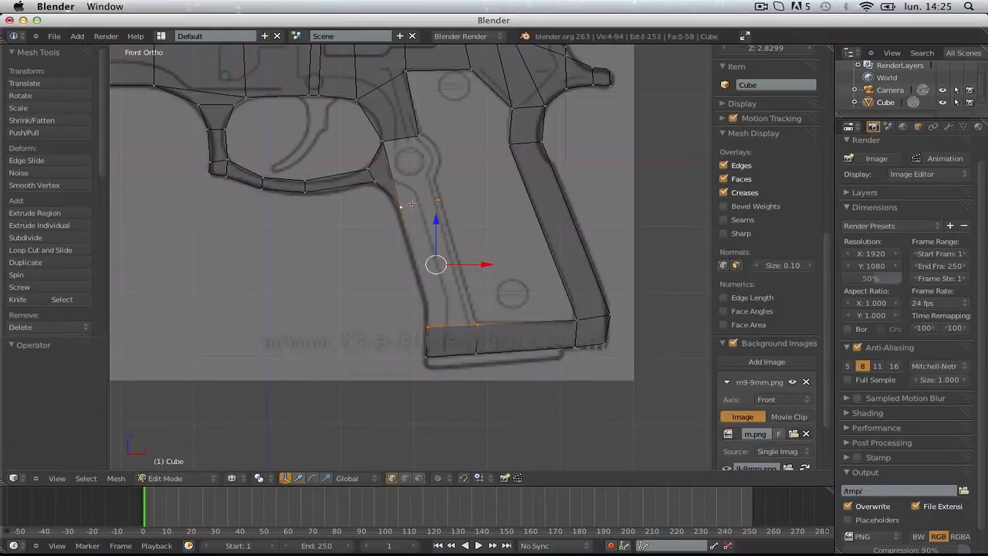
key(f)
key(a)
- Nudge the front strap's new inner vertex onto the grip panel's outline and fill the face above it
right_click(438, 201)
key(g)
click(440, 202)
shift+right_click(421, 144)
shift+right_click(402, 153)
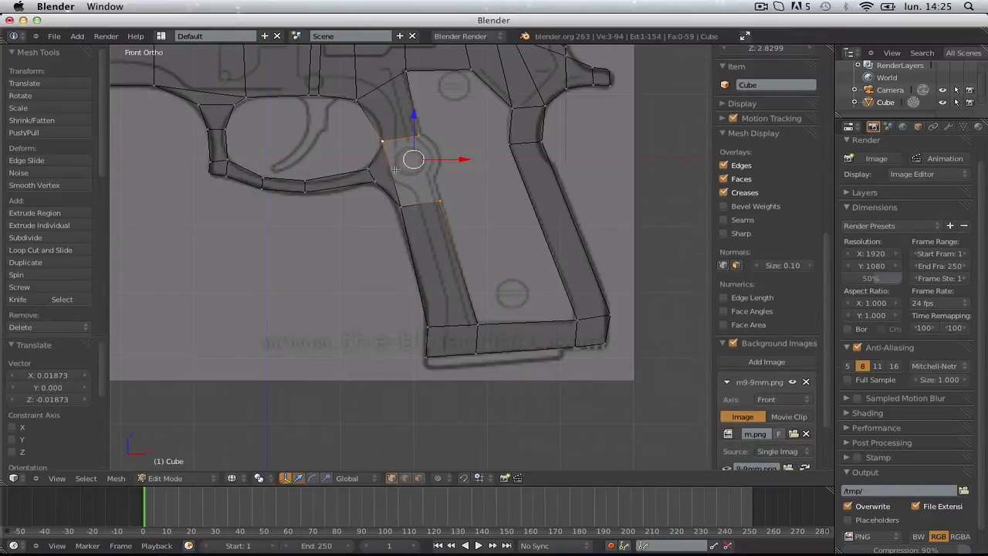
key(Tab)
scroll(457, 186, down, 2)
shift+middle_drag(465, 182, 470, 254)
key(Tab)
key(a)
scroll(469, 253, up, 1)
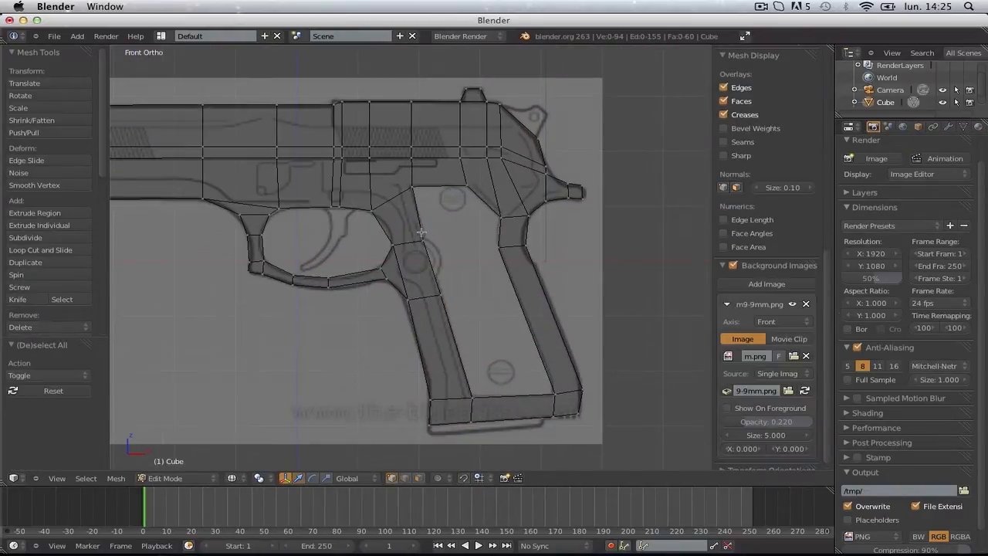
- Fill the four-sided face at the top of the grip panel, around the upper screw
right_click(420, 236)
shift+right_click(500, 218)
shift+right_click(465, 188)
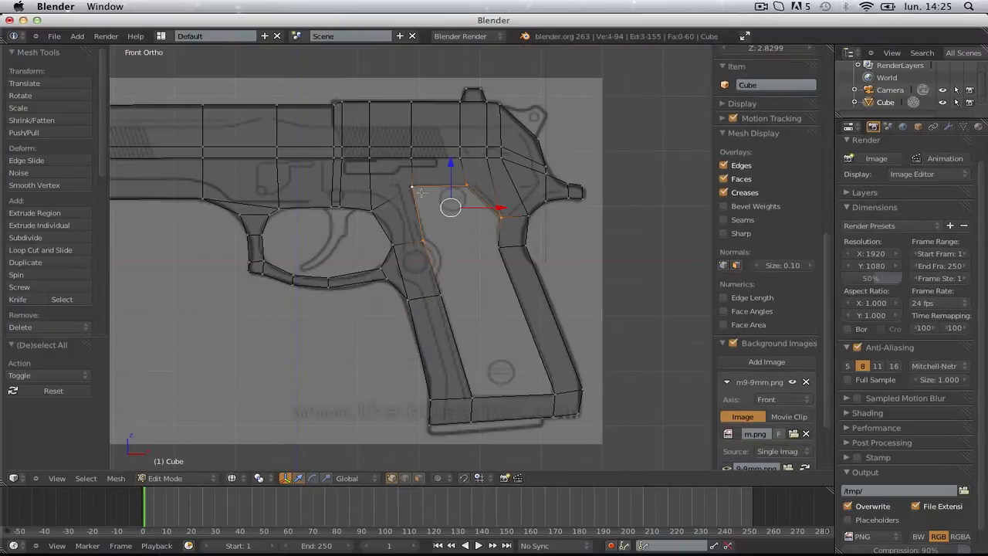
key(f)
key(a)
- Move the backstrap's upper inner vertex down along the grip panel's rear outline
right_click(423, 247)
key(a)
right_click(509, 252)
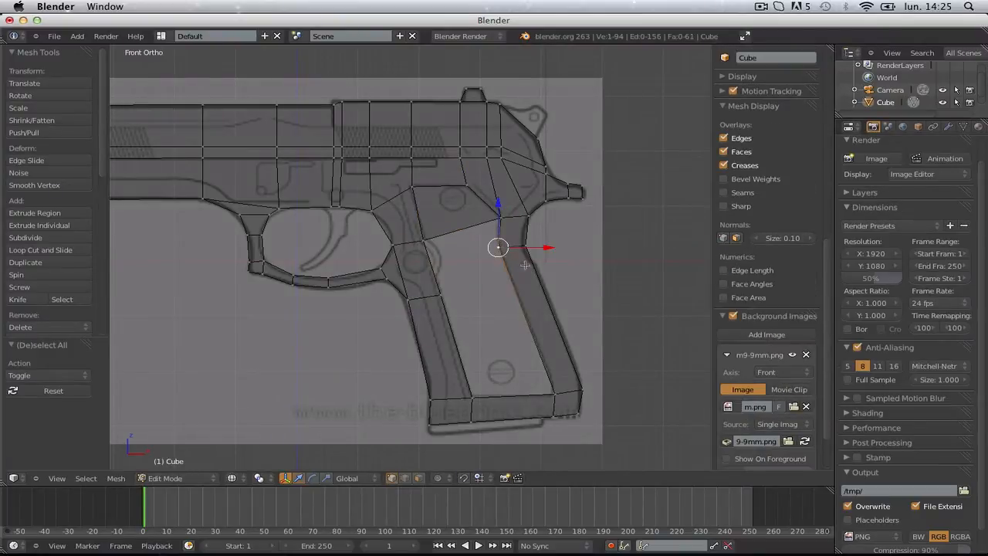
key(g)
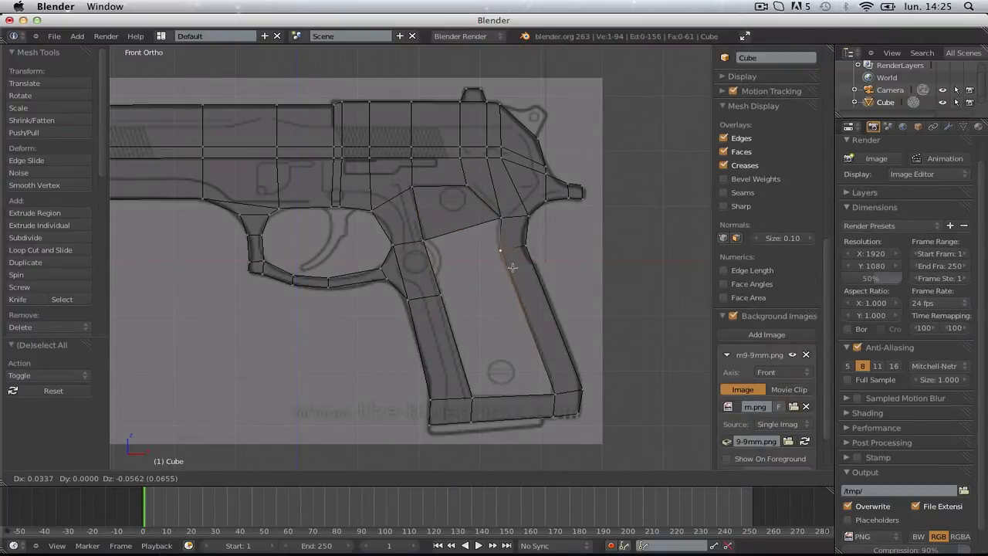
click(513, 265)
key(g)
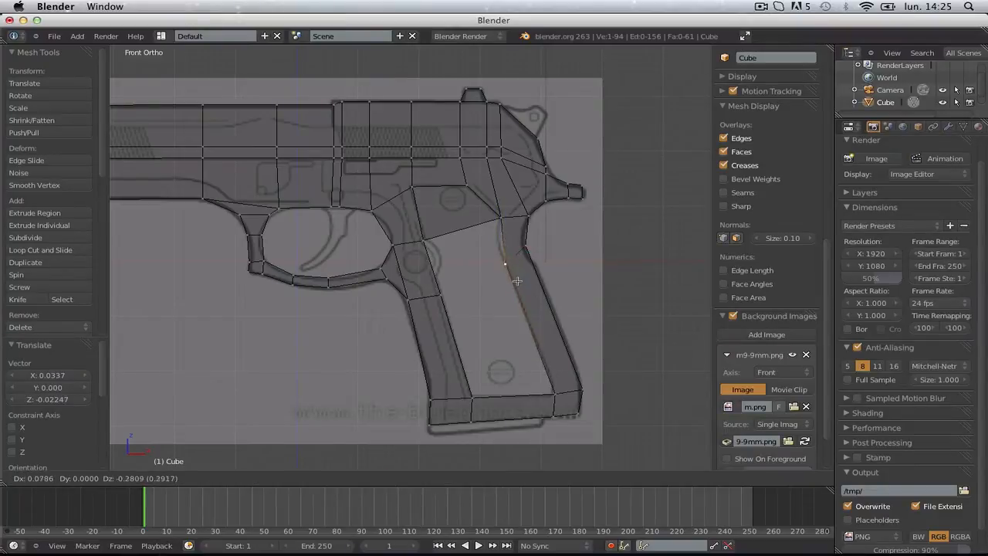
click(517, 277)
- Fill the two remaining grip panel faces between the front strap, the backstrap and the bottom strip
key(a)
right_click(510, 263)
shift+right_click(505, 229)
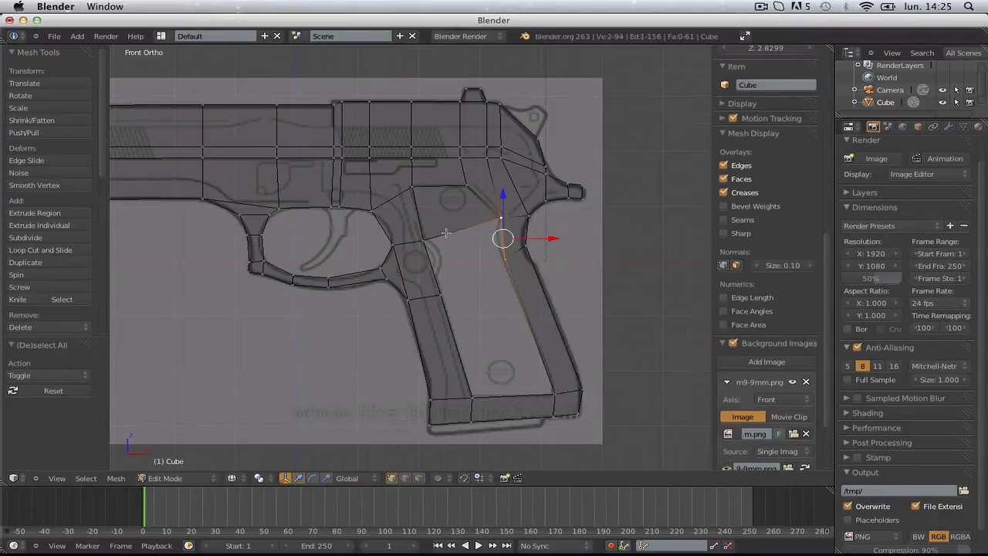
shift+right_click(426, 245)
shift+right_click(442, 306)
key(f)
key(Tab)
scroll(446, 301, down, 3)
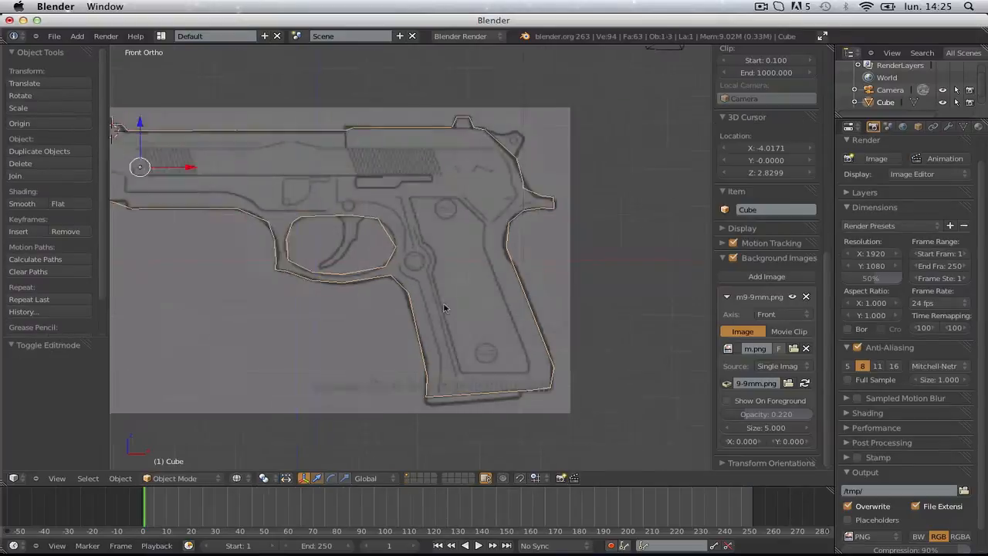
- Switch the pistol mesh to face selection mode
key(Tab)
key(a)
middle_drag(391, 281, 436, 282)
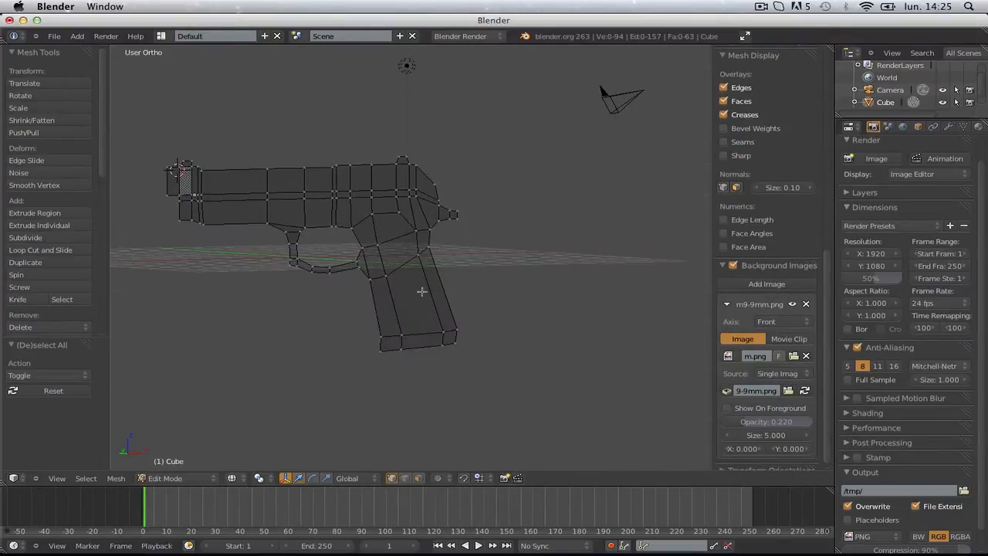
middle_drag(539, 300, 480, 309)
key(KP_1)
key(KP_7)
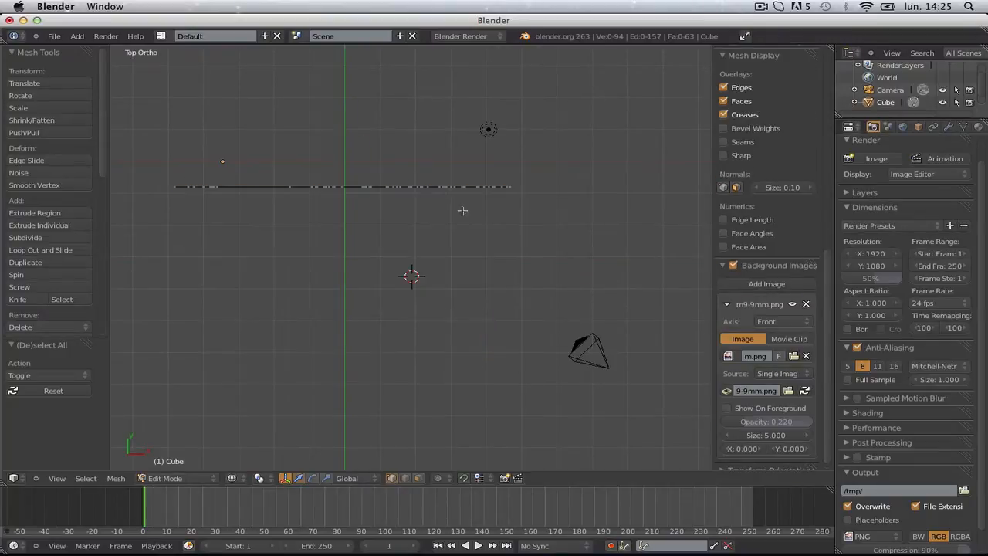
middle_drag(443, 237, 434, 316)
key(ctrl+Tab)
click(425, 310)
- Examine the flat pistol mesh in solid and wireframe shading, comparing its faces and outline with the blueprint
key(z)
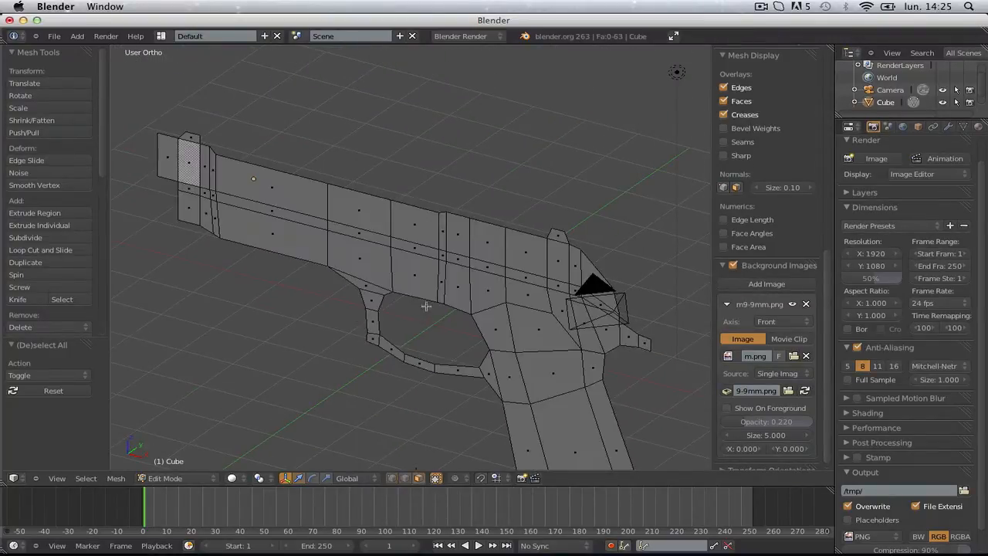
scroll(426, 305, down, 4)
key(z)
key(super+Tab)
key(super+Tab)
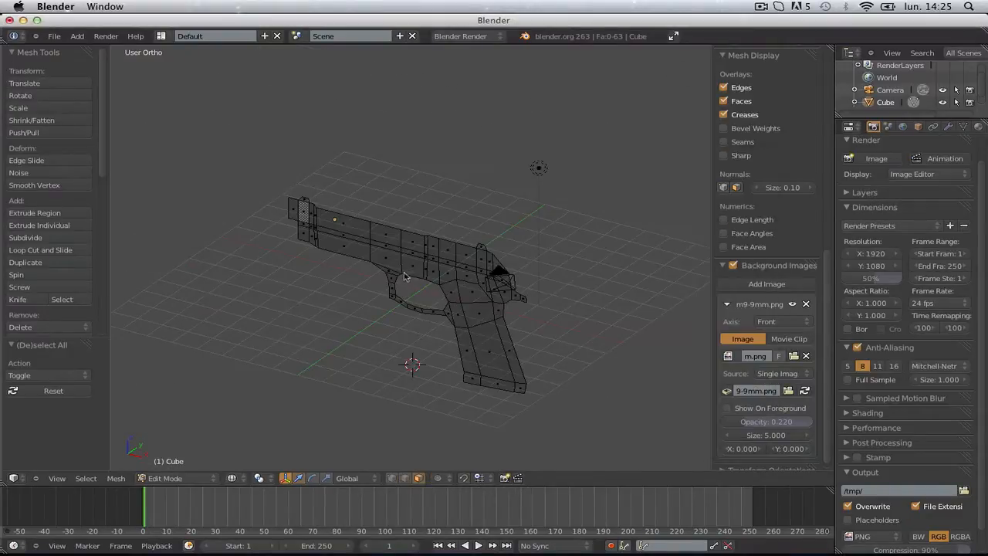
middle_drag(419, 283, 460, 228)
key(KP_1)
scroll(458, 220, up, 4)
scroll(402, 225, down, 2)
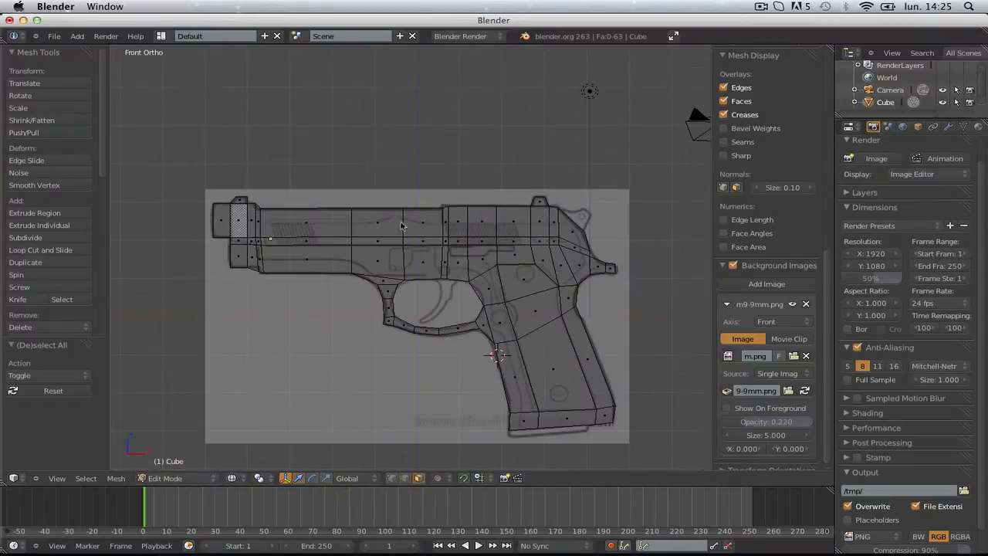
scroll(487, 236, up, 2)
scroll(316, 229, down, 1)
middle_drag(344, 229, 298, 255)
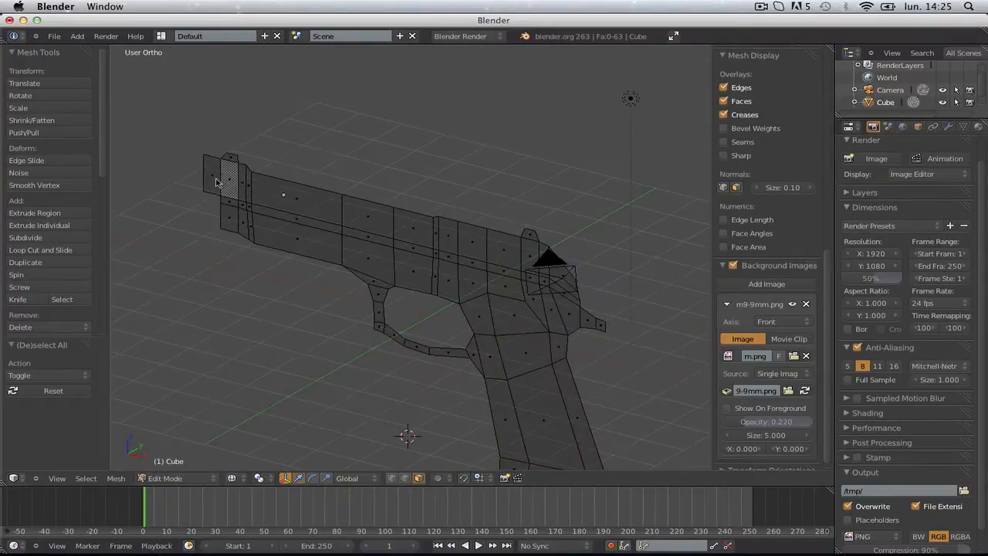
right_click(246, 191)
key(a)
middle_drag(282, 216, 234, 301)
key(a)
key(KP_1)
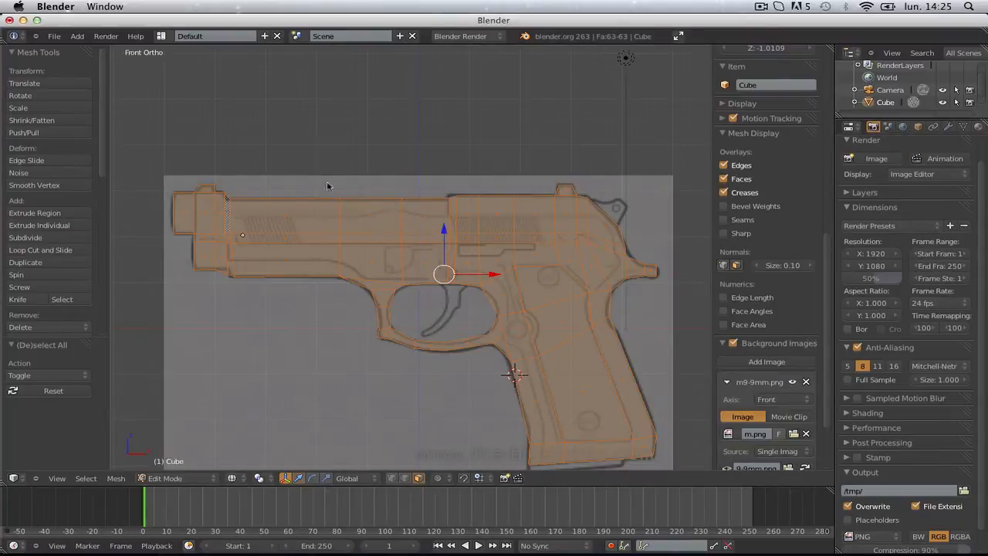
scroll(379, 201, up, 2)
key(a)
key(Tab)
scroll(517, 313, down, 1)
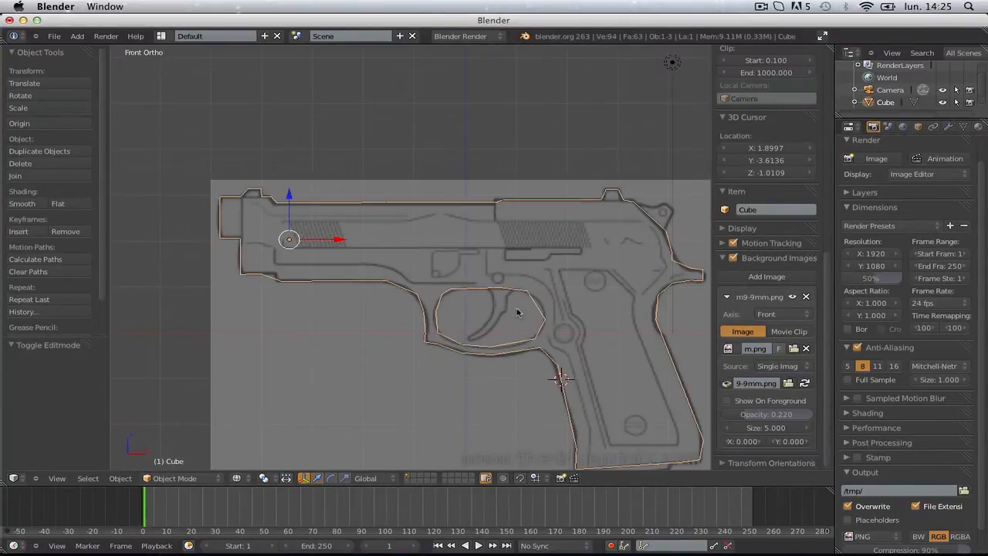
key(Tab)
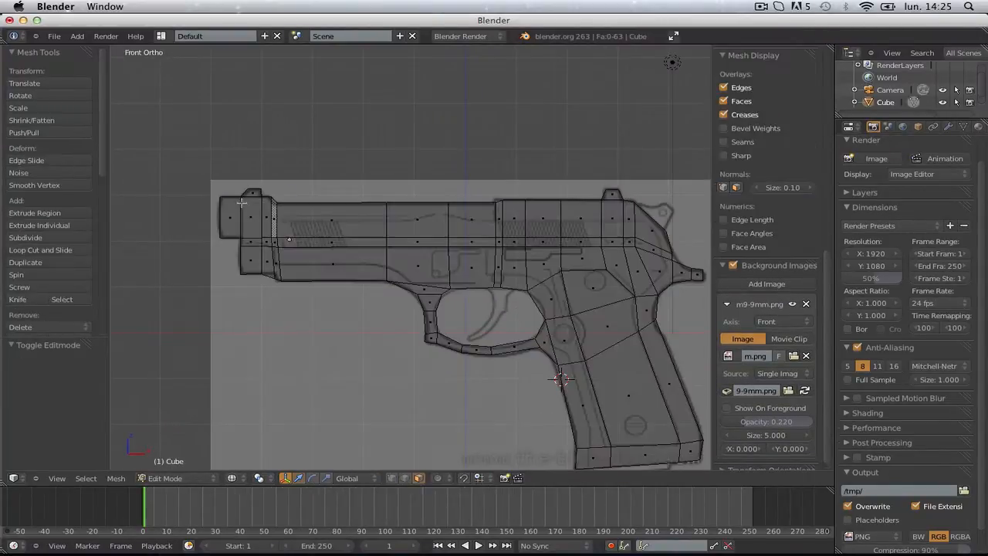
- Select the slide's faces from the muzzle end to the rear, excluding the sights, and extrude them sideways for thickness
scroll(247, 205, up, 3)
right_click(139, 214)
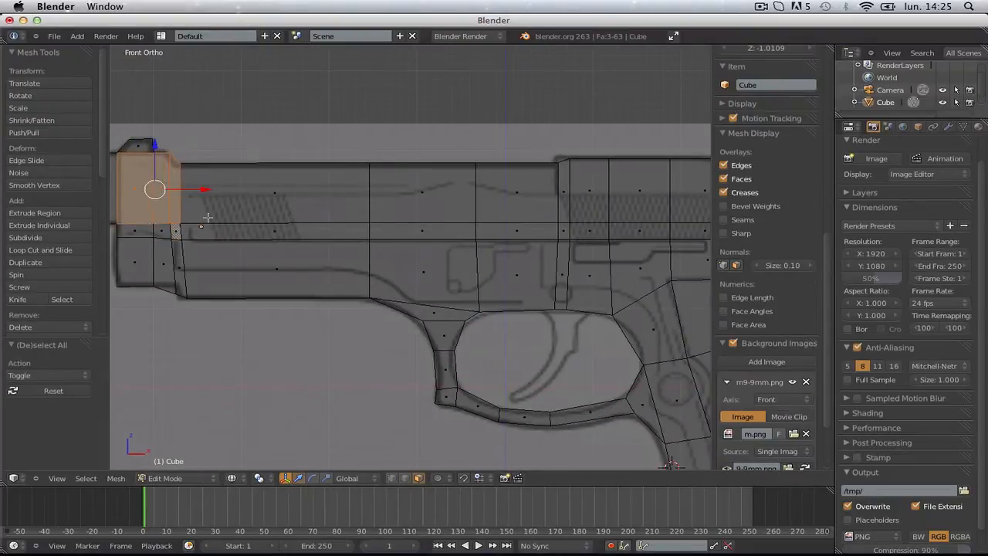
shift+right_click(248, 232)
shift+right_click(273, 204)
shift+right_click(395, 203)
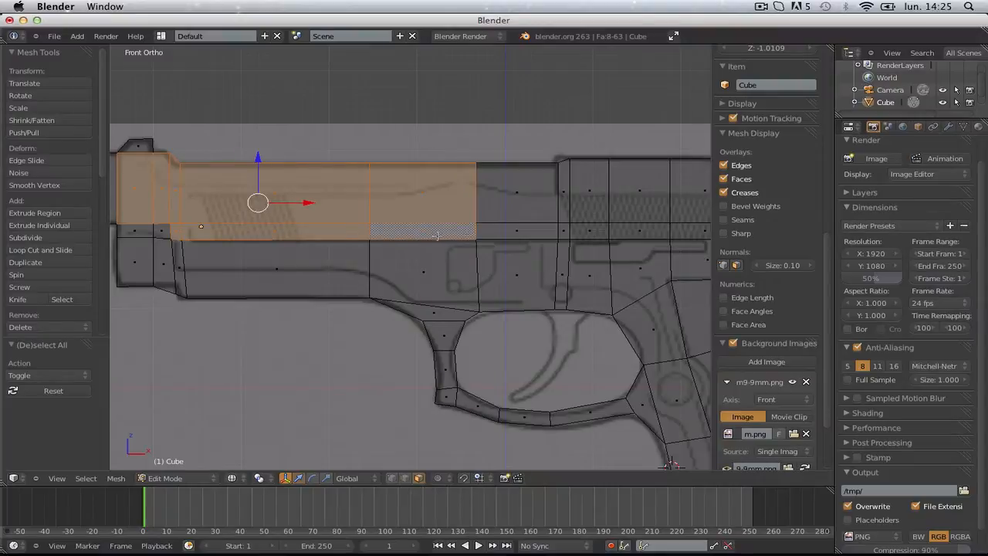
shift+right_click(513, 232)
shift+right_click(525, 198)
shift+middle_drag(543, 204, 294, 209)
key(b)
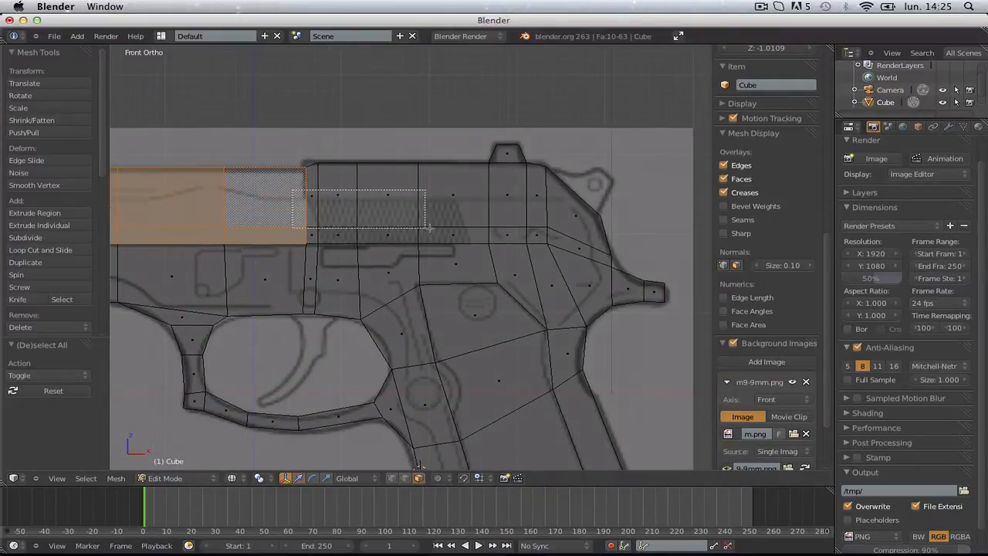
drag(548, 235, 549, 236)
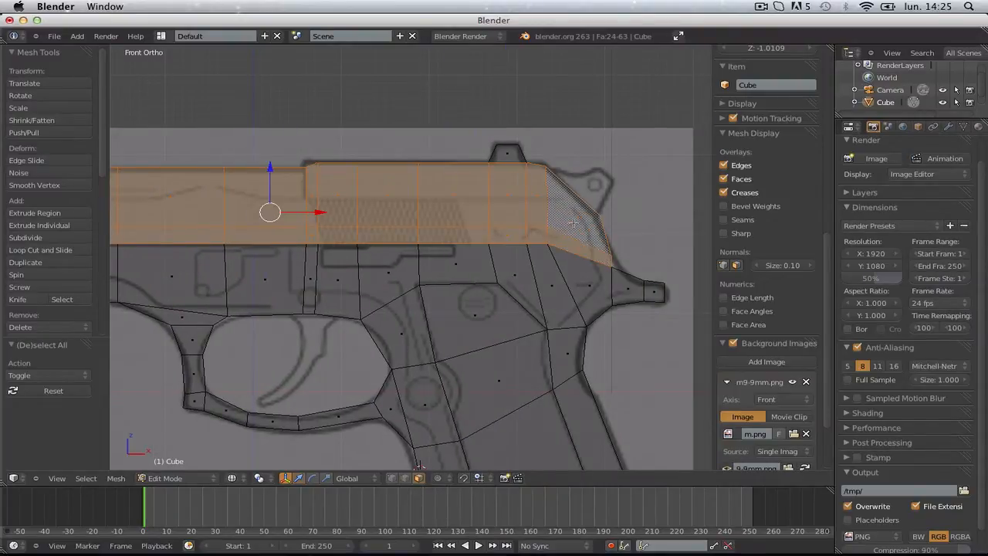
scroll(574, 223, down, 3)
middle_drag(496, 246, 371, 279)
key(e)
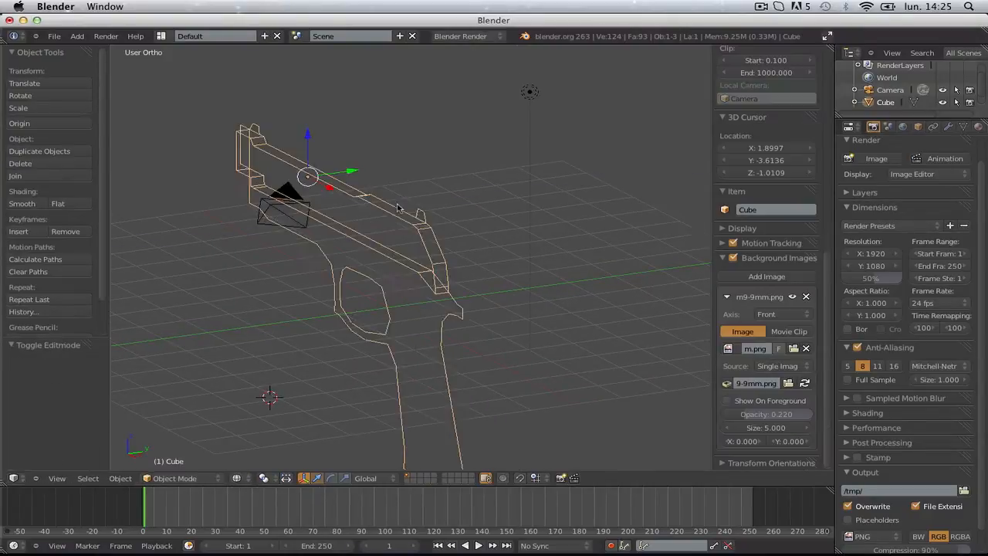
- Switch to solid shading and try to adjust the extruded slide faces' depth along the Y axis
key(a)
key(z)
mouse_move(433, 278)
middle_down()
mouse_move(463, 274)
mouse_move(369, 294)
mouse_move(530, 345)
middle_up()
scroll(417, 229, up, 2)
key(Tab)
drag(384, 175, 373, 181)
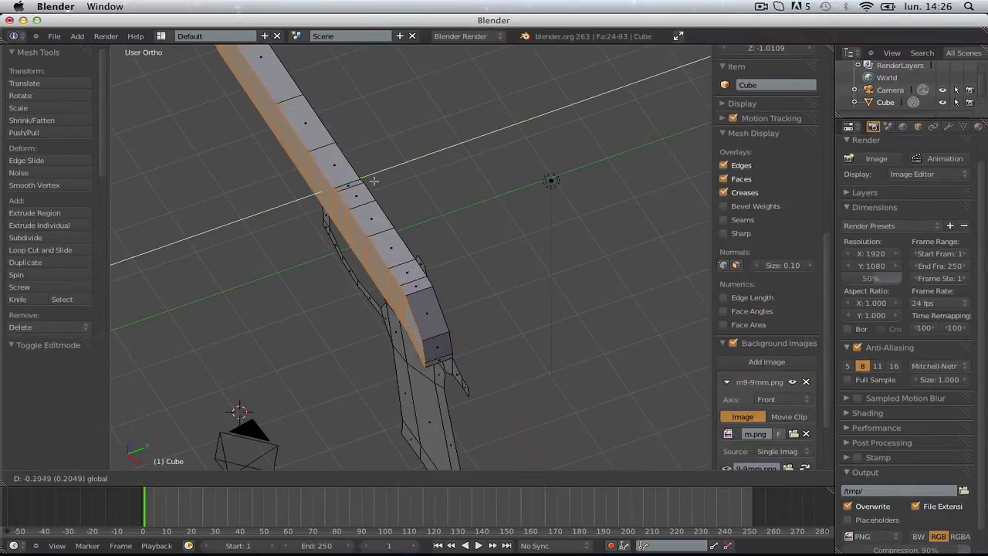
- Undo the slide extrusion, return to the front view and deselect all faces
key(a)
mouse_move(372, 180)
middle_down()
mouse_move(249, 115)
mouse_move(468, 117)
mouse_move(498, 166)
mouse_move(352, 208)
middle_up()
alt+right_click(351, 207)
key(KP_1)
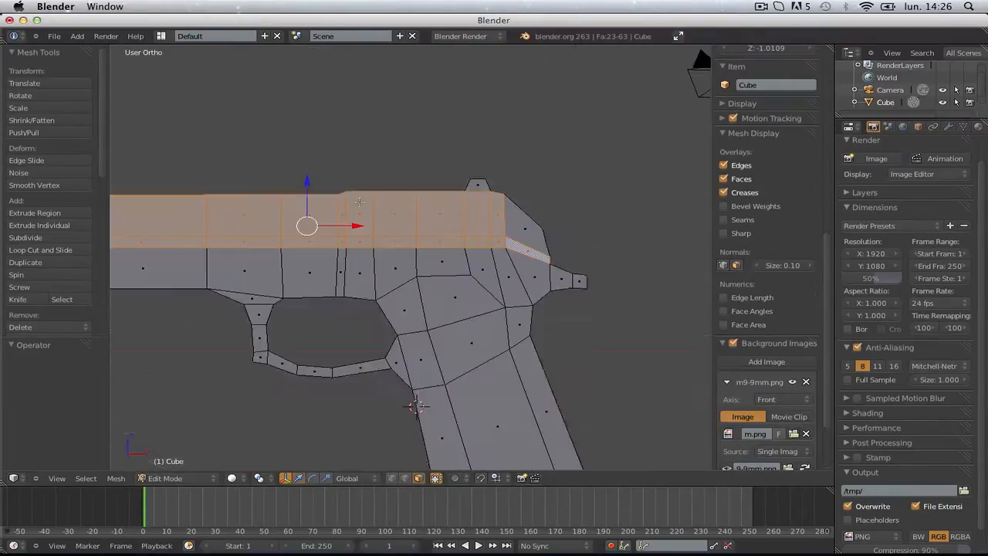
scroll(349, 202, down, 3)
key(a)
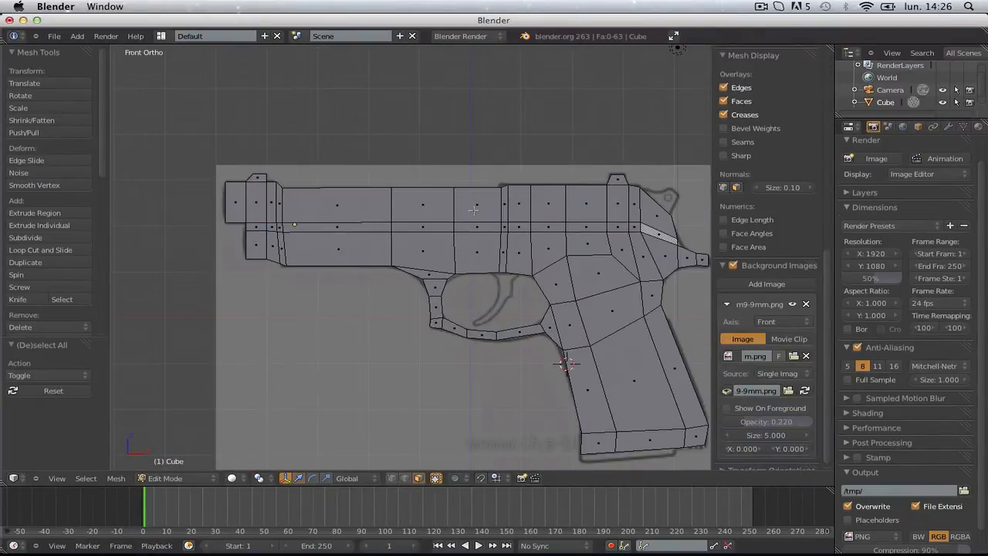
- Select the entire flat pistol mesh and extrude it sideways to give the whole body thickness, leaving everything deselected
key(z)
key(a)
middle_drag(507, 210, 446, 253)
key(e)
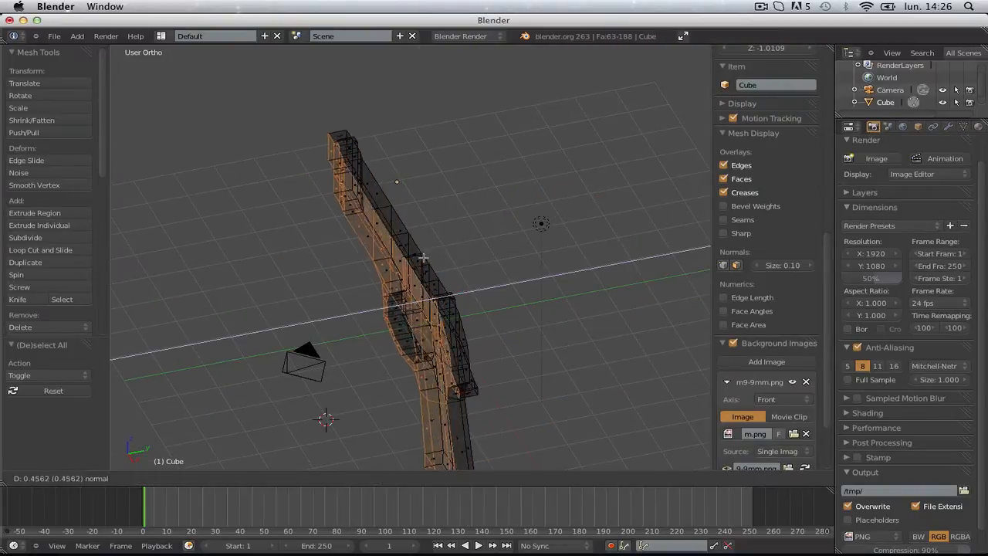
click(367, 296)
key(a)
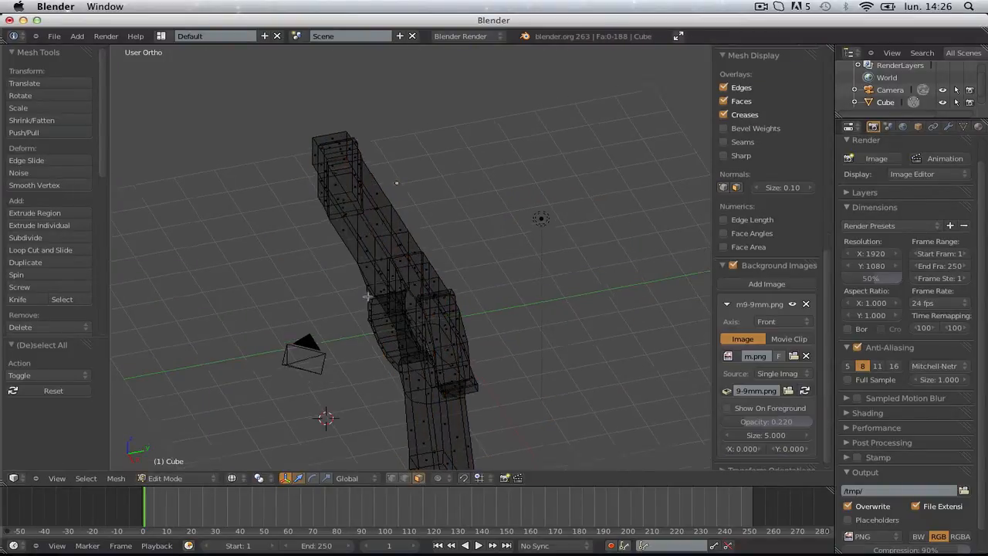
- Examine the thickened pistol in solid shading around the trigger guard and compare it with the front blueprint
middle_drag(368, 295, 468, 234)
key(a)
scroll(468, 234, up, 2)
key(z)
shift+middle_drag(422, 289, 401, 228)
scroll(402, 228, up, 2)
key(a)
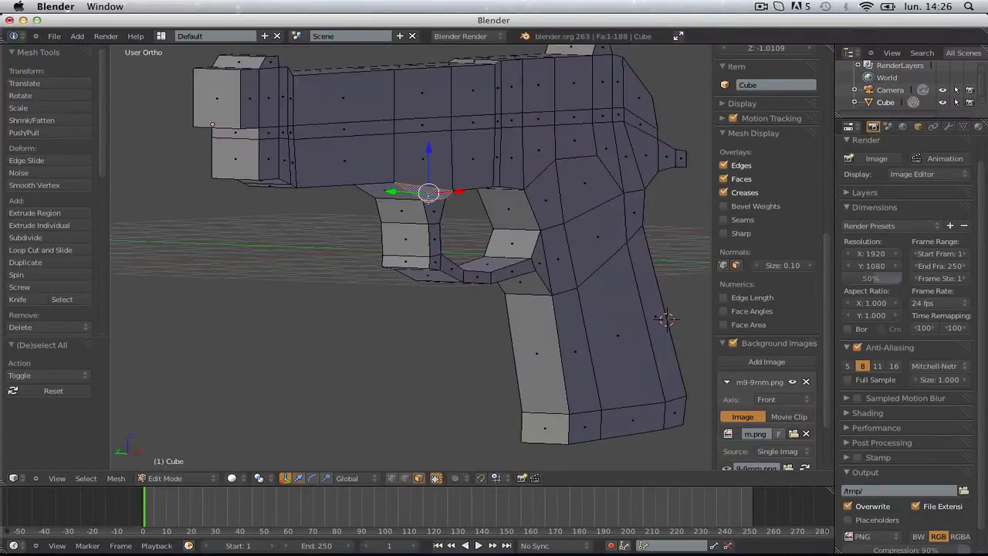
key(KP_1)
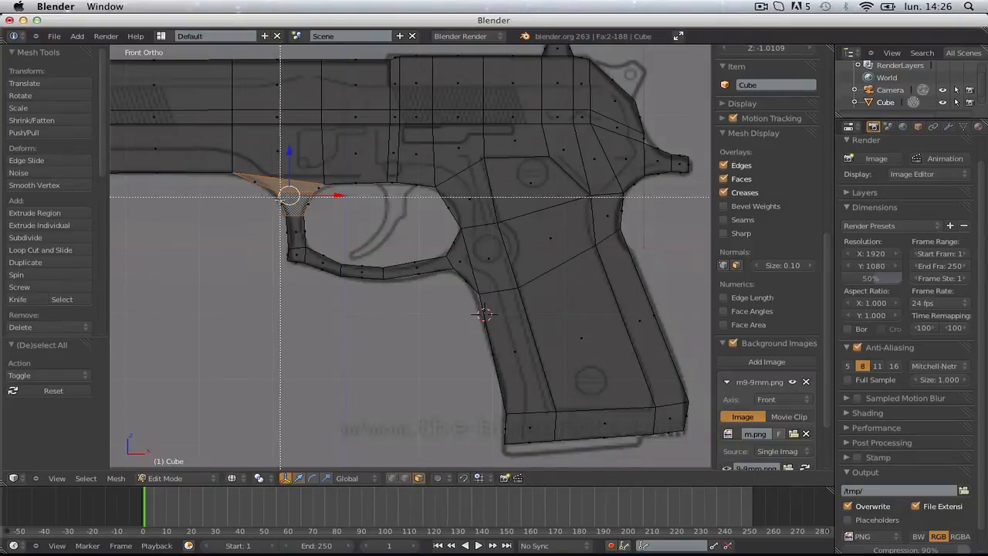
- Try to scale the trigger guard's faces along X and along Y, undo the scaling and deselect them
key(a)
drag(268, 199, 463, 342)
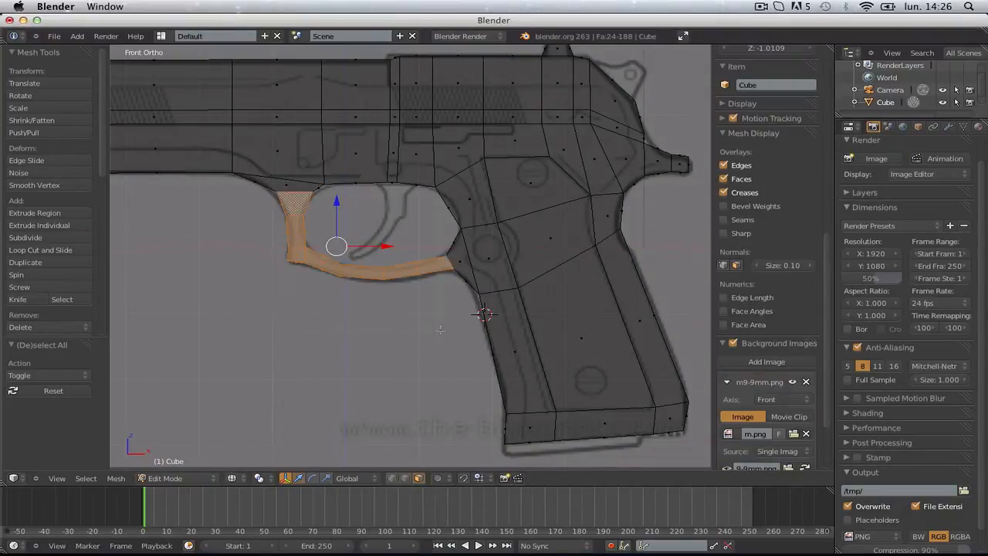
middle_drag(464, 342, 457, 287)
key(s)
key(x)
click(527, 276)
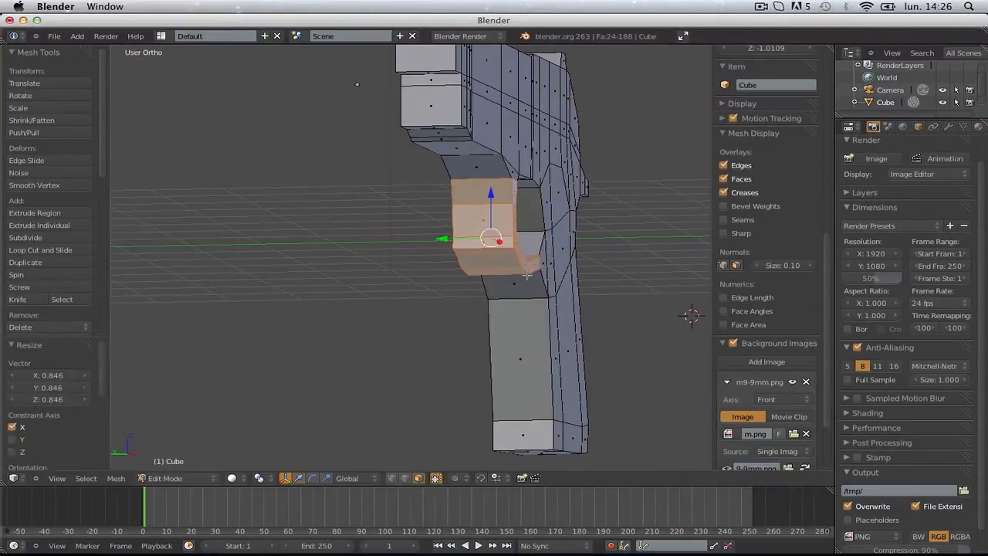
key(s)
key(y)
click(522, 258)
key(ctrl+z)
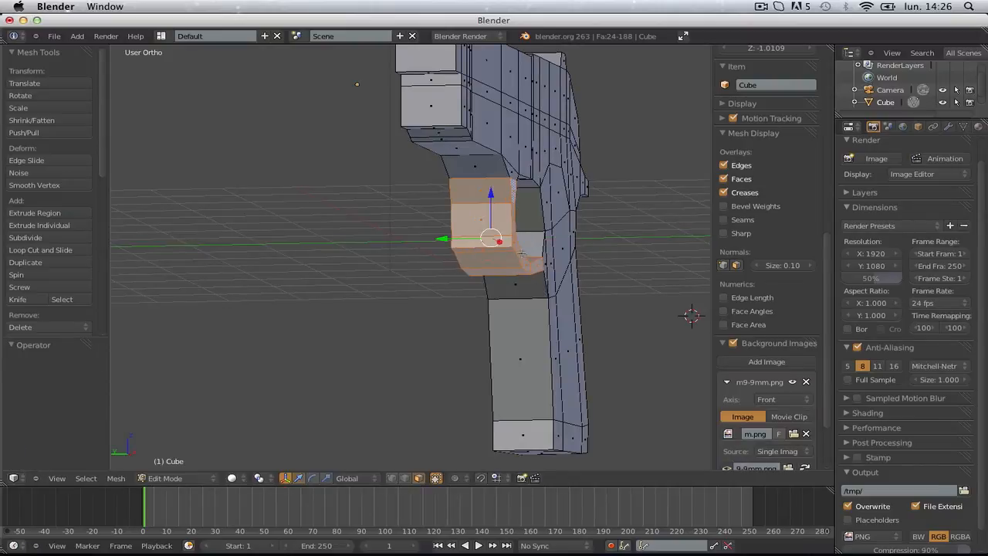
key(a)
- Add edge loops where the trigger guard meets the grip and where its front end meets the frame
middle_drag(642, 275, 509, 290)
key(ctrl+r)
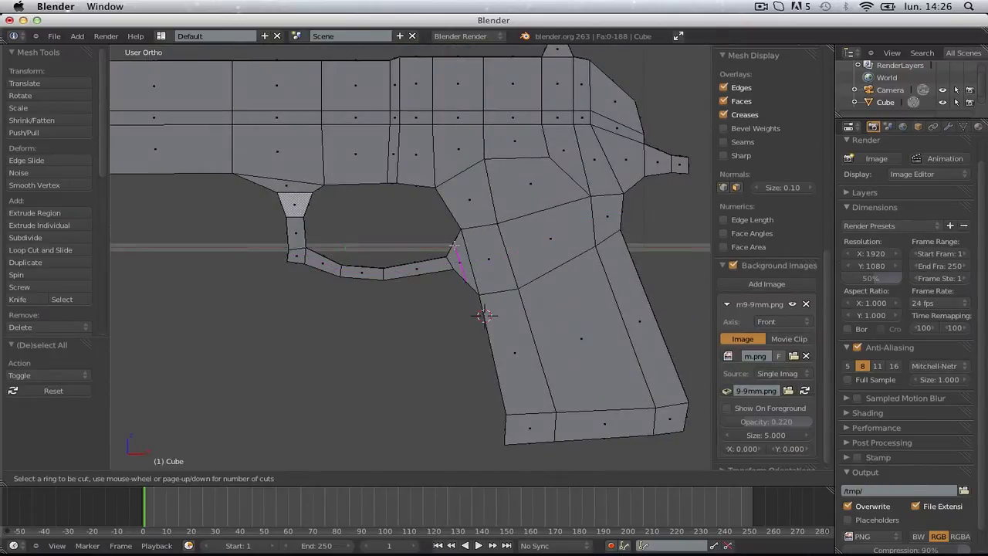
click(454, 247)
right_click(461, 245)
key(a)
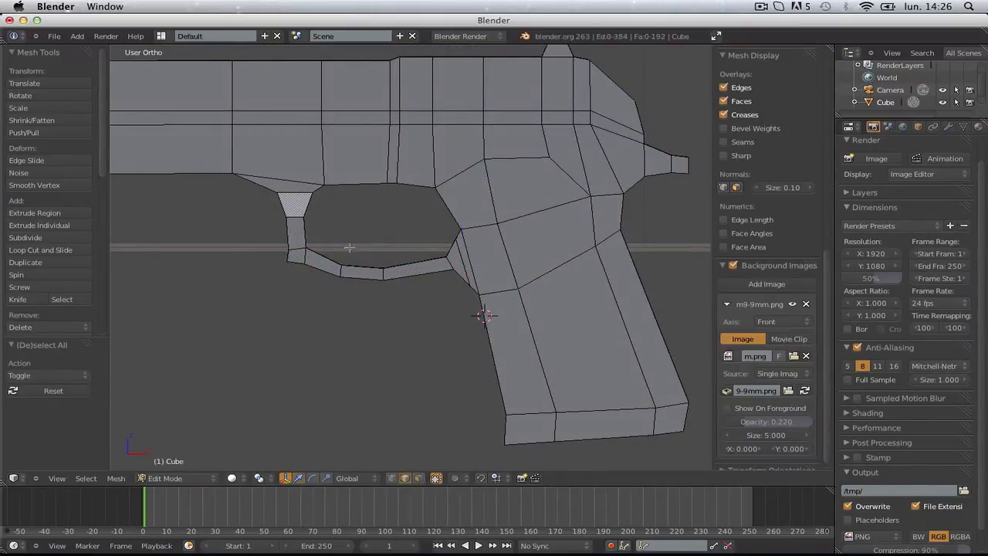
key(ctrl+r)
key(Escape)
key(ctrl+Tab)
click(287, 200)
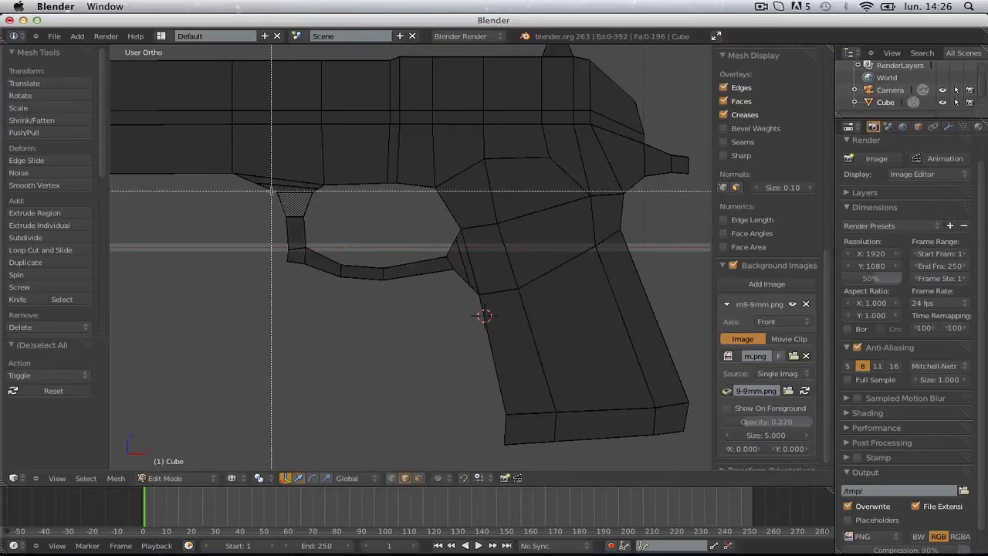
- Select all trigger guard faces through the thickness and scale them along Y to about half the frame's width
key(ctrl+Tab)
click(280, 203)
key(b)
drag(272, 200, 432, 329)
middle_drag(386, 333, 638, 299)
key(s)
key(y)
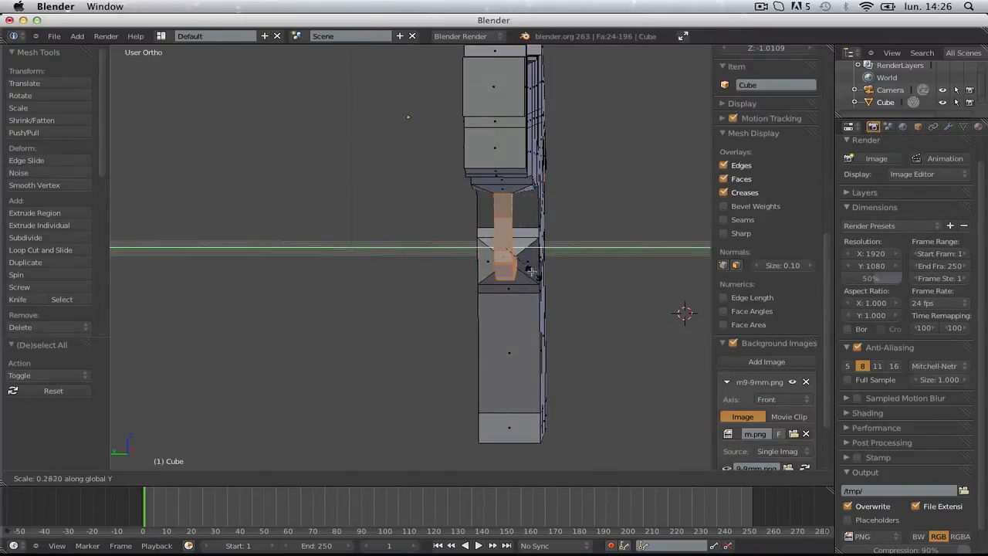
click(565, 272)
- Inspect the narrowed trigger guard from both sides, in object mode and in edit mode
key(Tab)
scroll(560, 274, down, 4)
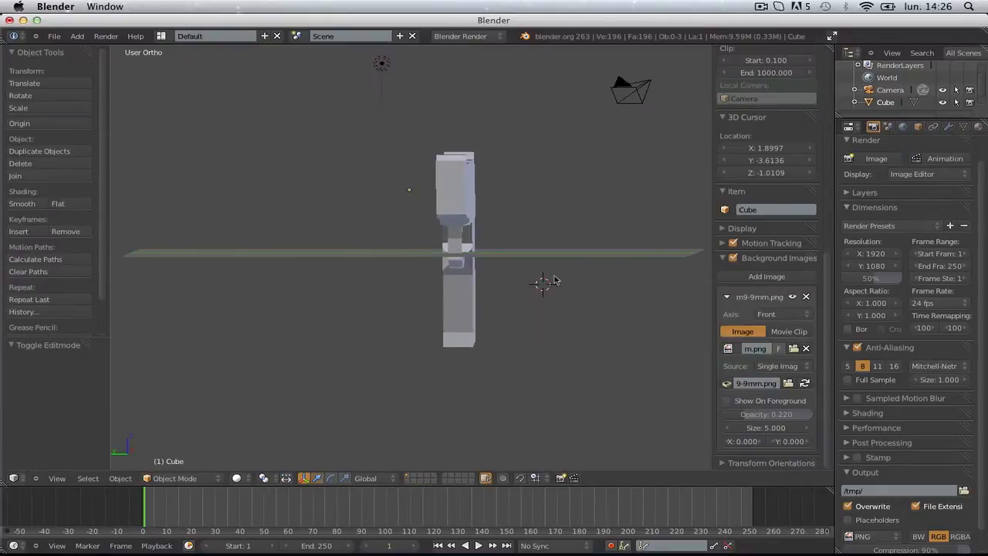
middle_drag(538, 281, 498, 251)
key(Tab)
scroll(490, 243, up, 4)
key(a)
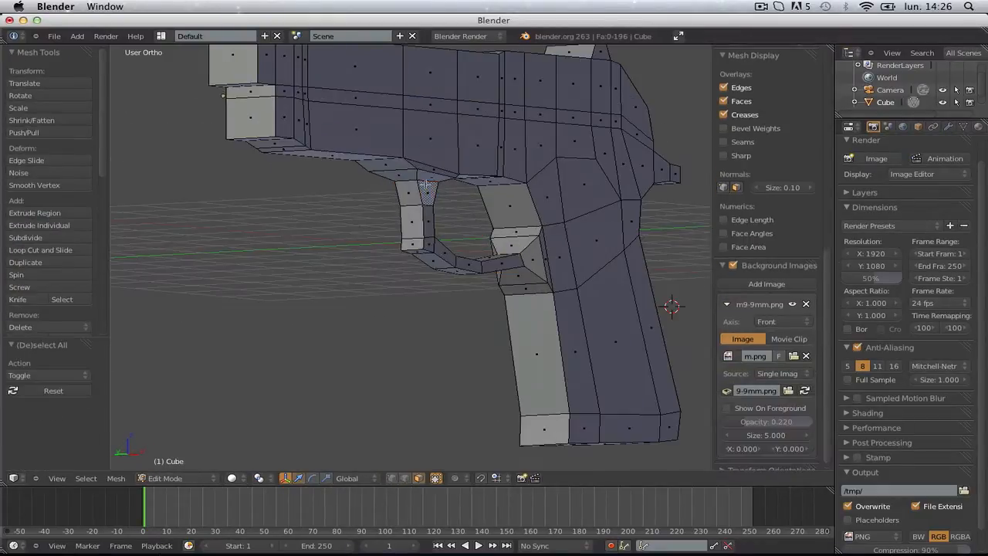
middle_drag(418, 179, 456, 304)
scroll(591, 194, up, 2)
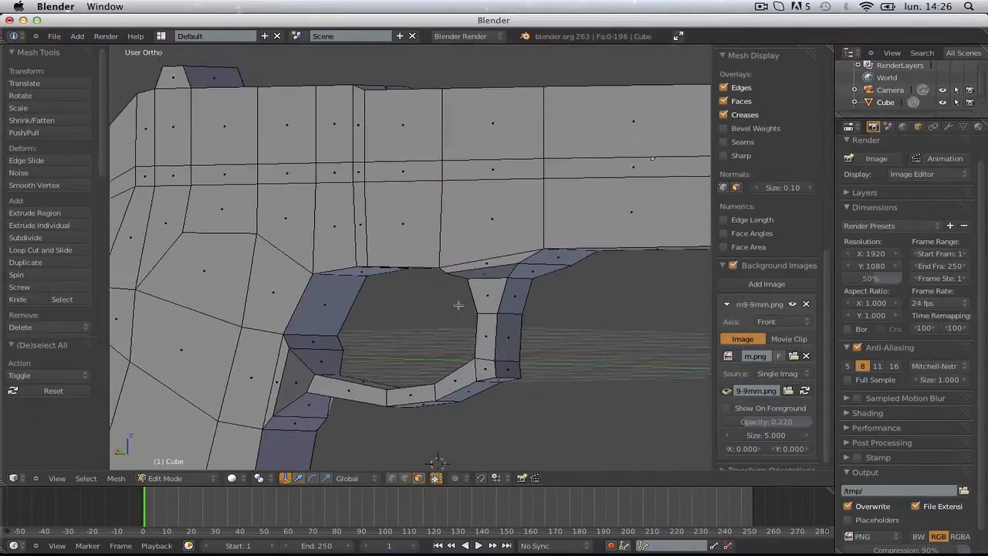
- Select the side edges where the guard's front end meets the frame and scale them inward along Y
scroll(461, 301, up, 3)
key(ctrl+Tab)
click(483, 269)
right_click(517, 282)
middle_drag(550, 281, 540, 224)
key(s)
key(y)
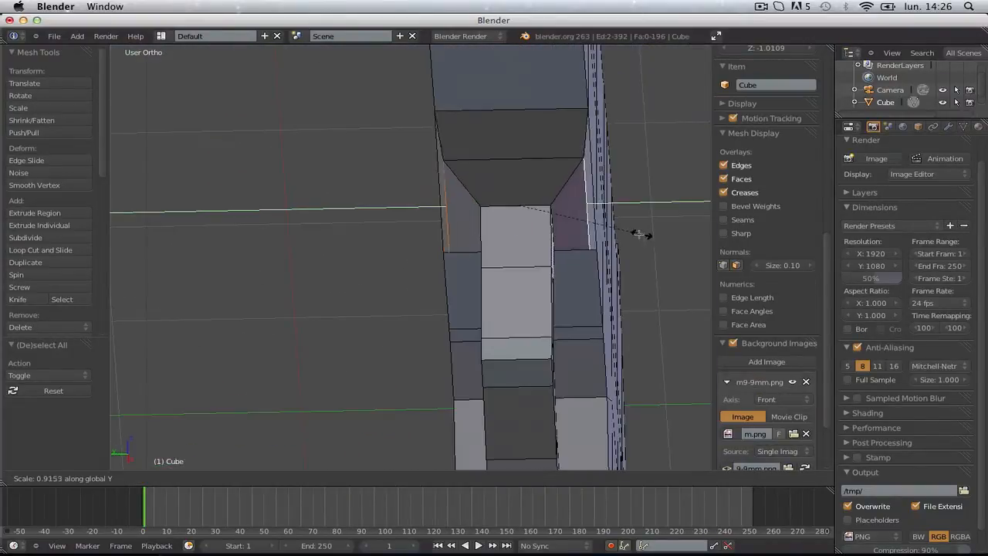
click(606, 234)
- Select the side edges where the guard's rear end meets the grip and scale them inward along Y
middle_drag(606, 233, 553, 361)
key(a)
right_click(554, 357)
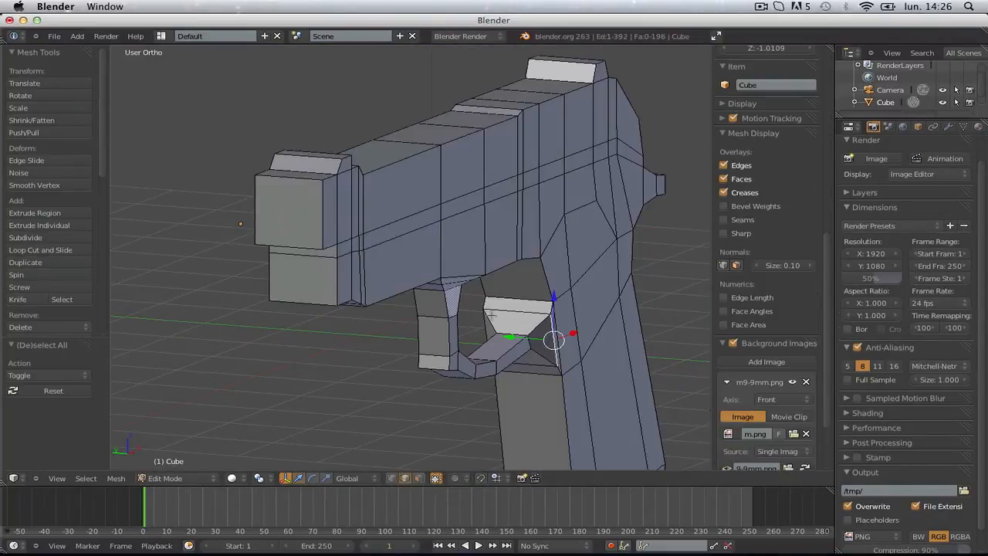
middle_drag(502, 330, 703, 395)
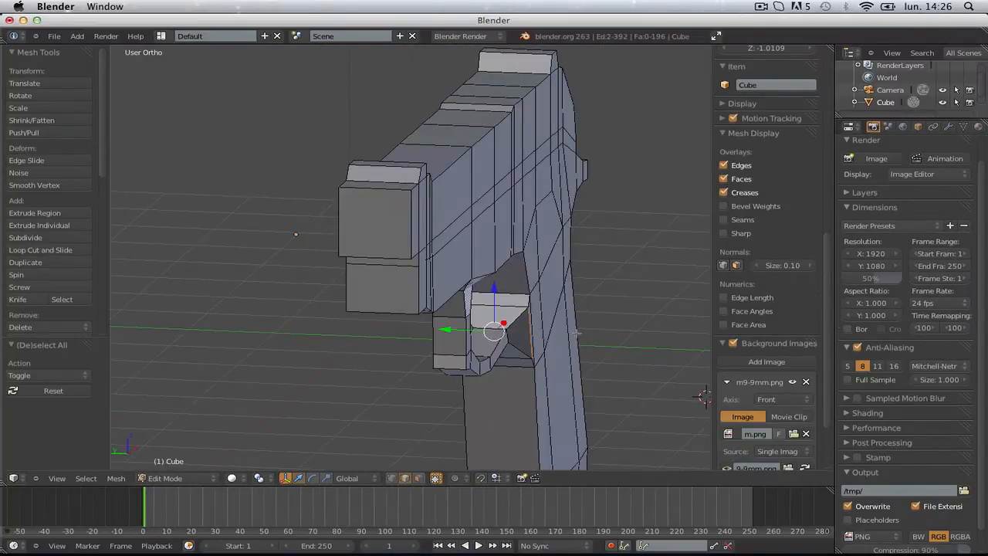
key(s)
key(y)
click(564, 333)
key(super+z)
key(s)
key(y)
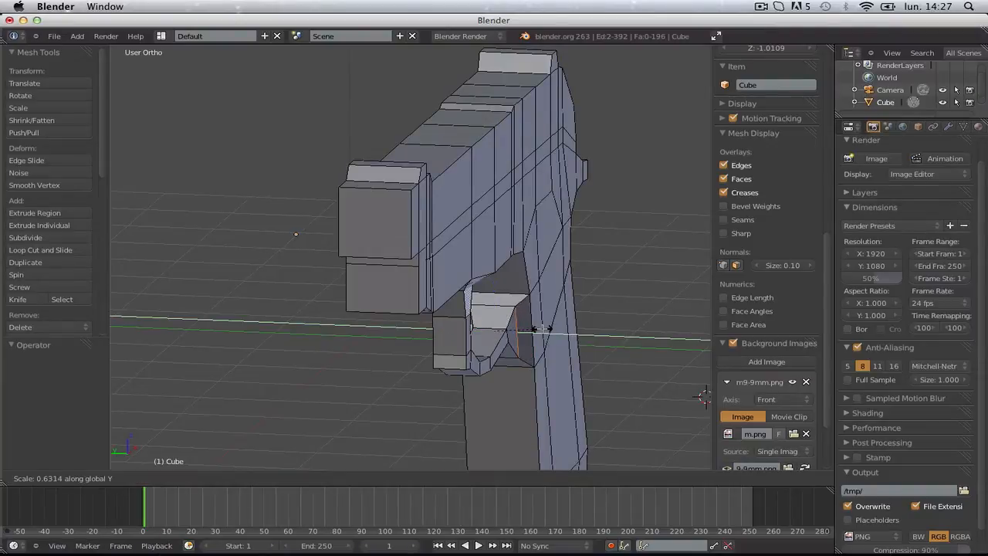
click(549, 330)
- Review the thickened pistol in object mode and compare its wireframe with the blueprint in front view
key(Tab)
scroll(544, 336, down, 5)
middle_drag(542, 340, 480, 348)
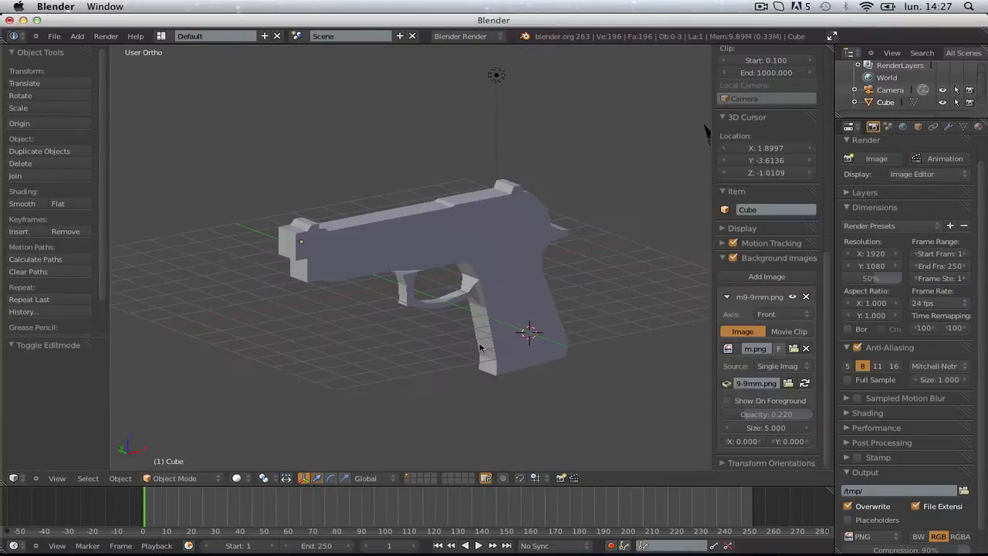
key(KP_1)
key(Tab)
key(a)
scroll(462, 287, up, 3)
key(z)
middle_drag(433, 211, 476, 225)
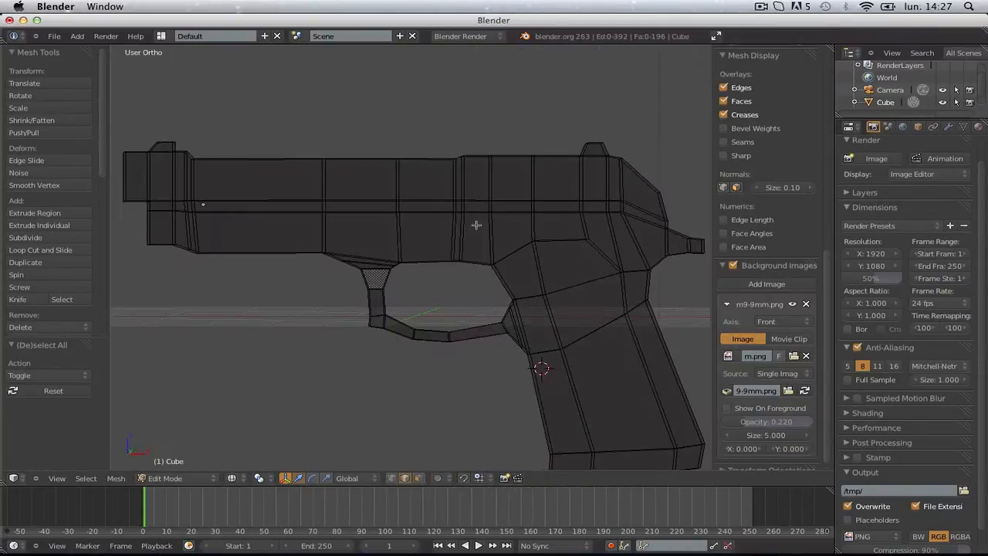
key(z)
key(KP_1)
key(z)
scroll(284, 219, up, 2)
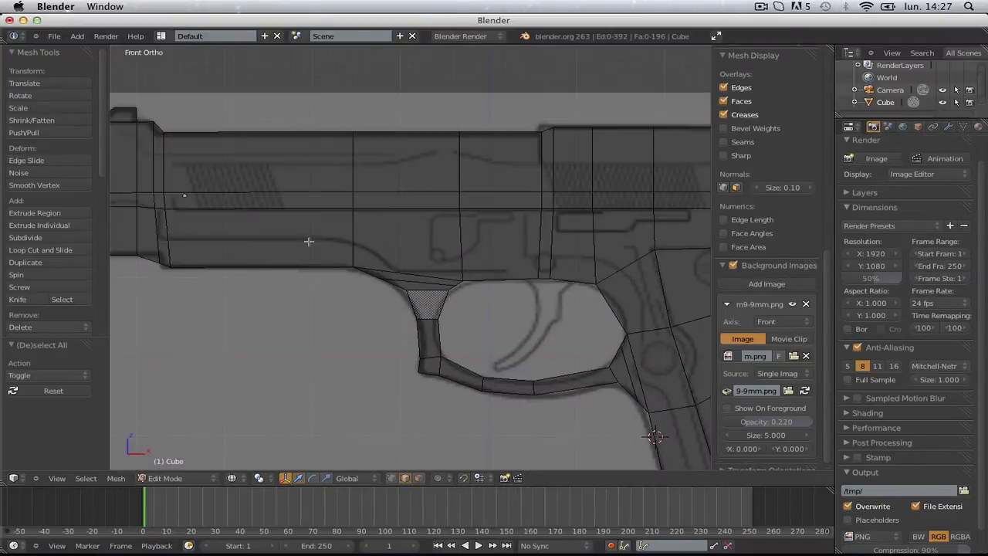
shift+middle_drag(201, 234, 324, 241)
key(ctrl+r)
right_click(335, 254)
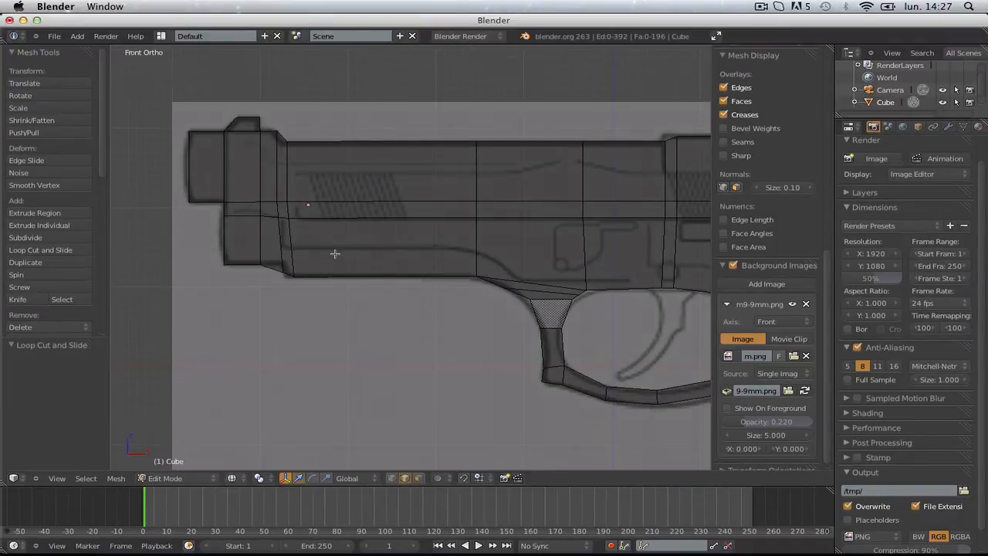
- Switch to face selection with solid shading and clear the selection over the front half of the pistol
right_click(290, 247)
key(z)
click(302, 265)
key(a)
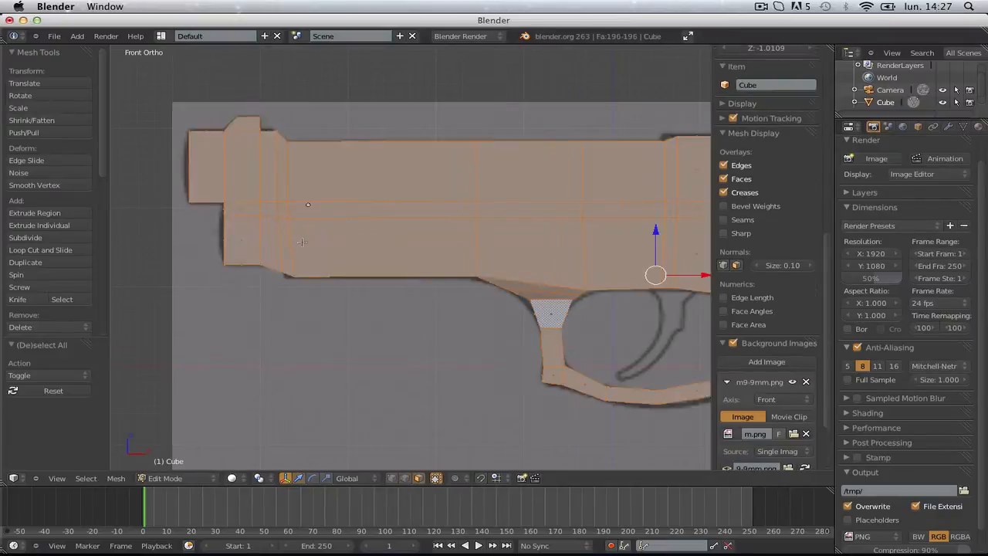
key(a)
scroll(290, 207, down, 1)
shift+middle_drag(288, 205, 191, 212)
- Select the slide's upper side faces and the narrow strip beneath, from behind the front sight to the raised rear section
right_click(206, 193)
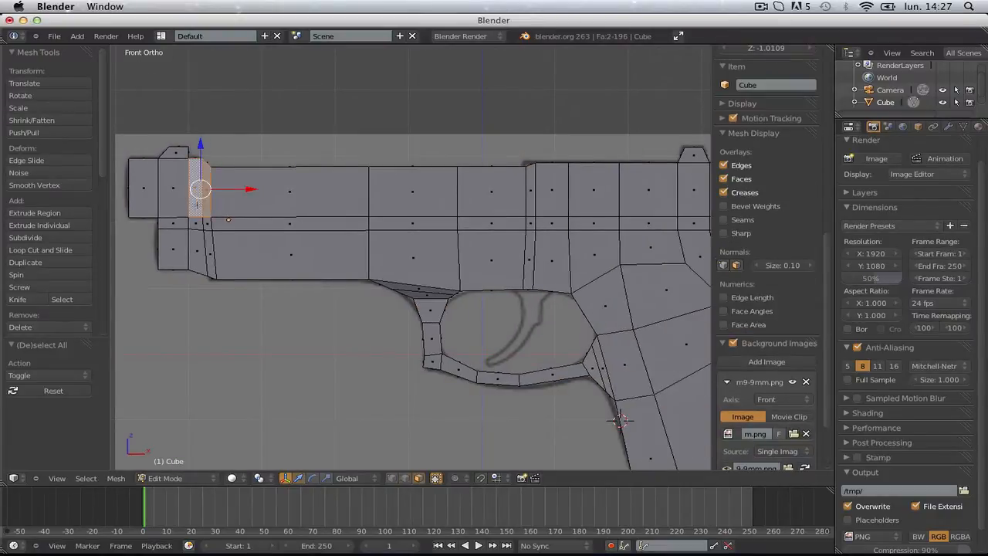
shift+right_click(198, 223)
shift+right_click(279, 224)
shift+right_click(296, 202)
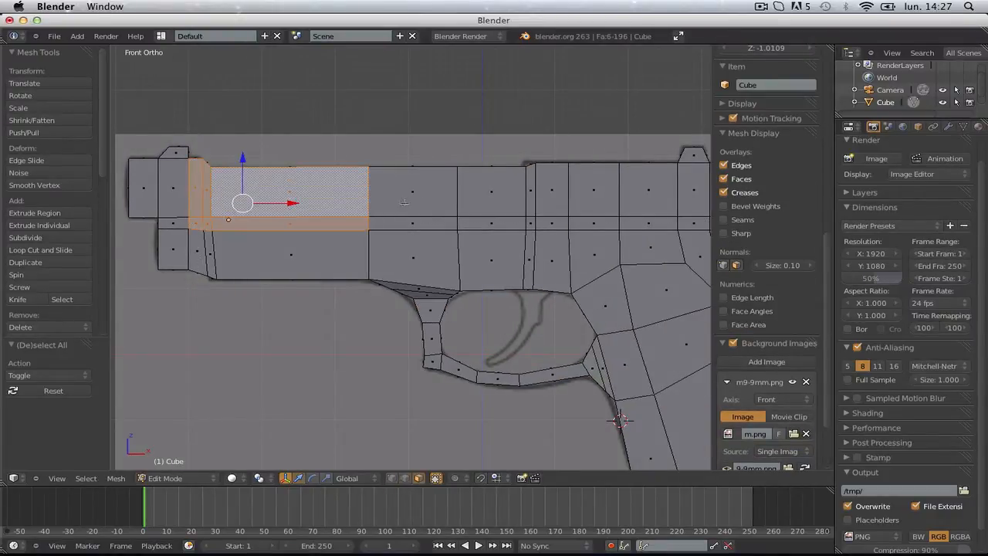
shift+right_click(406, 201)
shift+right_click(423, 222)
shift+right_click(516, 223)
shift+right_click(523, 197)
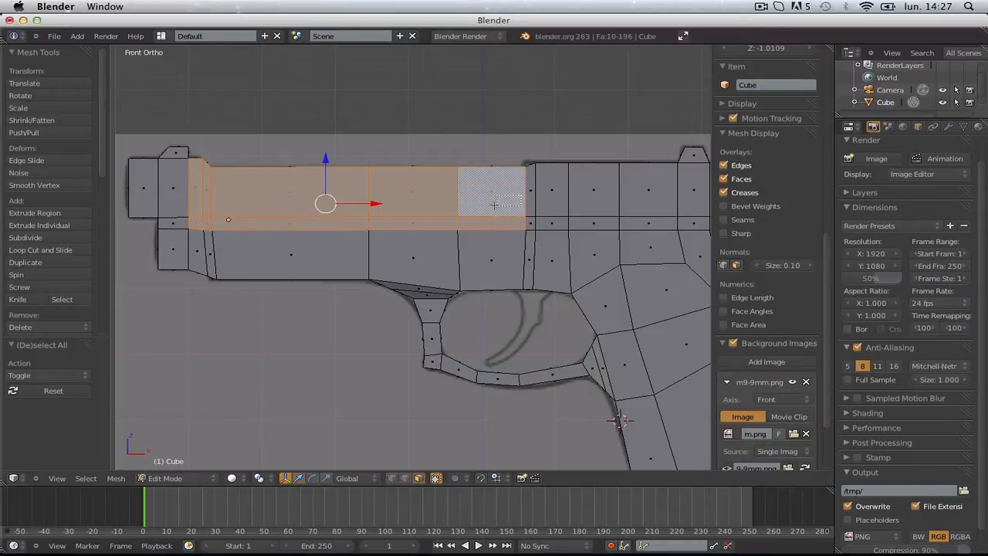
- Add the rear slide faces down to the sloped back end to the selection and extrude them slightly outward
middle_drag(495, 205, 417, 241)
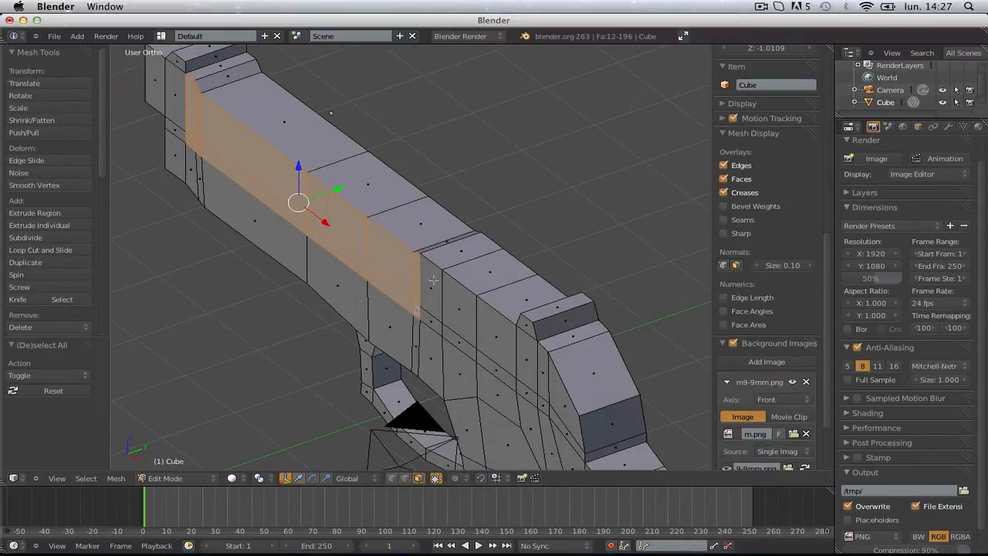
shift+right_click(452, 338)
shift+right_click(494, 339)
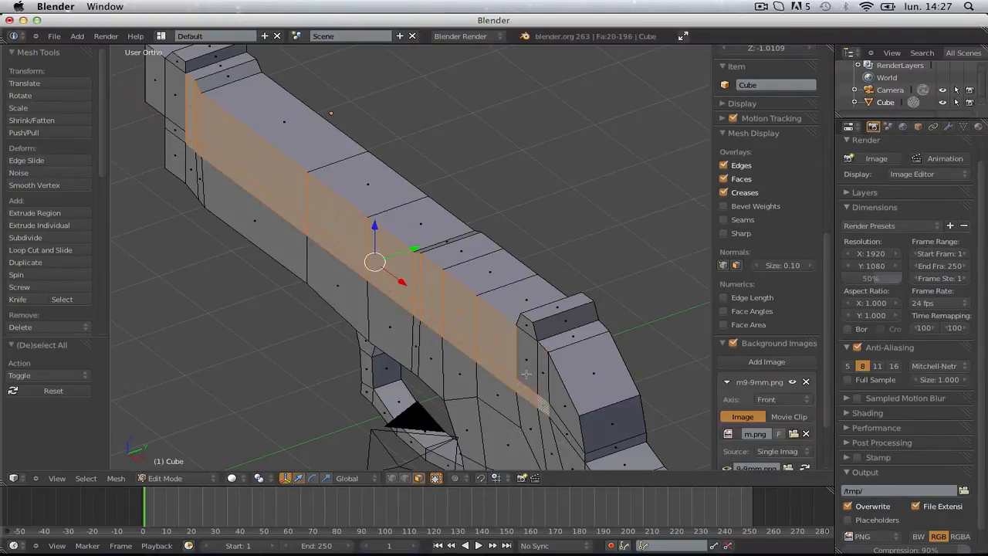
shift+right_click(533, 374)
shift+right_click(563, 400)
key(e)
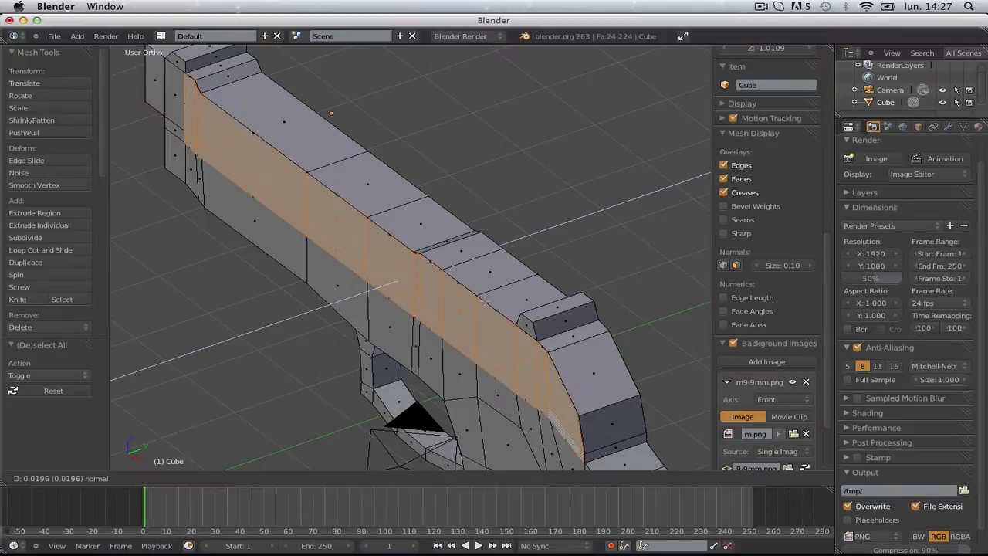
click(550, 428)
- Taper the extruded slide faces by scaling them to about 0.97 along Z and 0.972 along X
scroll(475, 312, down, 2)
key(Tab)
key(KP_1)
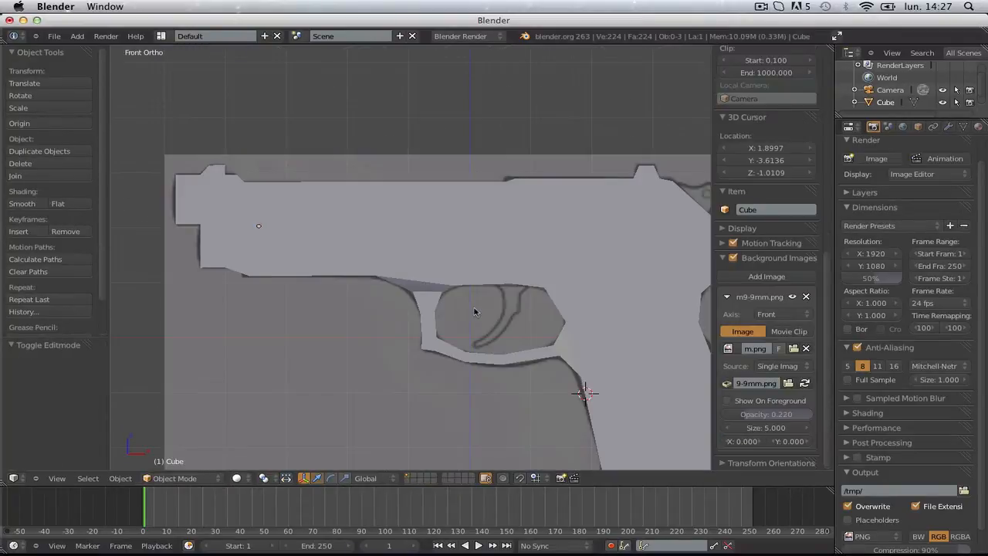
key(Tab)
key(s)
key(z)
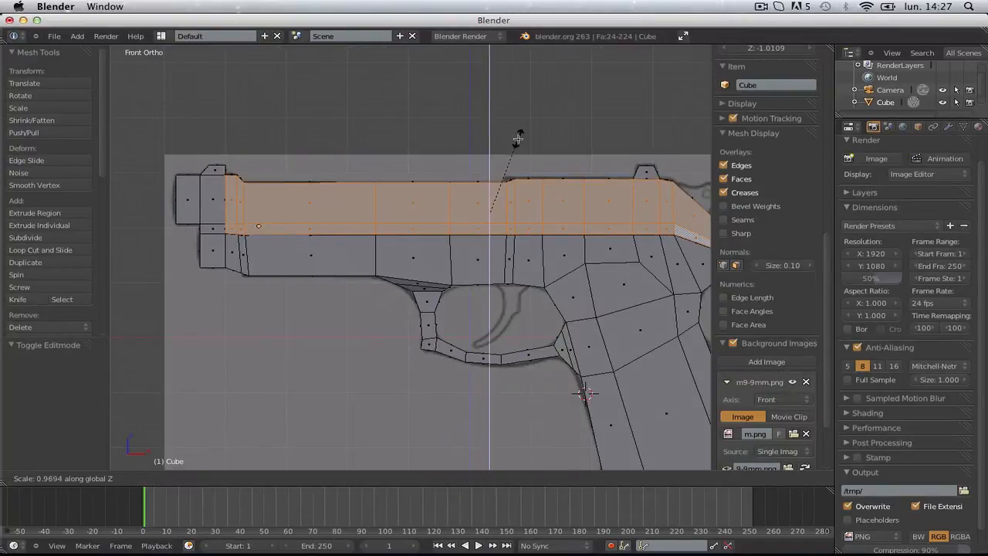
click(528, 145)
key(s)
key(x)
click(601, 178)
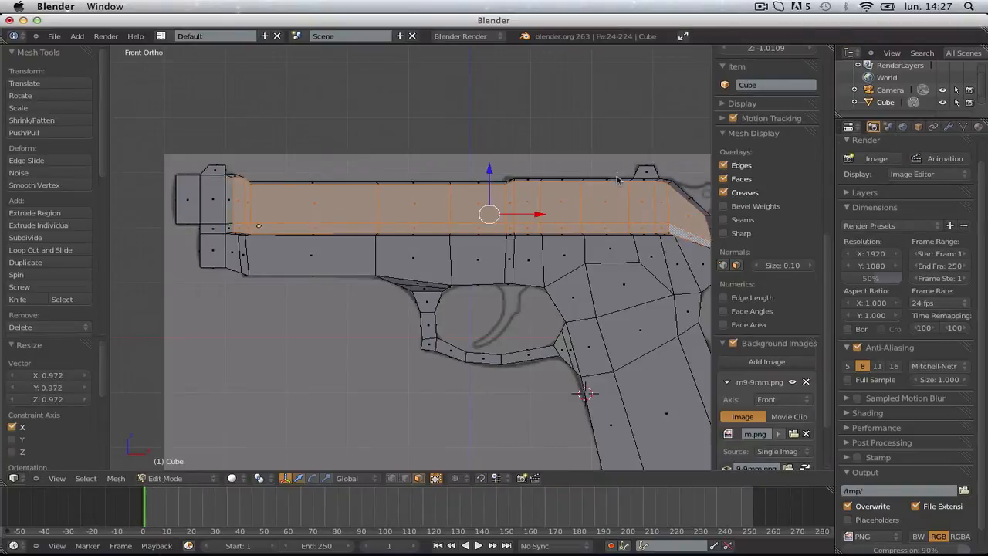
key(Tab)
middle_drag(601, 179, 627, 198)
key(Tab)
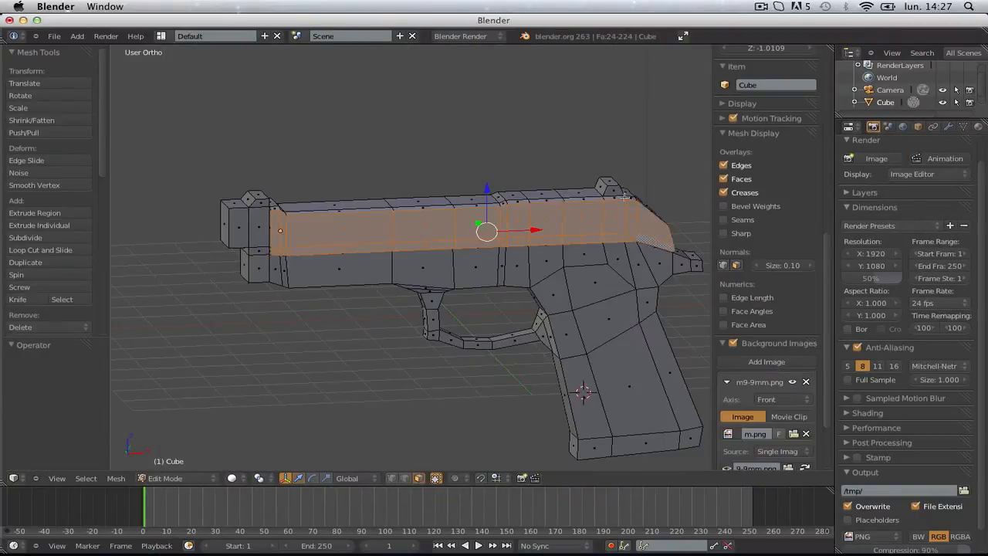
- Select the slide's side faces and narrow strip between the front block and the raised rear section, and move them slightly inward along Y
key(a)
key(KP_1)
scroll(415, 179, up, 4)
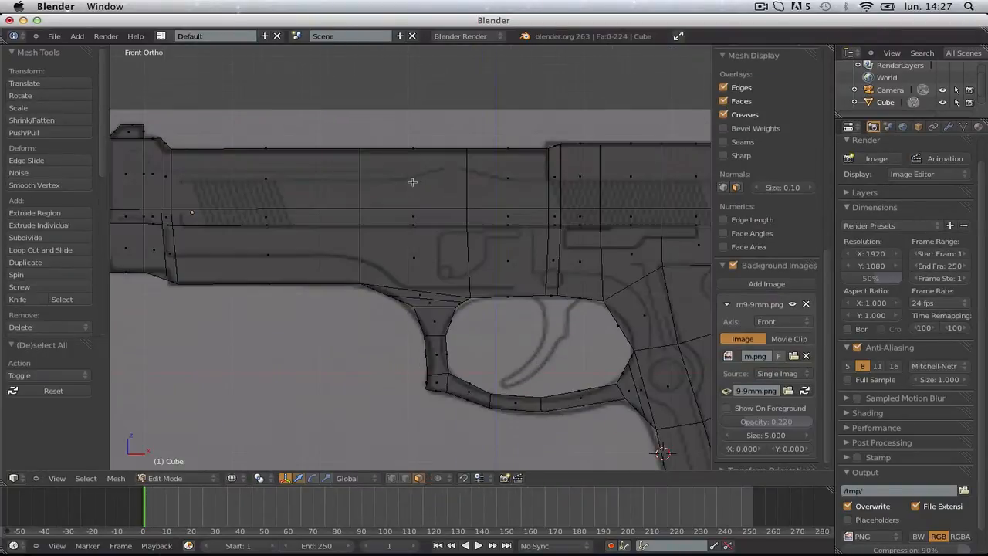
middle_drag(412, 181, 399, 265)
right_click(420, 174)
shift+right_click(386, 224)
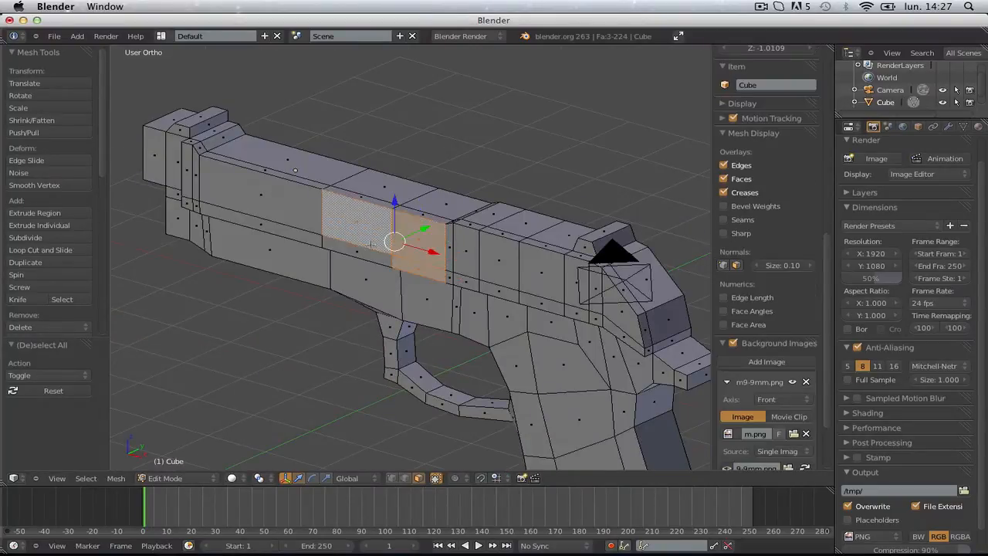
shift+right_click(270, 209)
shift+right_click(190, 204)
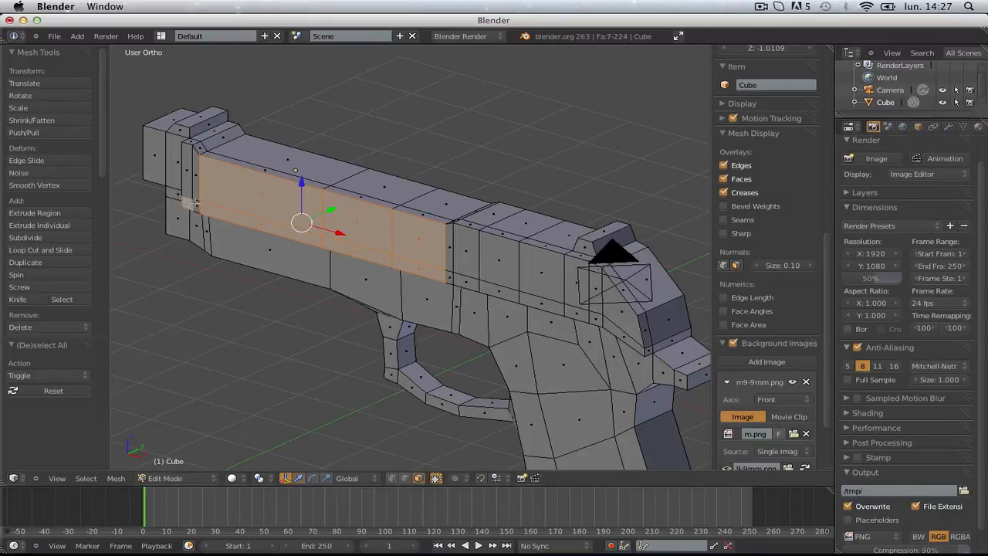
drag(320, 201, 325, 199)
- Examine the reshaped side of the slide in object mode from another angle
key(Tab)
middle_drag(481, 238, 559, 232)
scroll(604, 236, down, 2)
key(Tab)
scroll(617, 213, down, 1)
key(Tab)
key(Tab)
- Cut a horizontal edge loop through the lower frame beneath the slide, across the middle of the lowest row of side faces
key(KP_1)
key(a)
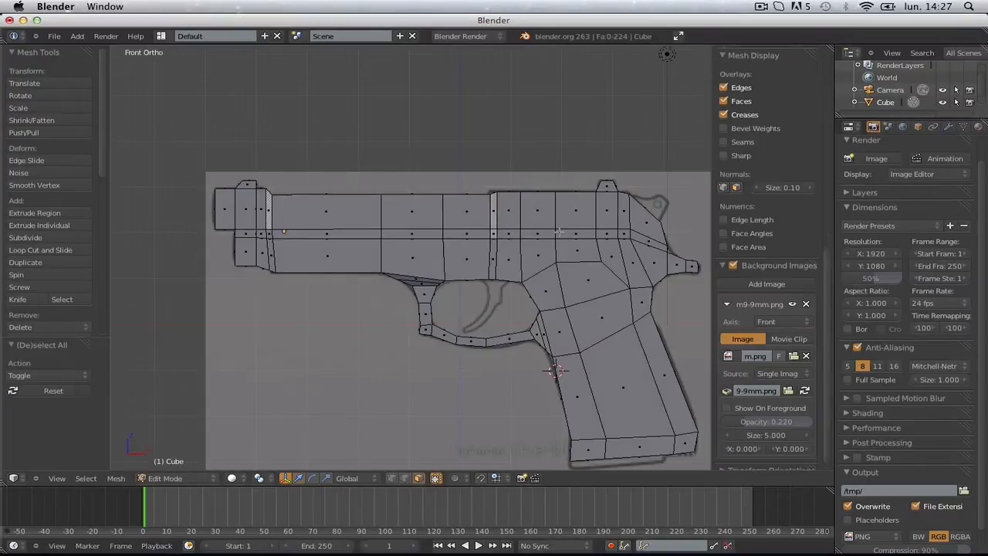
scroll(443, 264, up, 4)
key(z)
shift+middle_drag(444, 264, 510, 264)
scroll(511, 264, up, 1)
key(z)
key(ctrl+r)
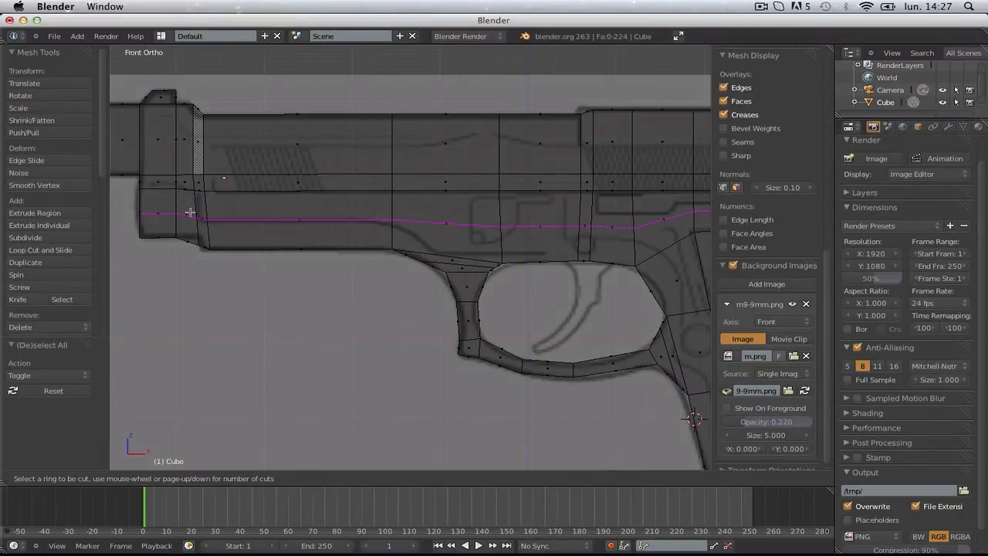
double_click(190, 213)
key(a)
key(ctrl+r)
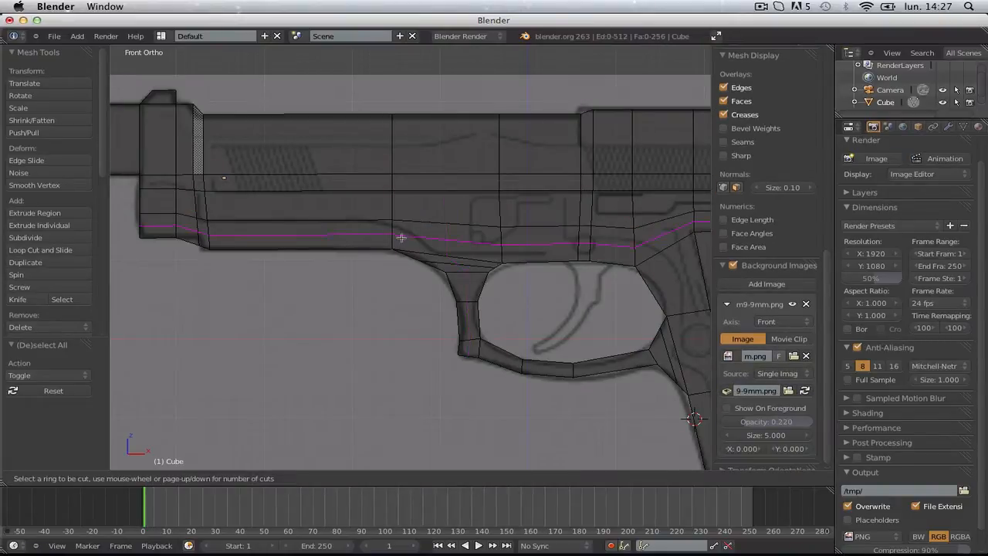
double_click(407, 257)
- Try to extrude the lowest side faces of the frame ahead of the trigger guard outward by about 0.09
key(z)
middle_drag(415, 264, 308, 264)
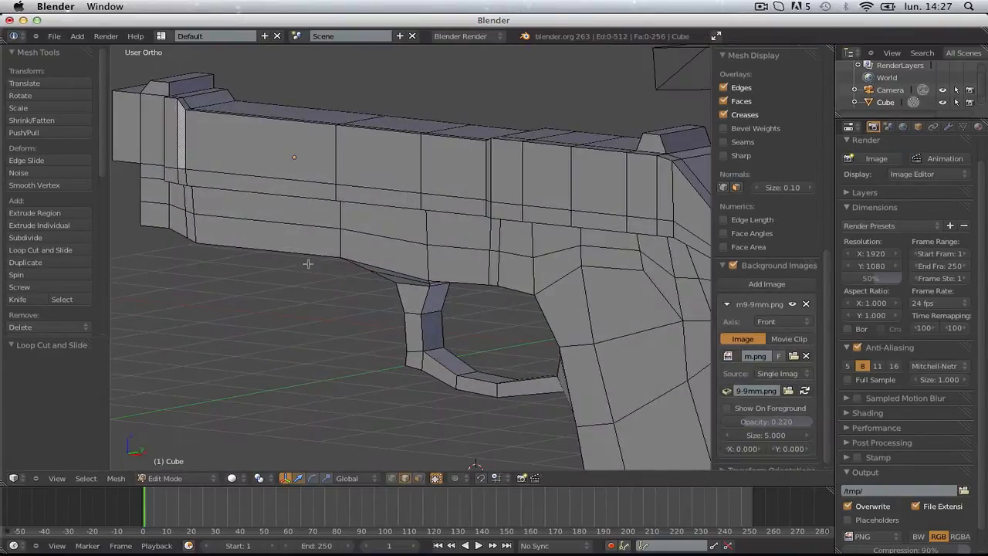
click(301, 260)
right_click(267, 235)
shift+right_click(192, 229)
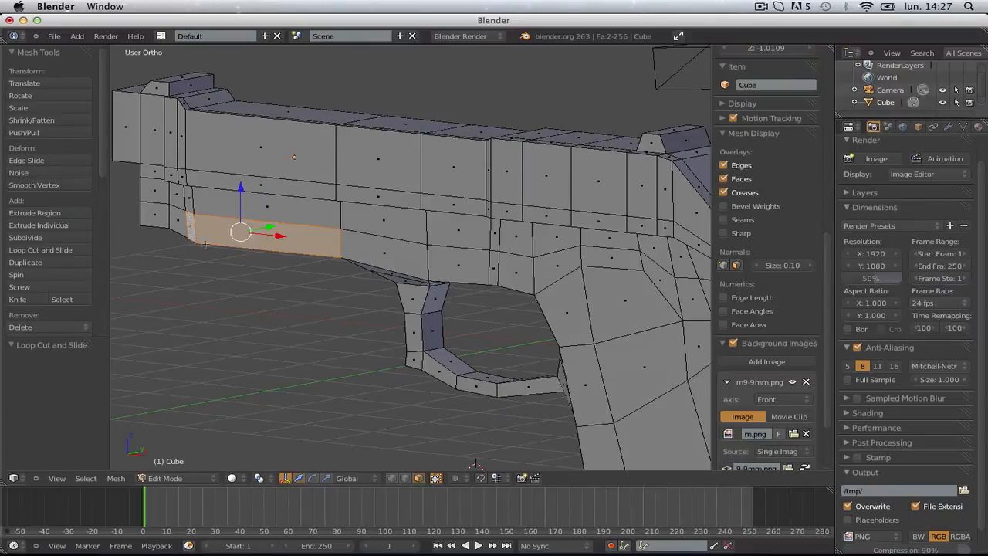
middle_drag(205, 245, 230, 234)
middle_drag(340, 235, 287, 269)
key(e)
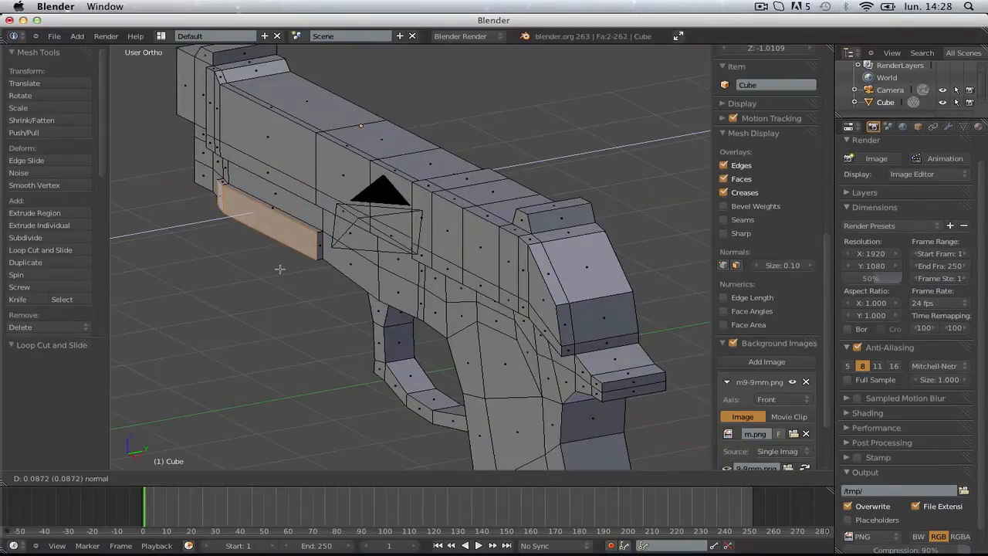
click(281, 268)
key(s)
click(281, 269)
- Try to extrude the lowest front frame faces on both sides with a scale of 1.079, and undo the attempt
key(Tab)
scroll(345, 283, down, 1)
middle_drag(345, 283, 505, 269)
key(KP_1)
key(Tab)
scroll(487, 233, up, 1)
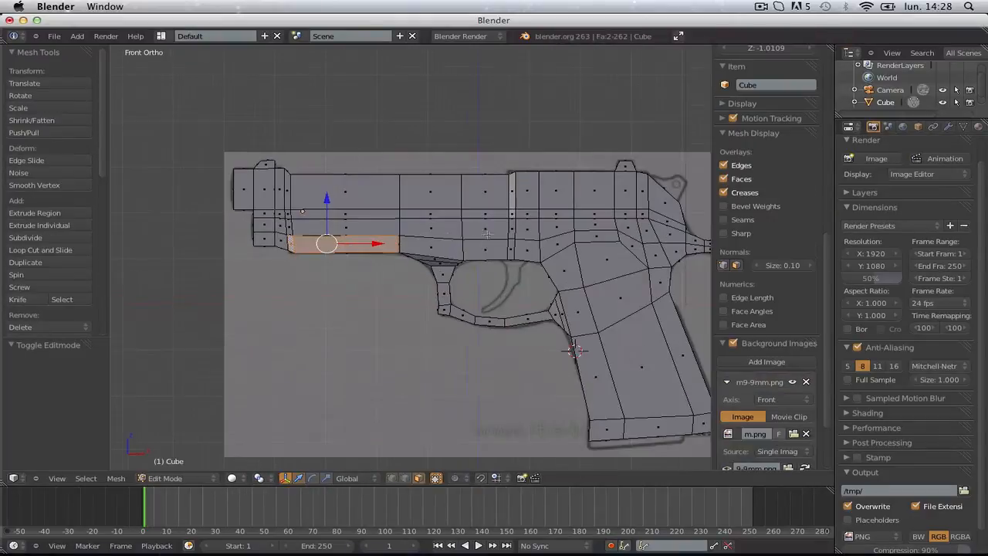
key(z)
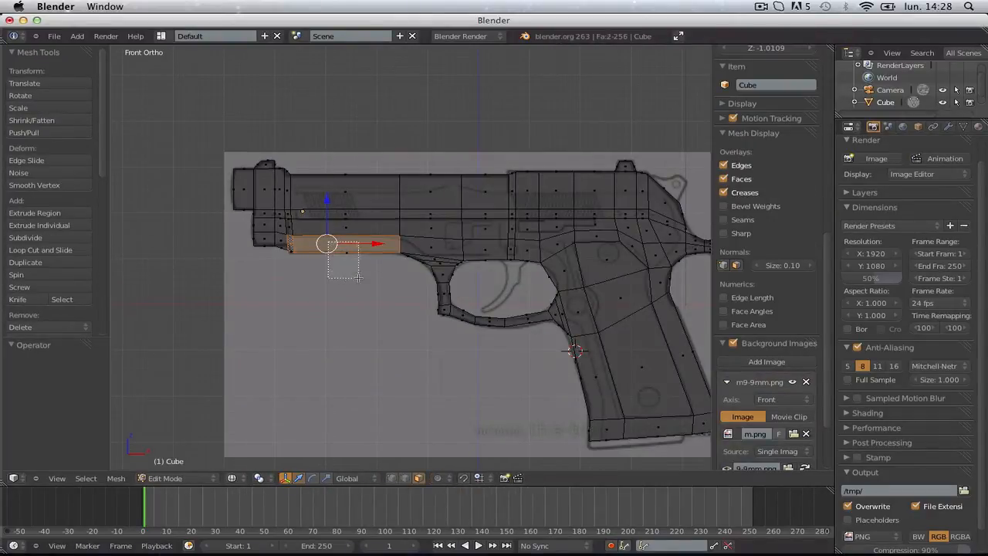
key(s)
click(360, 298)
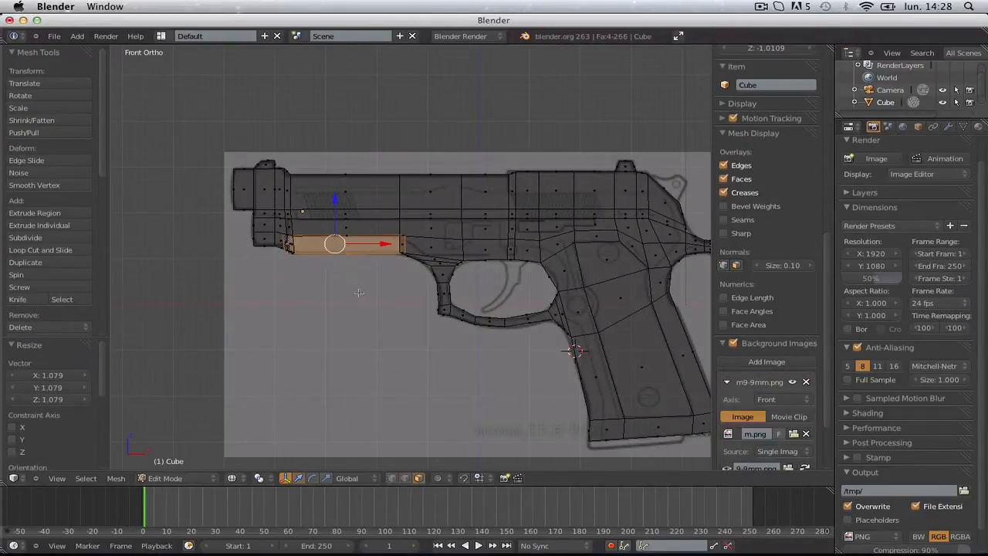
mouse_move(360, 297)
middle_down()
mouse_move(408, 247)
mouse_move(362, 293)
mouse_move(335, 294)
middle_up()
key(z)
scroll(335, 295, up, 5)
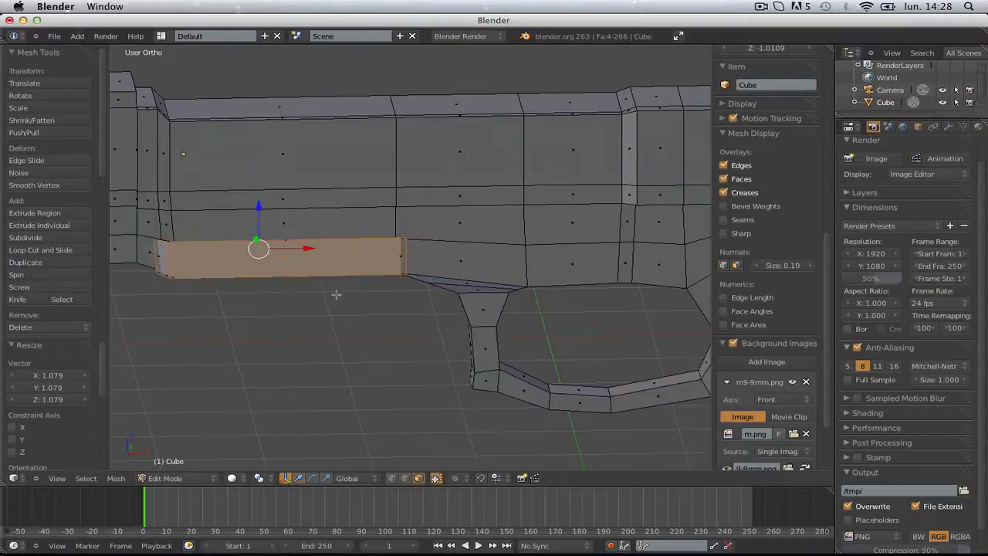
key(ctrl+z)
key(ctrl+z)
- Select only the long lowest frame face ahead of the trigger guard on both sides and extrude both in place
key(a)
key(z)
key(b)
drag(264, 249, 302, 293)
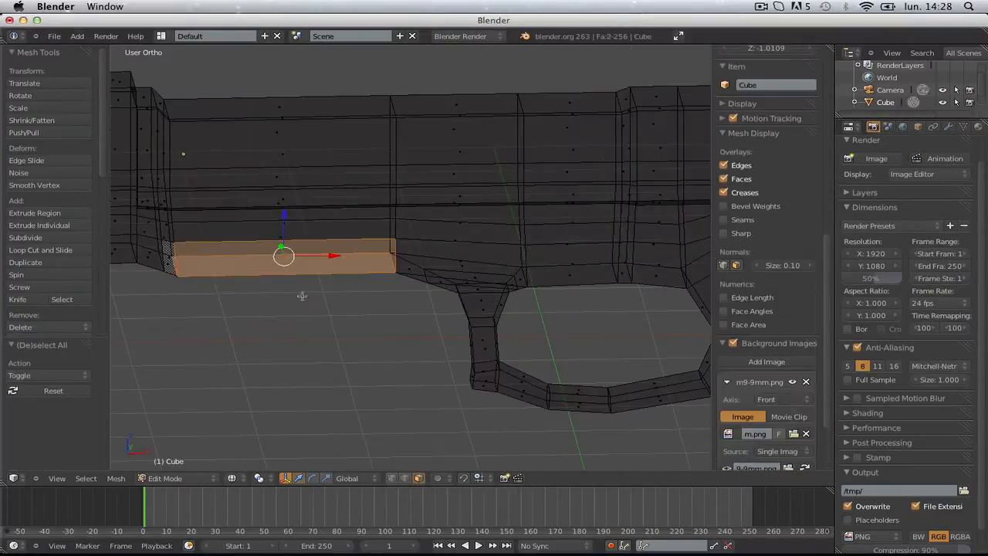
key(z)
key(e)
right_click(287, 306)
- Scale the extruded frame faces by about 1.026 and offset them with Shrink/Fatten by 0.169 and about -0.065
key(s)
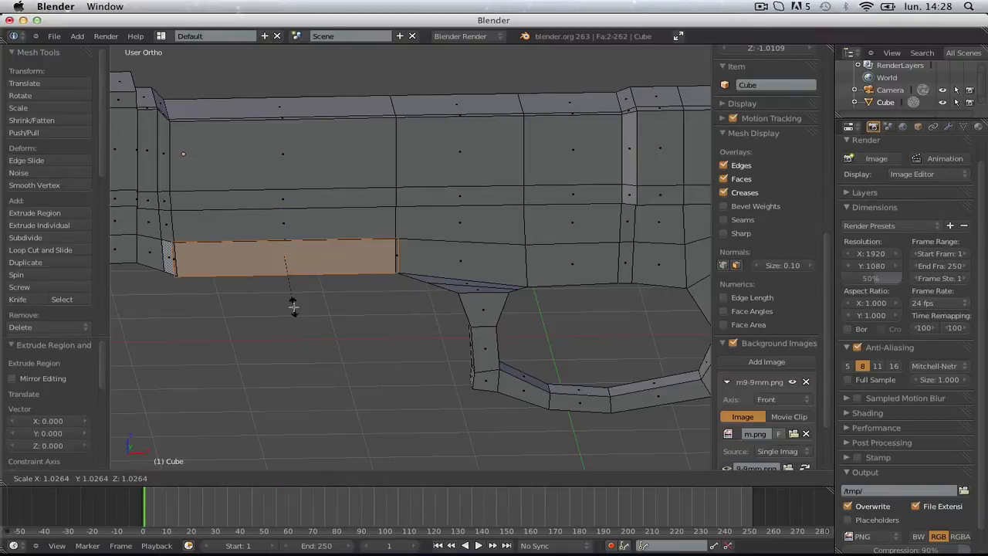
click(293, 307)
key(alt+s)
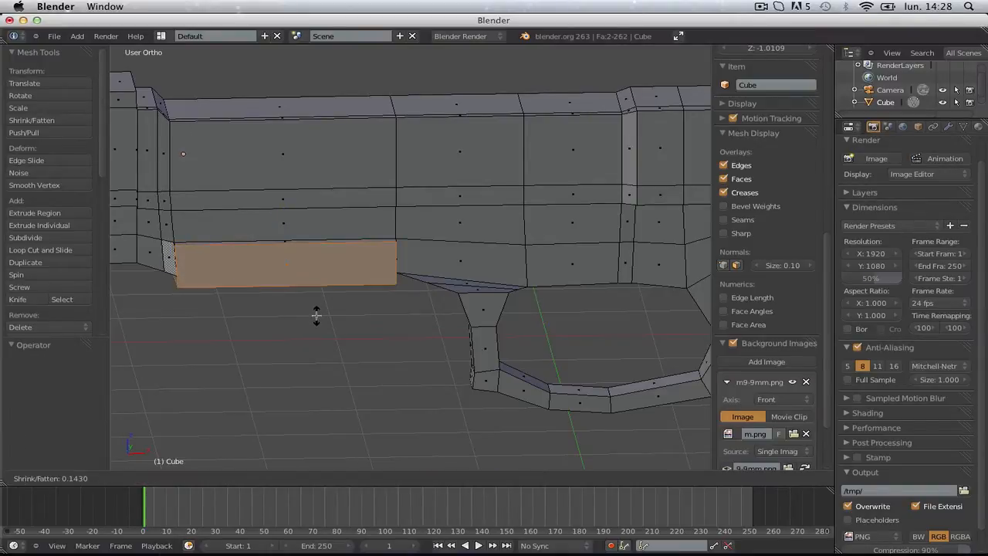
click(317, 315)
middle_drag(317, 315, 365, 352)
key(alt+s)
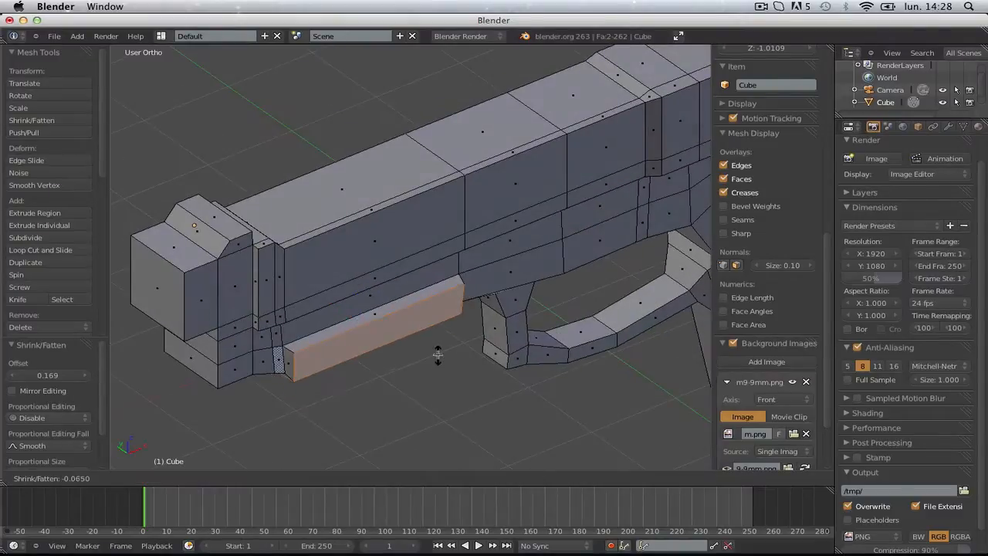
click(437, 355)
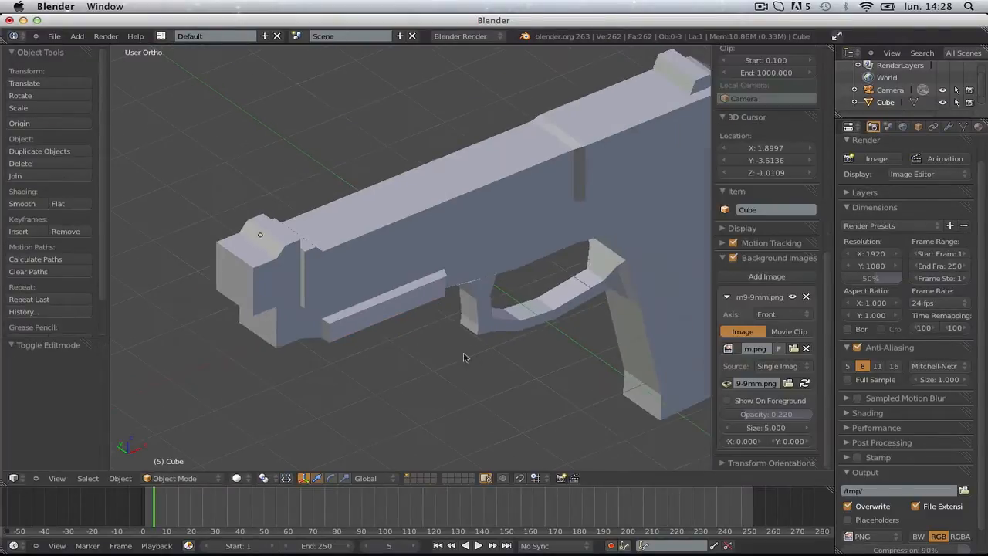
- Select the three central grip faces on the front side and extrude them outward by about 0.07
scroll(371, 313, down, 6)
middle_drag(464, 357, 497, 318)
key(KP_1)
key(Tab)
key(a)
scroll(514, 299, up, 4)
scroll(514, 299, up, 3)
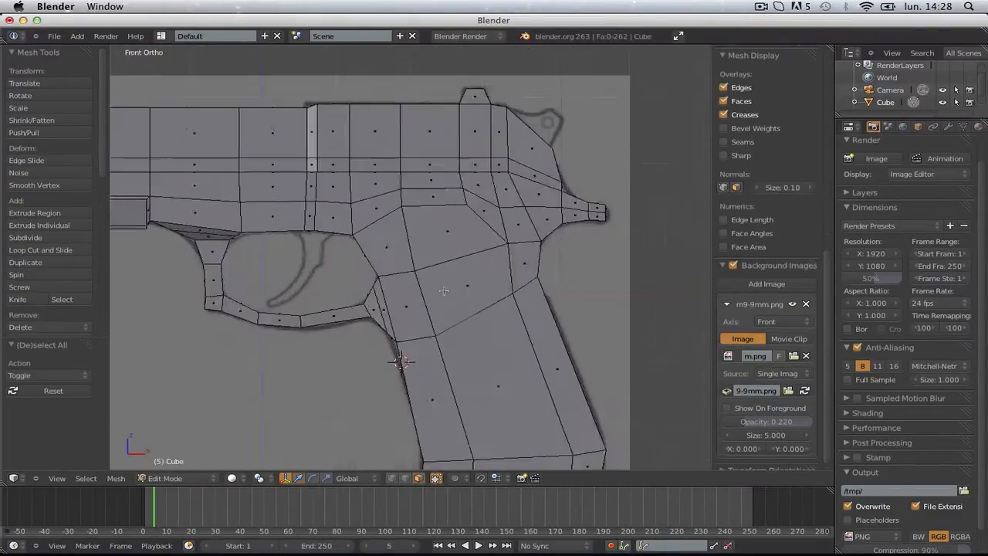
right_click(435, 229)
key(z)
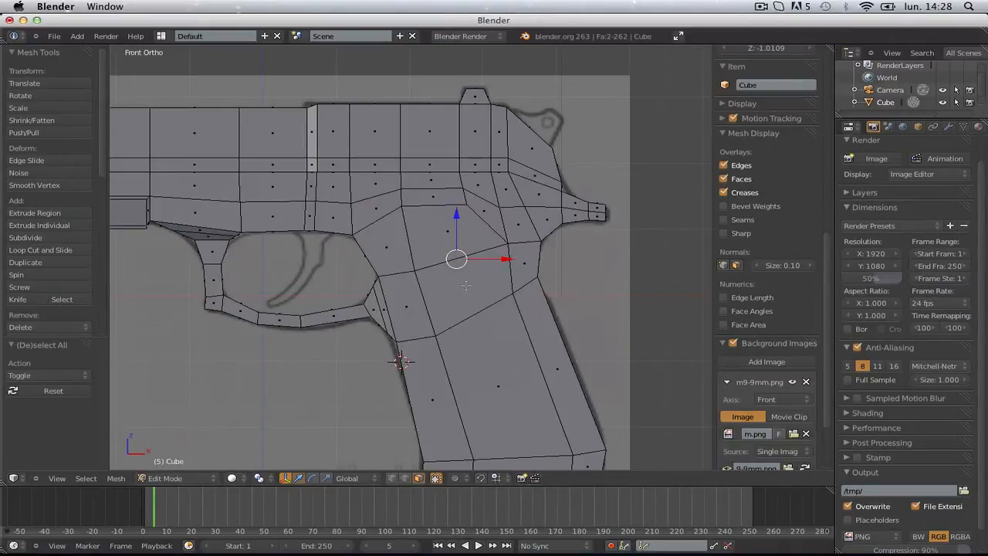
shift+right_click(455, 289)
middle_drag(455, 289, 437, 314)
key(e)
click(409, 310)
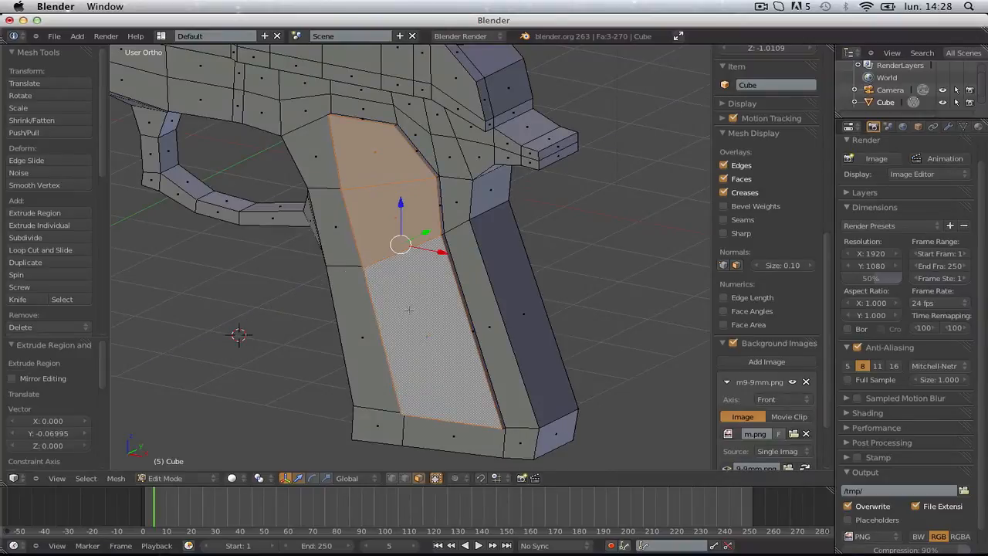
- Offset the extruded grip panel faces with Shrink/Fatten by about -0.03
key(alt+s)
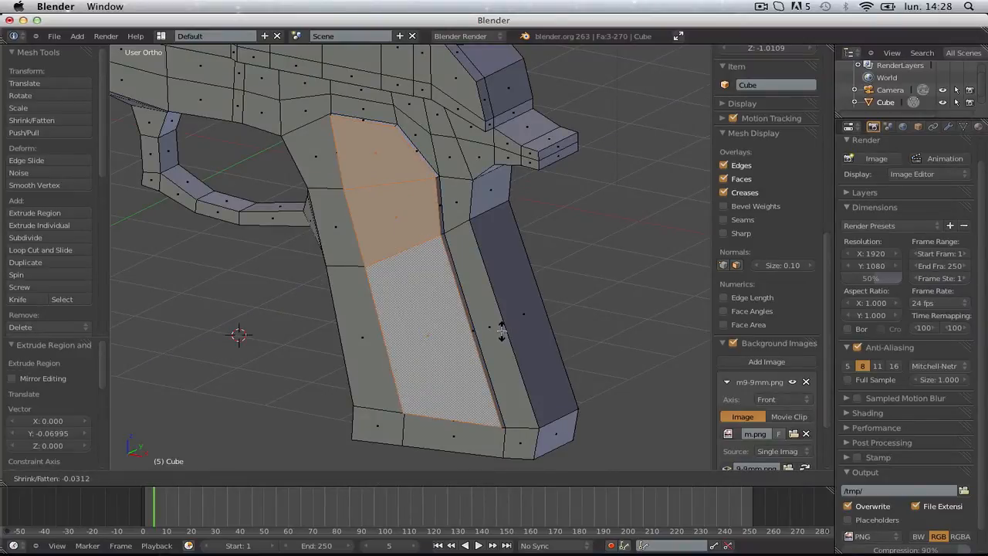
click(501, 329)
key(Tab)
scroll(500, 331, down, 3)
middle_drag(499, 331, 440, 362)
key(Tab)
scroll(463, 232, up, 3)
shift+middle_drag(468, 137, 451, 309)
key(KP_1)
key(z)
key(z)
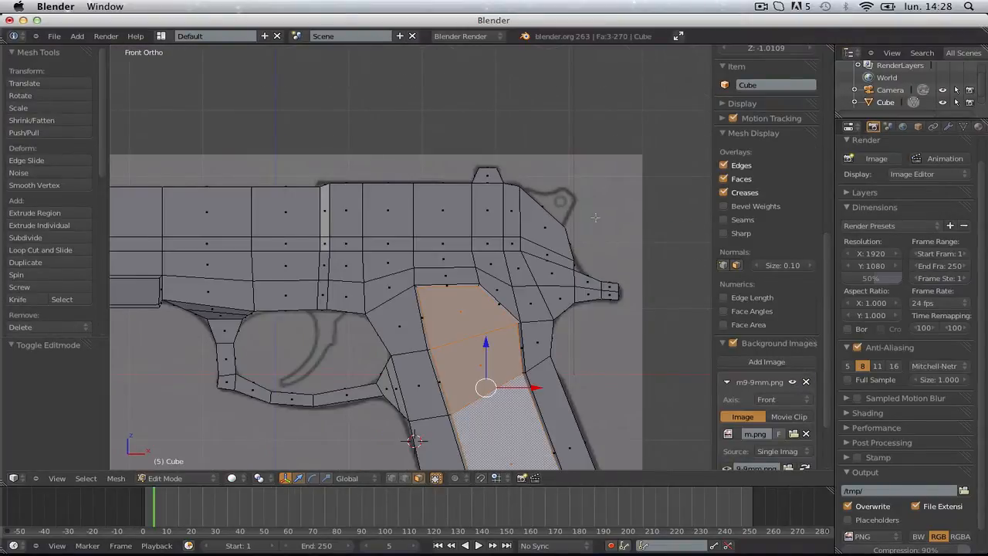
- Extrude the upper sloped face at the slide's rear end in place and scale it down, narrowing it along Y
middle_drag(595, 216, 436, 285)
right_click(488, 246)
key(e)
right_click(489, 277)
key(s)
click(466, 278)
key(s)
key(y)
click(422, 276)
- Extrude the narrowed rear face outward by 0.178 in X and Z, then shrink and move its end to fit the blueprint's hammer
key(KP_1)
key(z)
key(e)
click(540, 240)
key(s)
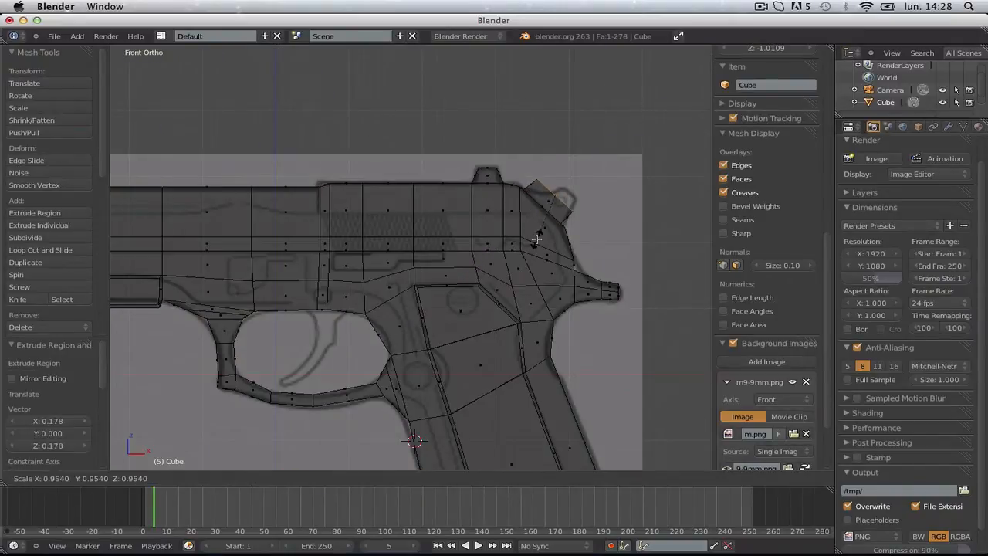
click(529, 215)
key(g)
click(533, 223)
- Extrude a second hammer segment by about 0.24, scale its end down and move it onto the hammer's tip
key(e)
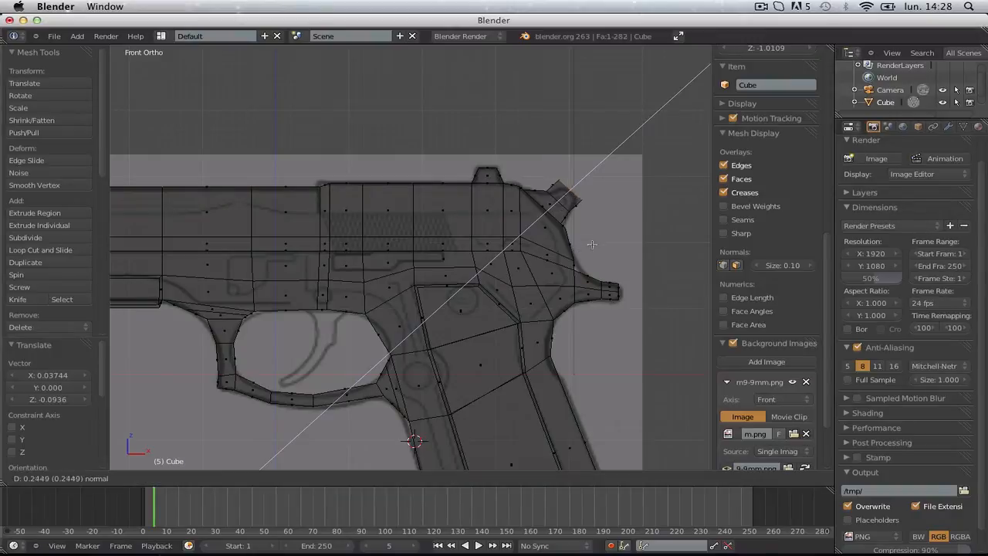
click(593, 243)
key(s)
click(575, 235)
key(g)
click(574, 234)
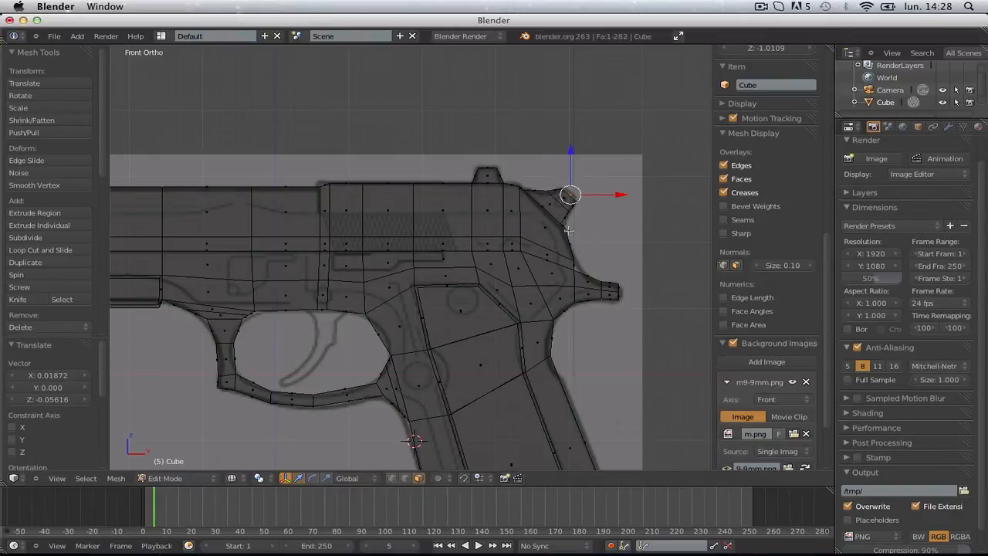
- Examine the new hammer and the whole pistol from several angles, with all faces deselected
key(z)
key(Tab)
scroll(551, 240, down, 6)
middle_drag(551, 239, 581, 270)
key(KP_1)
key(Tab)
scroll(327, 332, up, 5)
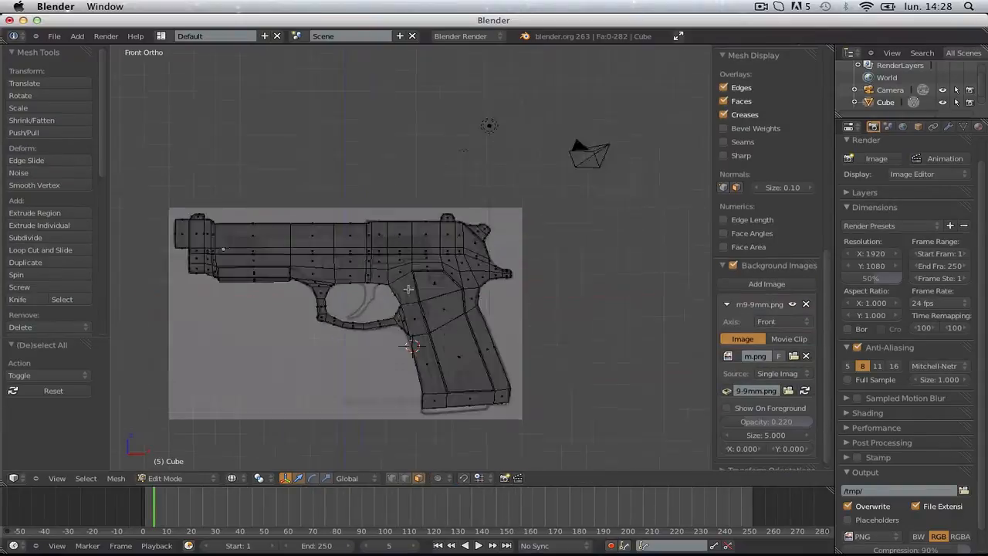
middle_drag(336, 344, 347, 305)
key(a)
key(a)
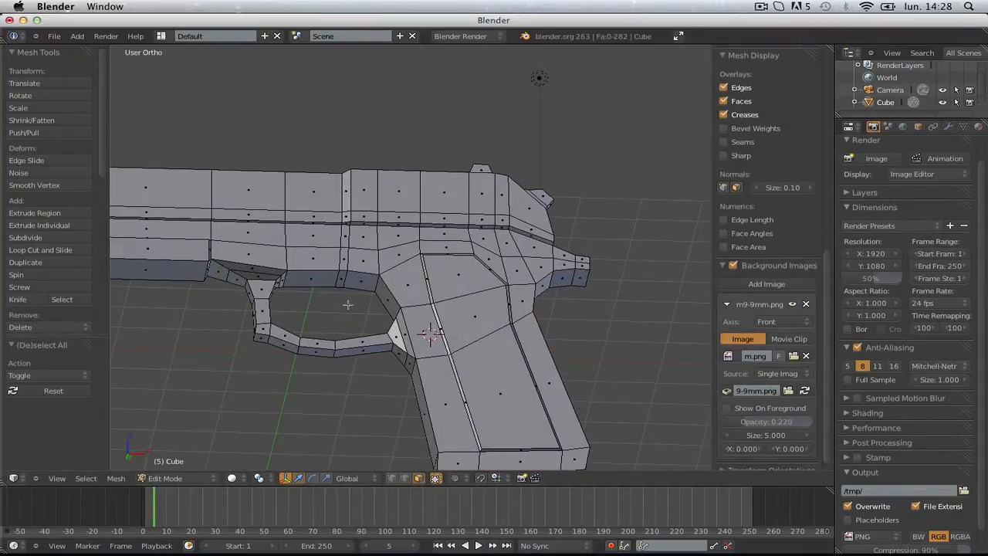
- In vertex selection, add a vertex where the blueprint trigger's front outline meets the frame
key(z)
key(KP_7)
key(z)
key(KP_1)
scroll(349, 305, up, 6)
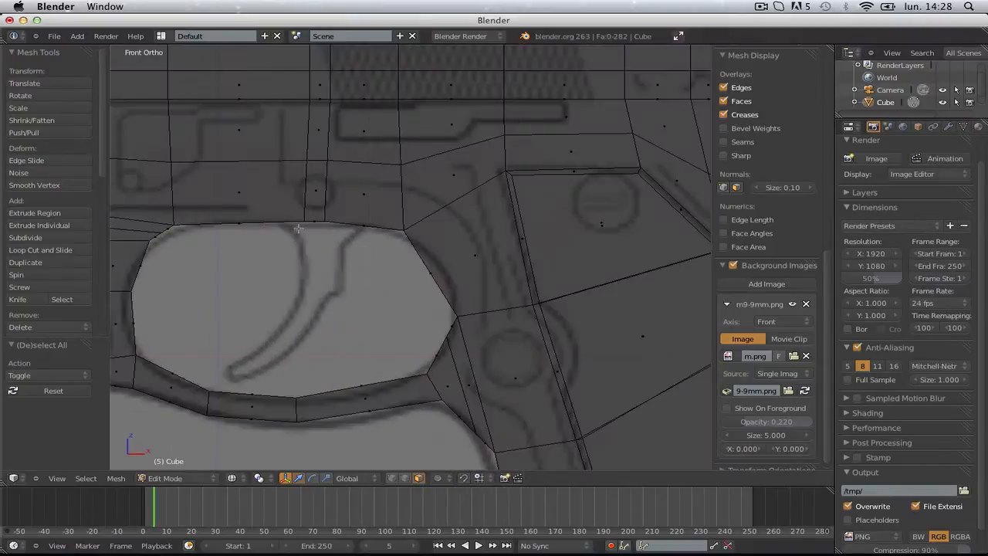
ctrl+click(300, 240)
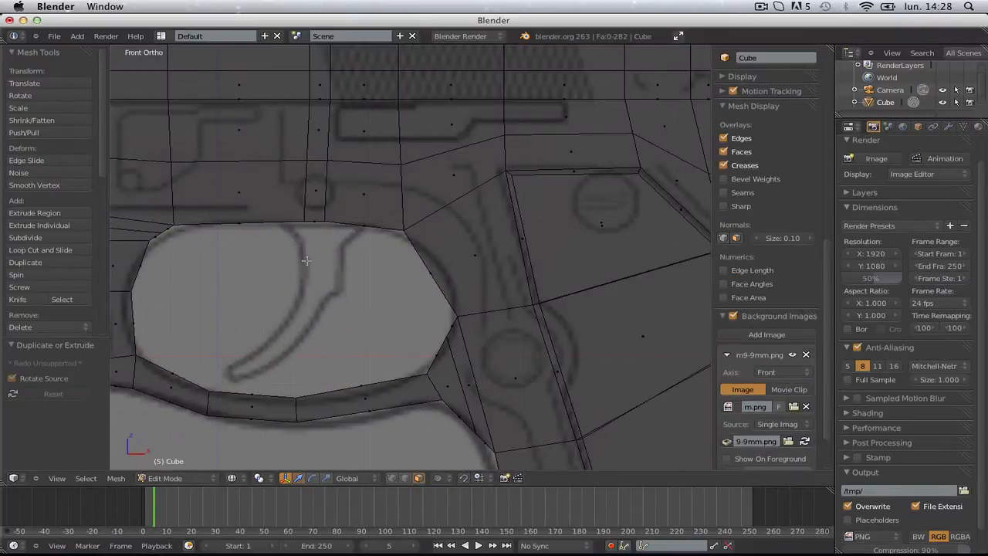
key(ctrl+Tab)
click(306, 238)
key(z)
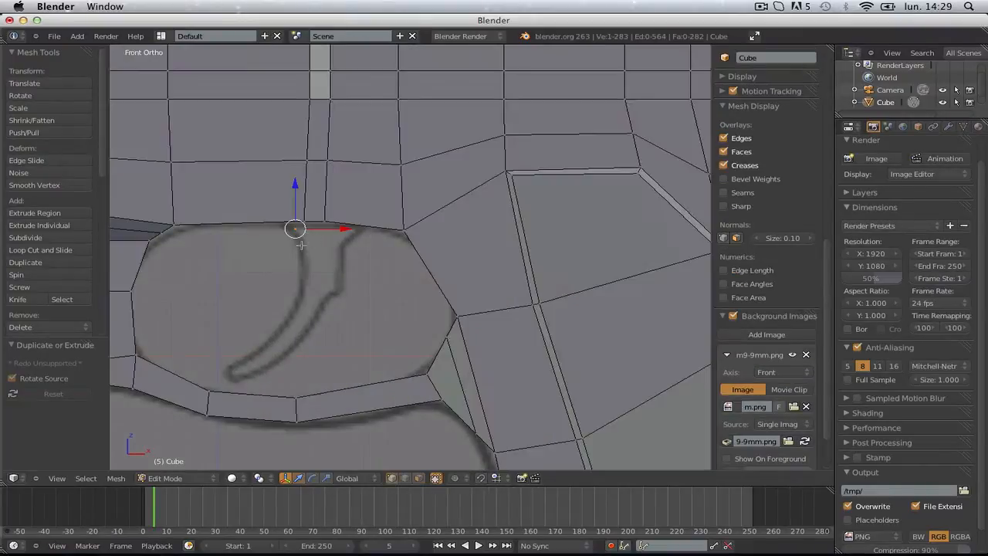
key(z)
key(g)
click(302, 245)
- Extrude vertices down the trigger's front outline, around its tip and partway up its back edge
key(g)
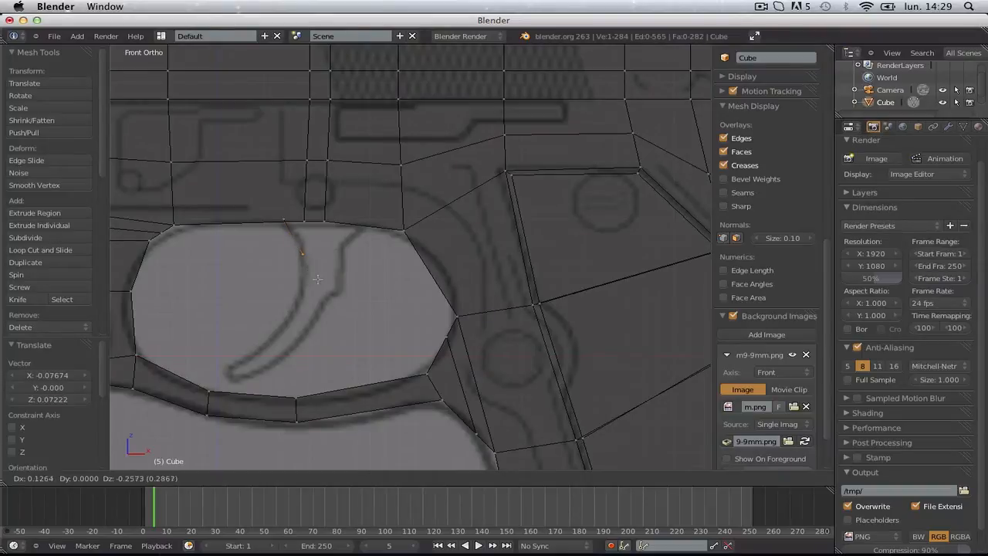
click(318, 281)
key(e)
click(312, 340)
shift+middle_drag(375, 300, 489, 252)
key(e)
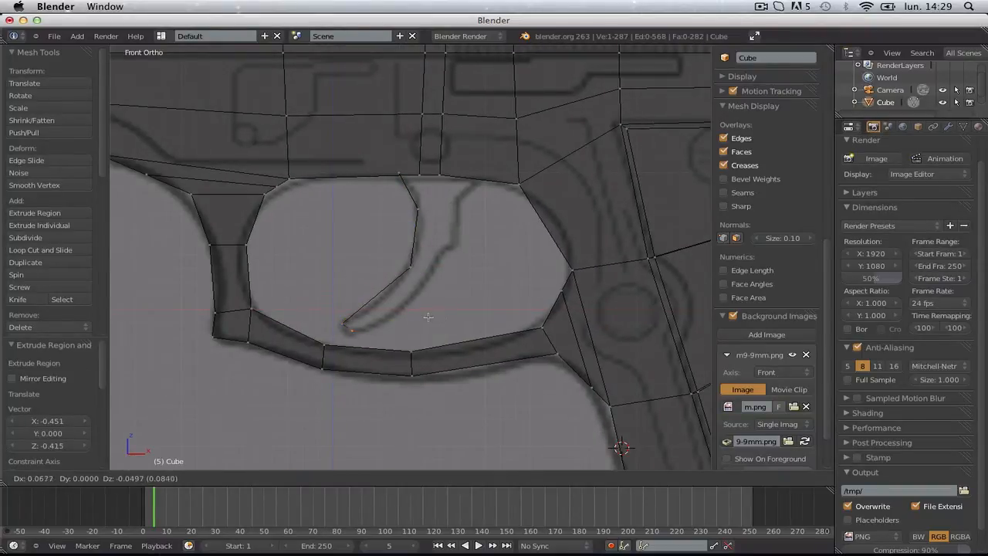
click(488, 287)
- Undo the newest back-edge vertex and move the previous one by 0.0993 in X and 0.144 in Z along the trigger outline
key(e)
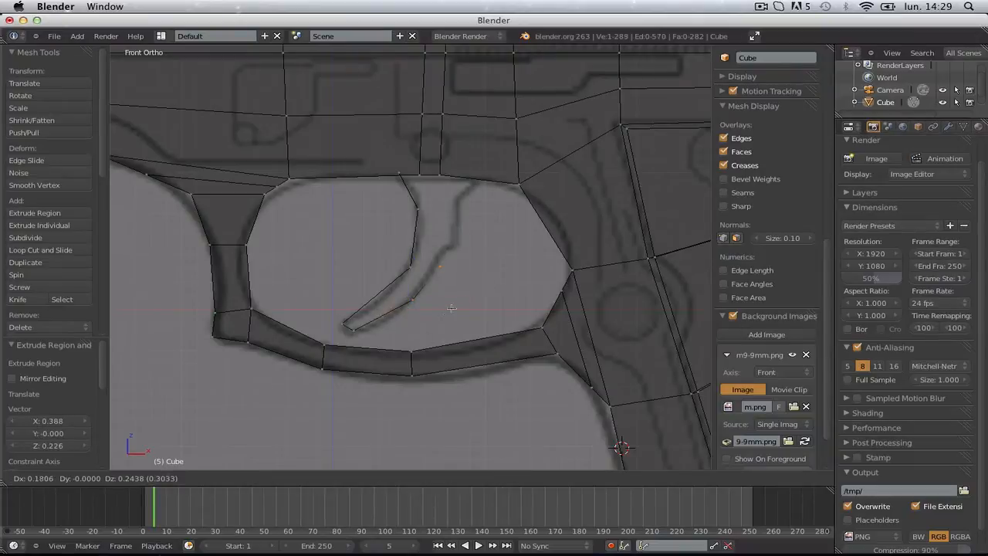
click(452, 310)
key(ctrl+z)
key(g)
click(412, 319)
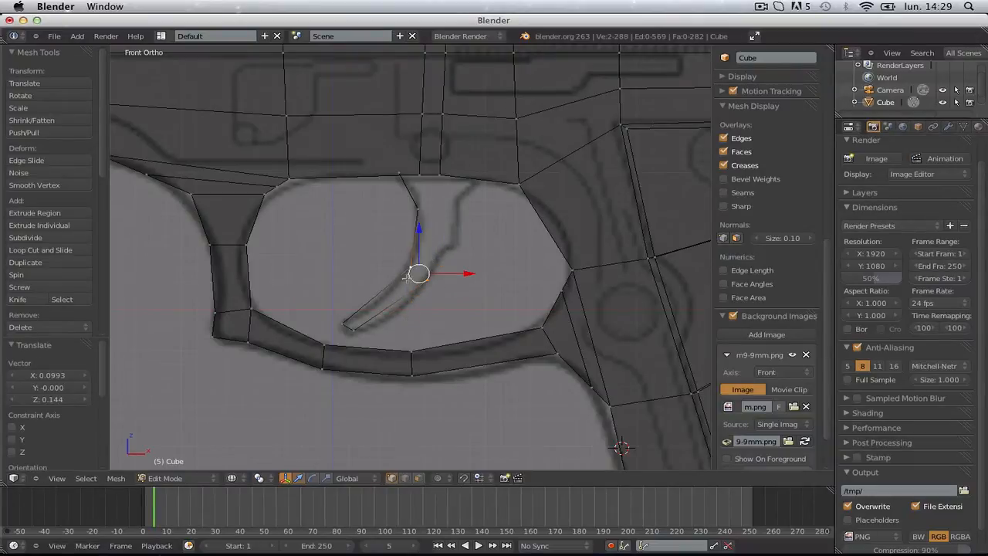
- Fill a face between the trigger's tip and the front and back vertices above it
shift+right_click(338, 322)
shift+right_click(353, 333)
key(f)
key(a)
right_click(430, 288)
key(a)
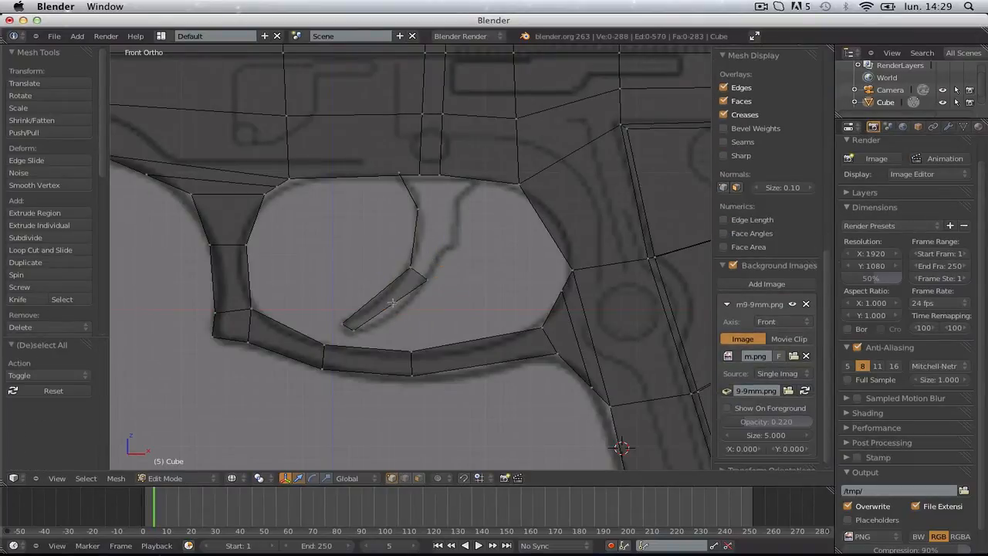
- Cut a loop across the trigger's lower face and shift the cut to follow the curved blueprint outline
key(ctrl+r)
click(379, 309)
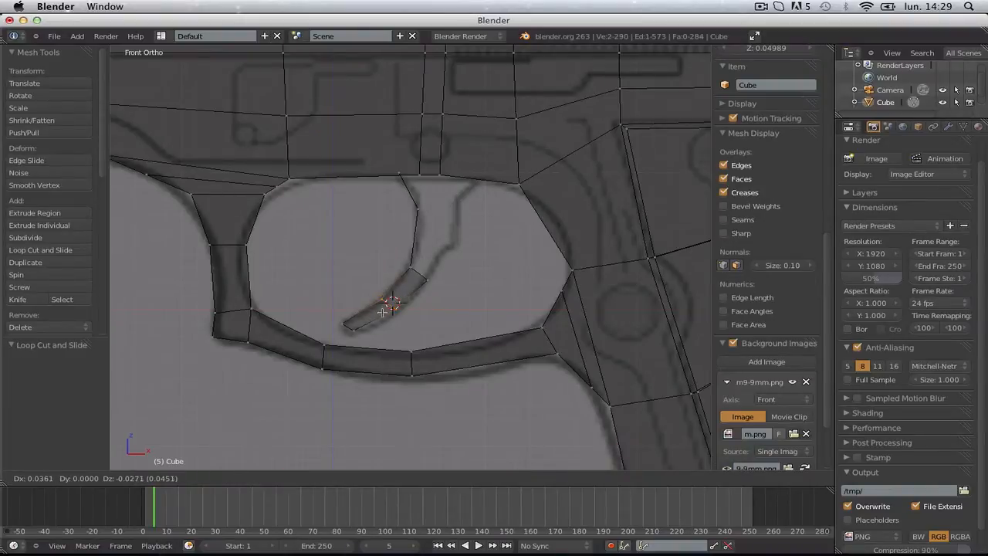
click(438, 268)
key(a)
- Extrude vertices up the trigger's back outline, around its small notch, to the frame's lower edge
click(444, 250)
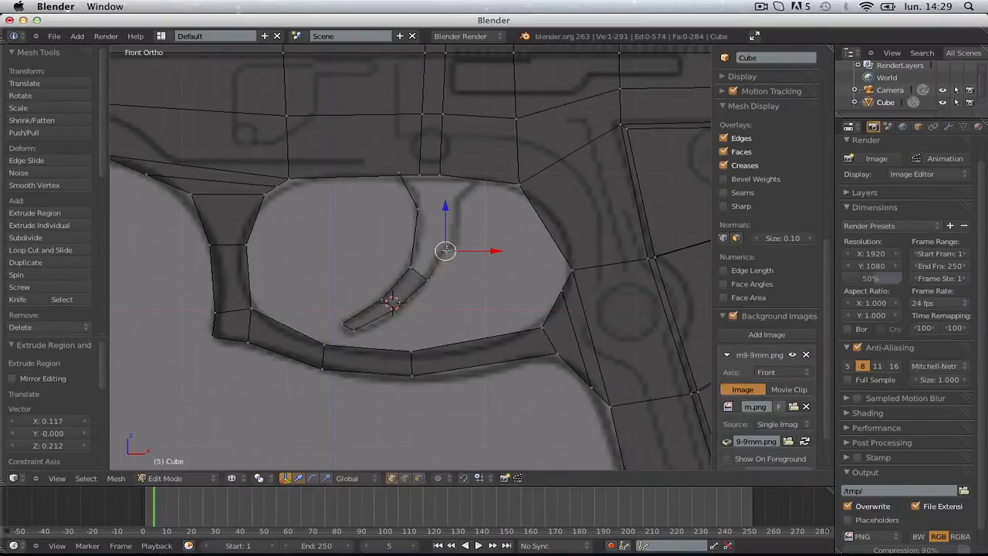
key(e)
click(459, 196)
key(e)
click(476, 176)
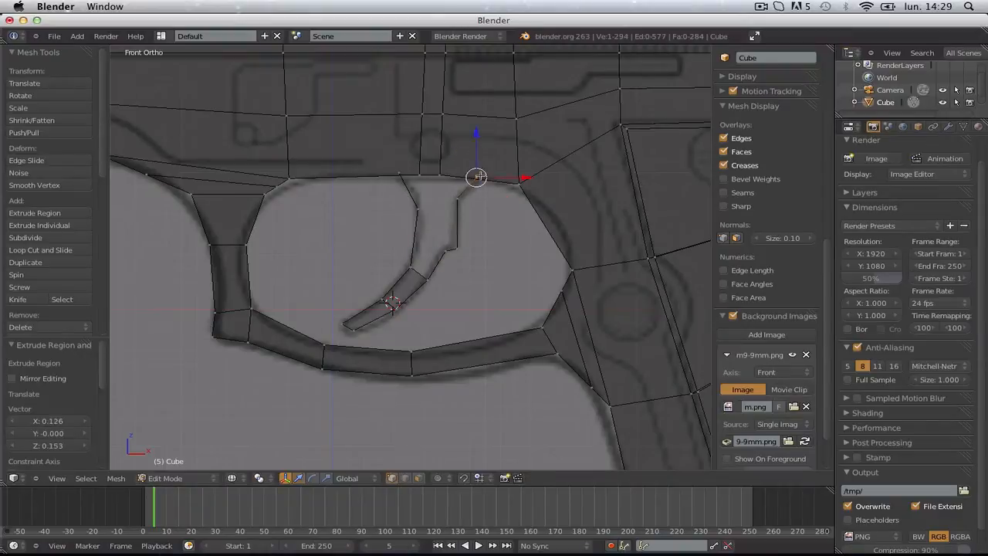
- Fill a face across the trigger's flared top, between its front and back outline vertices below the frame
key(ctrl+z)
shift+right_click(397, 176)
shift+right_click(418, 209)
shift+right_click(458, 201)
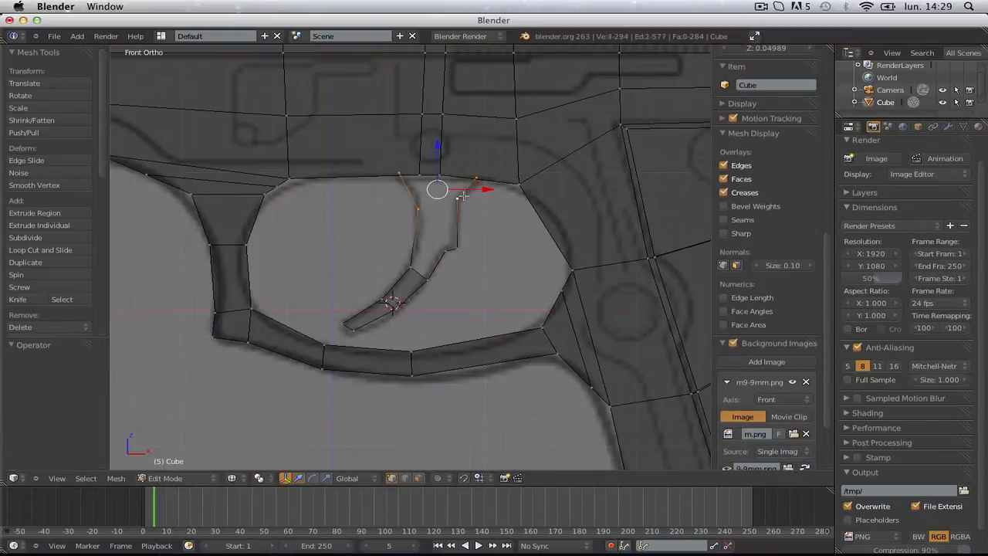
key(f)
key(a)
- Fill the two remaining faces in the middle of the trigger, joining its top section to its lower part
right_click(447, 249)
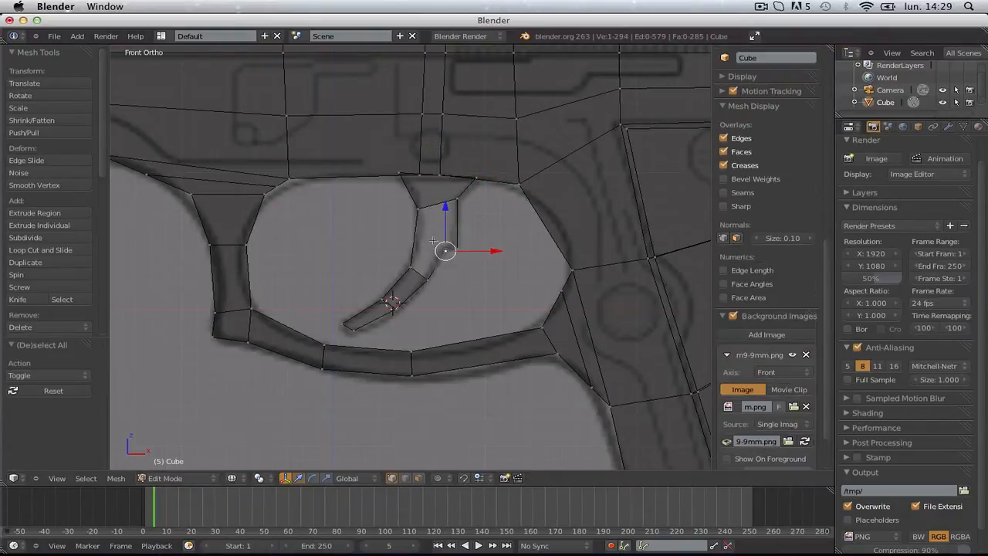
shift+right_click(458, 200)
shift+right_click(457, 247)
key(f)
key(a)
right_click(418, 209)
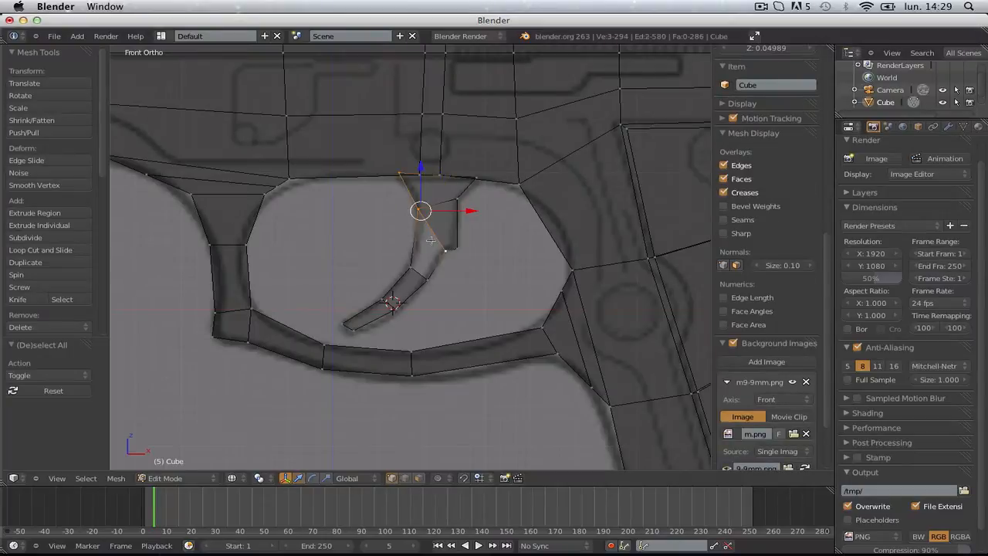
key(a)
key(b)
drag(448, 286, 448, 286)
scroll(432, 254, down, 3)
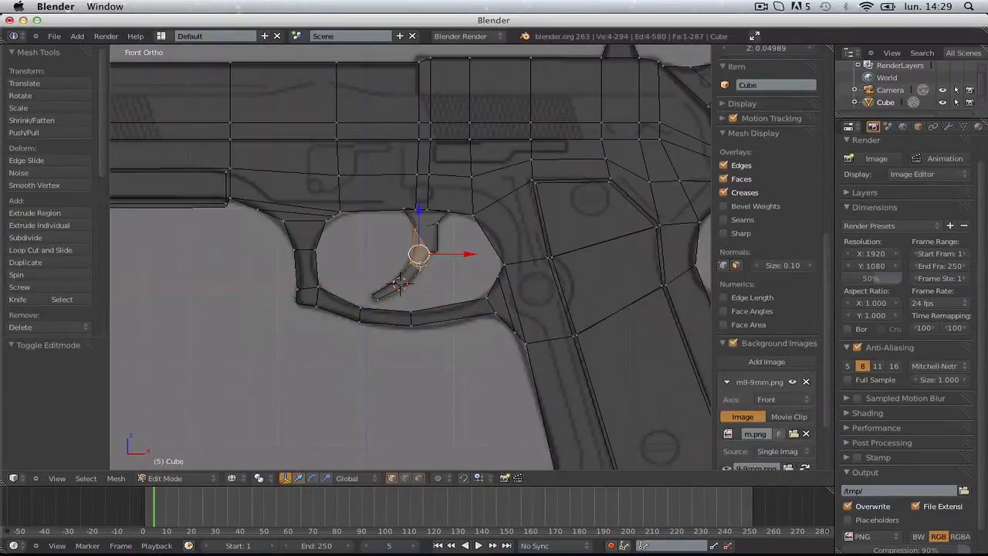
- Select the whole linked trigger and move it 2.324 along Y into the middle of the pistol
key(l)
key(KP_3)
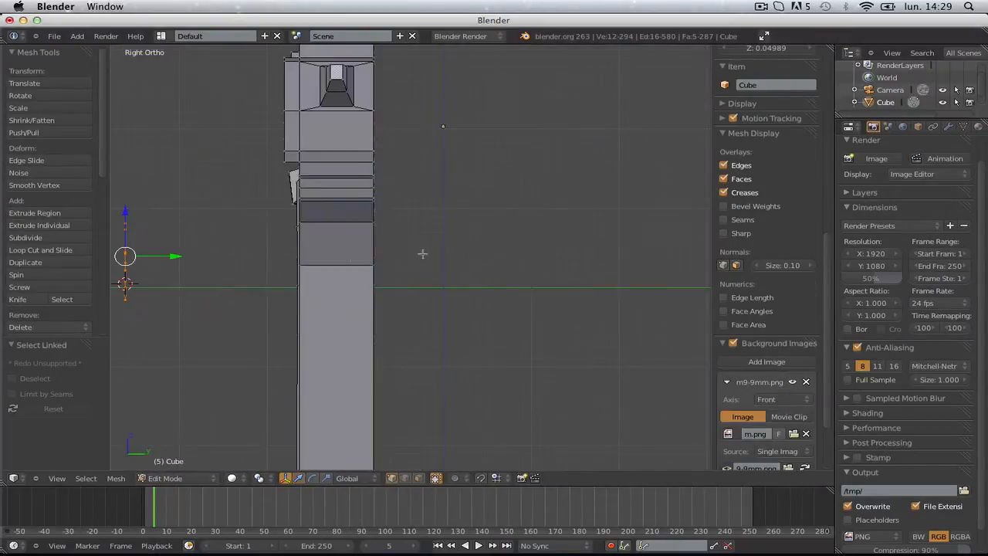
key(g)
key(y)
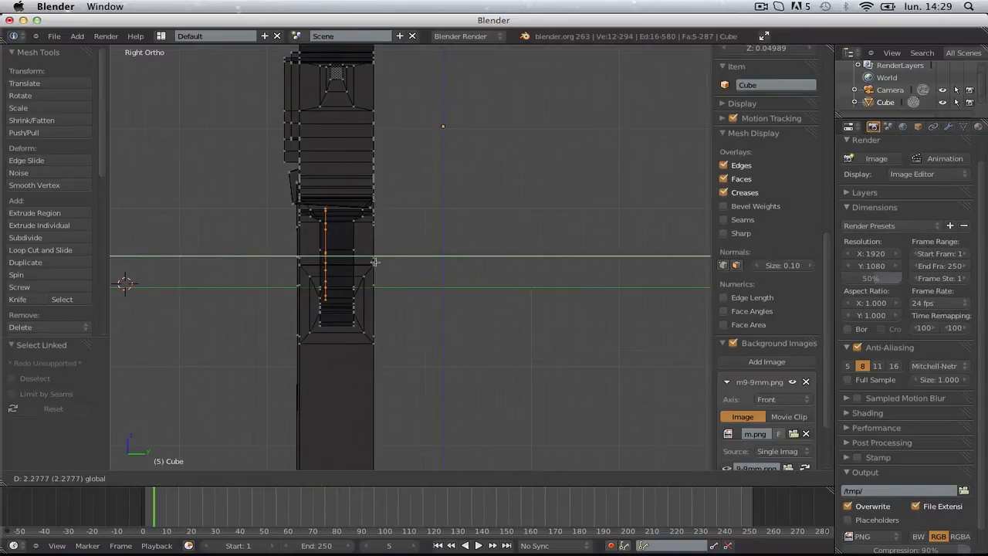
click(379, 266)
- Extrude the trigger about 0.156 to give it thickness, and return to Object Mode with solid shading
key(e)
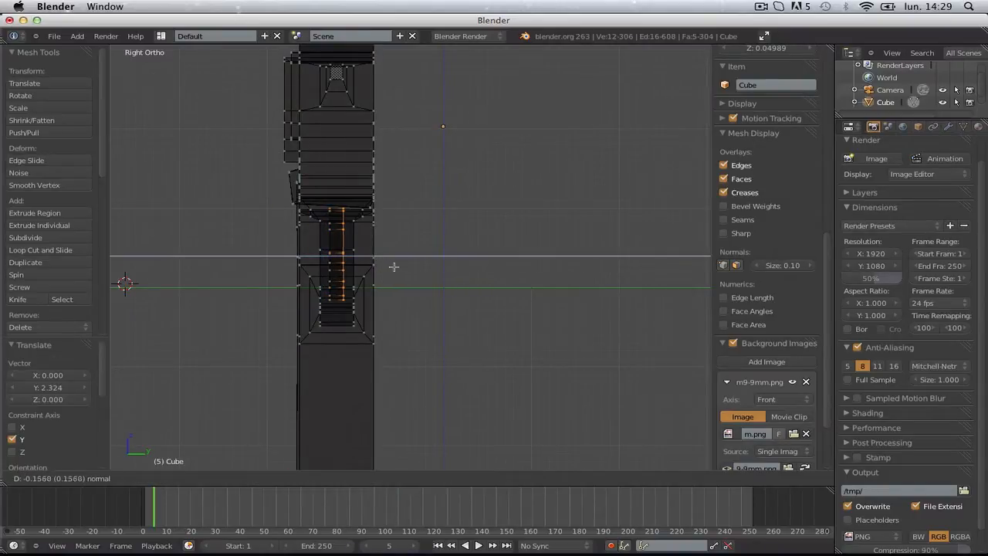
click(395, 267)
key(Tab)
scroll(392, 268, down, 5)
key(z)
mouse_move(337, 294)
middle_down()
mouse_move(516, 296)
mouse_move(434, 324)
mouse_move(493, 334)
middle_up()
key(a)
scroll(494, 334, down, 3)
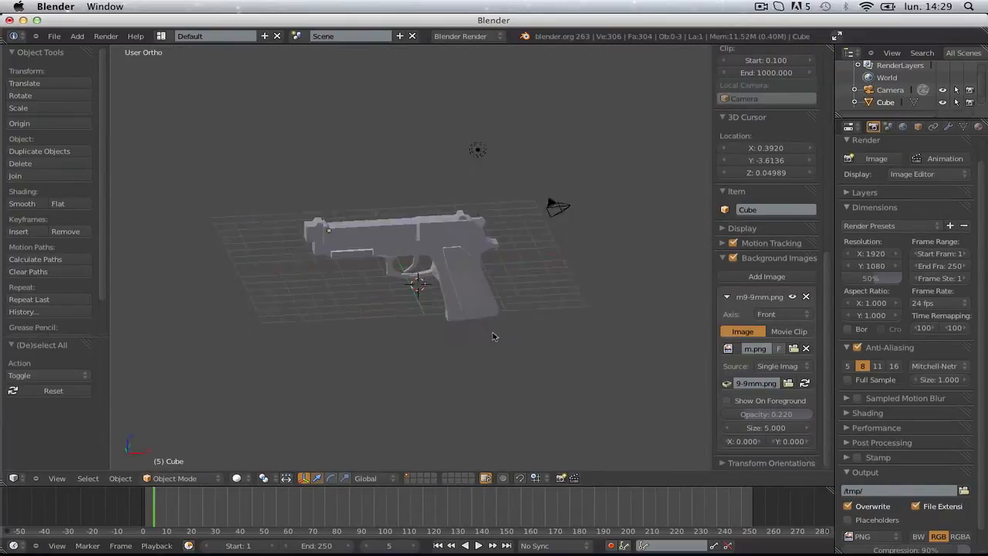
- Save the project as Pisolet.blend in the NEW folder
key(ctrl+s)
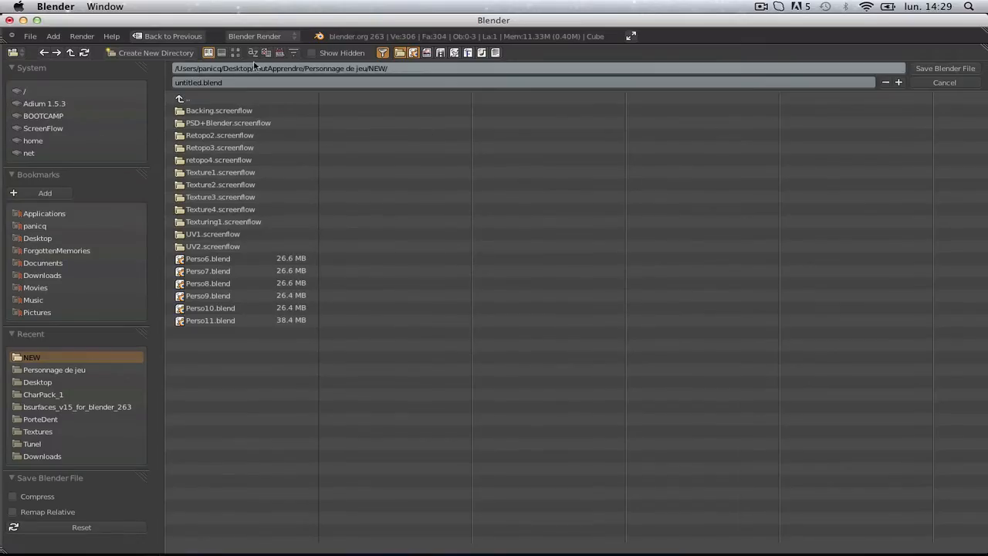
click(244, 82)
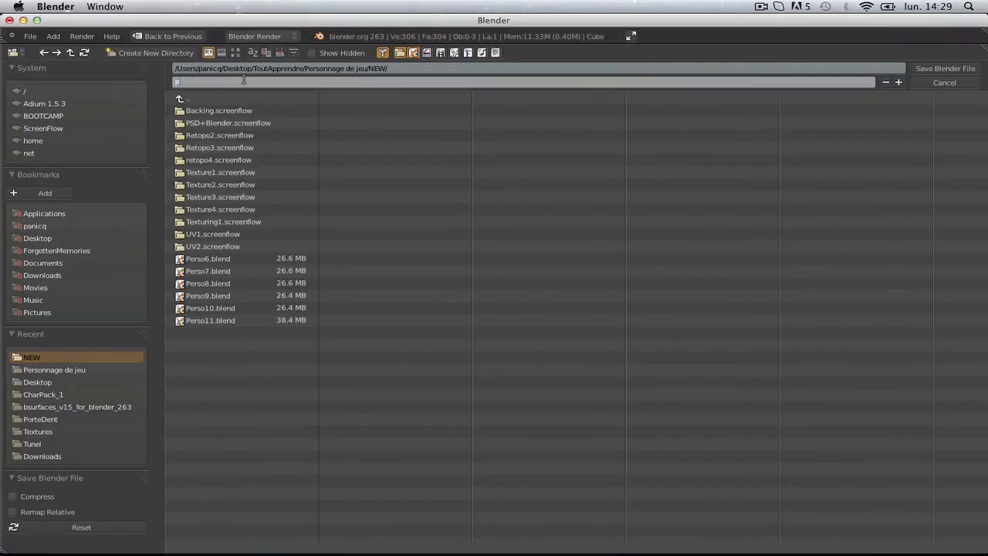
click(945, 68)
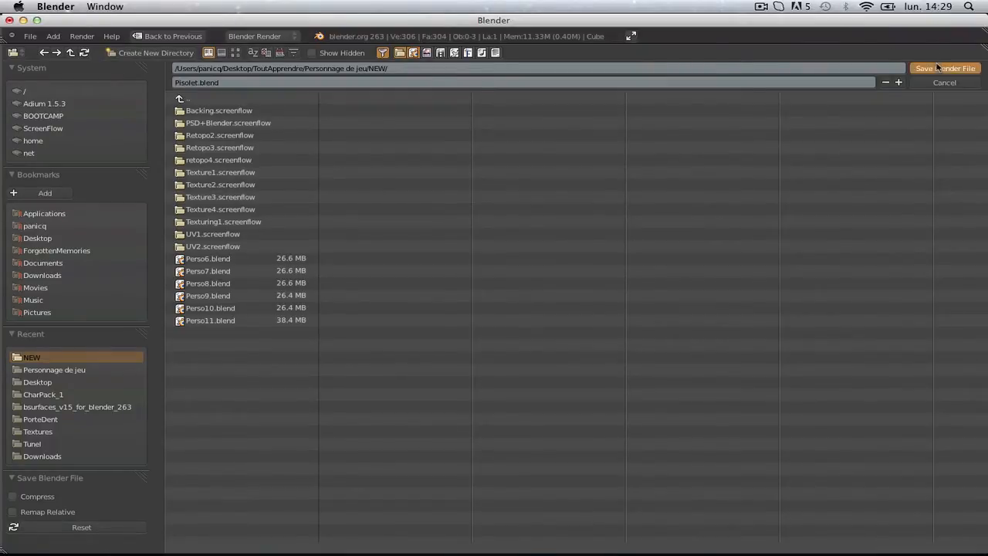
- In top view and Edit Mode, cut a centred edge loop lengthwise through the whole pistol
key(KP_7)
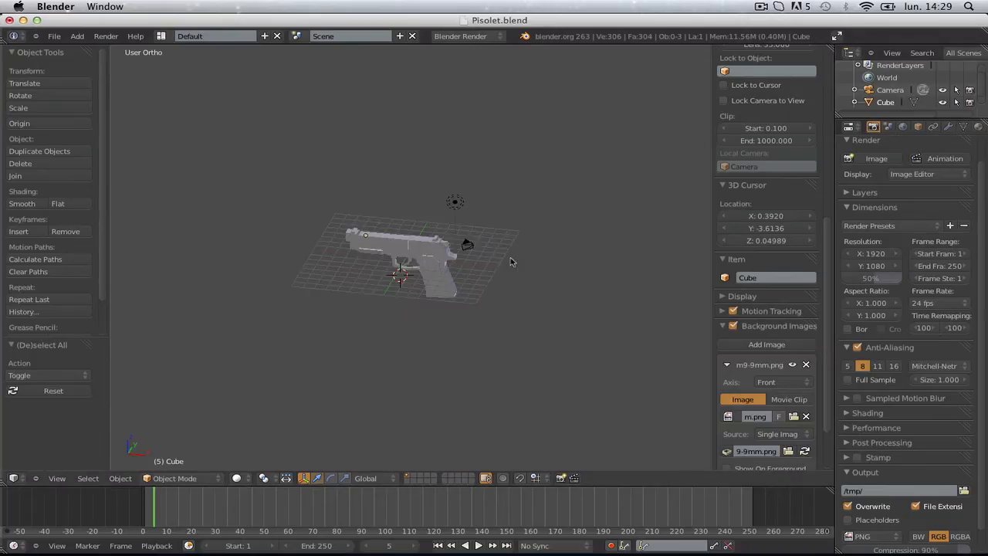
key(Tab)
scroll(463, 266, up, 3)
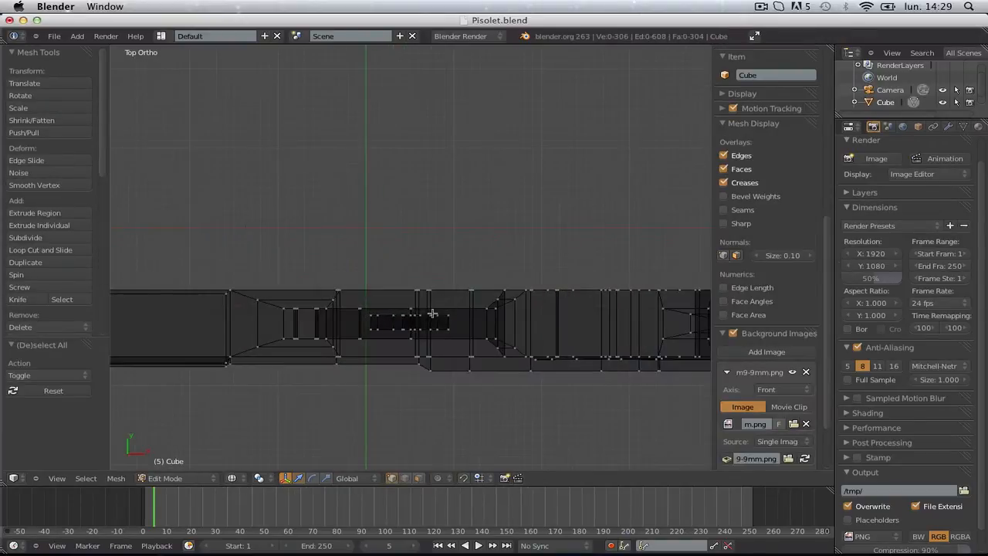
scroll(442, 312, down, 2)
key(ctrl+r)
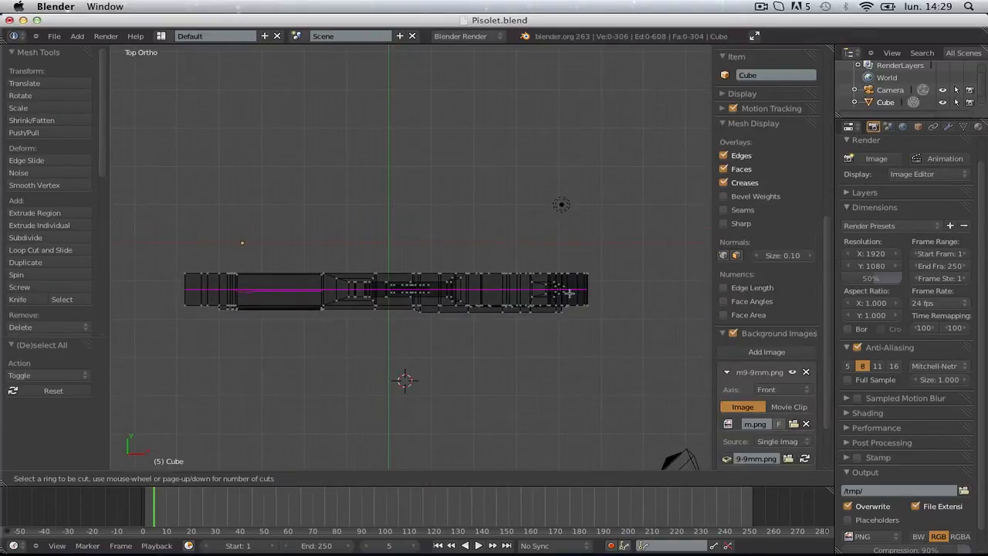
click(569, 292)
right_click(569, 292)
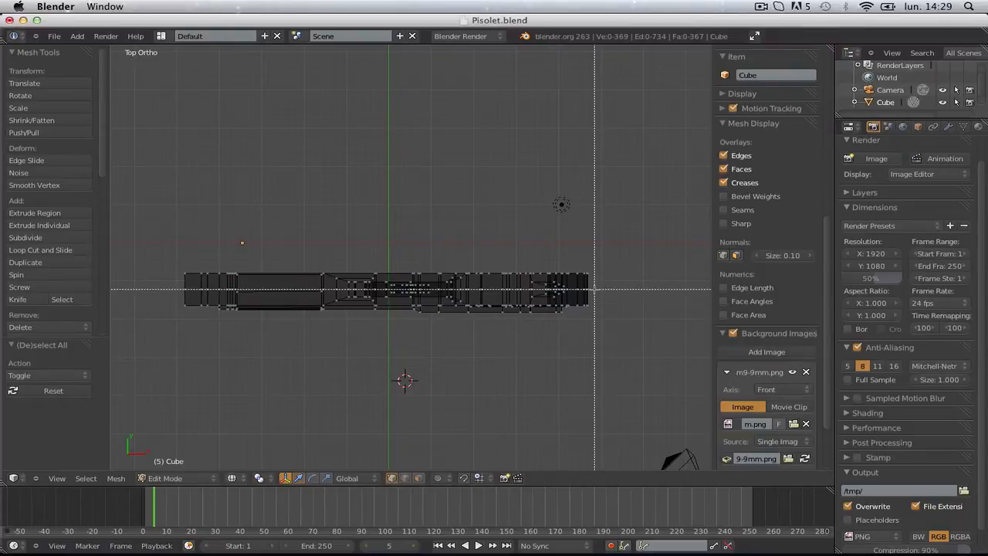
- Box-select the pistol geometry on the positive-Y side of the centre cut and delete it
key(b)
drag(589, 288, 109, 236)
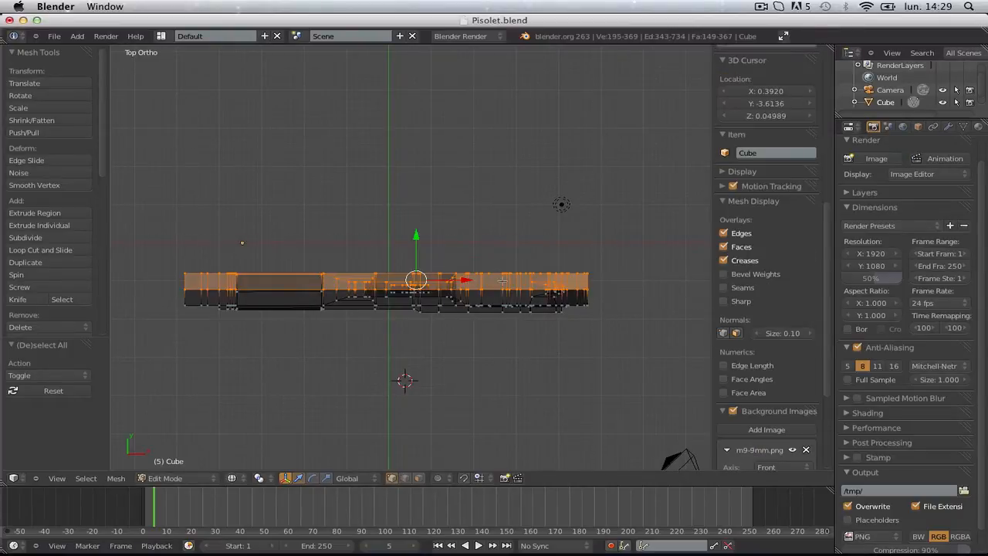
key(x)
click(500, 280)
key(ctrl+z)
key(w)
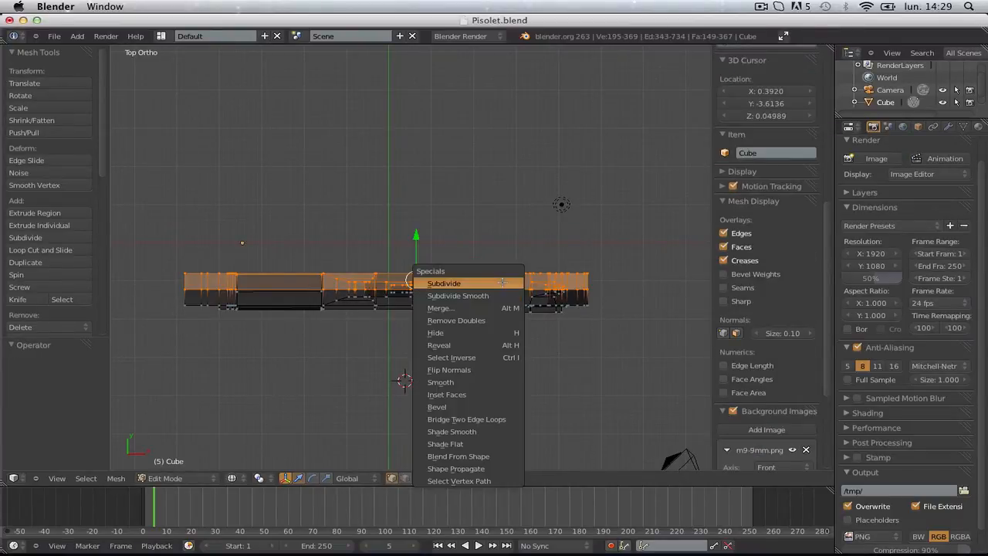
key(x)
click(678, 288)
key(a)
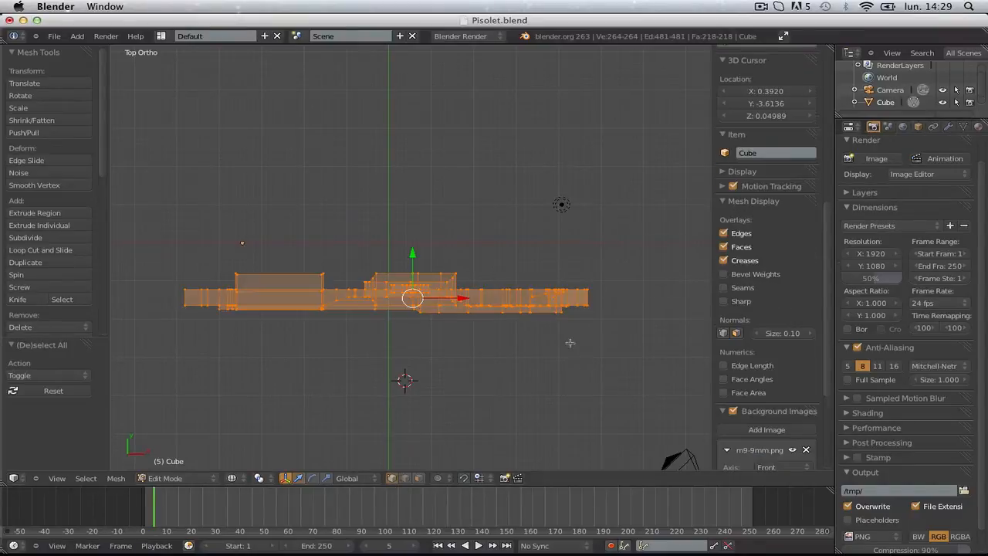
- Try to delete the leftover vertices that protrude beyond the centre cut
key(a)
key(z)
key(z)
key(b)
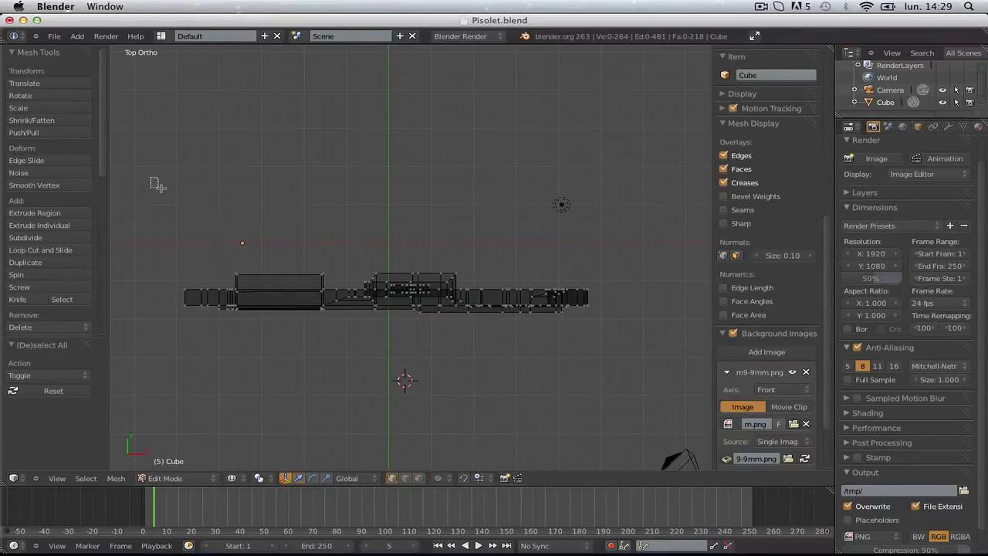
mouse_move(151, 177)
mouse_down()
mouse_move(563, 205)
mouse_move(643, 286)
mouse_up()
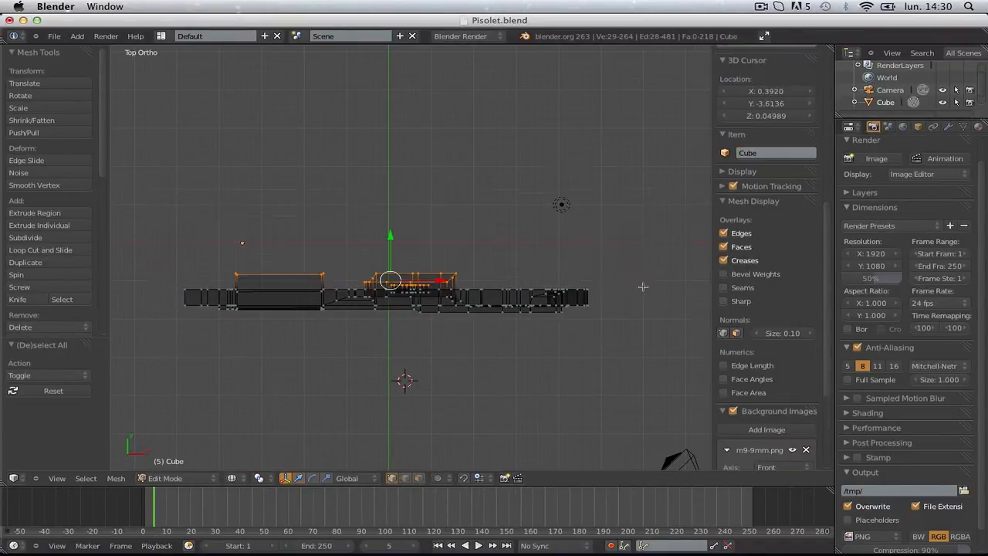
key(x)
click(531, 257)
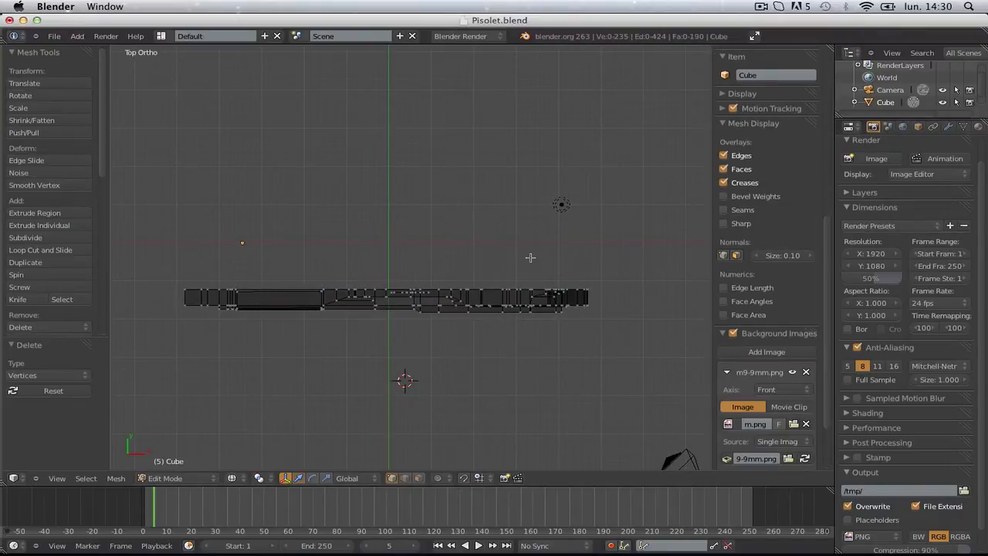
middle_drag(531, 257, 414, 52)
middle_drag(482, 188, 324, 252)
key(ctrl+z)
key(ctrl+z)
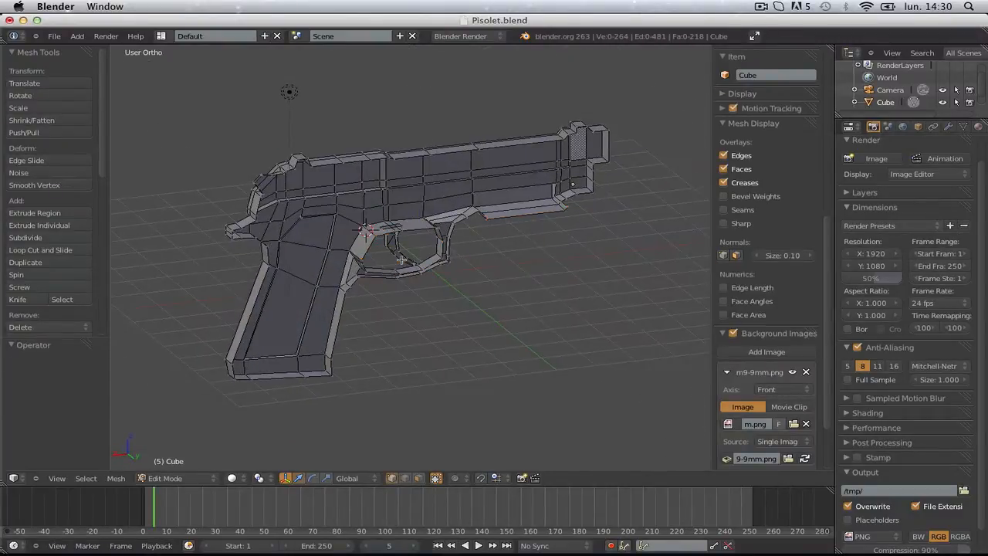
- In top view, box-select the leftover vertices beyond the centre cut and check them from the front and side
scroll(403, 261, up, 2)
middle_drag(403, 260, 418, 367)
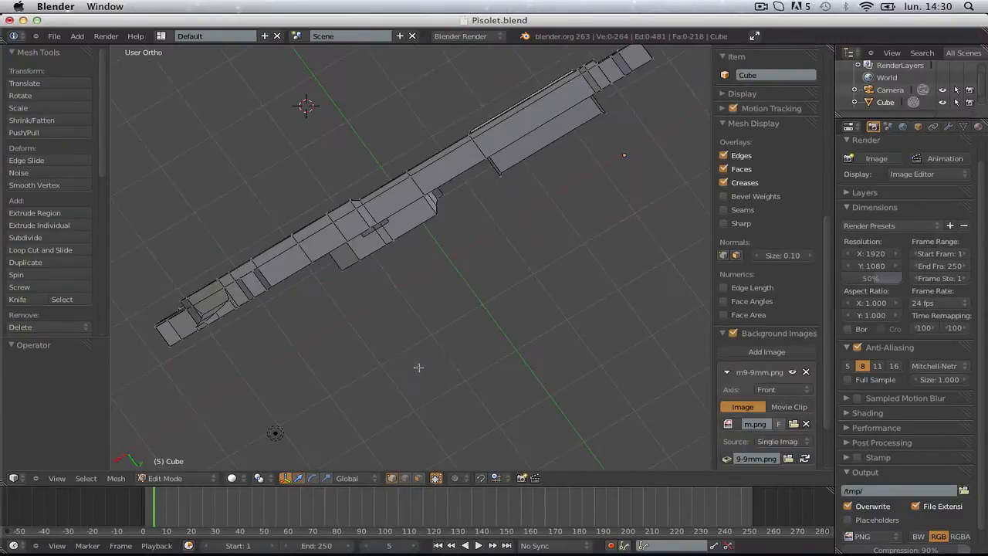
key(KP_7)
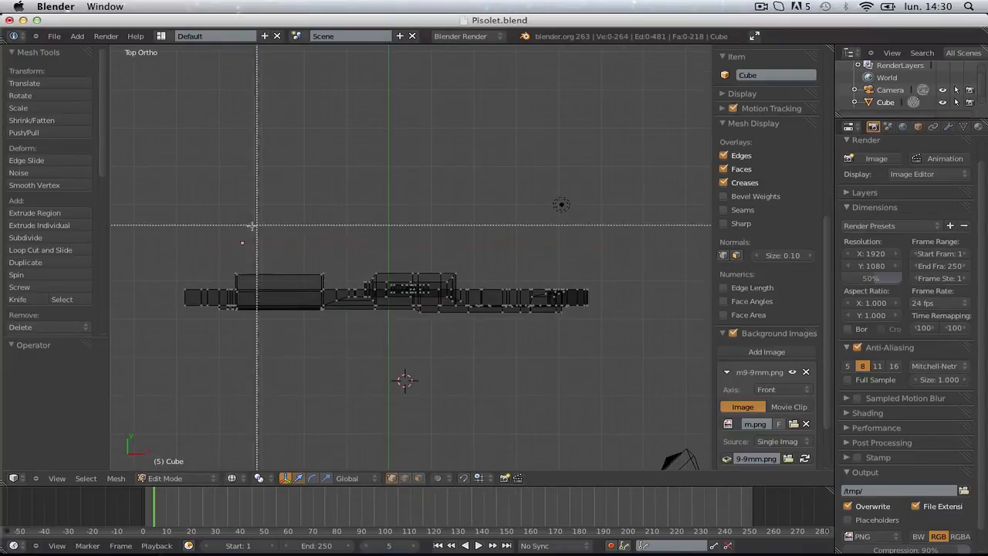
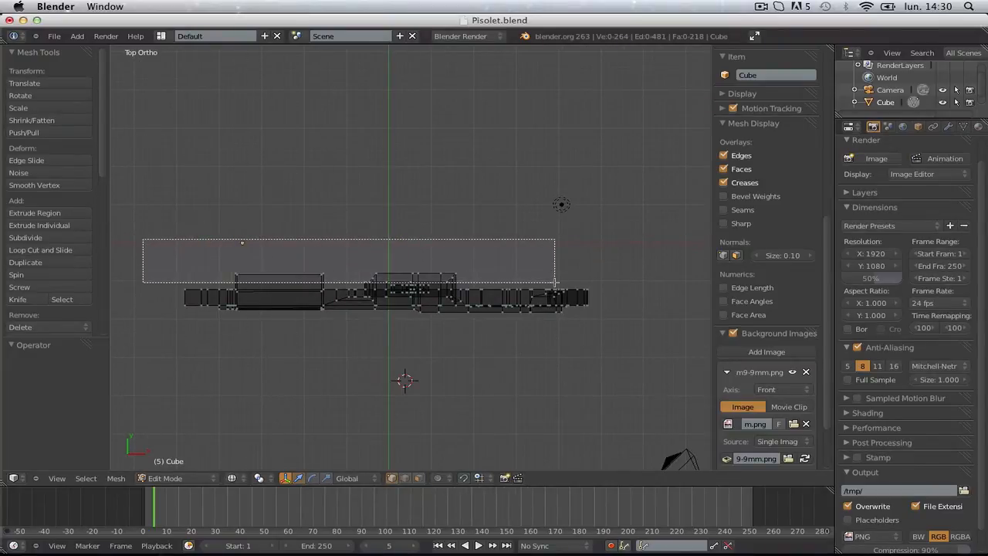
drag(555, 283, 555, 282)
middle_drag(555, 283, 605, 180)
key(KP_1)
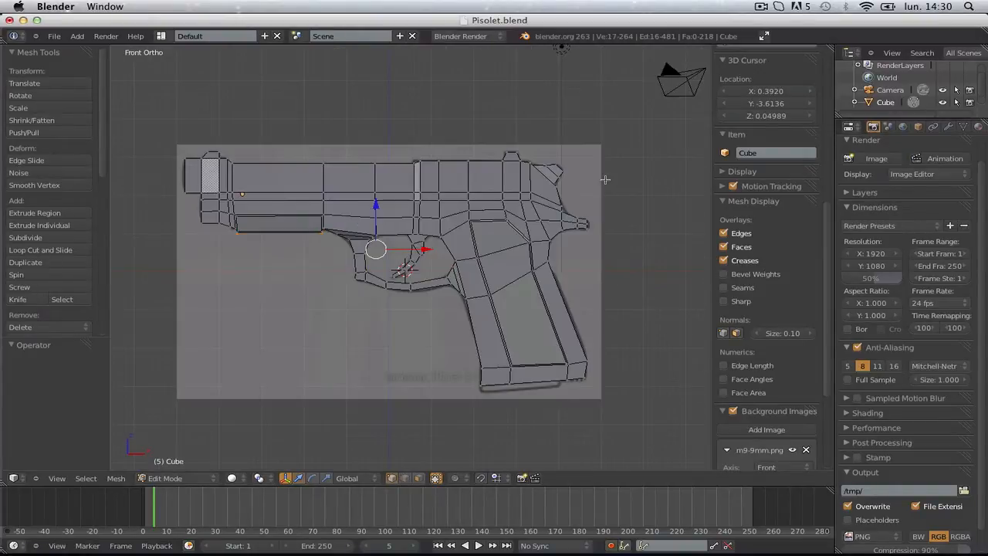
key(KP_3)
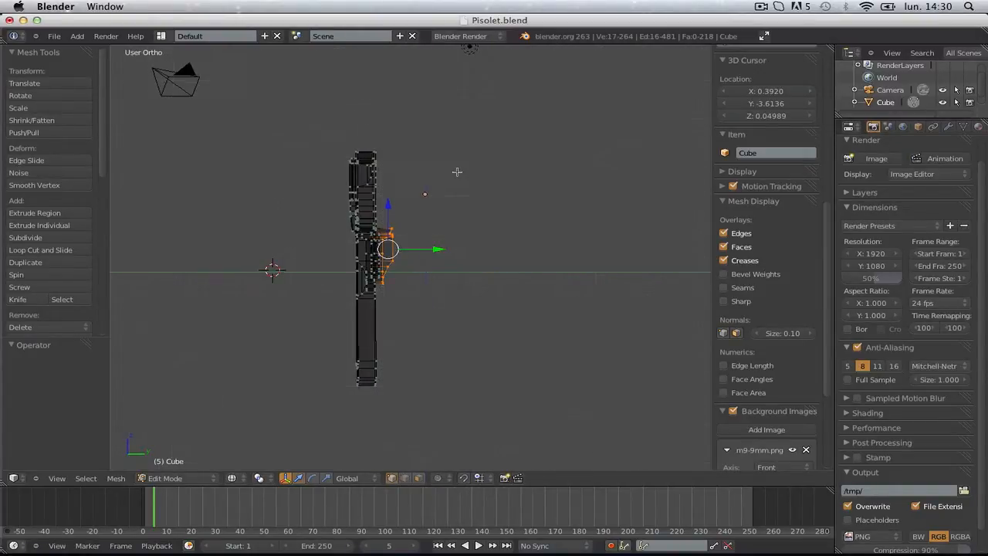
- Select the open border vertices along the pistol's cut side, flatten them by scaling to 0 along Y, and return to Object Mode
middle_drag(457, 172, 319, 247)
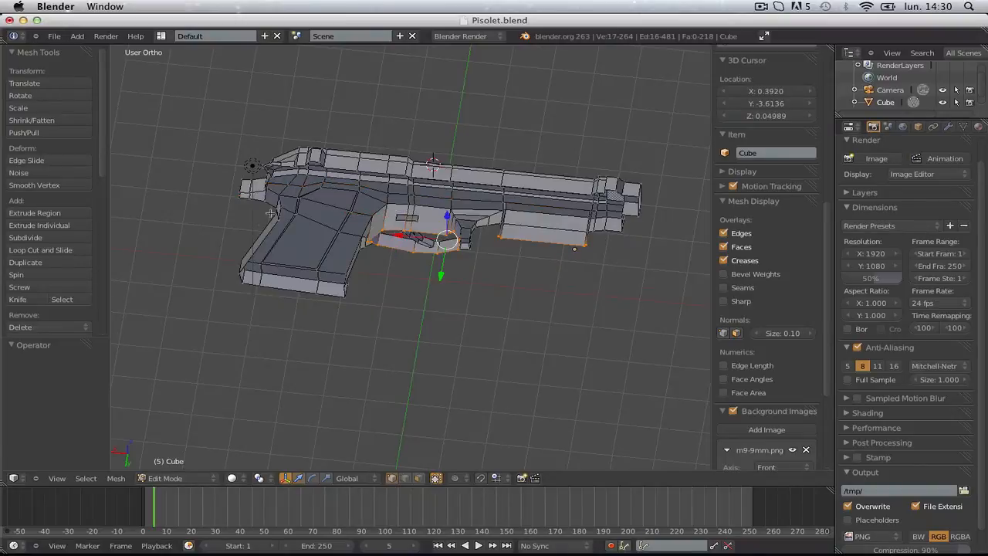
middle_drag(270, 212, 308, 279)
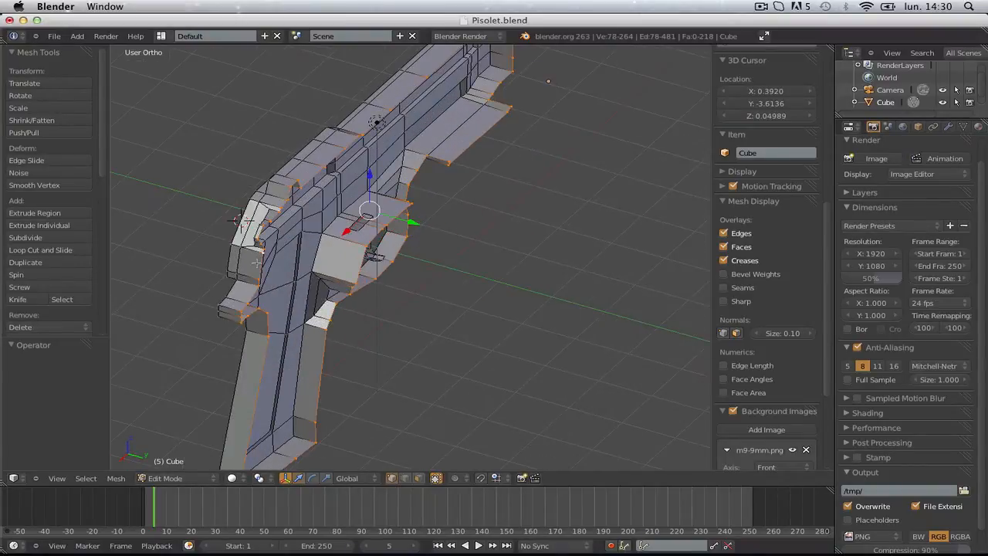
middle_drag(256, 262, 342, 221)
scroll(355, 255, up, 4)
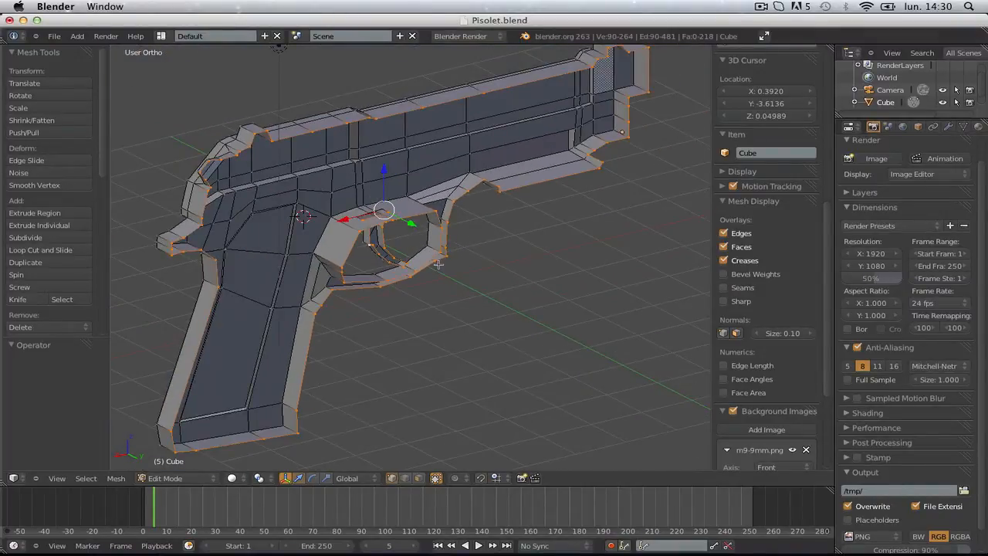
key(s)
key(y)
key(0)
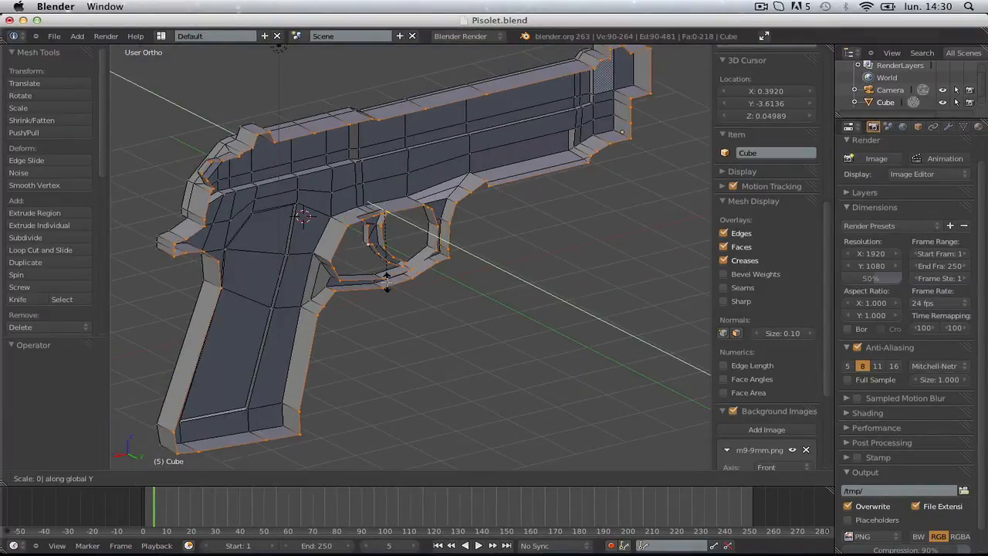
key(Return)
key(Tab)
scroll(403, 274, down, 1)
middle_drag(406, 270, 540, 294)
right_click(545, 296)
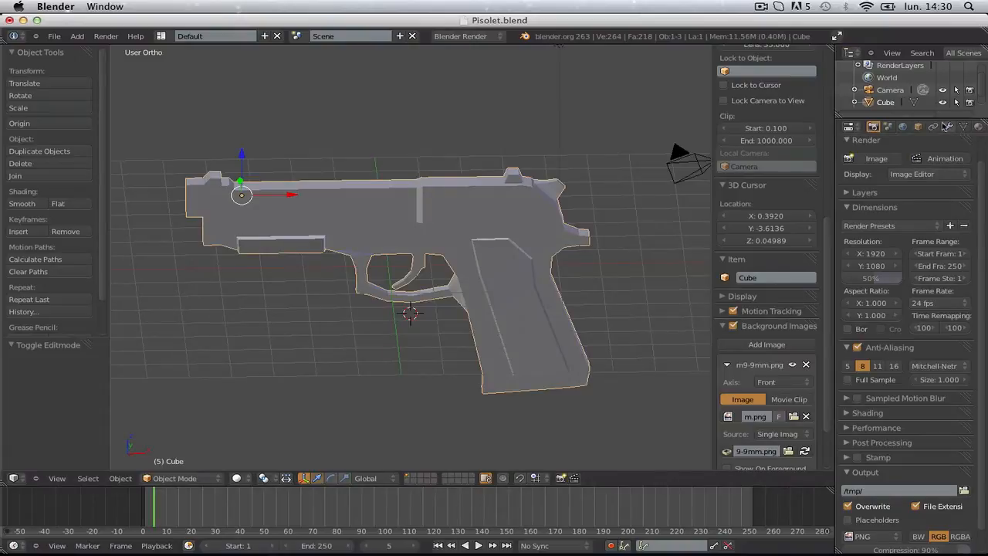
- Show the pistol's modifier settings, try moving its whole mesh in top view, and undo the move
click(948, 126)
click(904, 169)
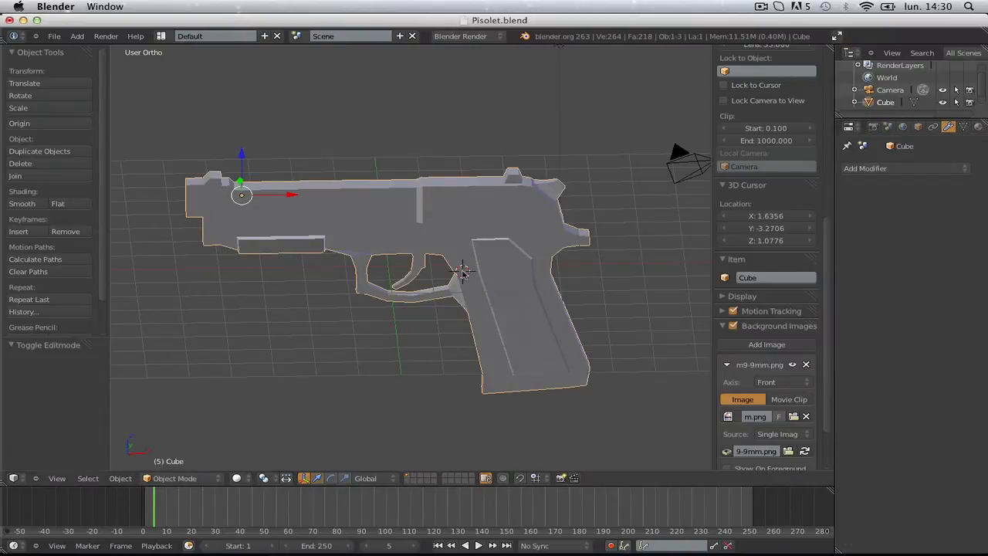
key(KP_7)
key(Tab)
key(a)
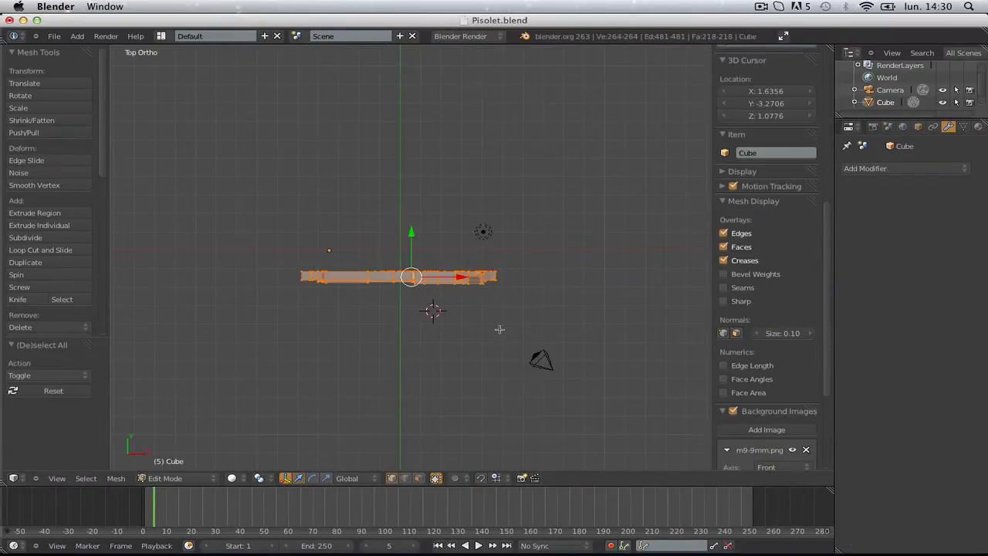
key(g)
click(469, 326)
key(super+z)
key(Tab)
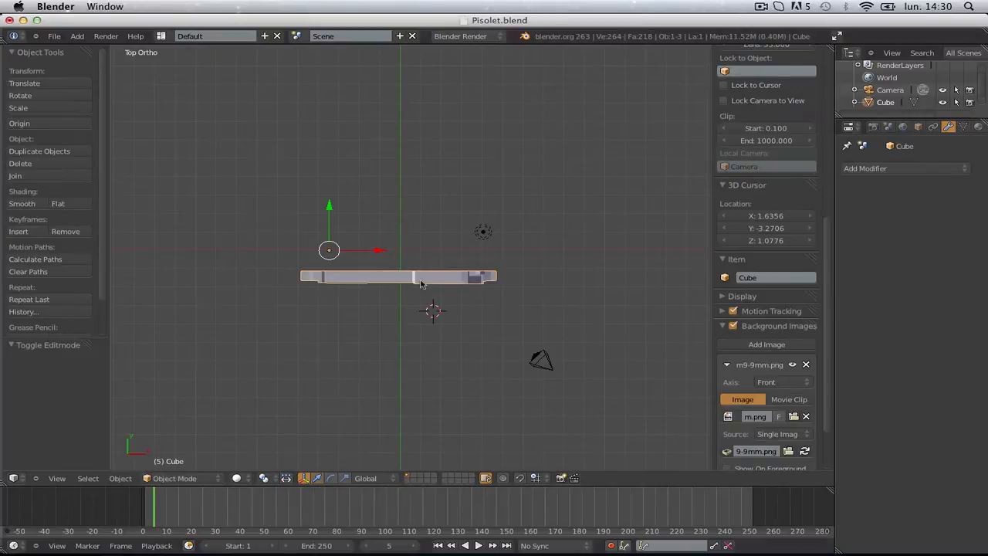
- Reset the 3D cursor to the world origin and show the pistol in front view
key(shift+c)
scroll(433, 284, up, 5)
key(a)
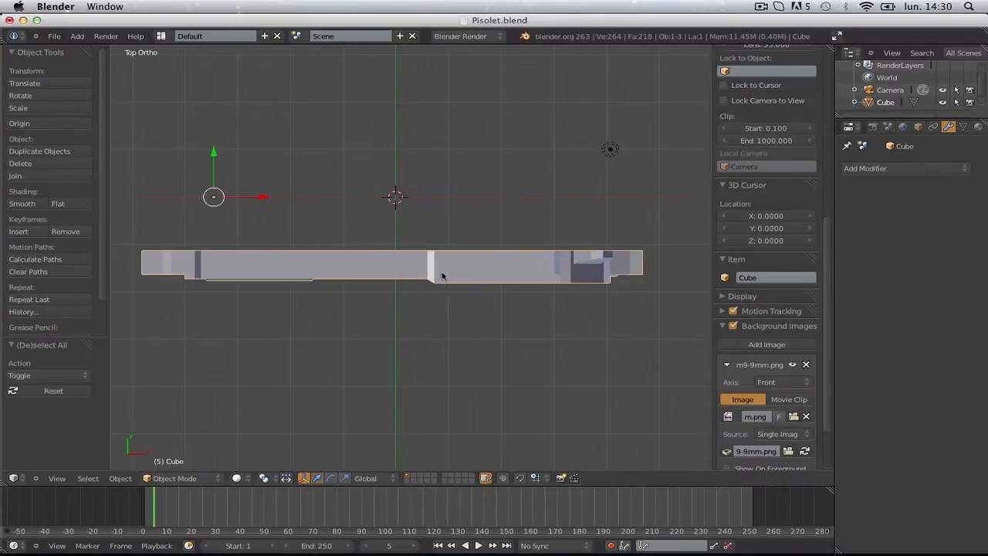
middle_drag(430, 296, 409, 224)
key(KP_1)
scroll(417, 240, down, 2)
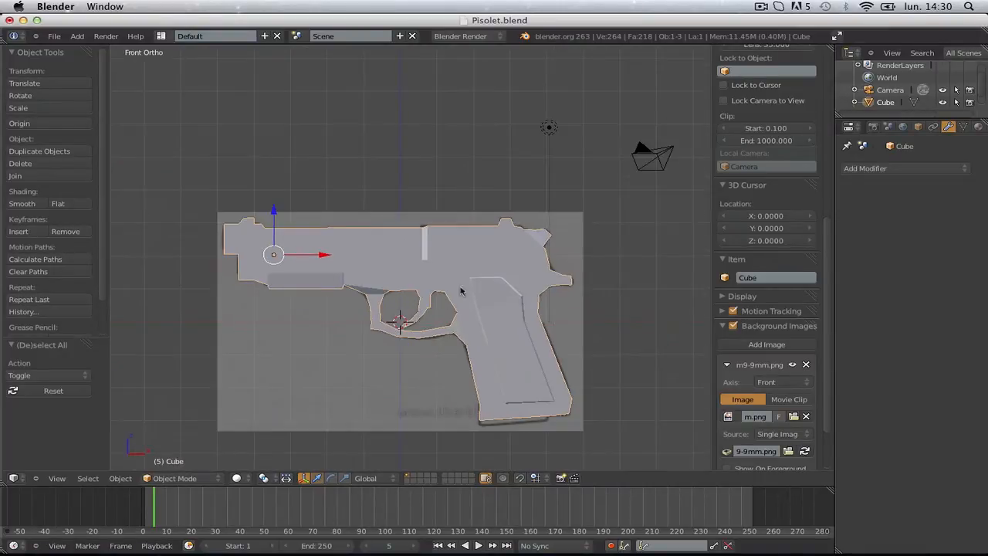
- Try to move the pistol object in front view and undo the move
key(g)
click(435, 308)
key(super+z)
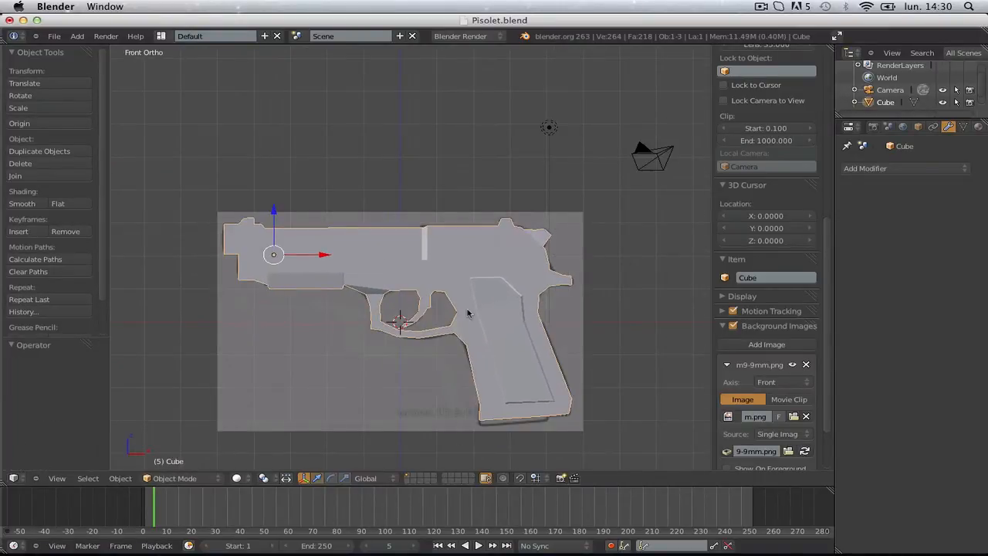
key(g)
right_click(563, 363)
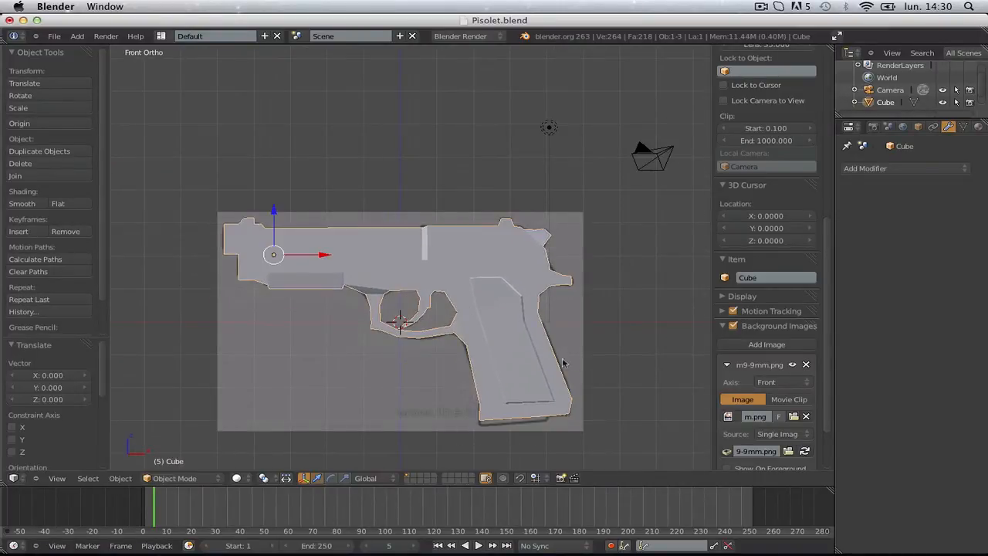
- Remove the m9-9mm.png background image and try repositioning the pistol in front view
click(807, 365)
key(g)
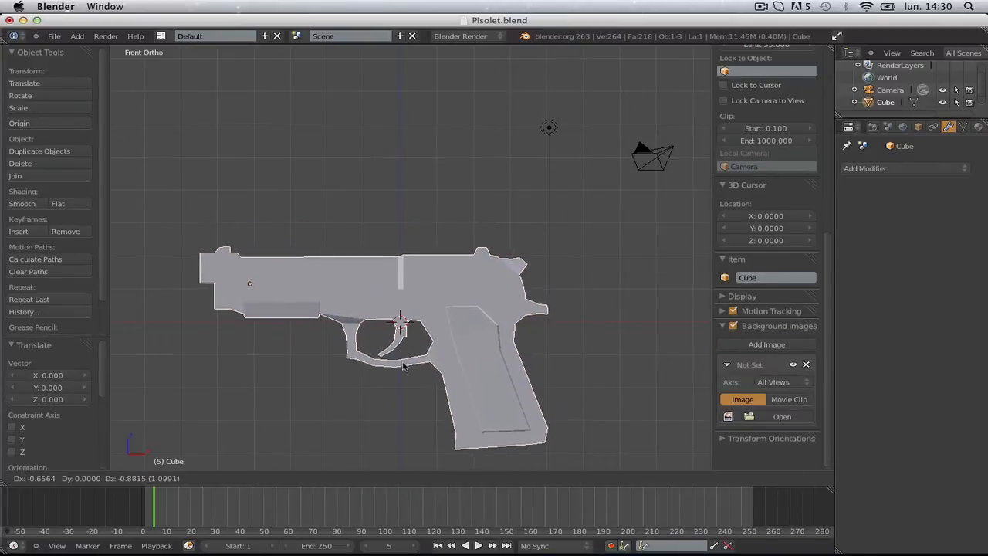
right_click(402, 366)
- Select the pistol object and bring up its Set Origin options
key(a)
middle_drag(402, 366, 499, 379)
key(ctrl+shift+alt+c)
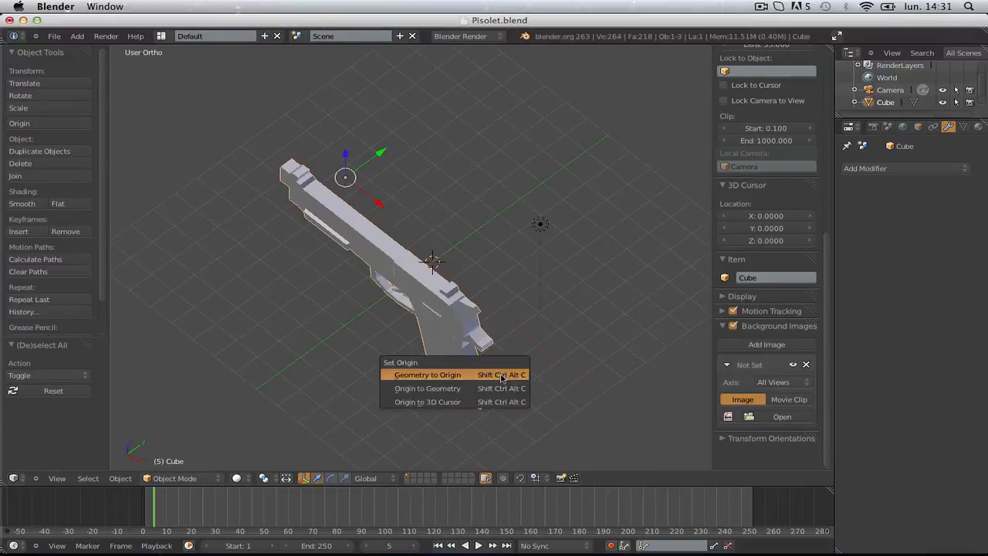
- Set the pistol's origin to the 3D cursor and add a Mirror modifier working on the Y axis only
click(494, 403)
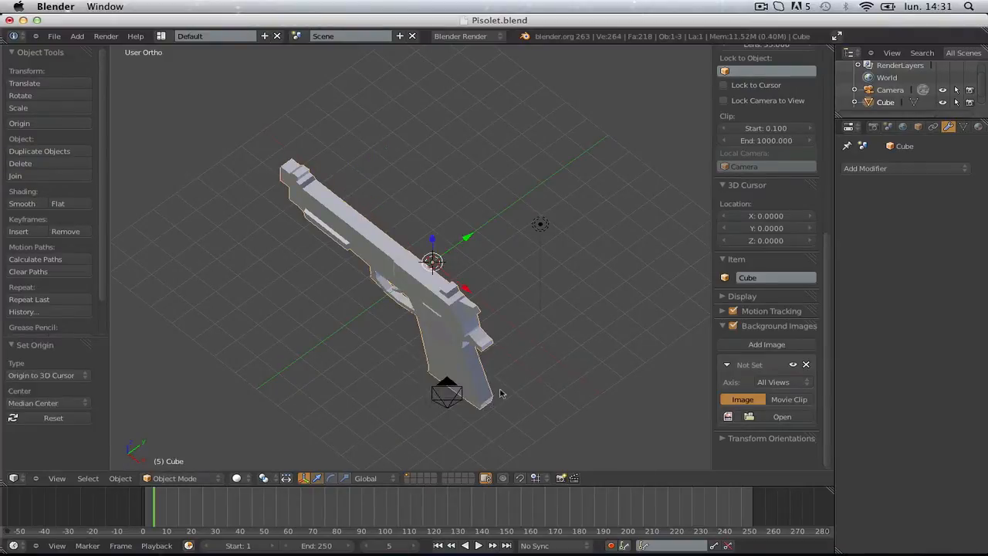
key(KP_7)
scroll(450, 264, up, 2)
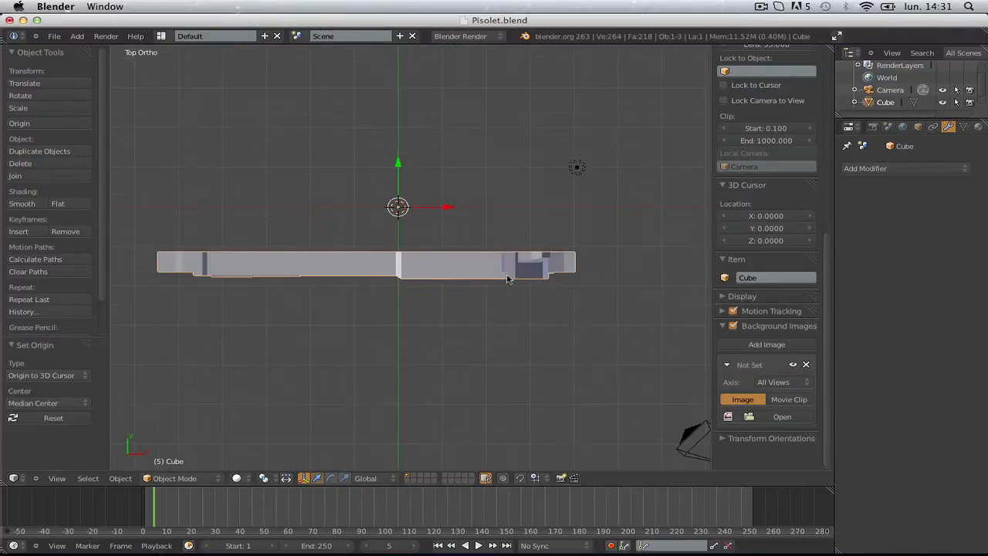
click(900, 169)
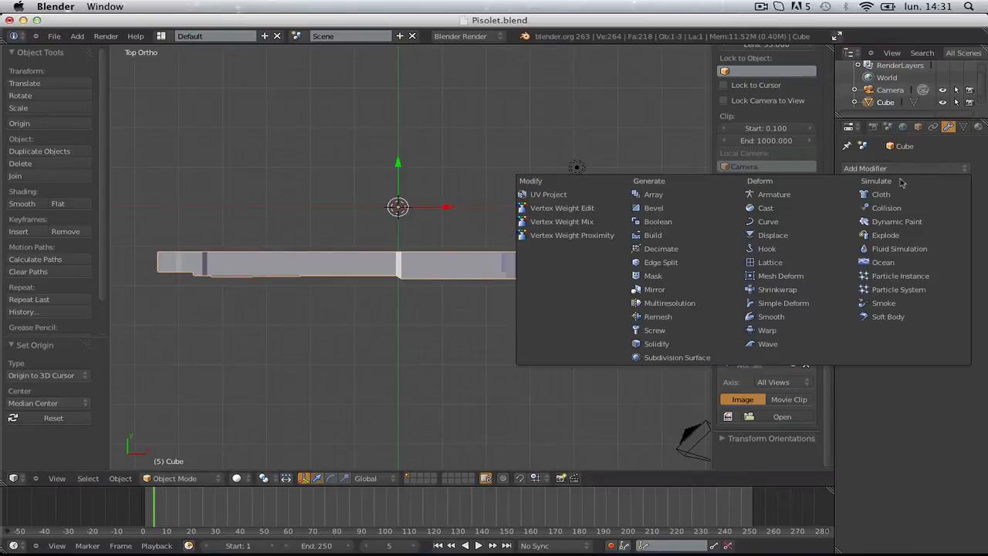
click(710, 287)
click(857, 240)
click(857, 253)
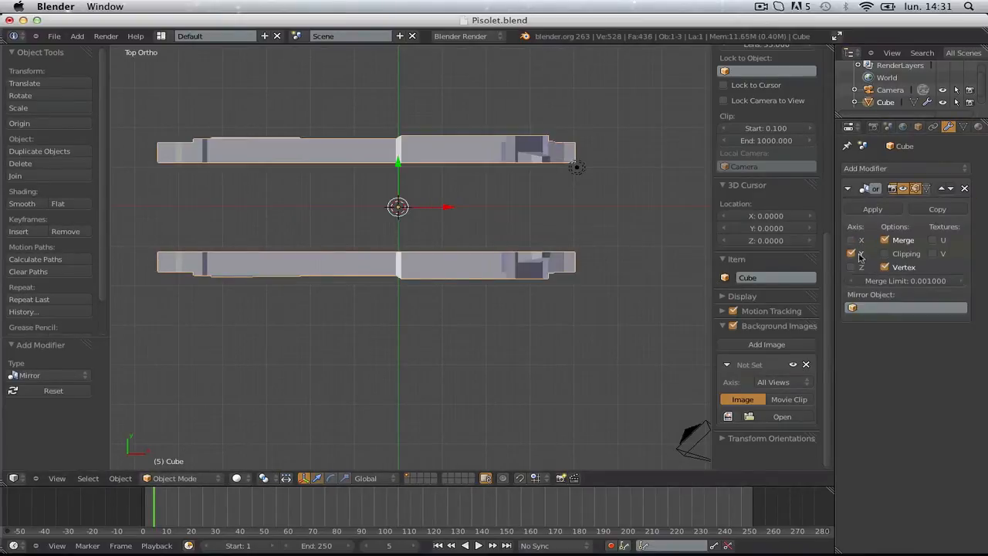
- Turn on the mirror's Clipping and move the whole pistol mesh along Y until both halves meet at the mirror plane
key(Tab)
key(a)
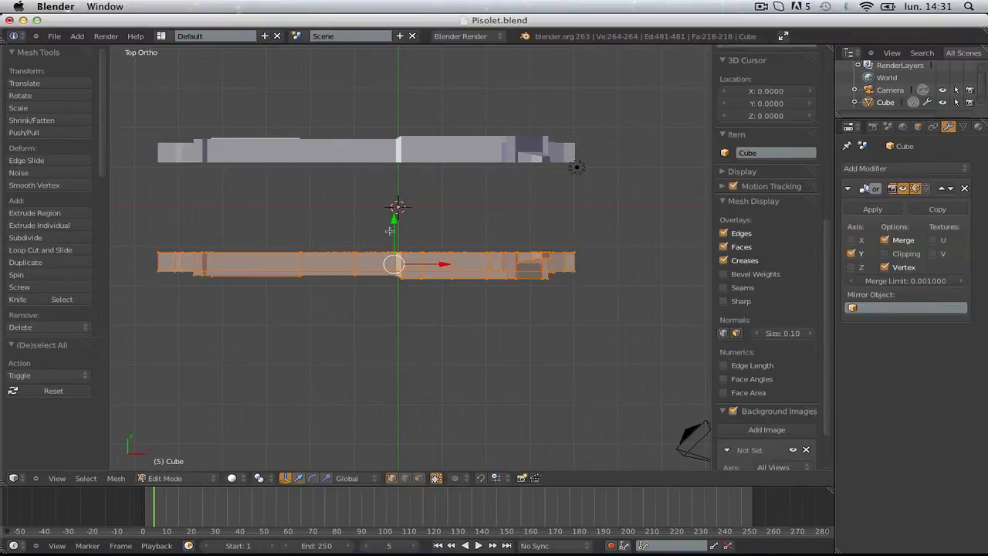
key(g)
click(396, 193)
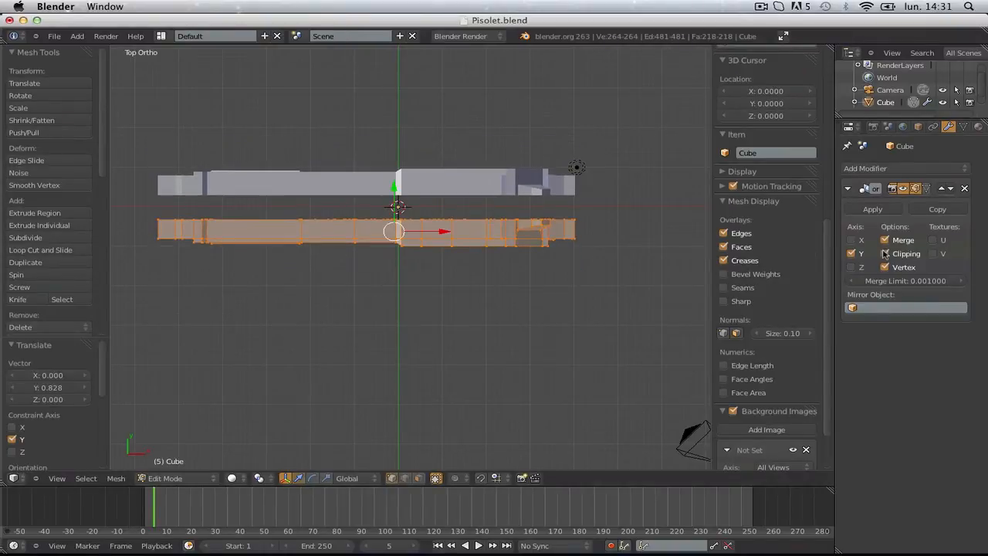
key(g)
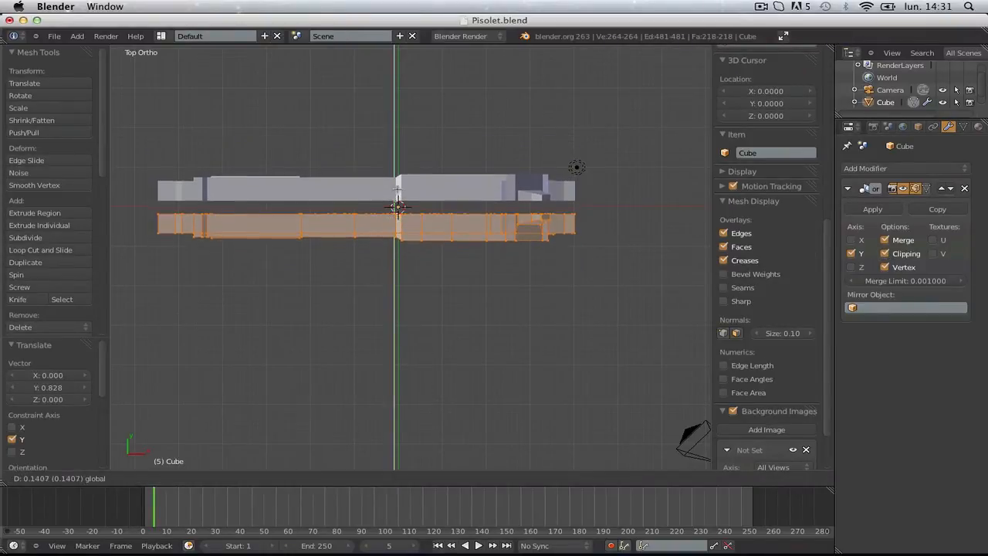
click(397, 207)
key(Tab)
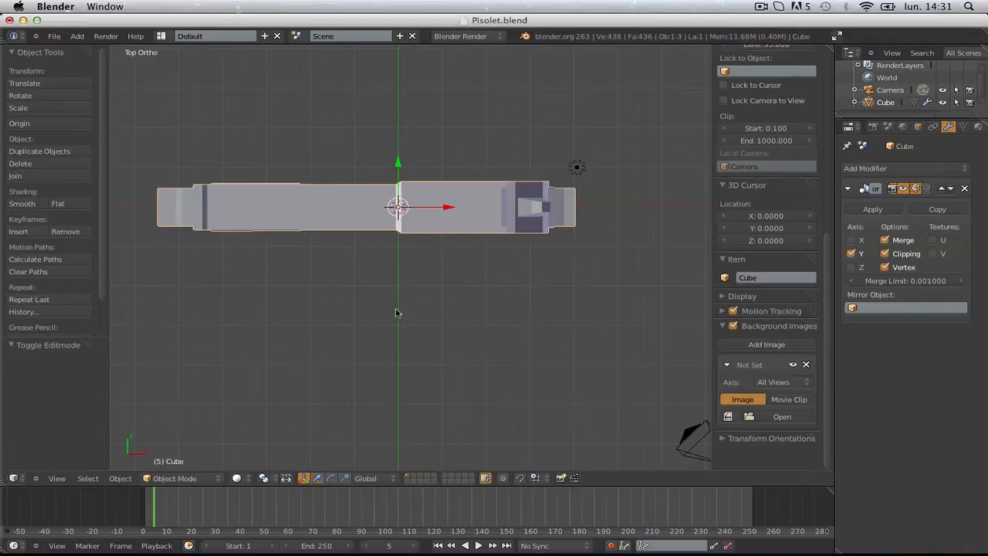
middle_drag(400, 313, 456, 254)
key(Tab)
key(Tab)
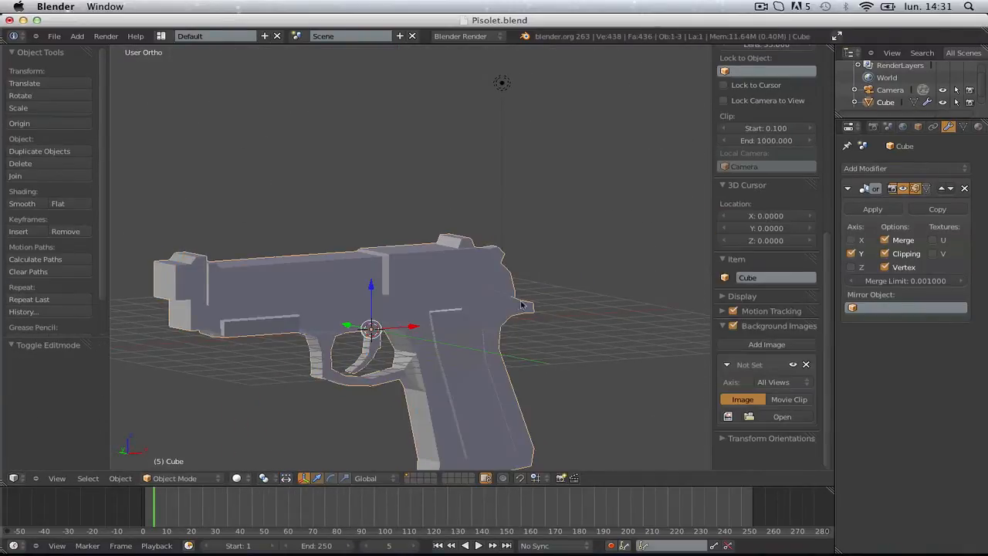
middle_drag(521, 306, 467, 317)
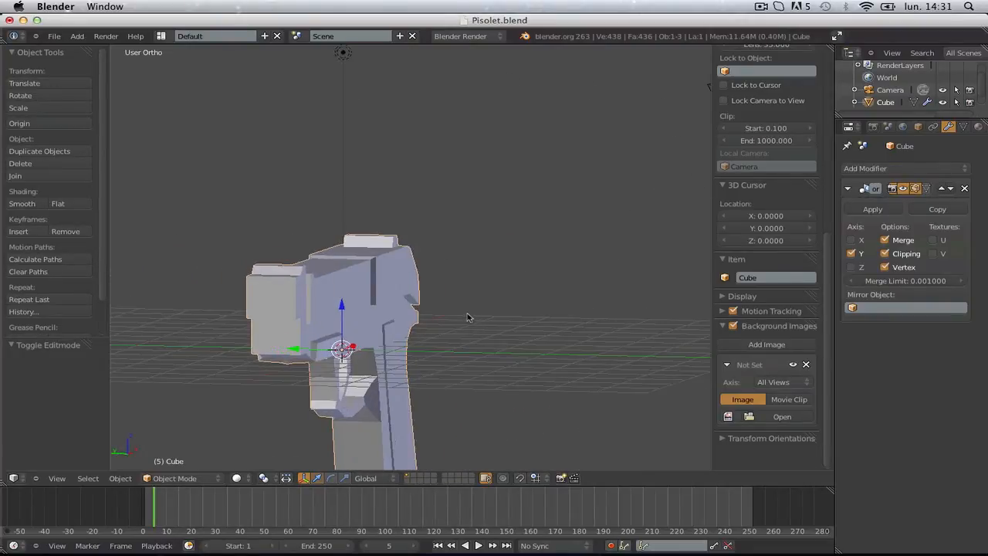
- Place the 3D cursor beside the slide in left view and add a mesh cylinder with 8 vertices there
key(a)
key(KP_1)
key(ctrl+KP_3)
scroll(357, 276, down, 2)
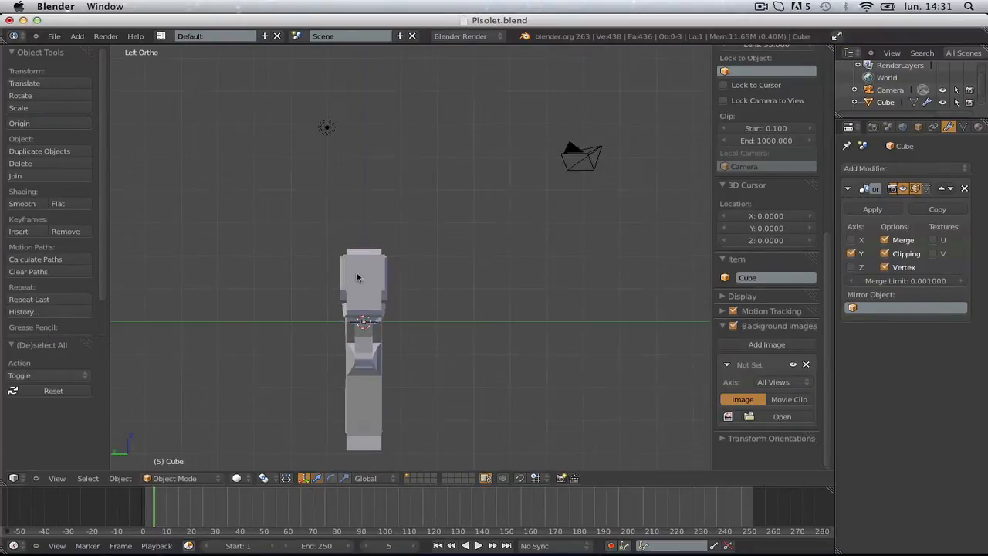
shift+middle_drag(445, 280, 383, 262)
click(386, 261)
key(shift+a)
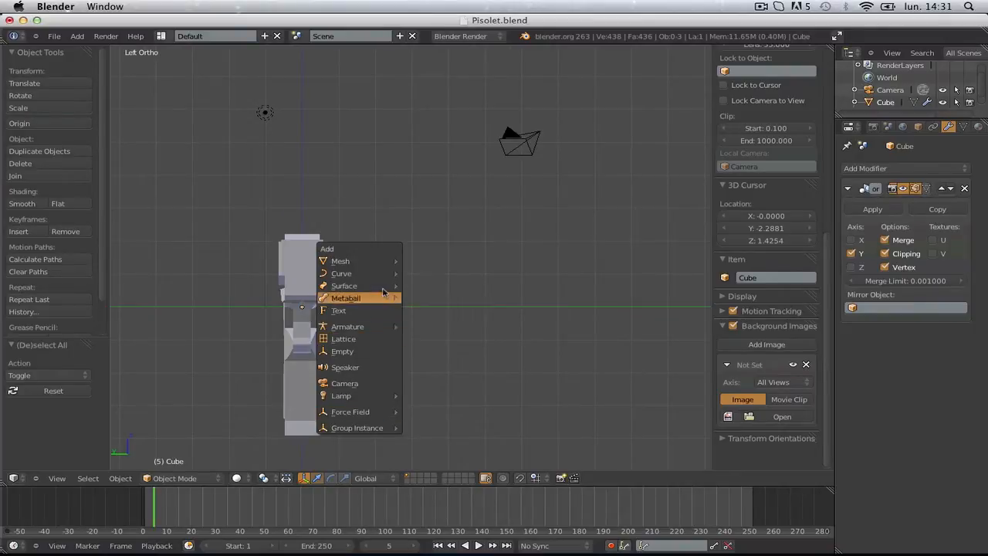
mouse_move(385, 395)
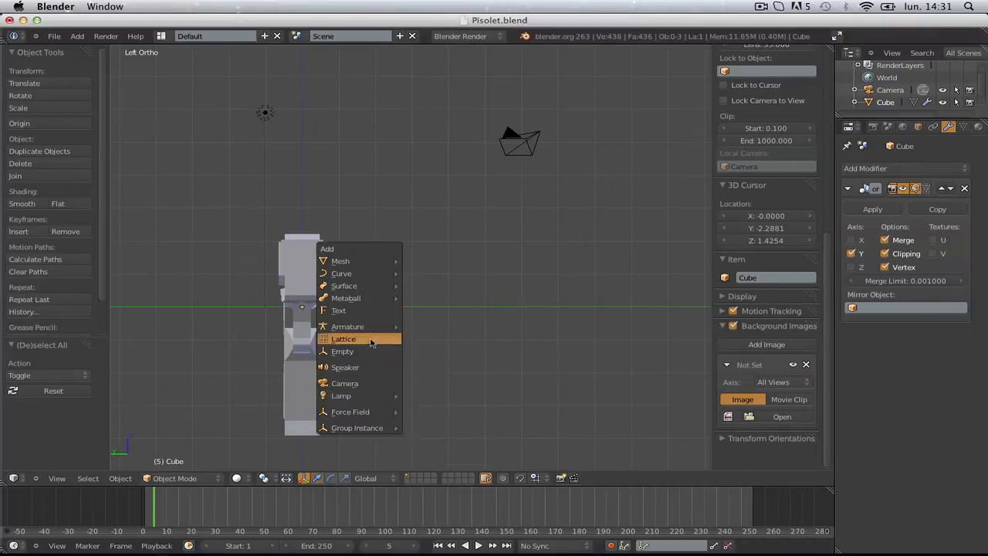
mouse_move(353, 260)
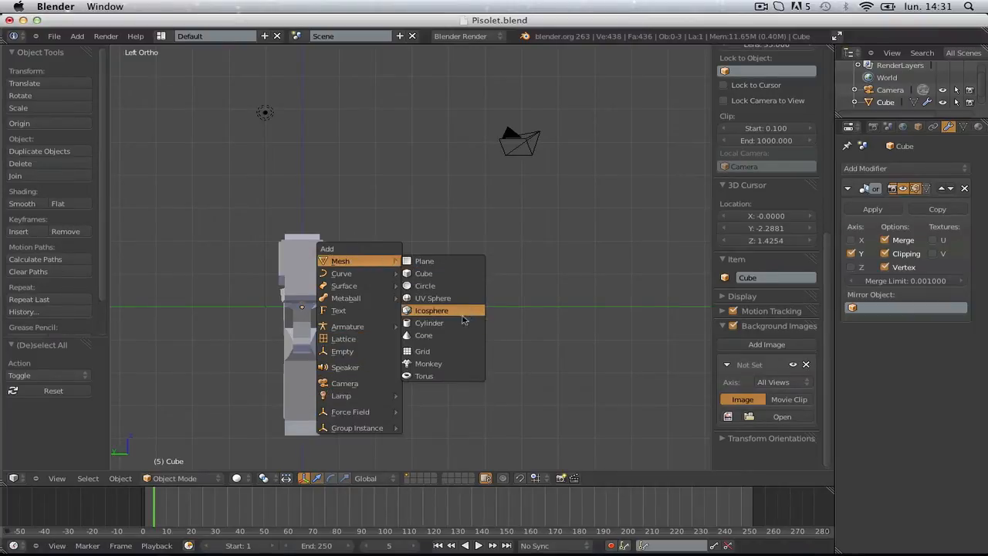
click(432, 323)
text(8)
key(Return)
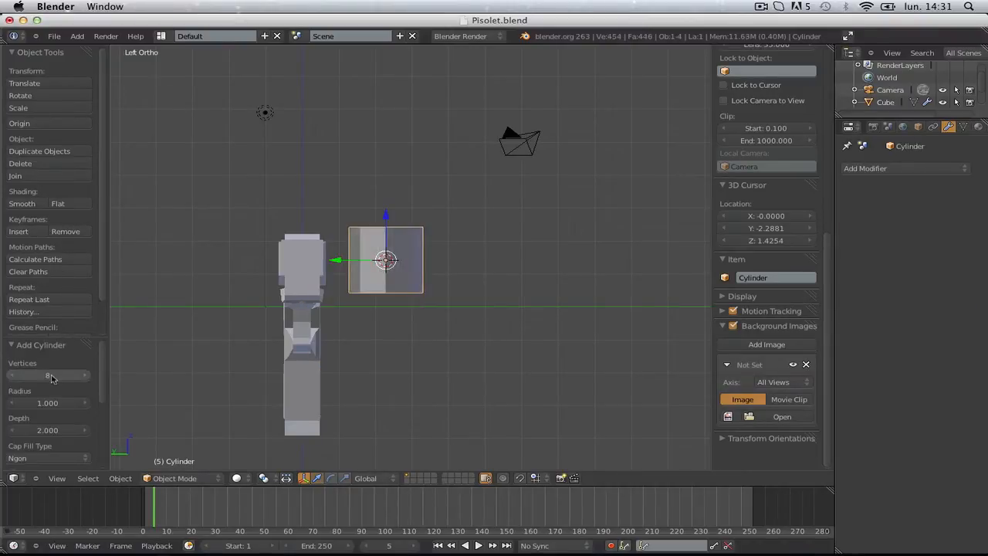
- Rotate the cylinder 90° about X and 90° about Z, and scale it by about 0.38
text(rx90)
key(Return)
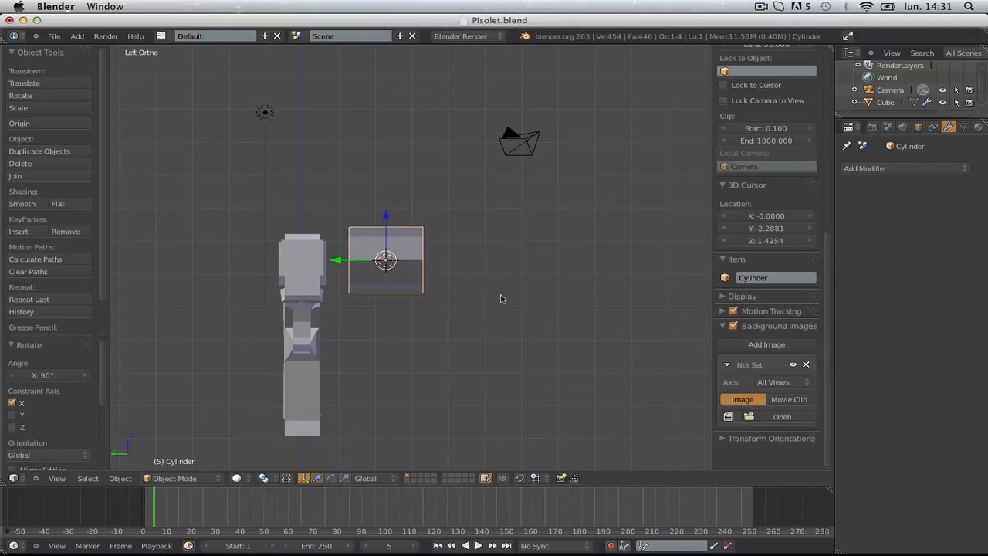
text(rz90)
key(Return)
key(s)
click(432, 276)
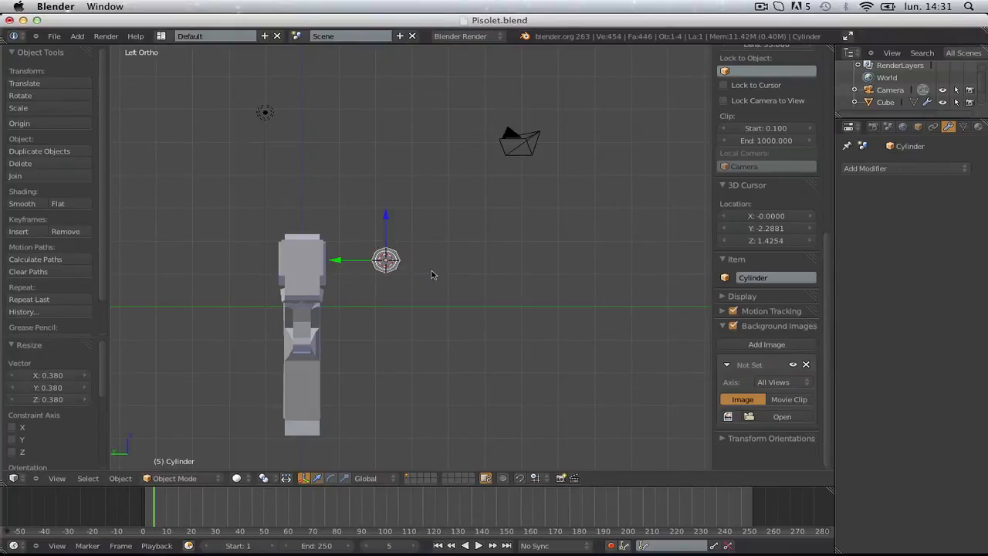
- Move the cylinder to the pistol's muzzle in front view and scale it by about 0.47
key(ctrl+KP_3)
key(KP_1)
shift+middle_drag(420, 272, 587, 277)
key(g)
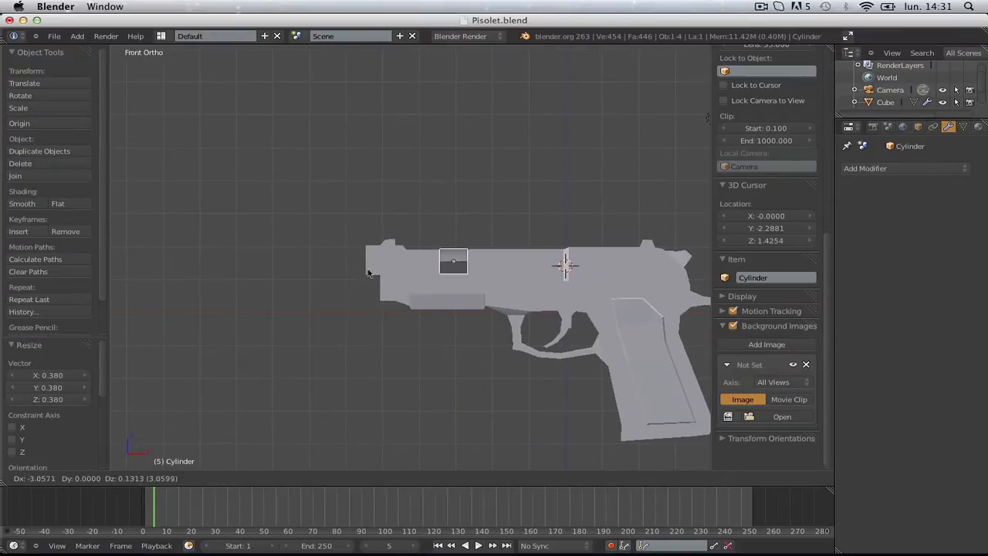
click(385, 267)
scroll(385, 272, up, 5)
key(s)
click(333, 269)
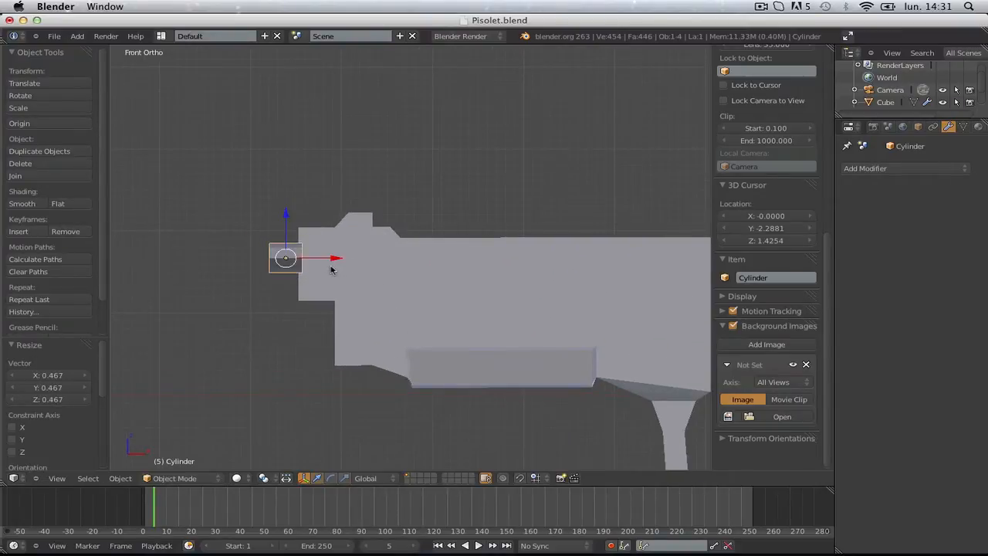
- Scale the cylinder by about 1.75 in left view and move it sideways onto the centre of the muzzle
key(KP_4)
key(ctrl+KP_3)
scroll(441, 285, down, 3)
key(s)
click(530, 294)
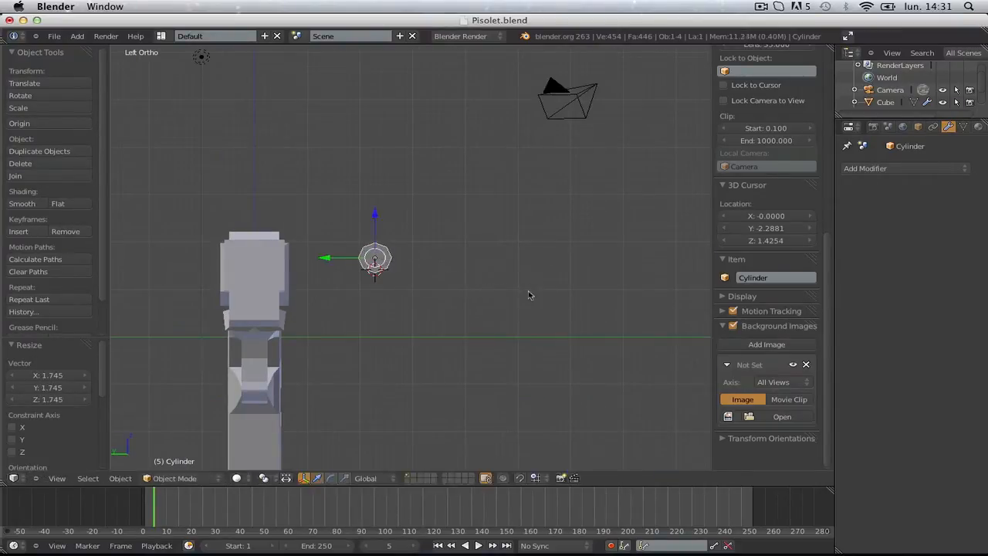
key(g)
click(405, 296)
- Delete the cylinder's end face that lies inside the pistol body
key(Tab)
key(KP_3)
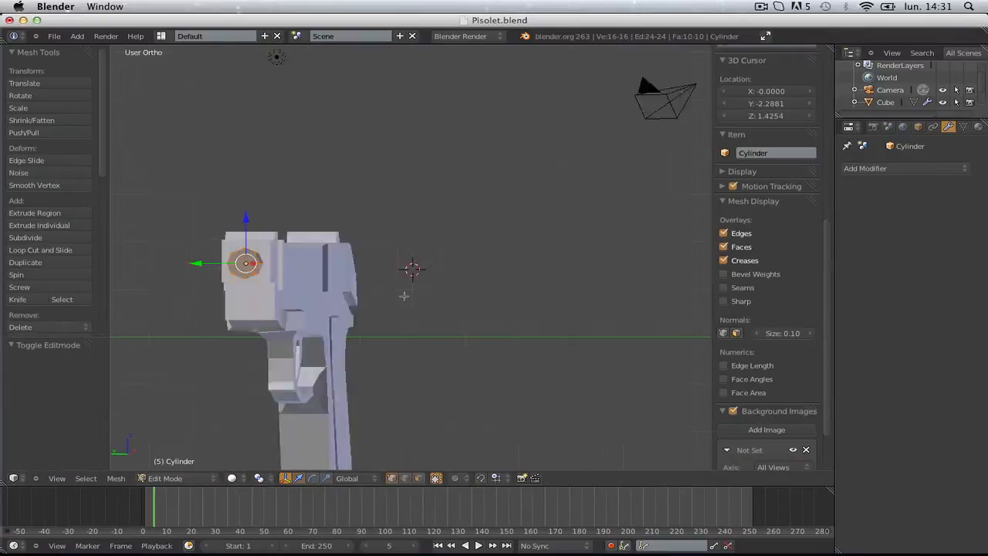
key(KP_1)
key(z)
scroll(360, 255, up, 2)
key(a)
key(b)
drag(336, 225, 278, 294)
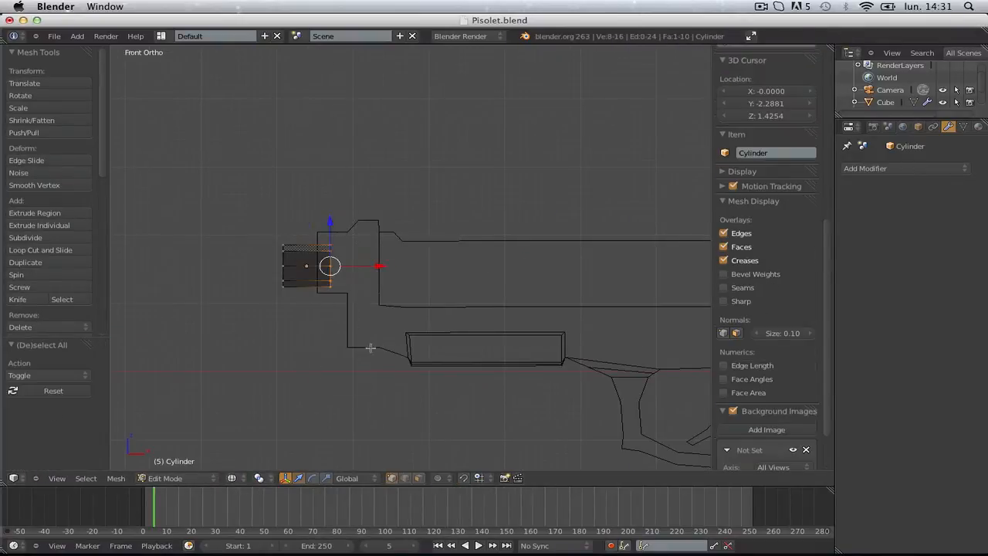
key(x)
click(390, 222)
- Delete the cylinder's vertices on the positive Y side in top view, keeping only one half for mirroring
key(KP_7)
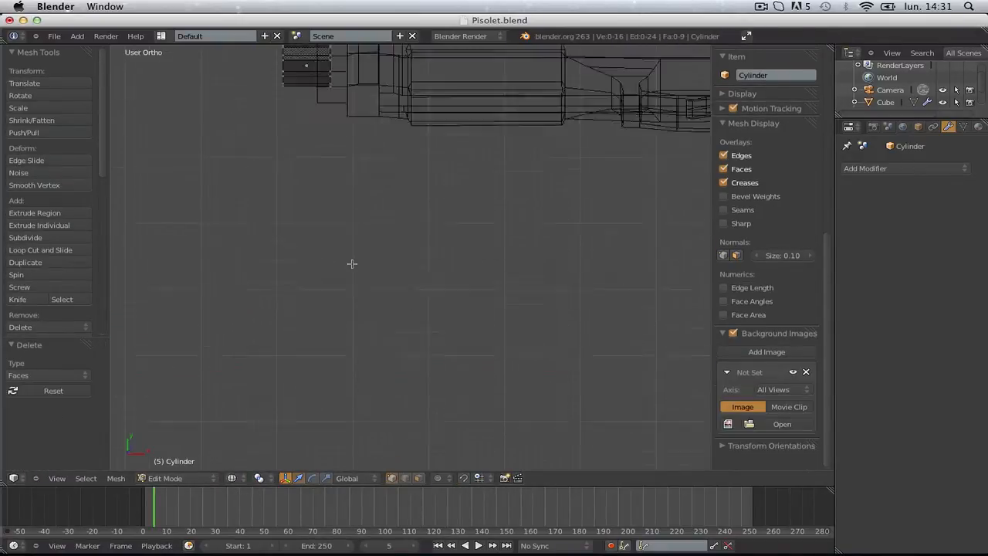
shift+middle_drag(397, 124, 405, 248)
scroll(405, 249, up, 2)
key(b)
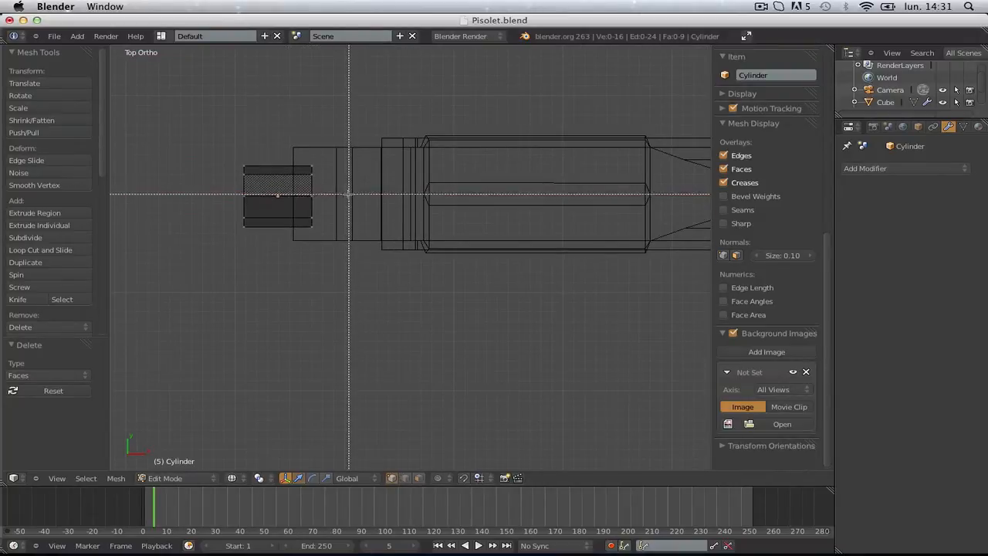
drag(217, 147, 219, 148)
key(x)
click(398, 149)
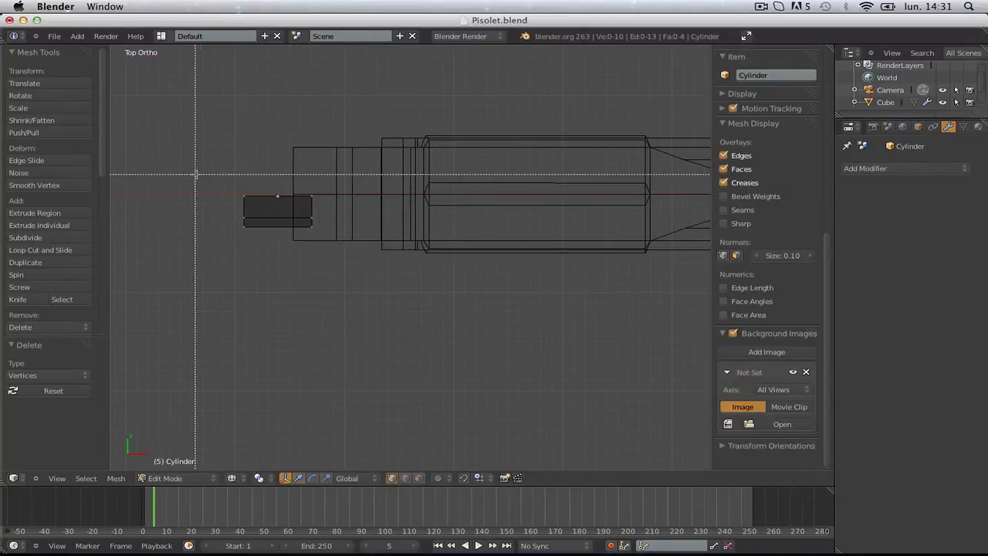
key(a)
key(Tab)
- Join the half cylinder into the pistol mesh and move it along Y onto the mirror plane
right_click(355, 237)
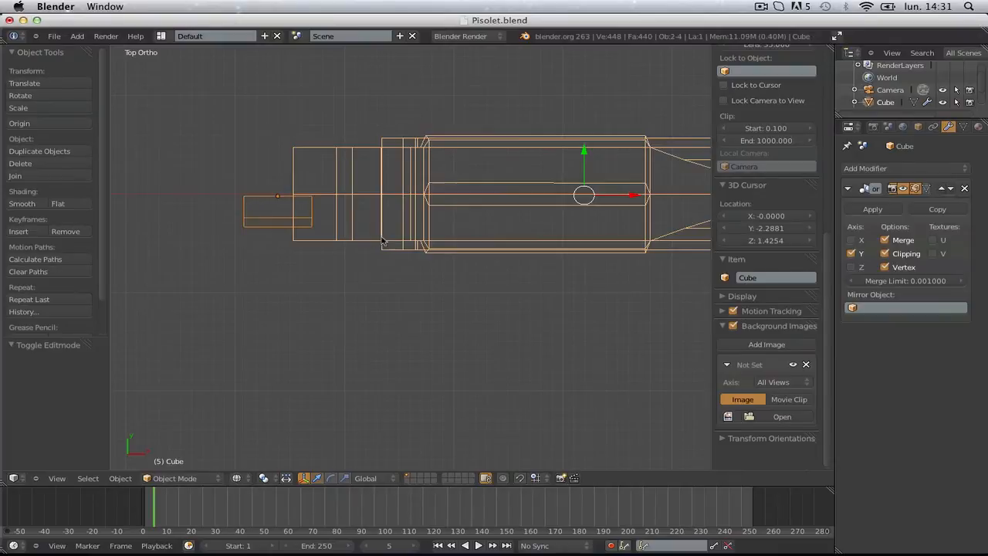
key(Tab)
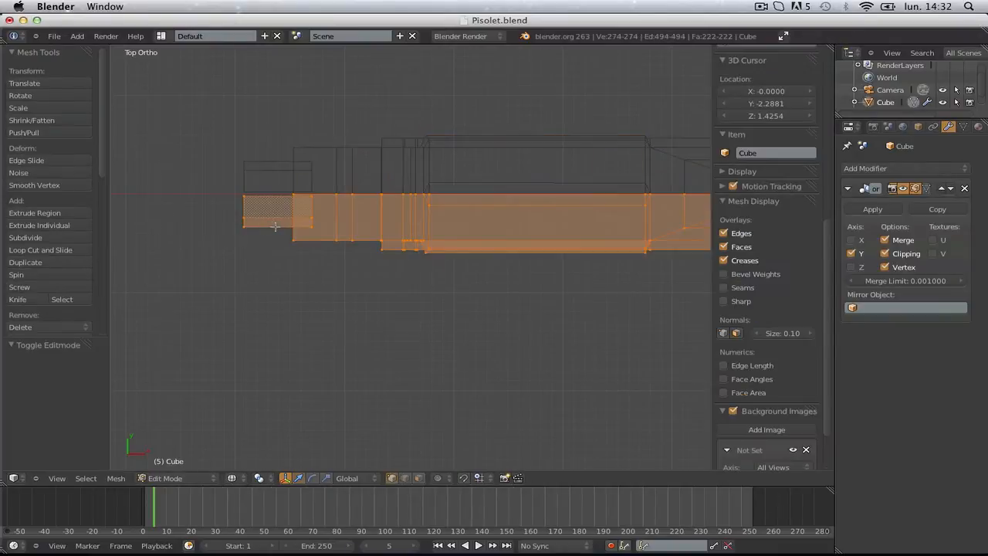
key(a)
right_click(262, 219)
key(g)
key(y)
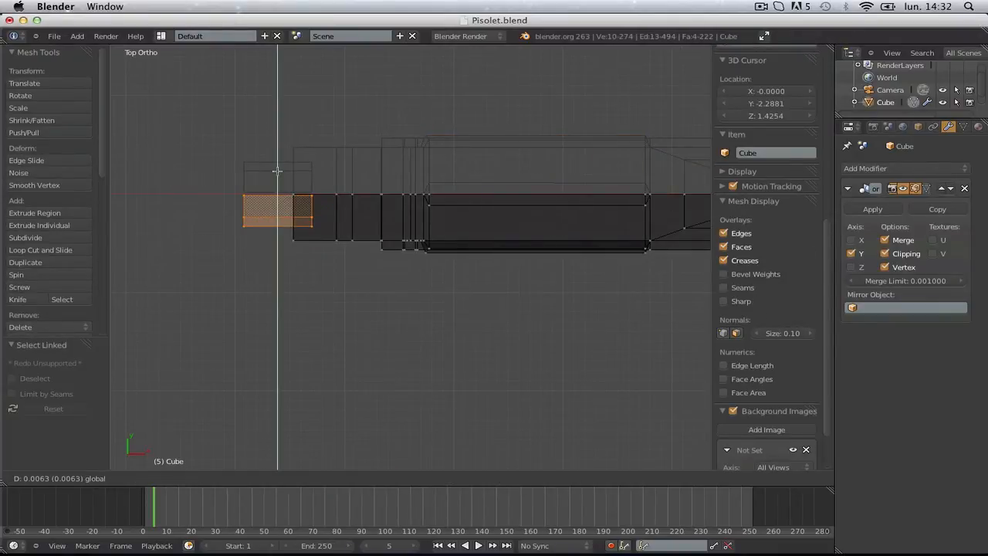
click(278, 169)
key(Tab)
scroll(294, 261, down, 3)
key(a)
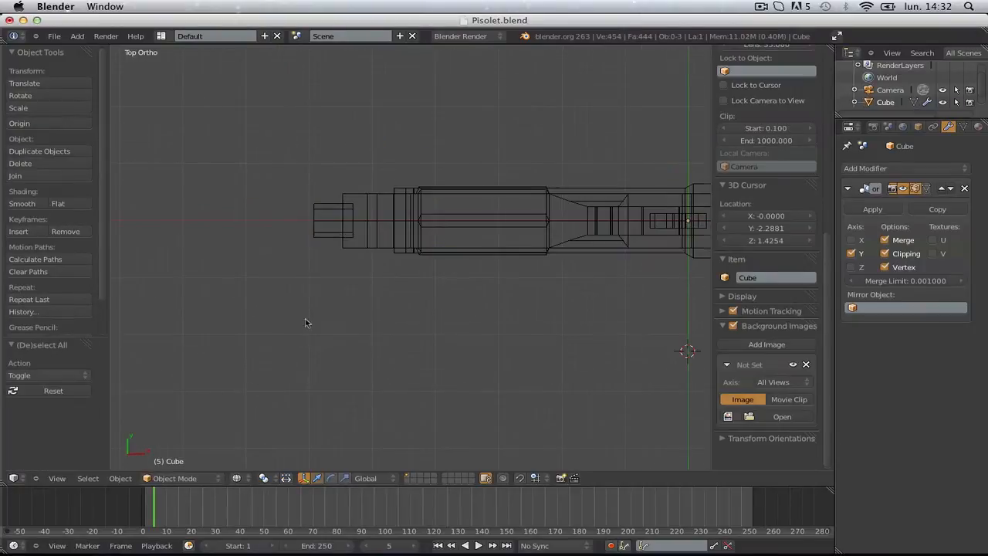
- Fill a four-sided face across the inner part of the muzzle cylinder's open front end
mouse_move(307, 322)
middle_down()
mouse_move(433, 313)
mouse_move(432, 250)
middle_up()
key(z)
middle_drag(447, 309, 356, 301)
scroll(332, 294, up, 4)
key(Tab)
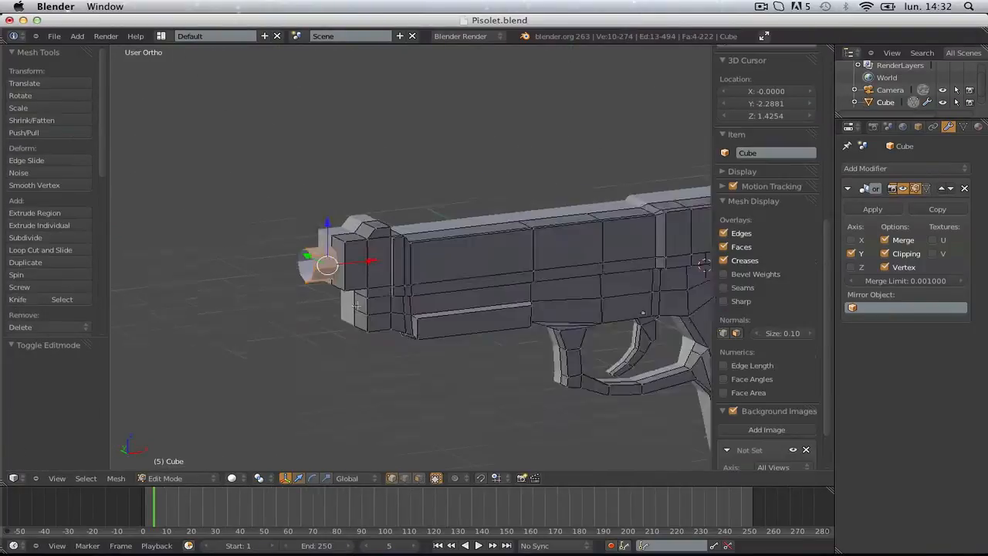
key(z)
mouse_move(256, 273)
middle_down()
mouse_move(276, 290)
mouse_move(337, 292)
middle_up()
key(a)
alt+right_click(289, 264)
key(a)
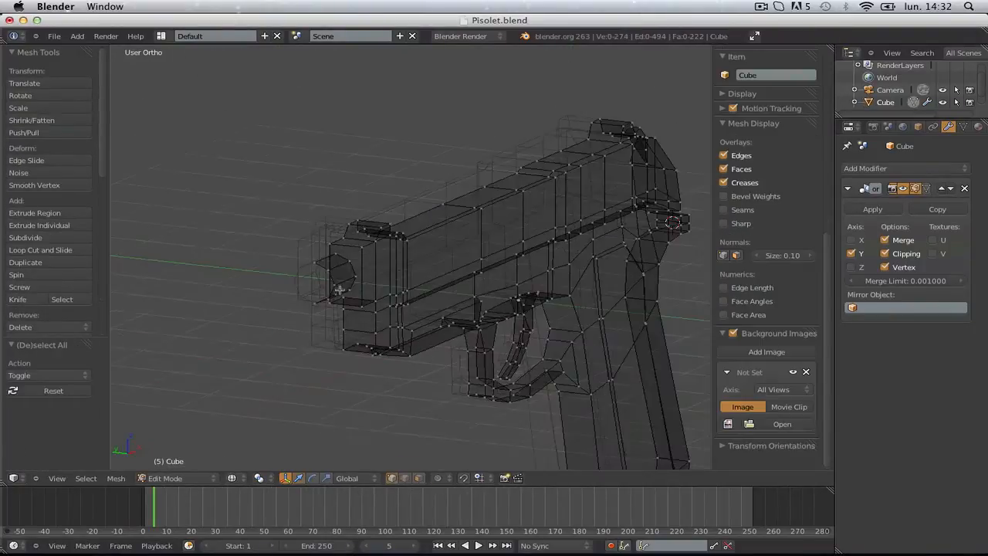
scroll(336, 295, up, 5)
middle_drag(259, 289, 413, 289)
right_click(372, 260)
shift+right_click(399, 279)
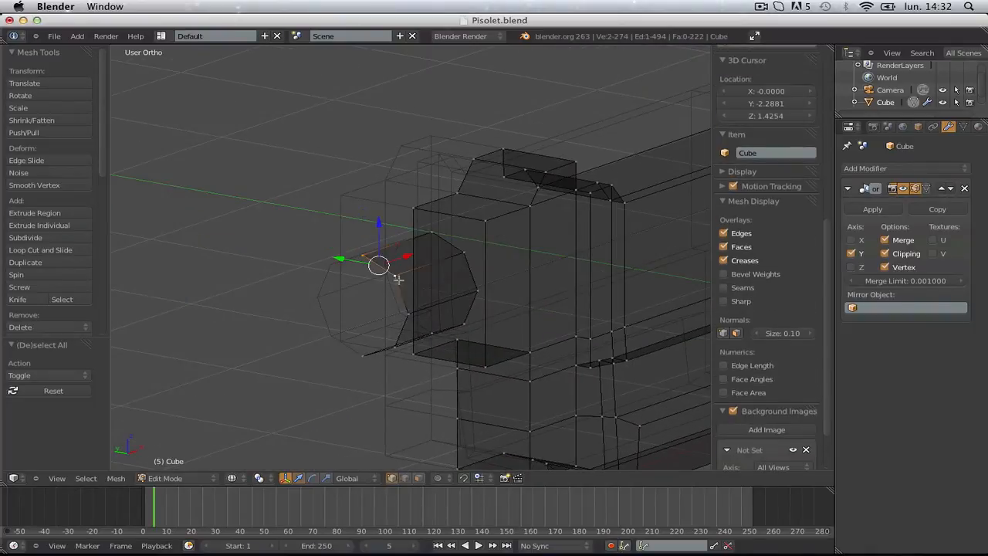
key(f)
- Fill the remaining triangular gap at the muzzle's front end and return to Object Mode with solid shading
key(a)
alt+right_click(399, 311)
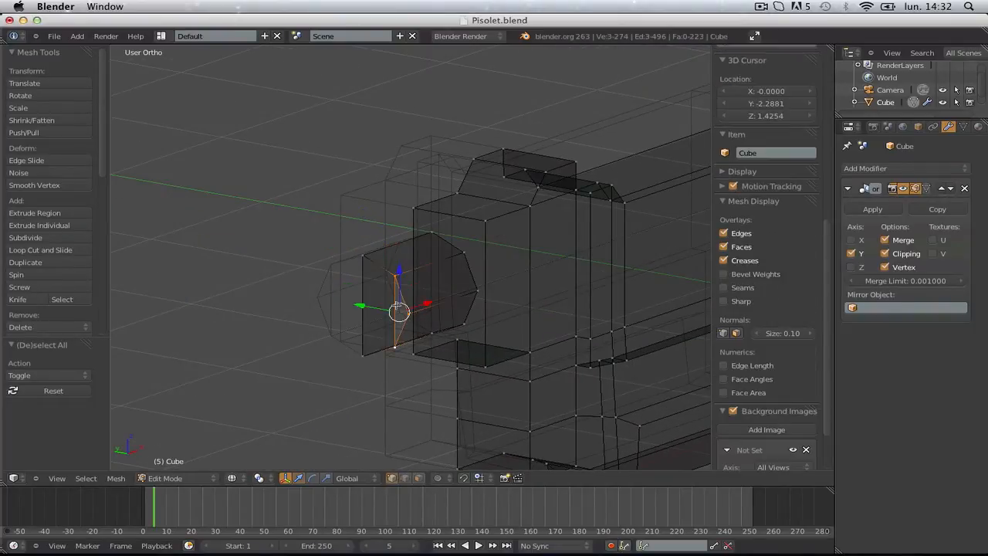
key(f)
key(Tab)
key(z)
scroll(432, 311, down, 5)
scroll(446, 314, down, 4)
middle_drag(446, 314, 466, 281)
scroll(489, 283, down, 3)
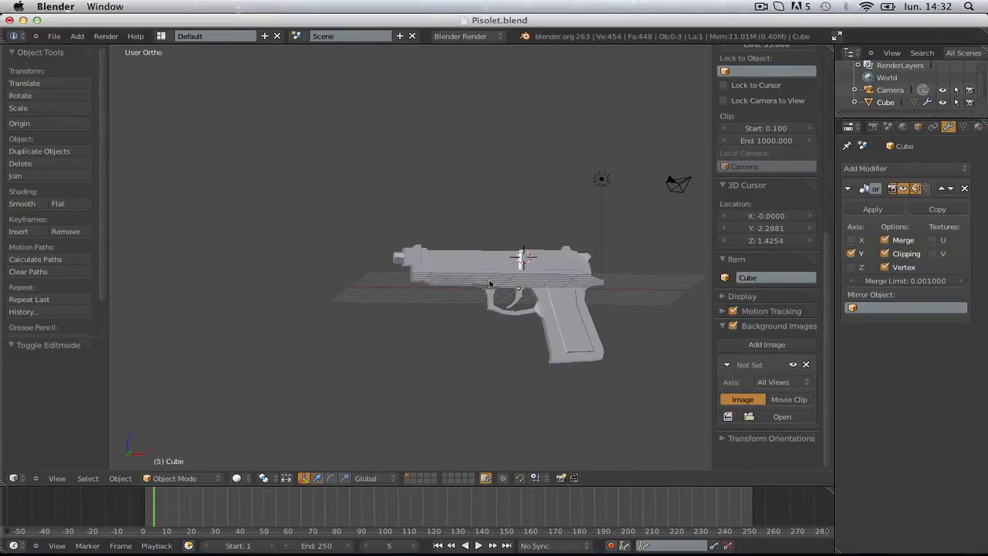
- Save the pistol file over the existing version and return to the front view of the model
key(ctrl+s)
click(491, 283)
key(KP_1)
scroll(552, 286, up, 4)
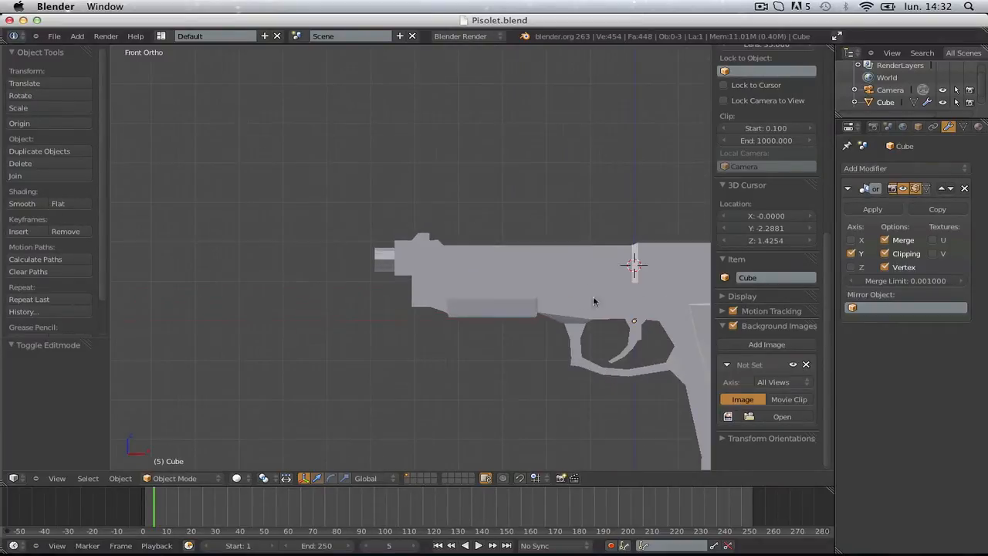
- Add a Subdivision Surface modifier to the pistol and set its shading to smooth
shift+middle_drag(594, 300, 296, 252)
right_click(362, 275)
scroll(363, 276, down, 3)
shift+middle_drag(361, 275, 382, 276)
click(900, 169)
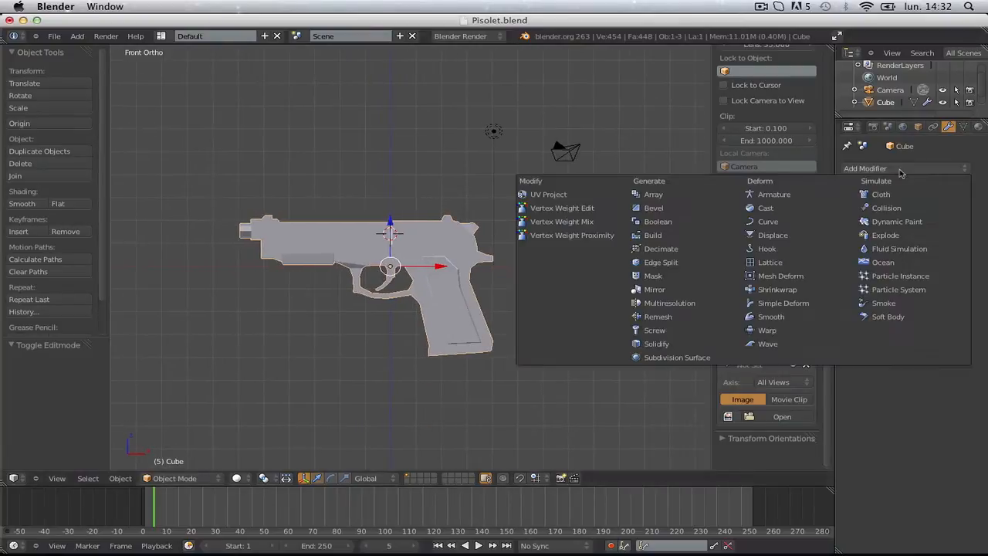
click(690, 357)
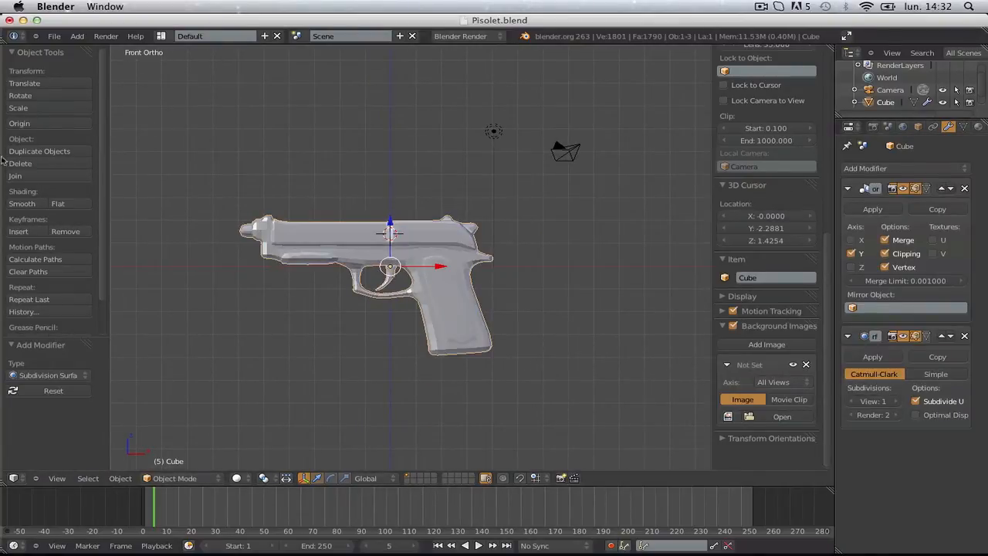
click(20, 202)
- Add a lengthwise loop cut to the pistol mesh, slid close to the slide's upper edge
scroll(377, 266, up, 3)
key(Tab)
key(z)
key(z)
key(a)
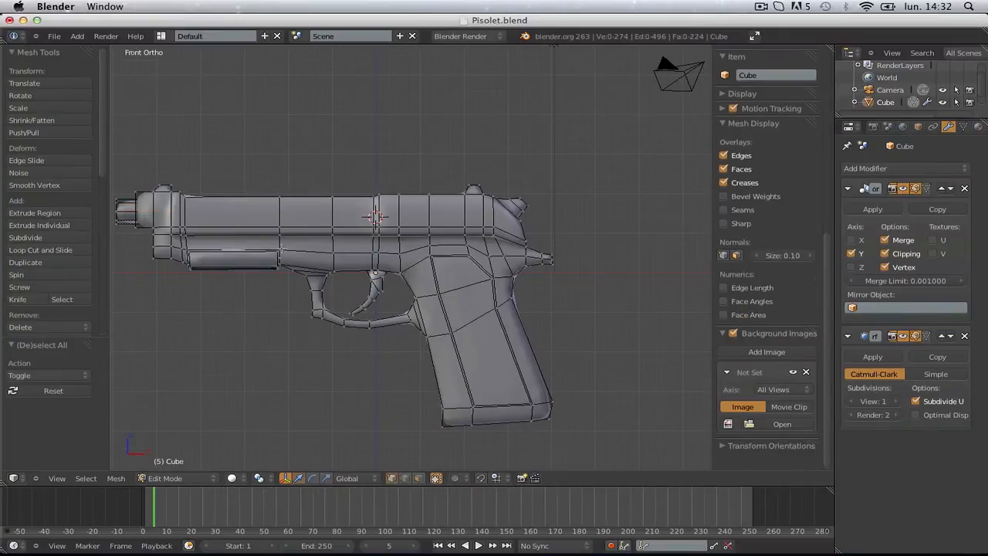
shift+middle_drag(233, 249, 433, 266)
scroll(432, 265, up, 2)
scroll(433, 266, up, 2)
key(ctrl+r)
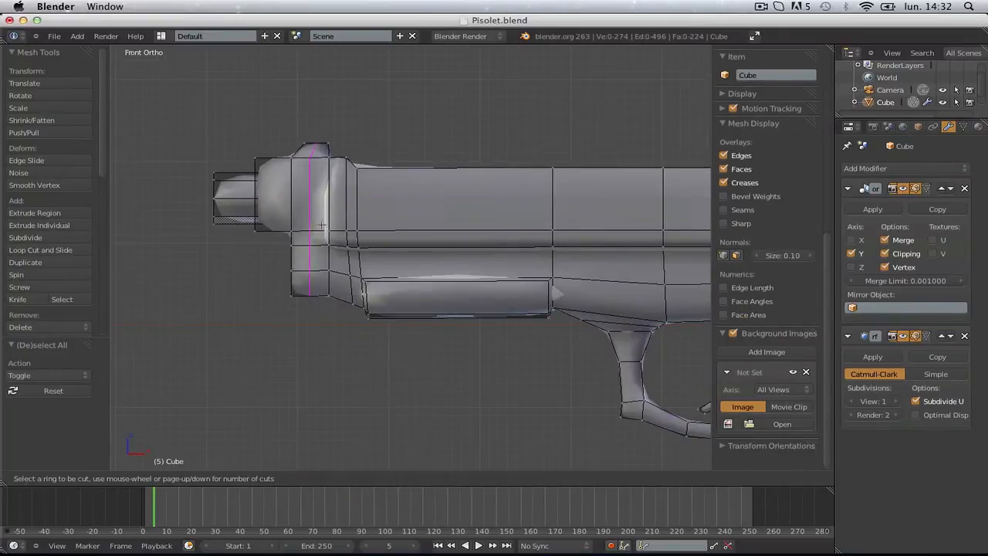
click(358, 187)
click(367, 172)
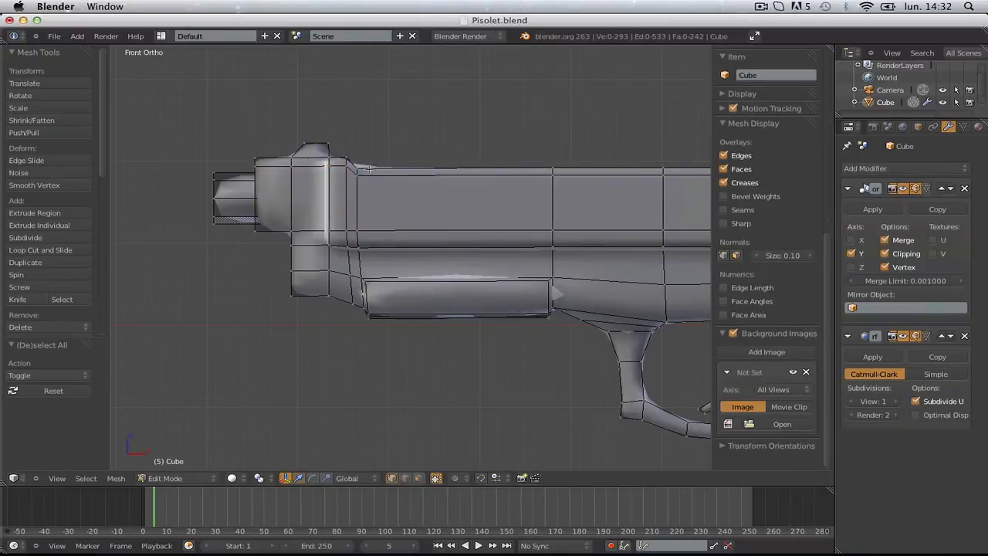
key(ctrl+r)
click(332, 238)
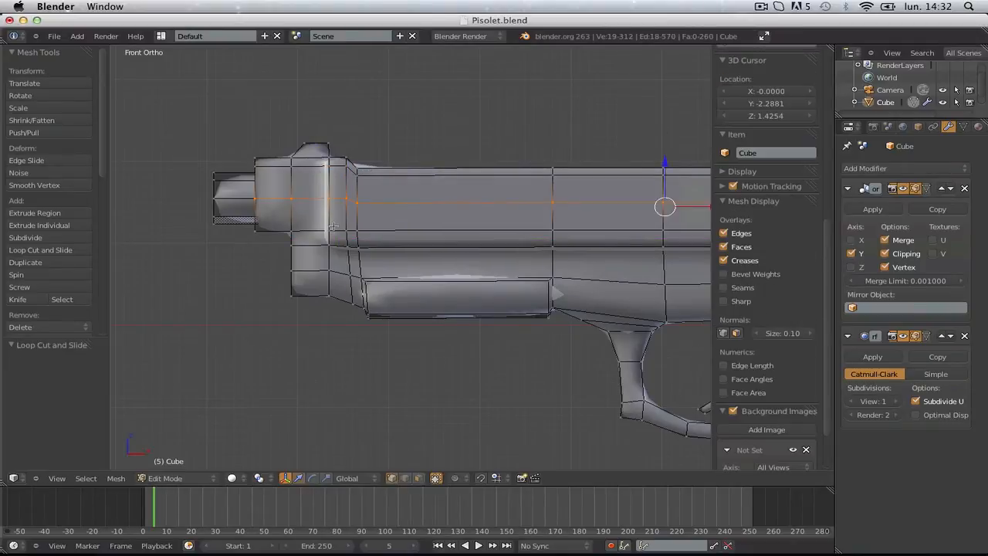
click(336, 210)
- Add vertical loop cuts just behind the muzzle block, close to where the slide and frame begin
key(ctrl+r)
click(333, 163)
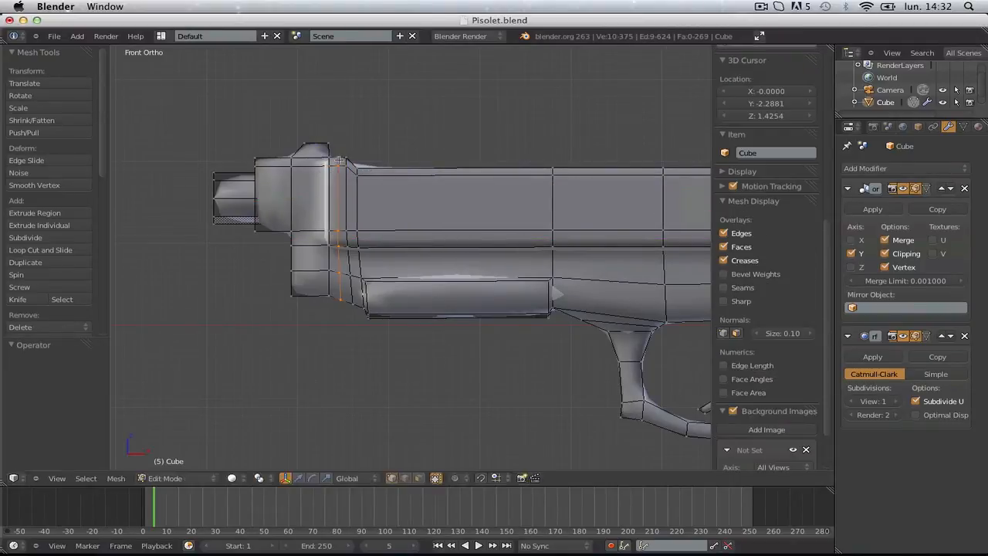
click(335, 163)
key(a)
key(ctrl+r)
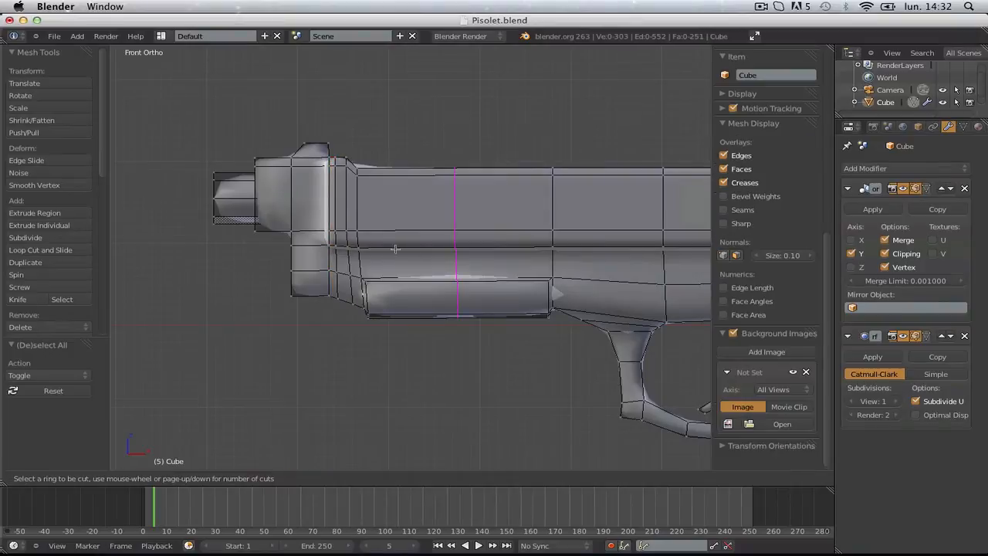
click(350, 243)
click(350, 247)
key(Tab)
- Add a vertical loop cut through slide and frame, slid against the step above the trigger
scroll(583, 285, down, 4)
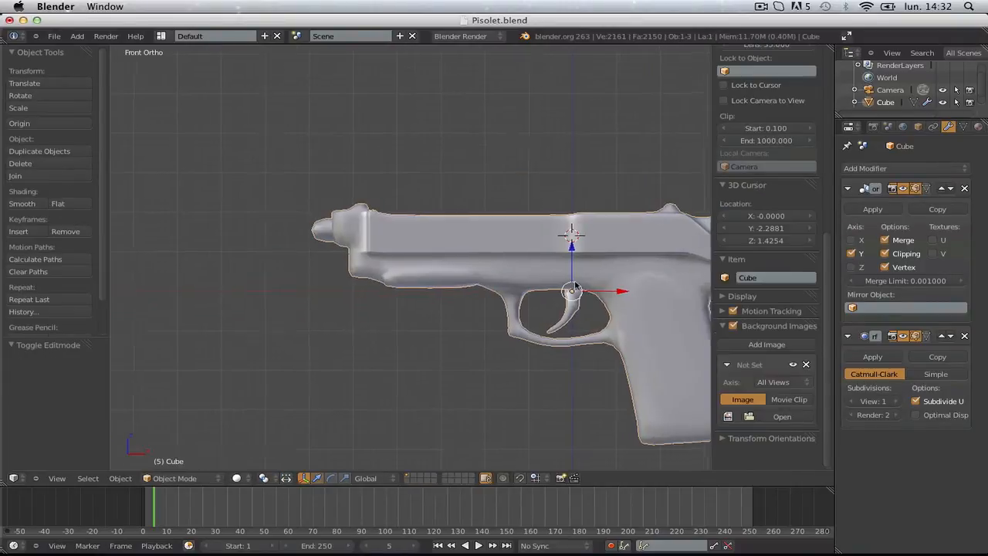
shift+middle_drag(586, 285, 446, 277)
key(Tab)
scroll(445, 277, up, 1)
key(ctrl+r)
click(440, 220)
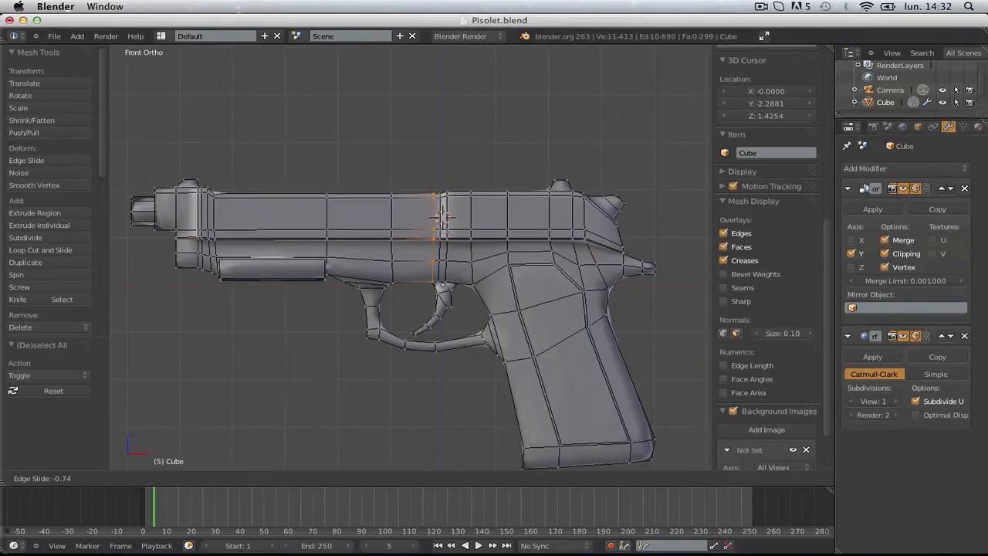
click(442, 219)
key(a)
- Add two vertical loop cuts through the trigger guard's front post, one near each side of the post
scroll(416, 232, up, 2)
key(ctrl+r)
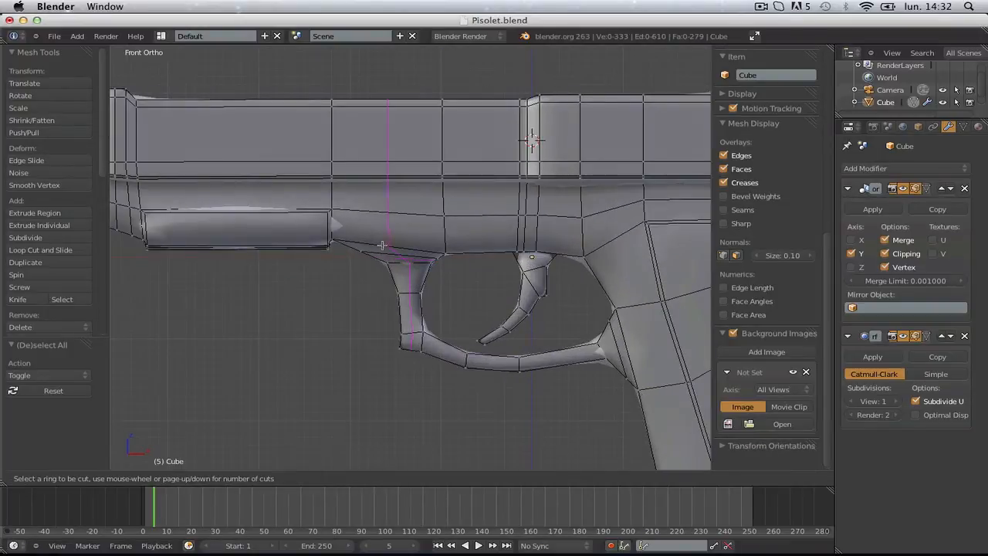
click(407, 289)
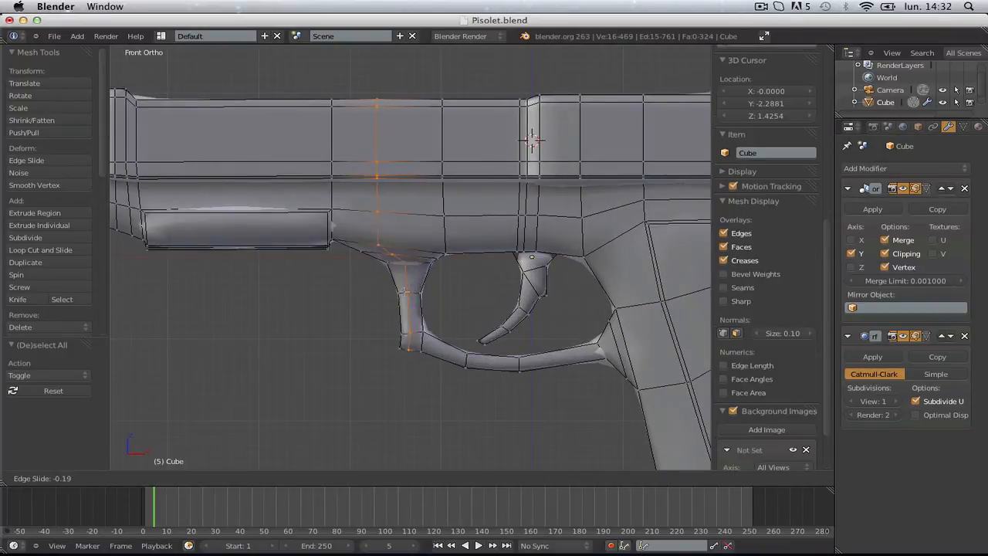
click(402, 292)
key(ctrl+r)
click(414, 288)
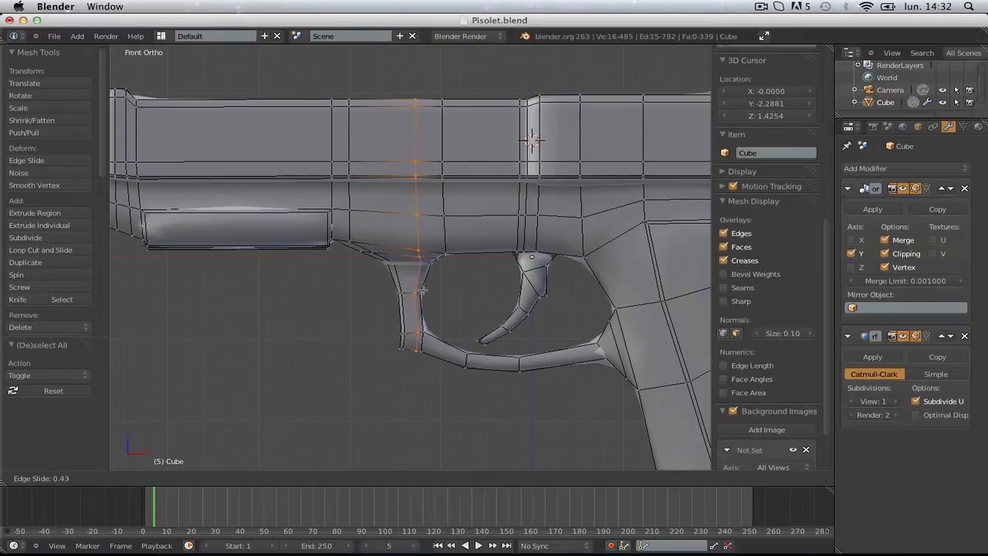
click(423, 290)
key(Tab)
- Add two lengthwise loop cuts along the lower frame, one level with the rail block's upper edge and one near the frame's underside
scroll(472, 293, down, 2)
shift+middle_drag(473, 294, 387, 273)
key(Tab)
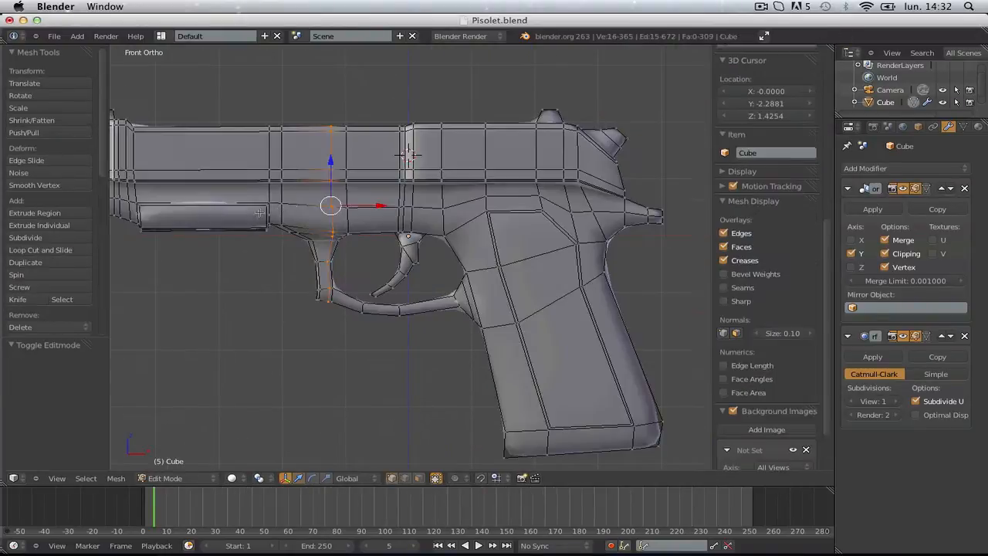
key(a)
shift+middle_drag(259, 212, 417, 245)
scroll(420, 245, up, 1)
key(ctrl+r)
click(430, 243)
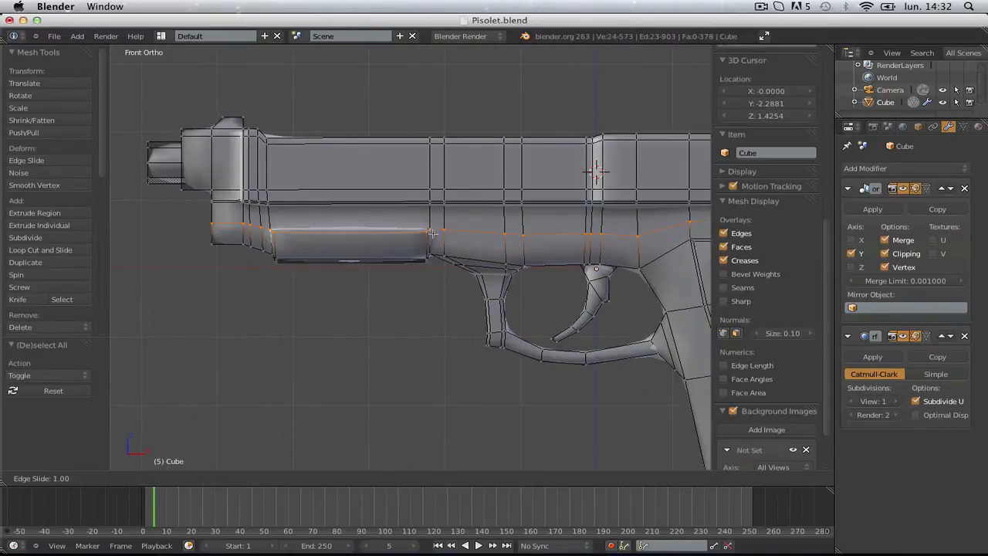
click(432, 238)
key(ctrl+r)
click(431, 254)
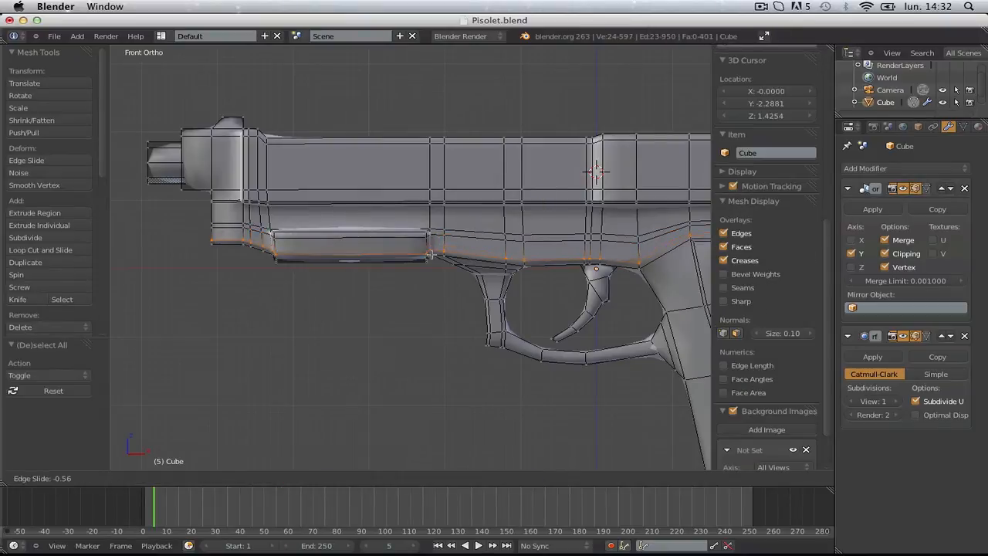
click(431, 256)
key(a)
- Add a vertical loop cut close to the rear end of the rail block under the barrel
key(ctrl+r)
click(425, 248)
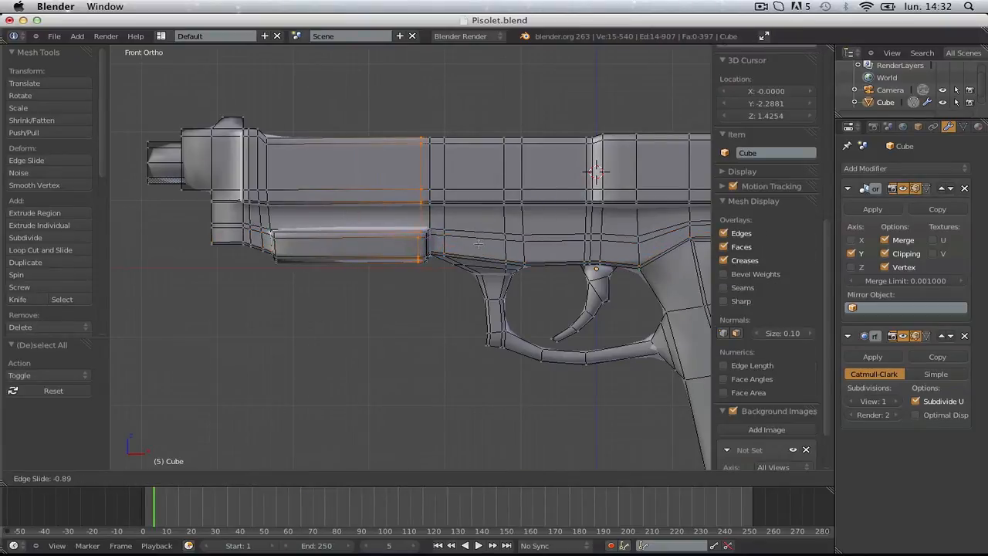
click(484, 246)
key(Tab)
scroll(486, 247, down, 7)
middle_drag(533, 250, 607, 276)
- Add a loop cut around the barrel tip close to its front end to sharpen the smoothed edge
key(Tab)
scroll(607, 275, up, 5)
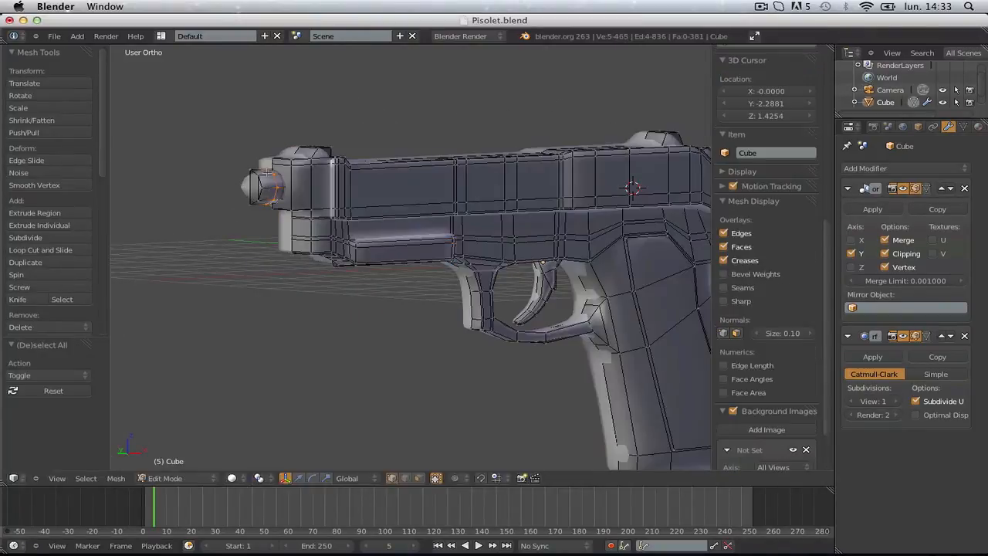
key(ctrl+e)
click(266, 174)
click(259, 176)
key(Tab)
scroll(258, 176, down, 3)
middle_drag(259, 176, 397, 286)
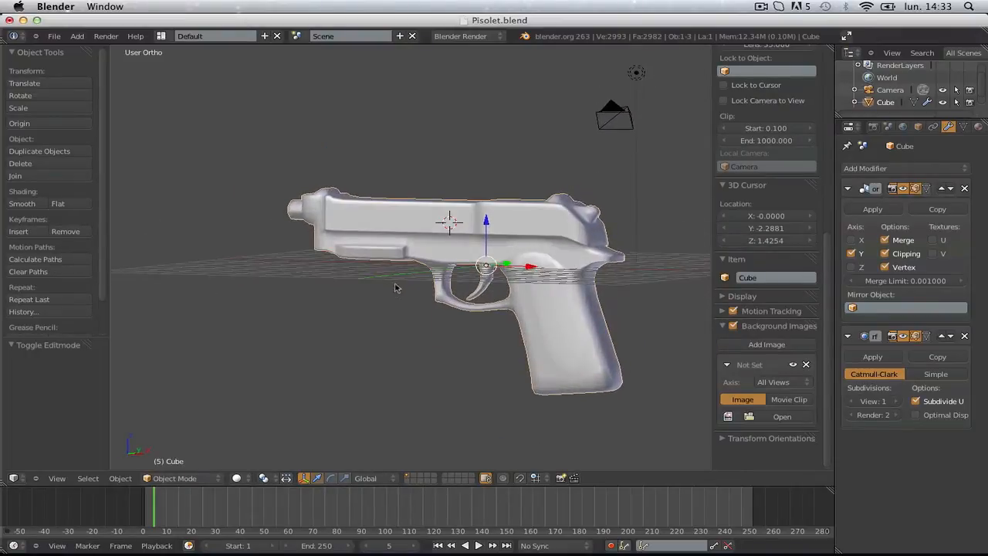
- Add a loop cut around the side of the rail block, slid fully against the frame
scroll(438, 329, down, 5)
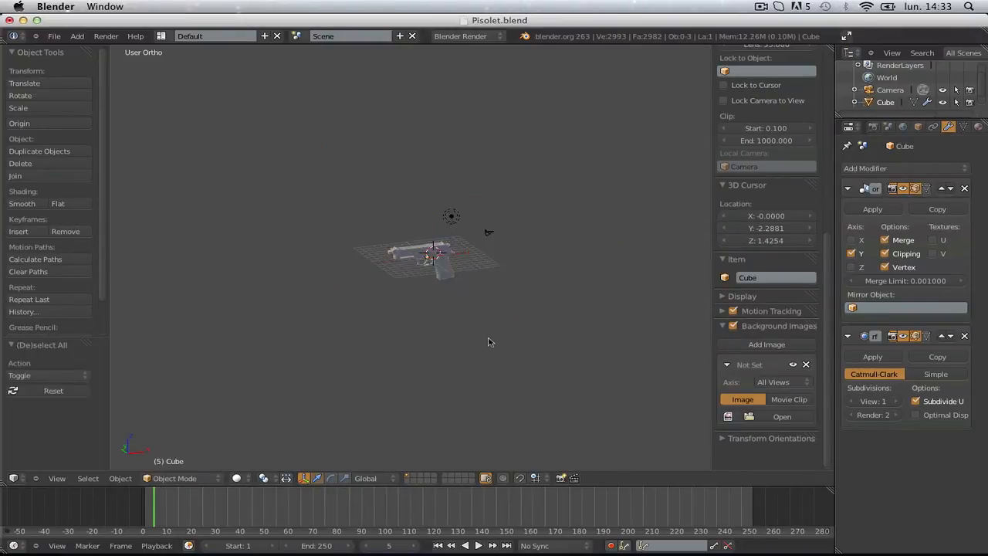
scroll(499, 342, up, 5)
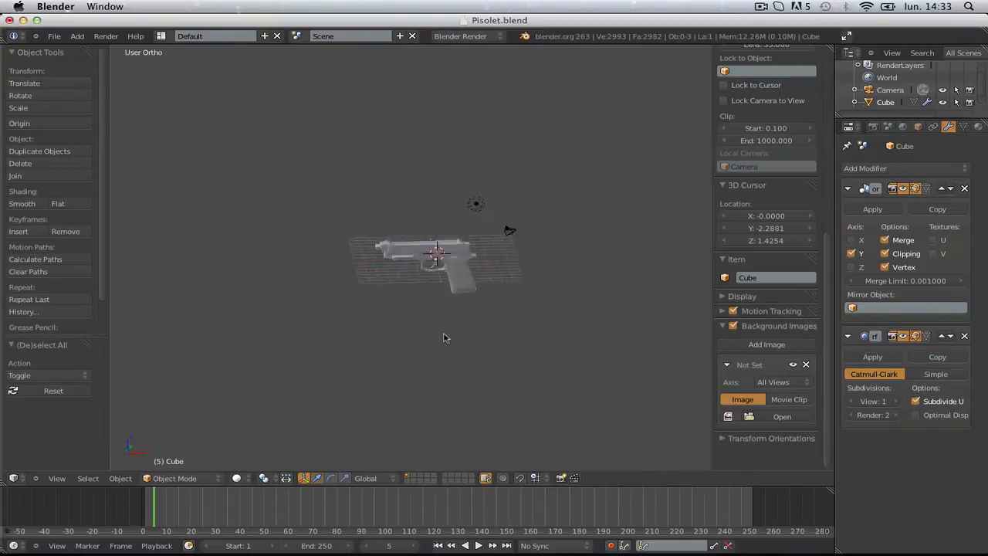
middle_drag(511, 346, 560, 342)
scroll(560, 342, up, 4)
key(Tab)
key(a)
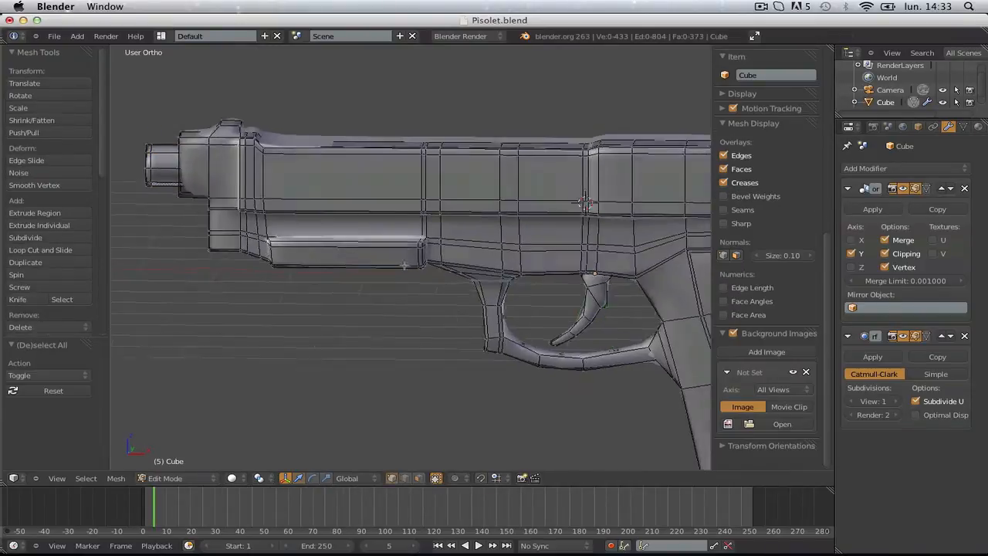
middle_drag(409, 269, 328, 262)
scroll(329, 263, up, 4)
key(ctrl+r)
click(314, 222)
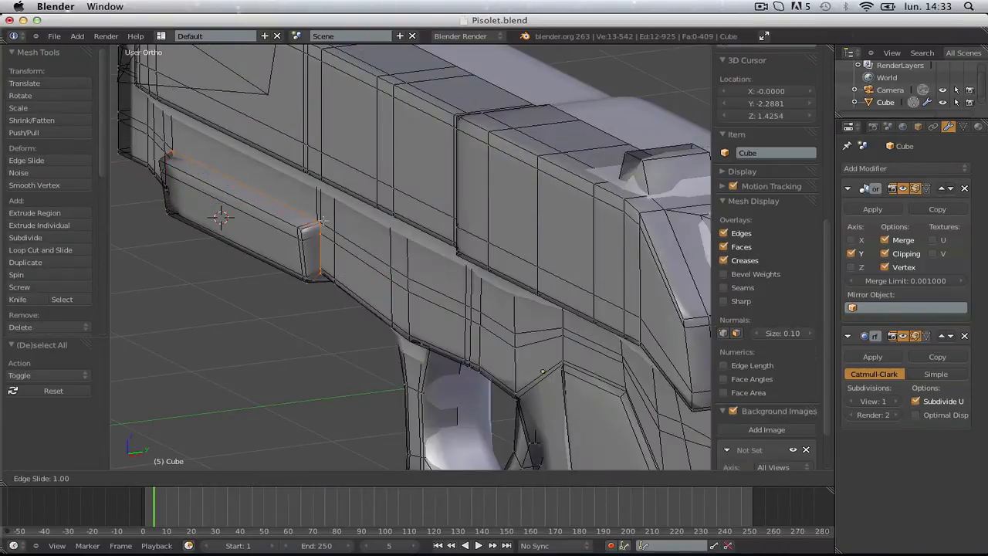
click(322, 221)
- Return to Object Mode and remove the Subdivision Surface modifier from the pistol
key(Tab)
middle_drag(322, 222, 441, 258)
scroll(441, 258, down, 6)
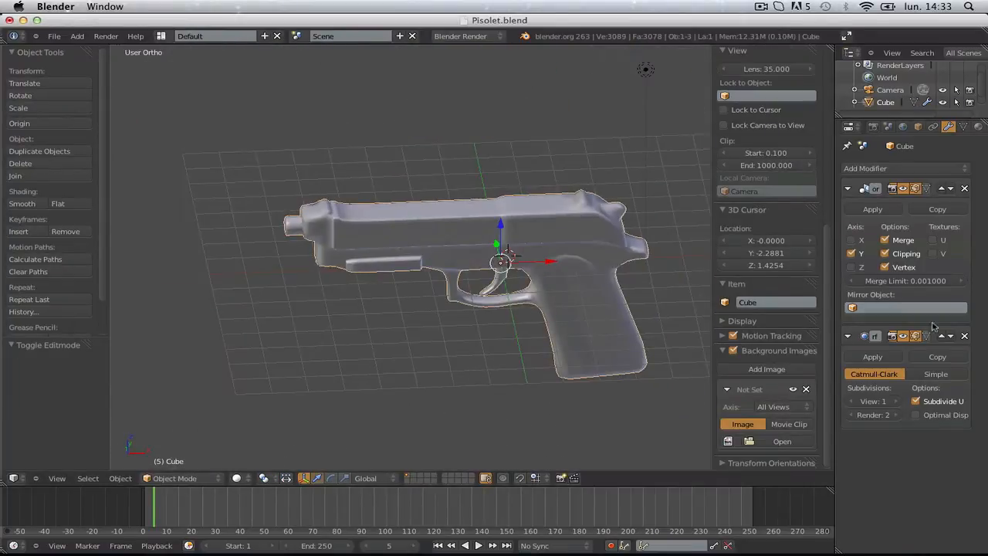
click(964, 337)
key(a)
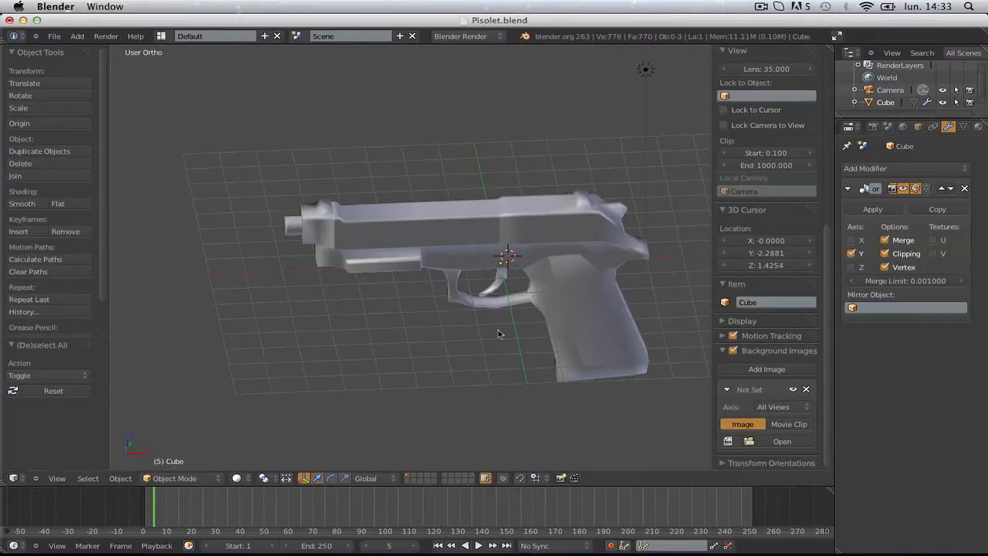
- Show the pistol in front view and select its whole mesh in Edit Mode
right_click(507, 262)
key(KP_1)
scroll(508, 263, up, 3)
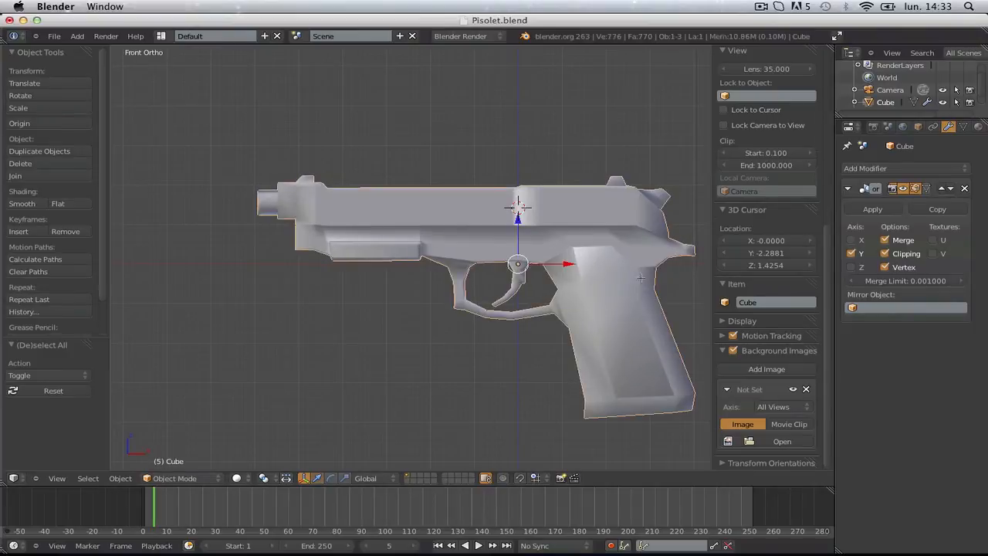
key(Tab)
scroll(626, 301, down, 2)
key(a)
key(a)
shift+middle_drag(611, 313, 595, 287)
scroll(610, 280, up, 2)
key(KP_1)
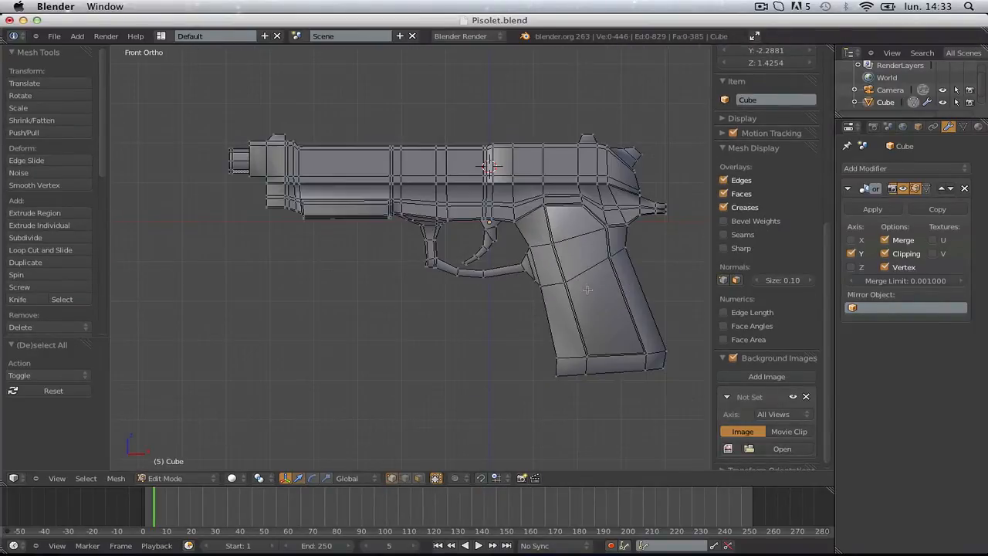
key(a)
key(a)
key(a)
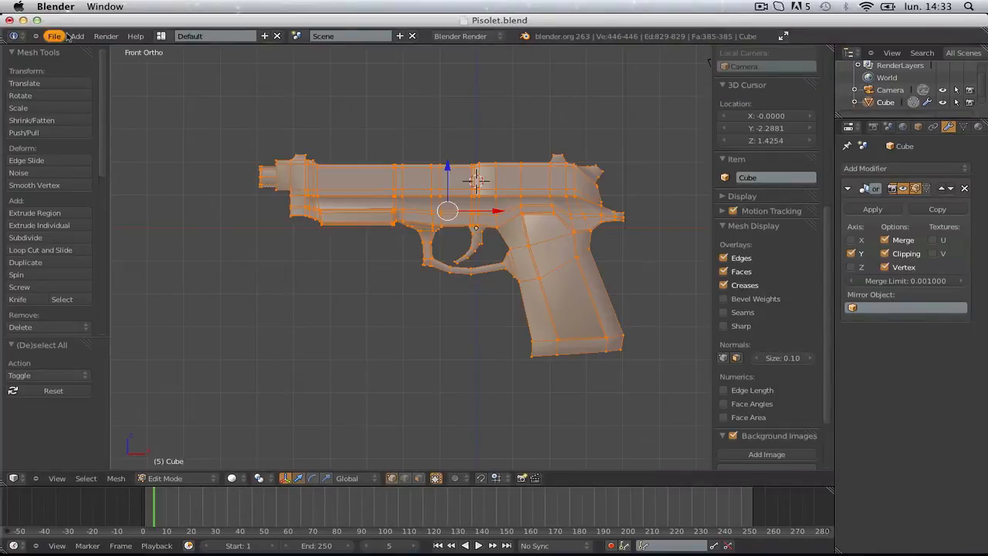
- Hide the tool shelf and split the 3D view into two side-by-side views, both framing the pistol
scroll(179, 59, down, 1)
key(t)
click(187, 54)
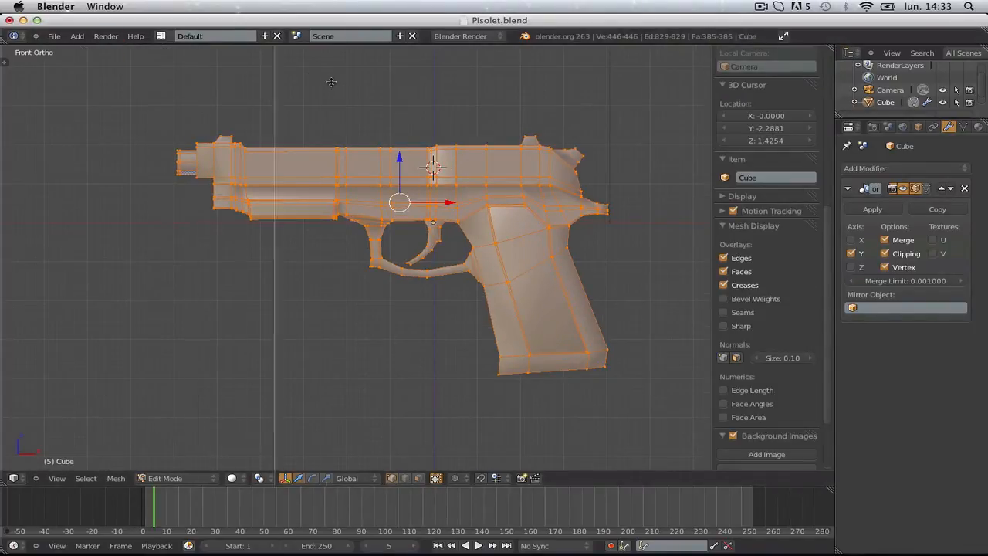
click(330, 172)
key(Escape)
key(n)
scroll(184, 291, down, 4)
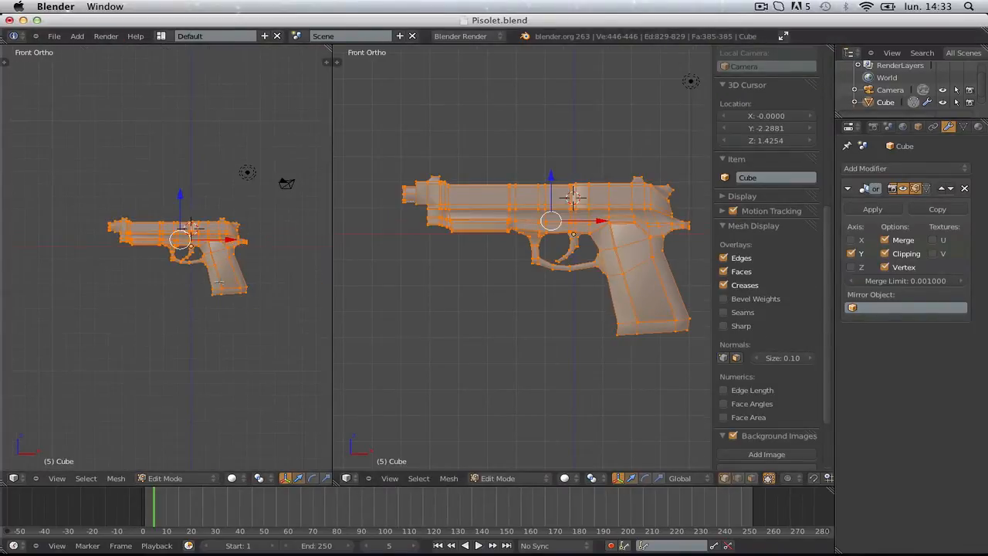
shift+middle_drag(223, 285, 188, 282)
scroll(187, 281, up, 1)
shift+middle_drag(616, 288, 580, 300)
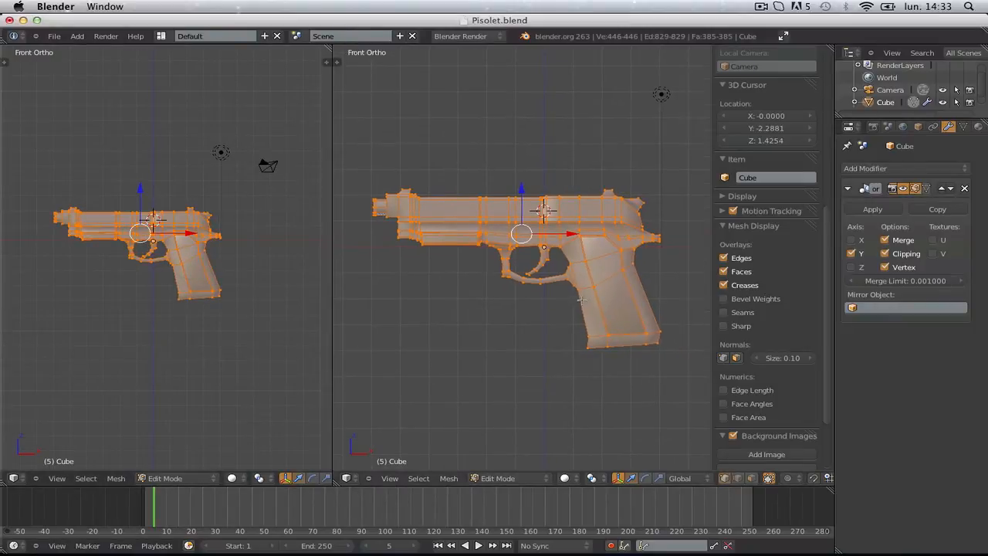
- Change the narrower view to a UV/Image Editor and unwrap the pistol mesh with Project from View (Bounds)
click(11, 477)
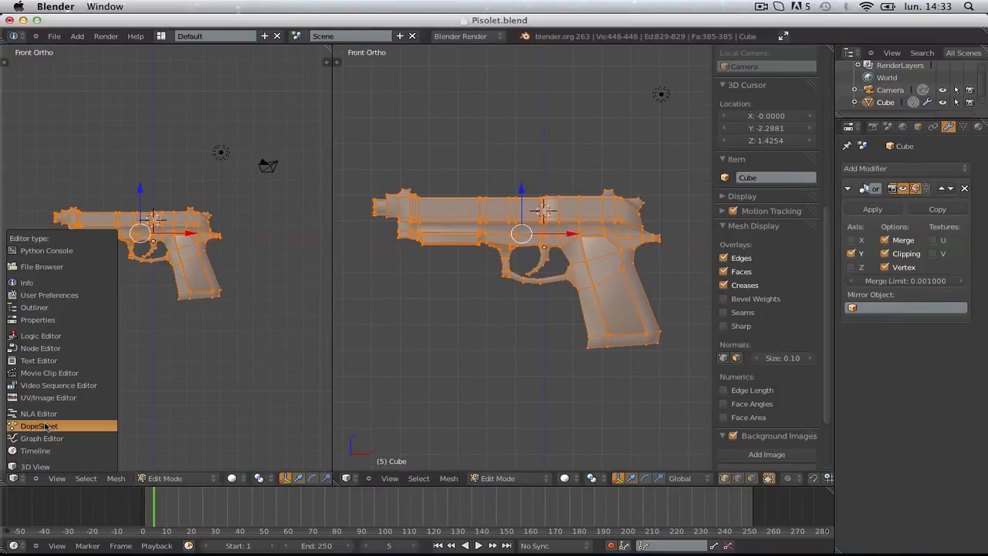
click(48, 398)
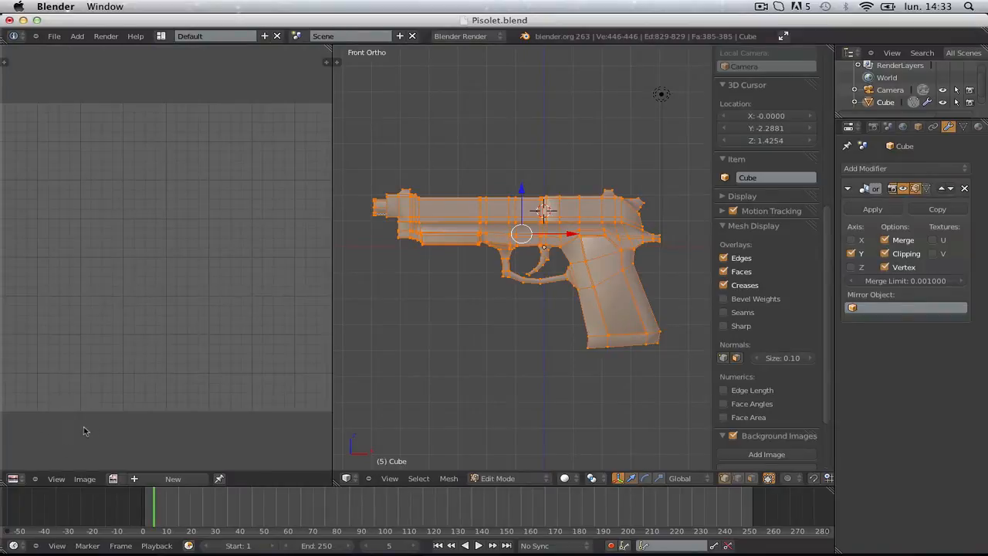
key(u)
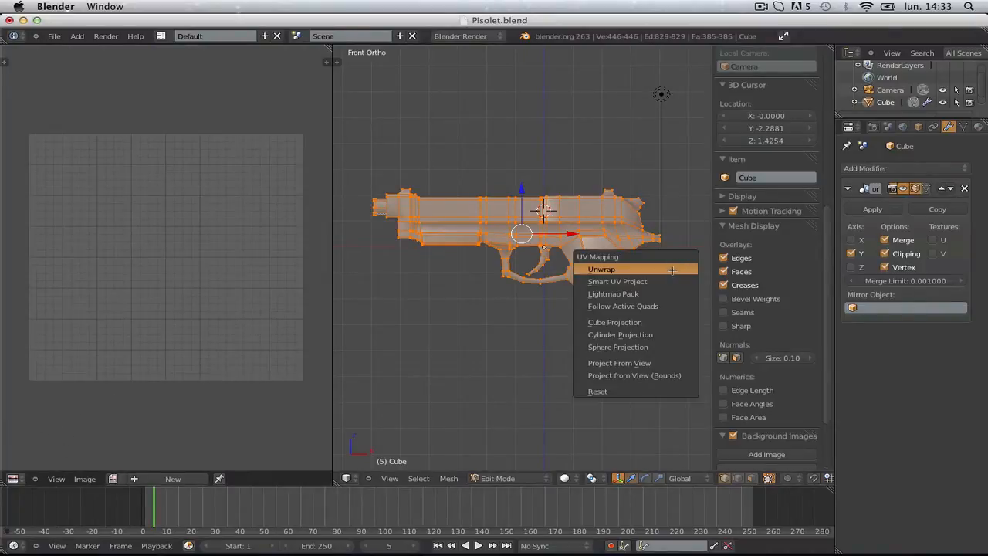
click(666, 374)
scroll(304, 338, down, 1)
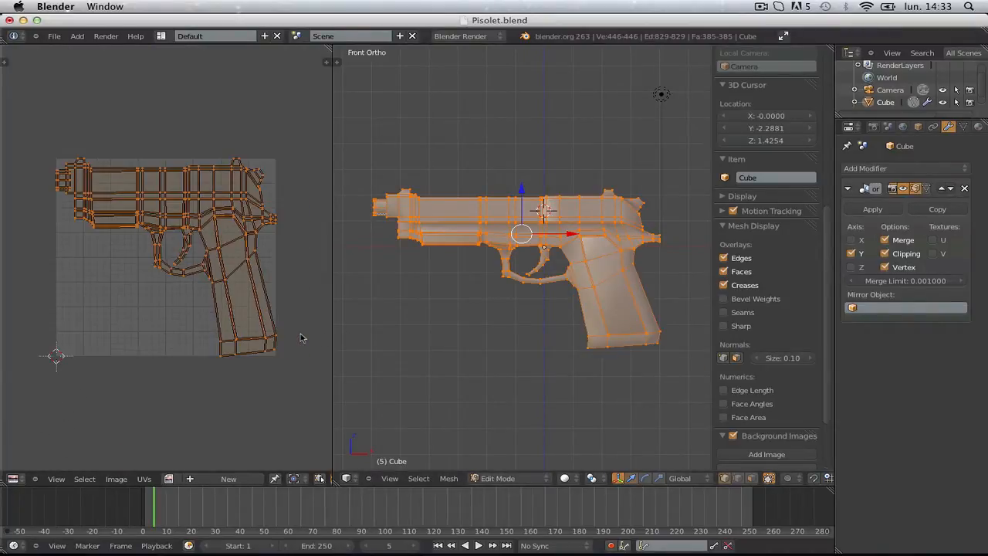
- Scale down the pistol's UV layout, stretch it along X to its natural proportions, and enlarge it to nearly fill the UV square's width
key(a)
key(a)
key(s)
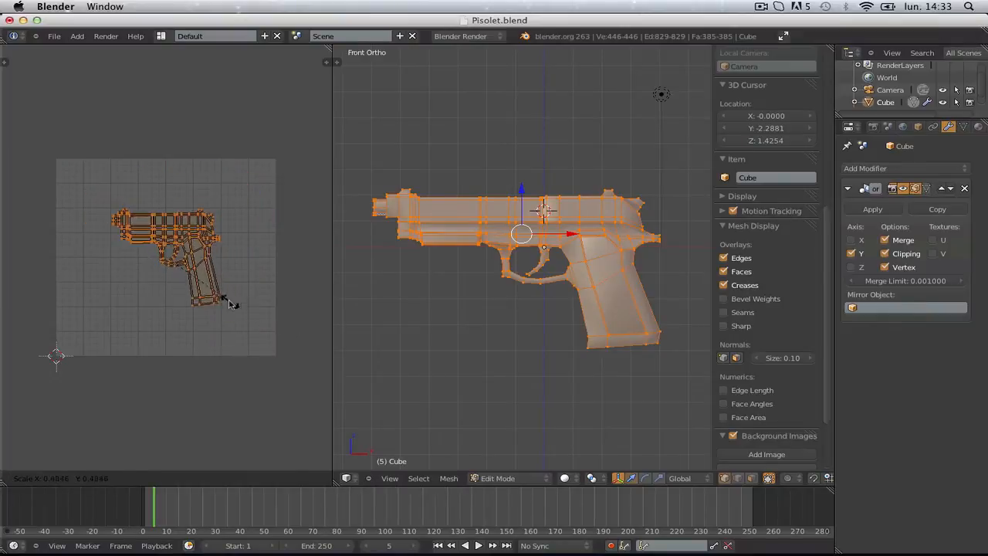
click(230, 303)
key(s)
key(x)
click(286, 303)
key(s)
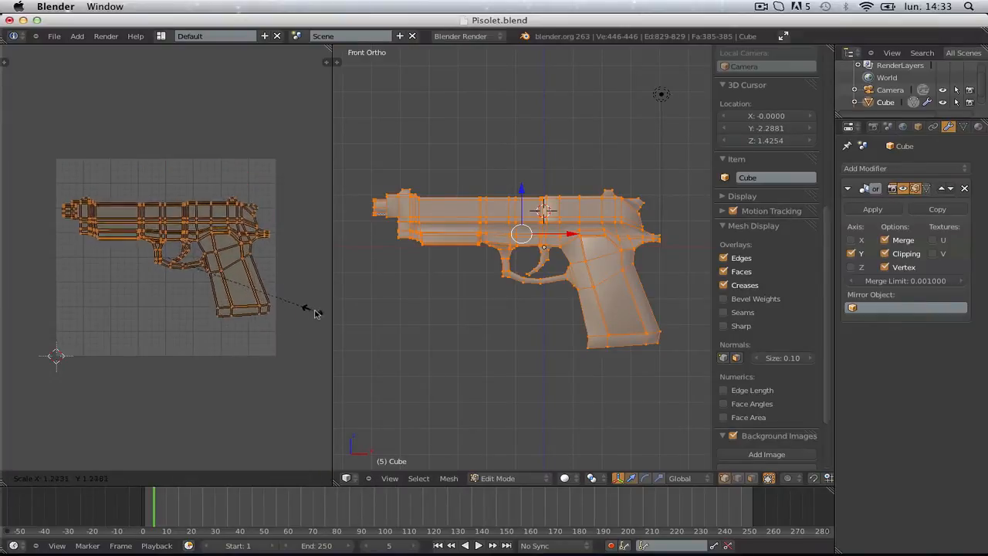
click(315, 311)
- Examine the pistol's UV layout up close, in both its selected and deselected states
key(a)
scroll(315, 319, up, 3)
scroll(315, 318, down, 3)
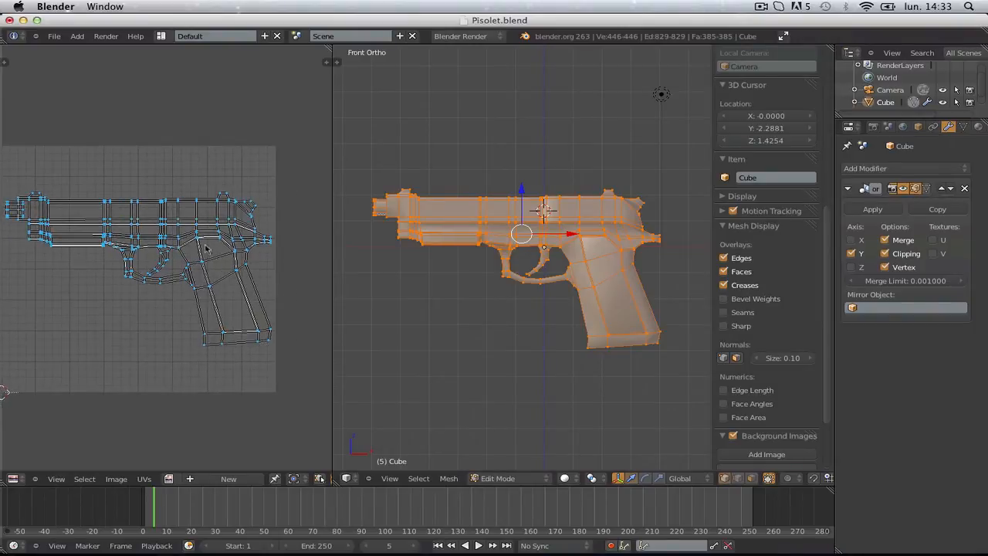
scroll(203, 265, down, 1)
key(a)
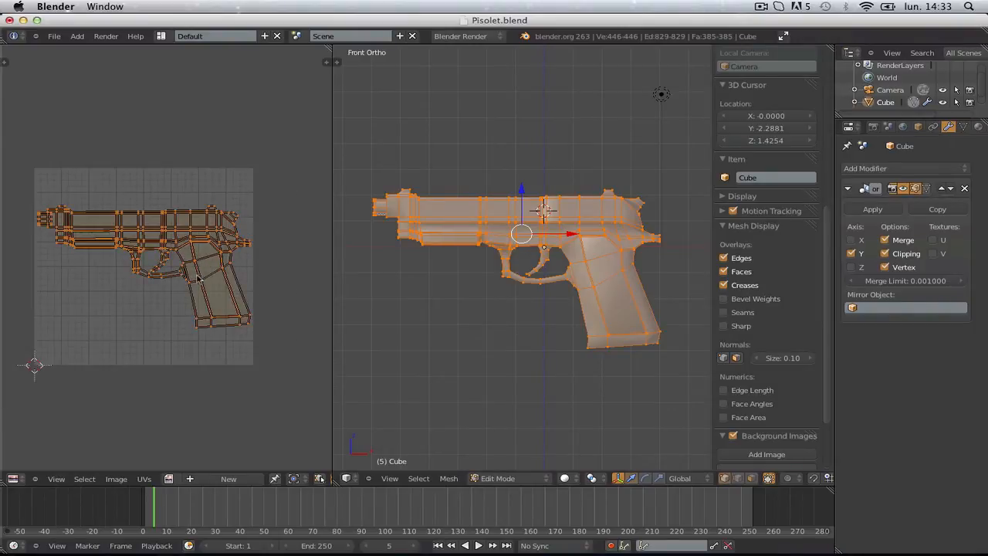
key(a)
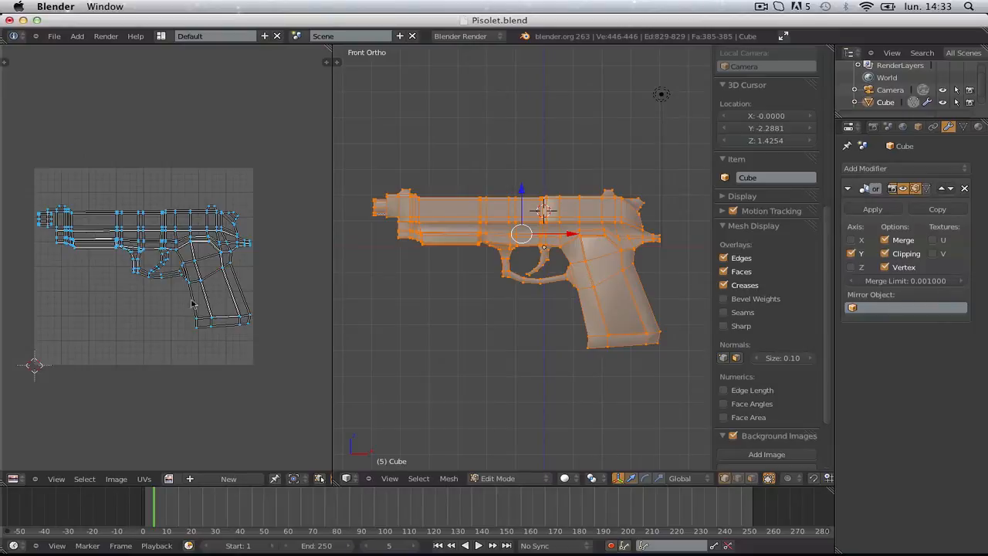
scroll(223, 276, up, 3)
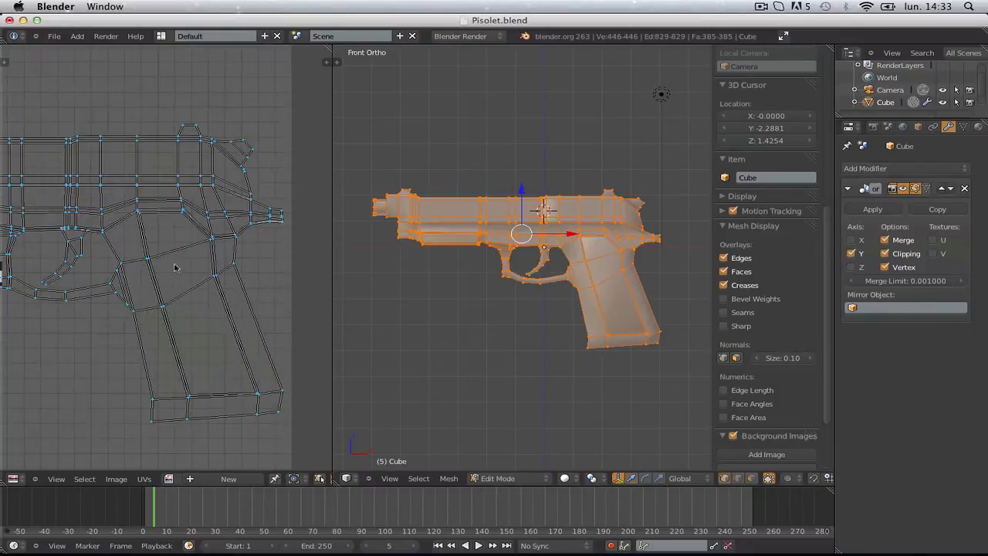
scroll(179, 255, down, 2)
- Export the UV layout as the 1024 × 1024 PNG image Pisolet.png in the NEW folder
click(144, 478)
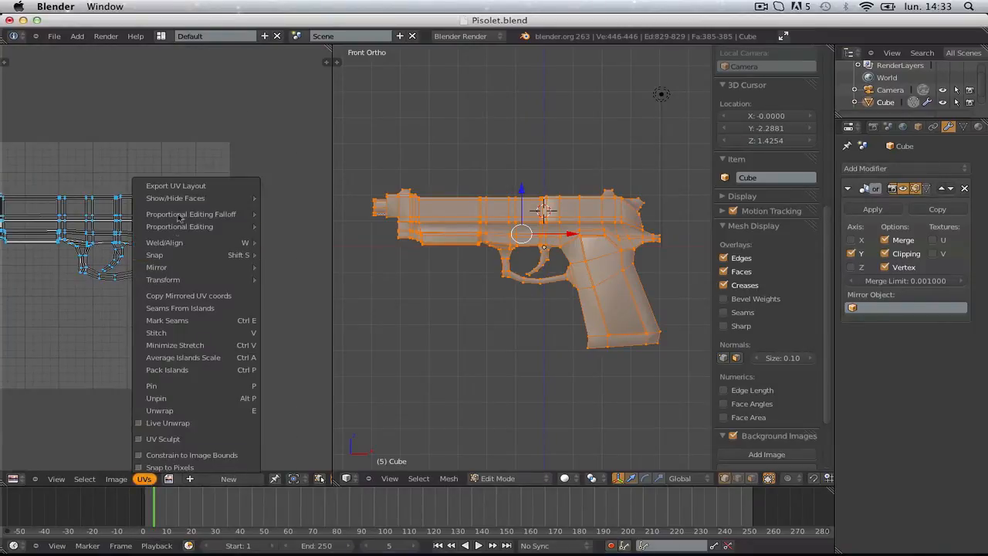
click(176, 186)
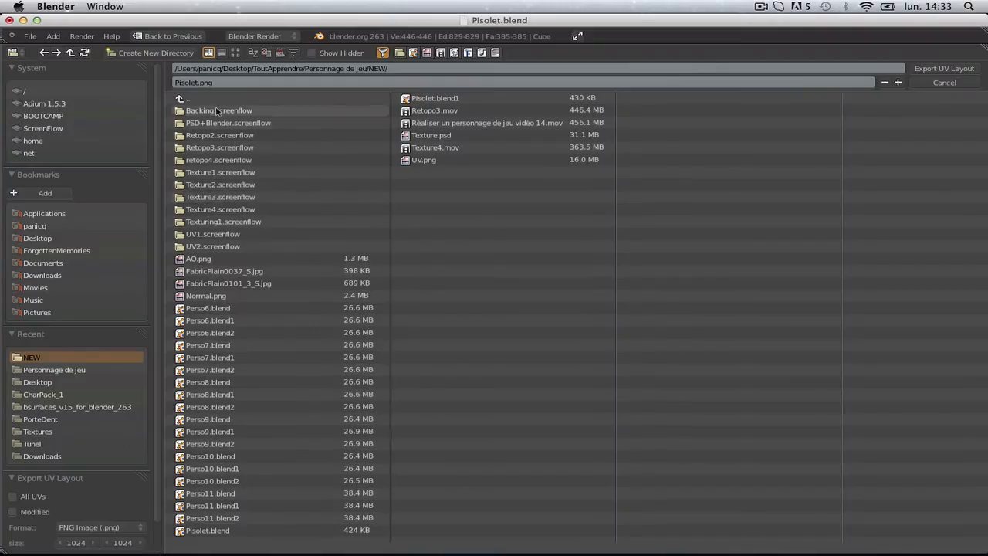
click(950, 69)
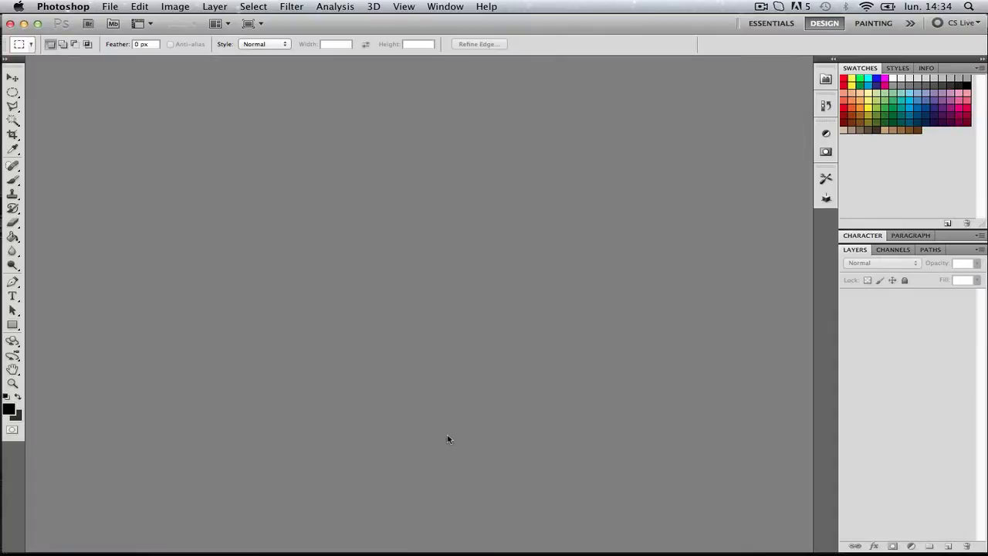
- Switch to Photoshop and open Pisolet.png from the NEW folder inside Personnage de jeu
double_click(455, 422)
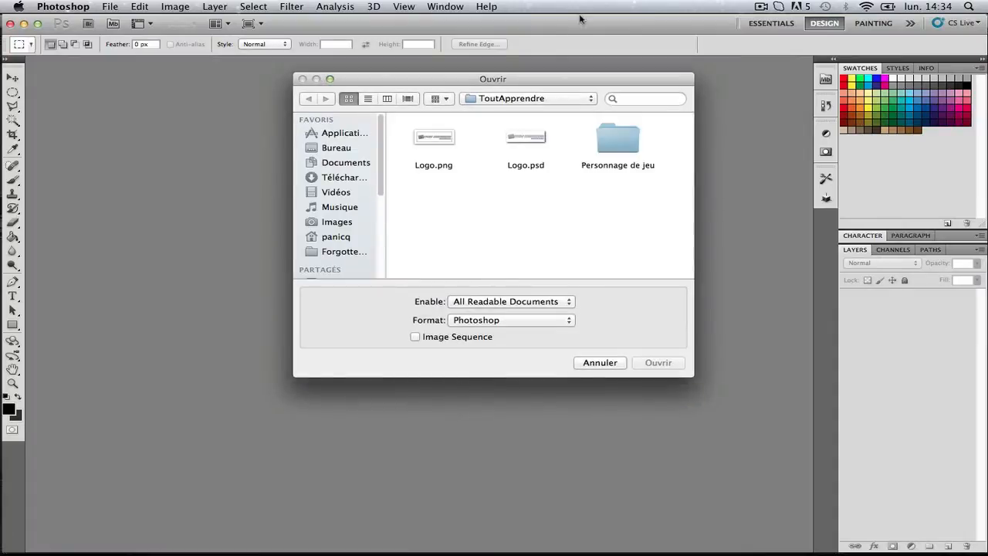
double_click(617, 139)
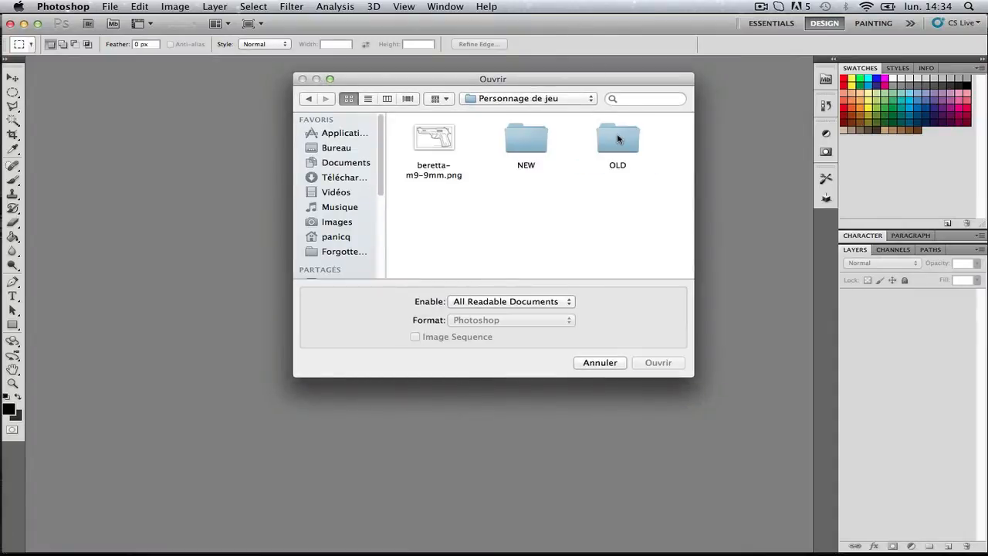
double_click(525, 141)
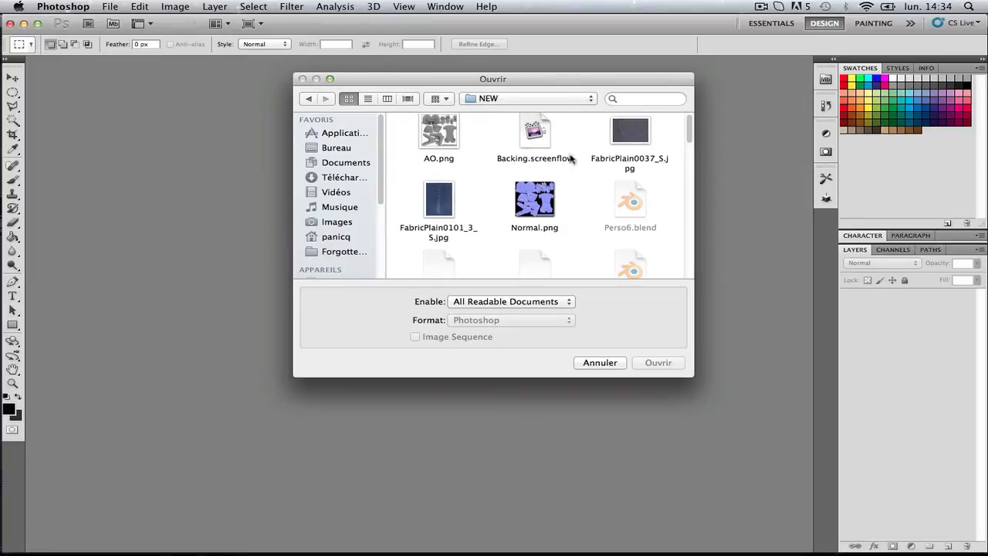
scroll(572, 158, down, 5)
click(541, 229)
double_click(543, 229)
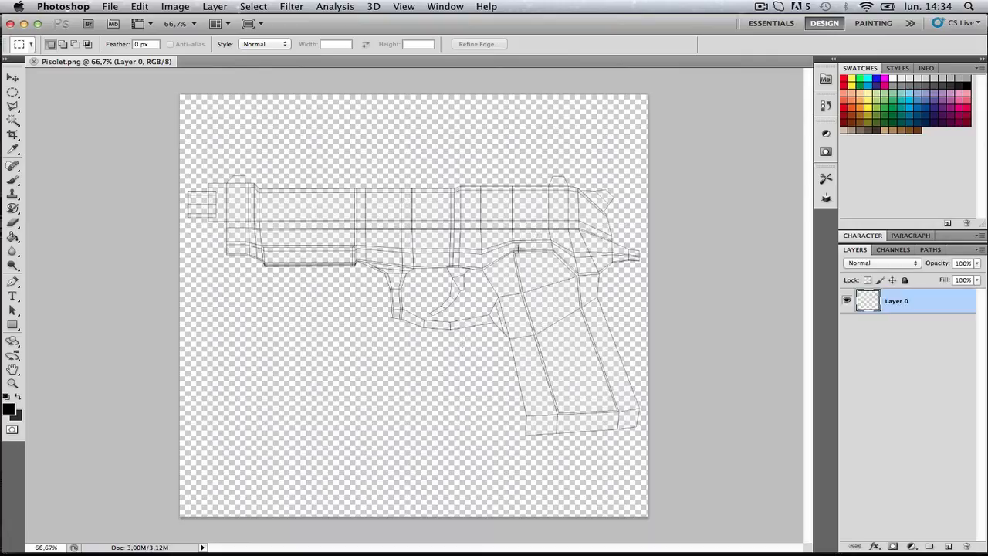
- Outline the whole pistol wireframe loosely with a closed Polygonal Lasso selection, leaving a margin around it
alt+scroll(467, 336, up, 3)
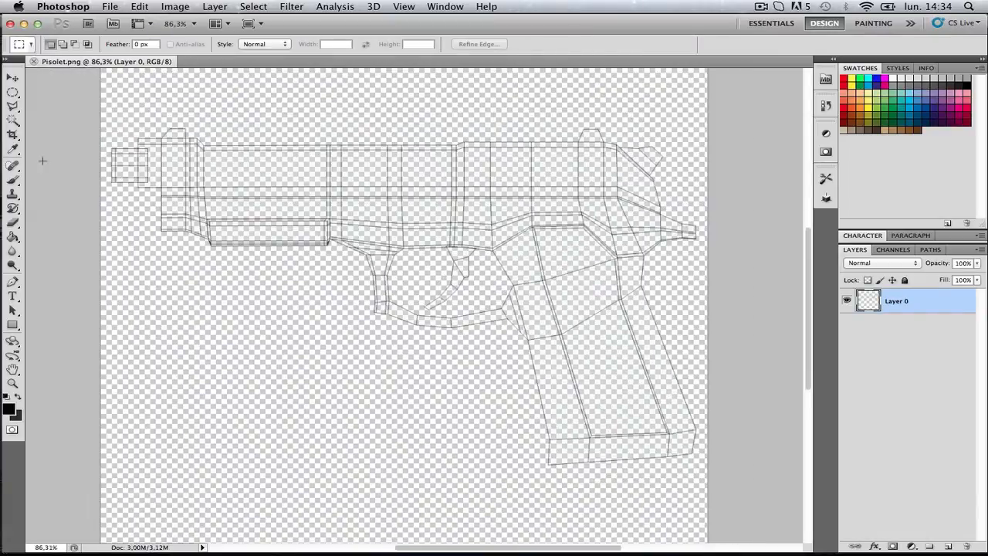
click(15, 94)
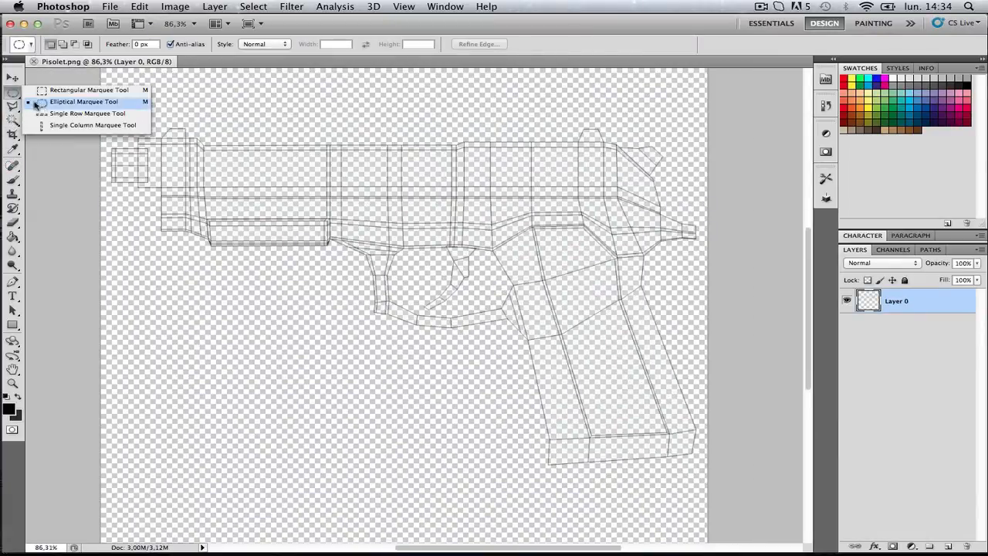
click(16, 108)
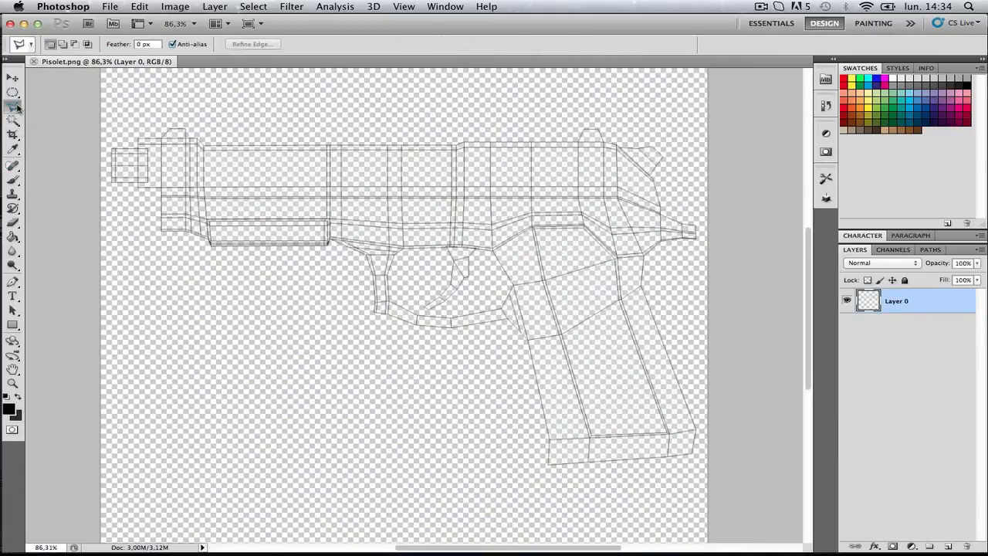
click(107, 128)
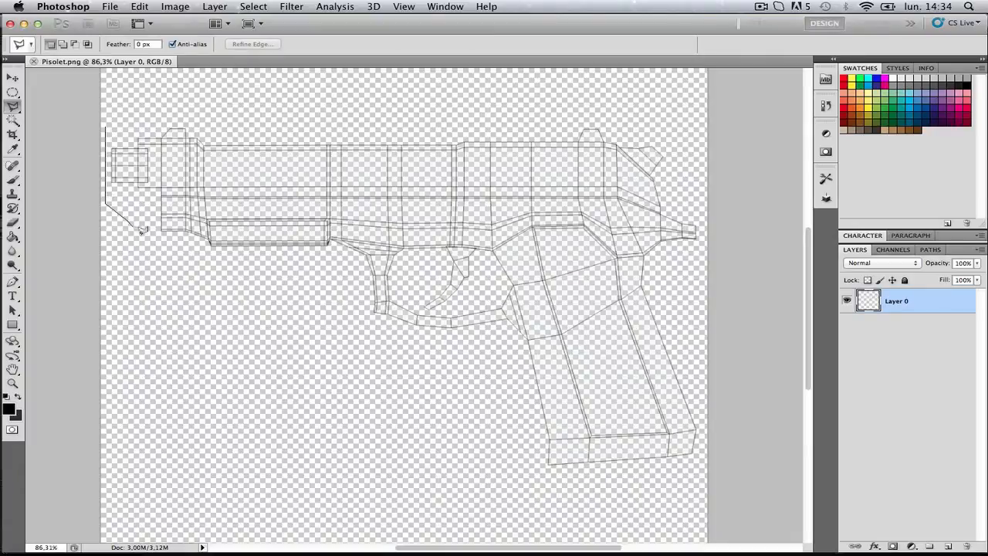
click(166, 268)
click(386, 340)
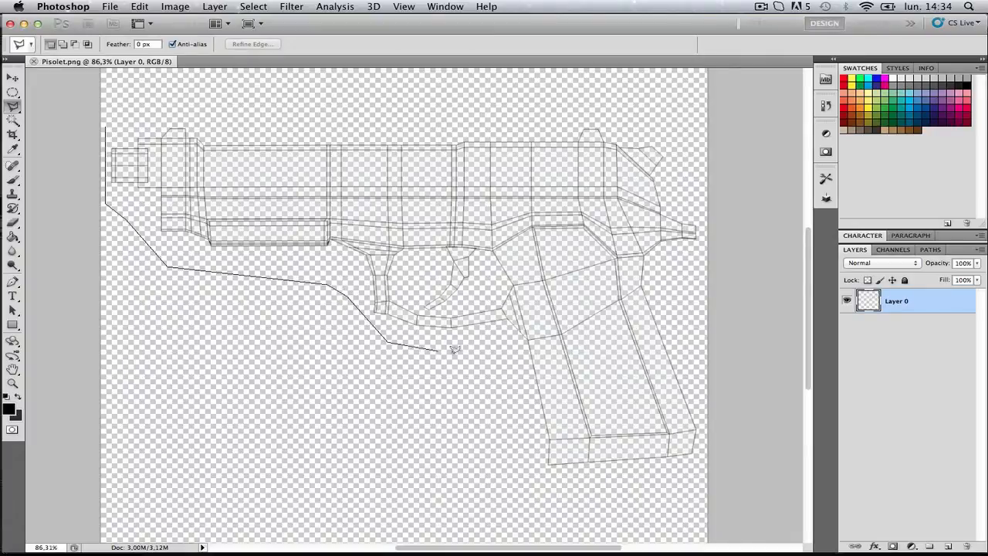
click(483, 375)
click(527, 484)
click(646, 494)
click(717, 482)
click(732, 405)
click(729, 246)
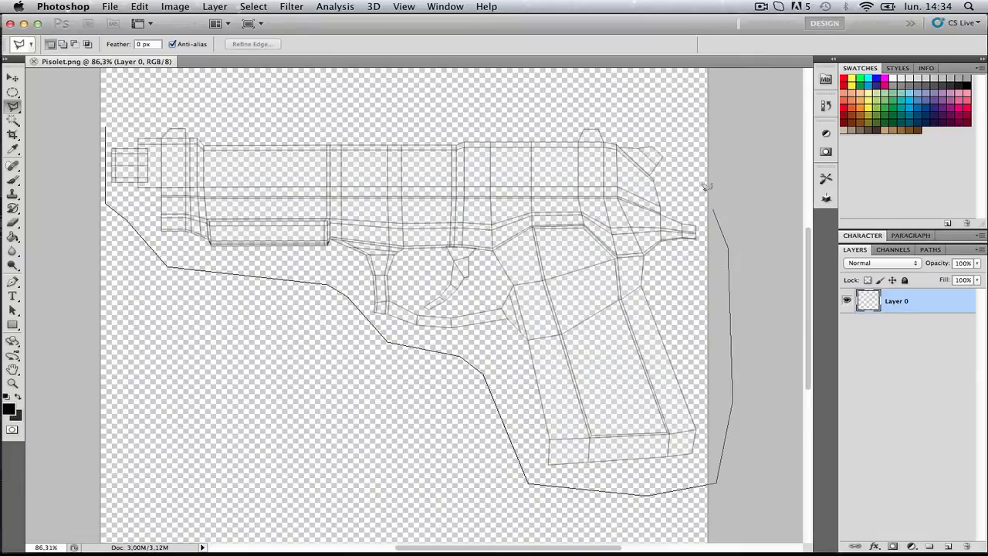
click(663, 114)
click(591, 102)
click(116, 96)
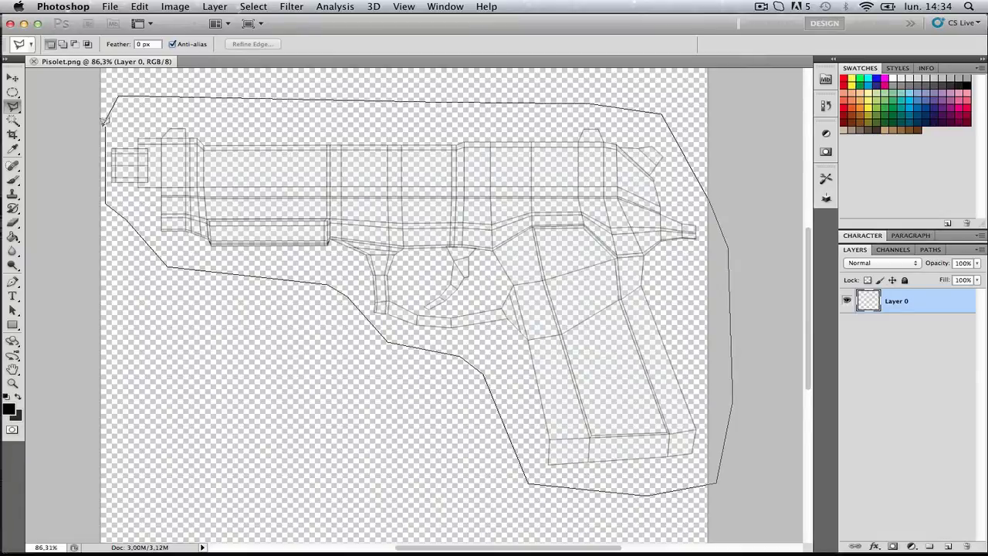
click(108, 121)
- Try filling the selected margin around the pistol with black on the wireframe layer and the inverted selection with black on a new layer
key(g)
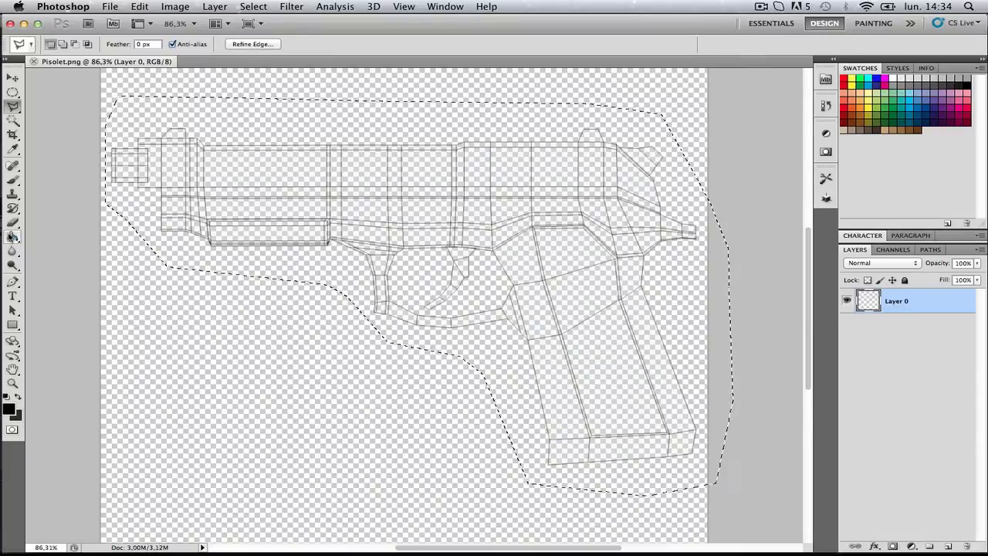
click(199, 386)
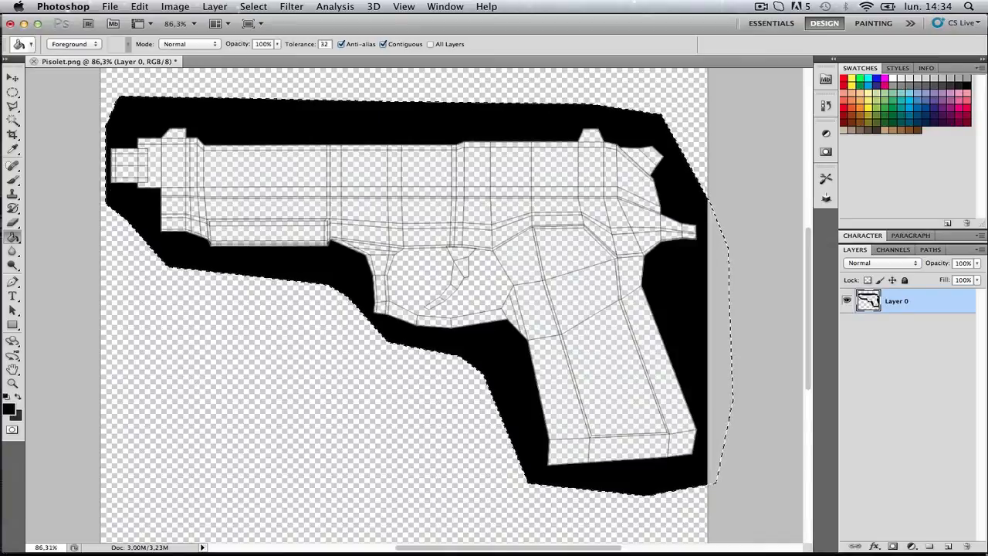
click(948, 548)
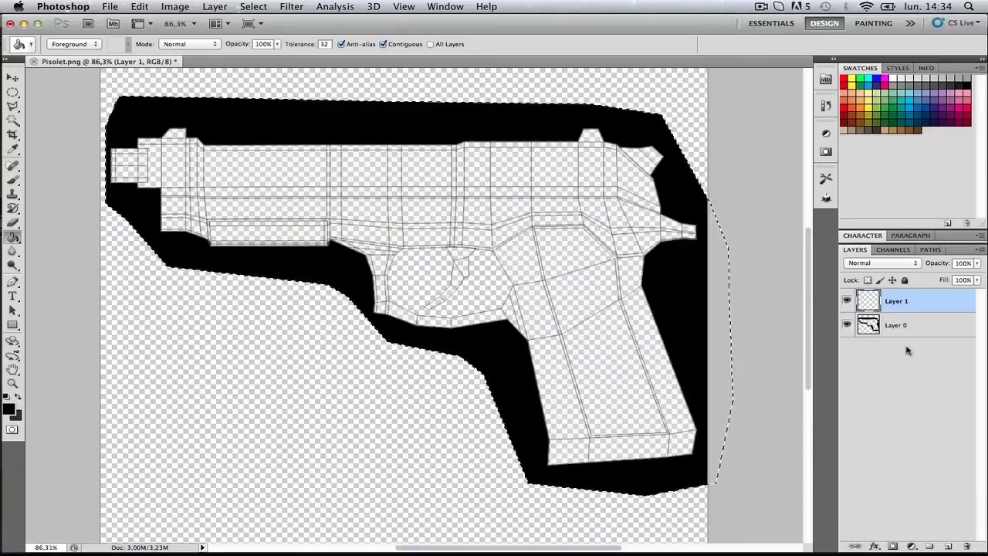
key(super+shift+i)
click(330, 335)
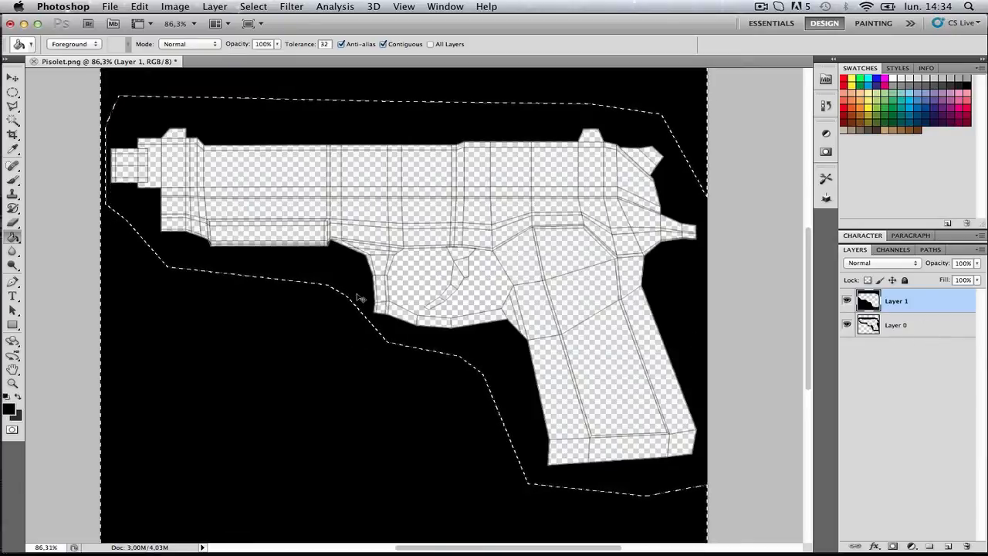
key(Delete)
key(super+e)
key(alt+super+z)
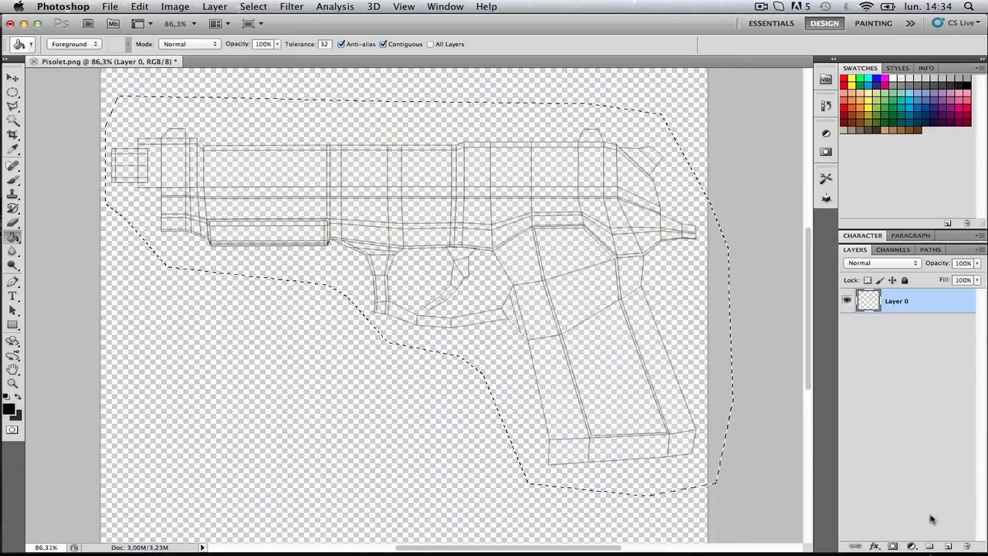
- Add a new layer, fill everything outside the pistol's lasso outline with black, and clear the selection
click(947, 547)
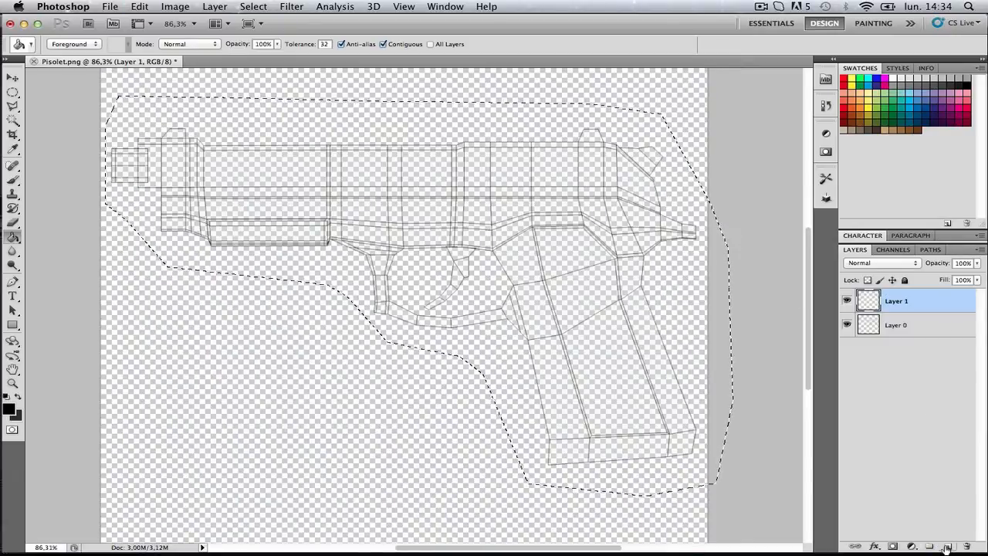
click(485, 335)
key(super+z)
key(super+z)
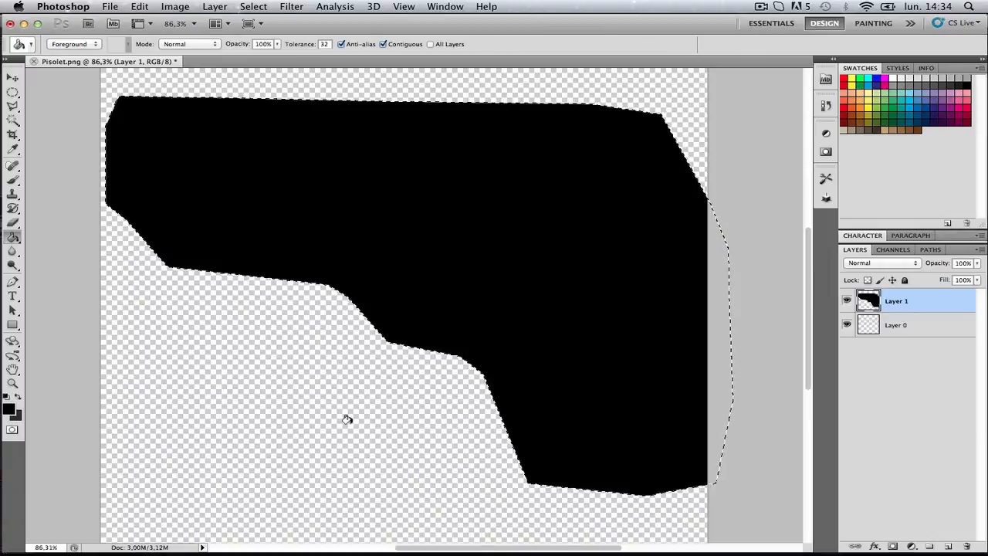
key(super+z)
click(333, 414)
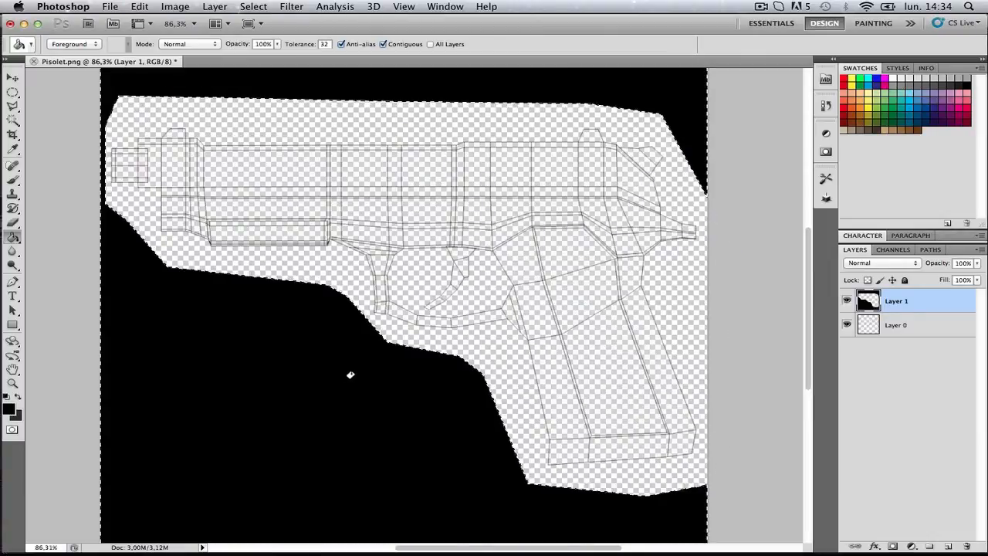
key(super+d)
alt+scroll(502, 365, down, 3)
alt+scroll(519, 359, up, 3)
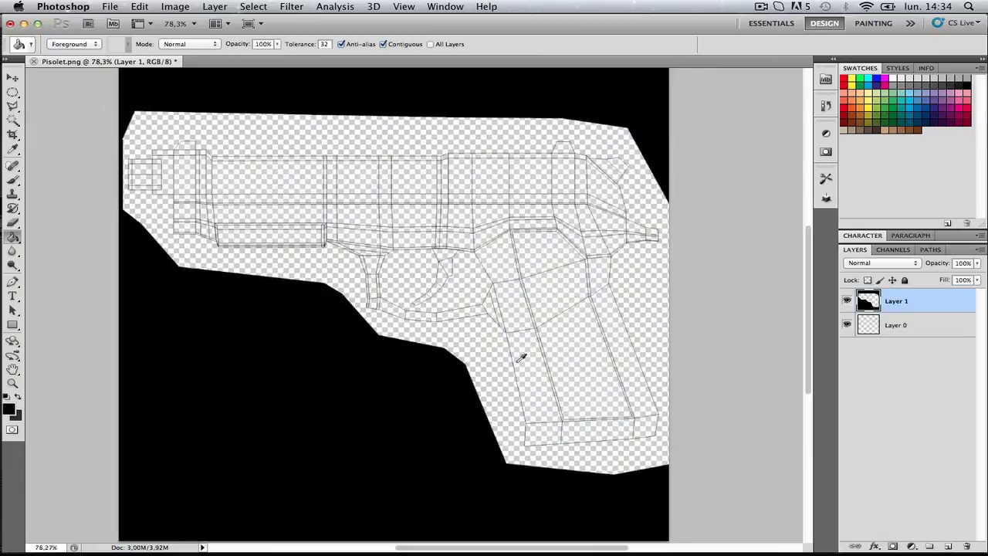
drag(415, 288, 332, 335)
drag(570, 332, 551, 312)
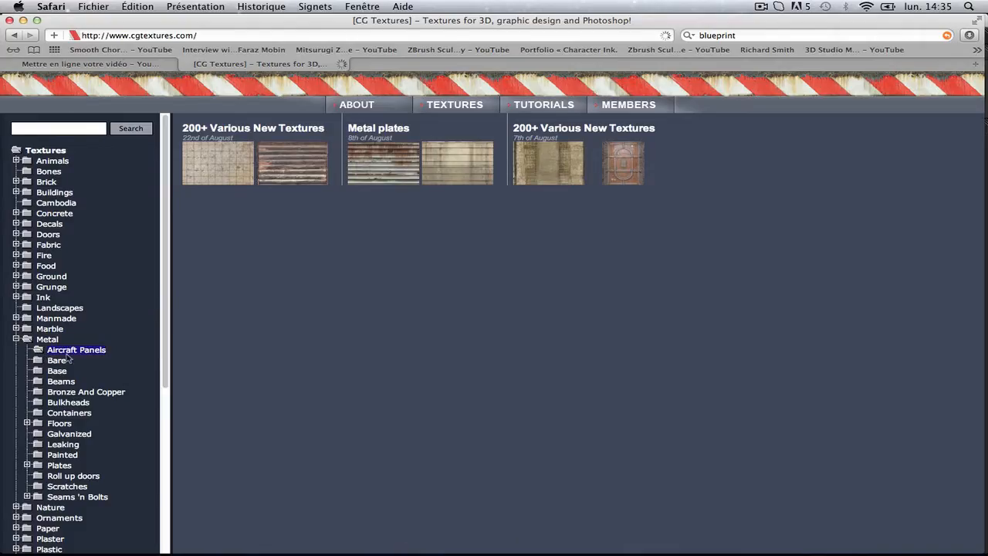
- Look through the Metal texture sub-categories on CG Textures and open the Bare category
scroll(74, 352, down, 1)
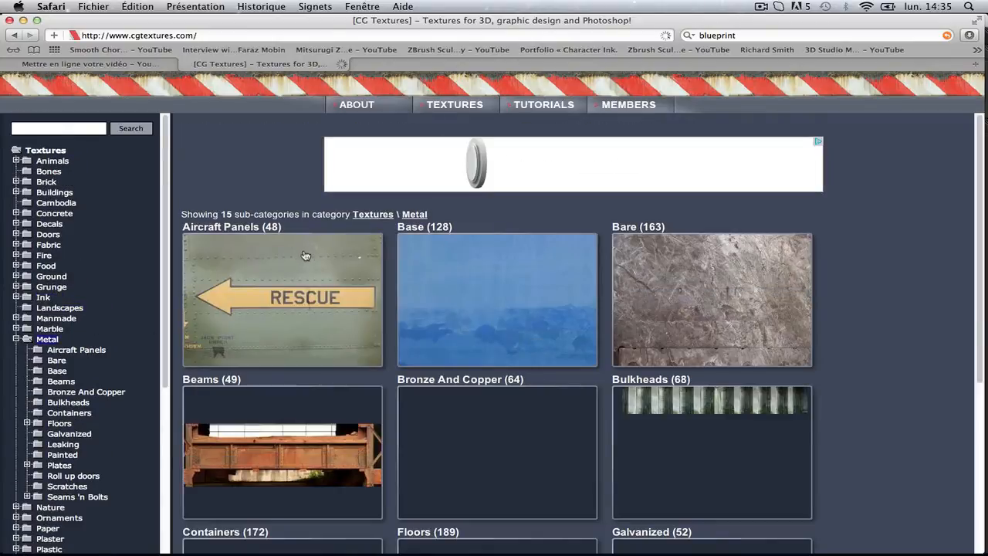
scroll(302, 266, down, 5)
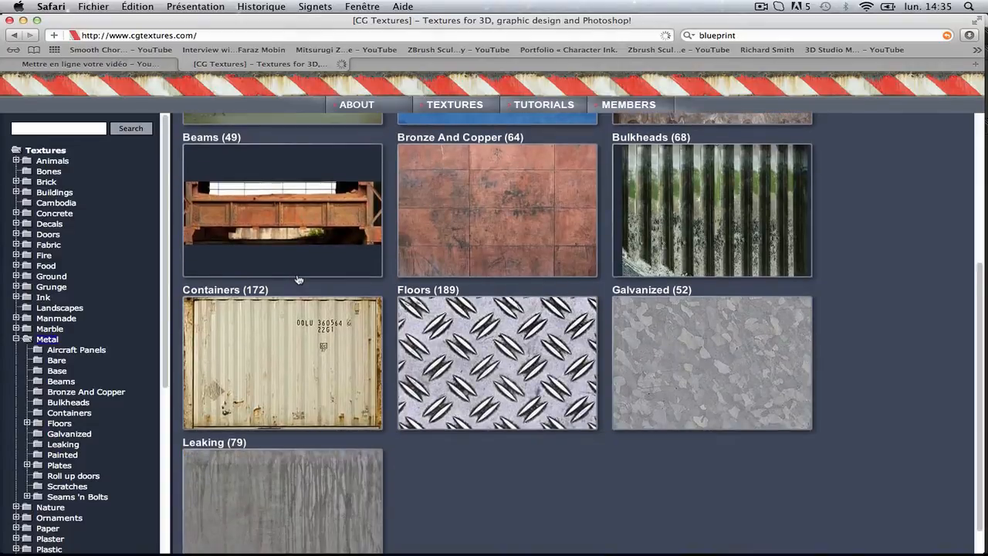
scroll(309, 297, up, 6)
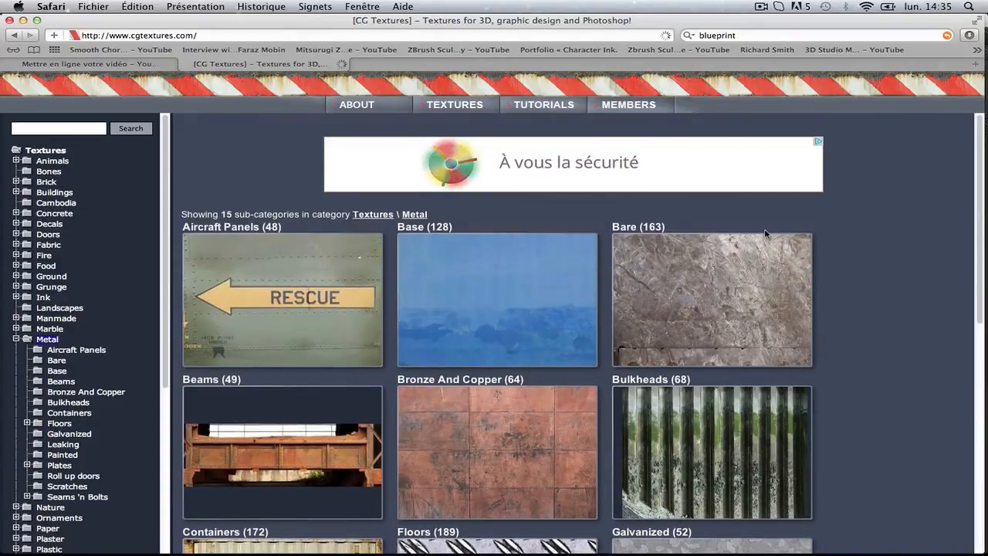
click(755, 280)
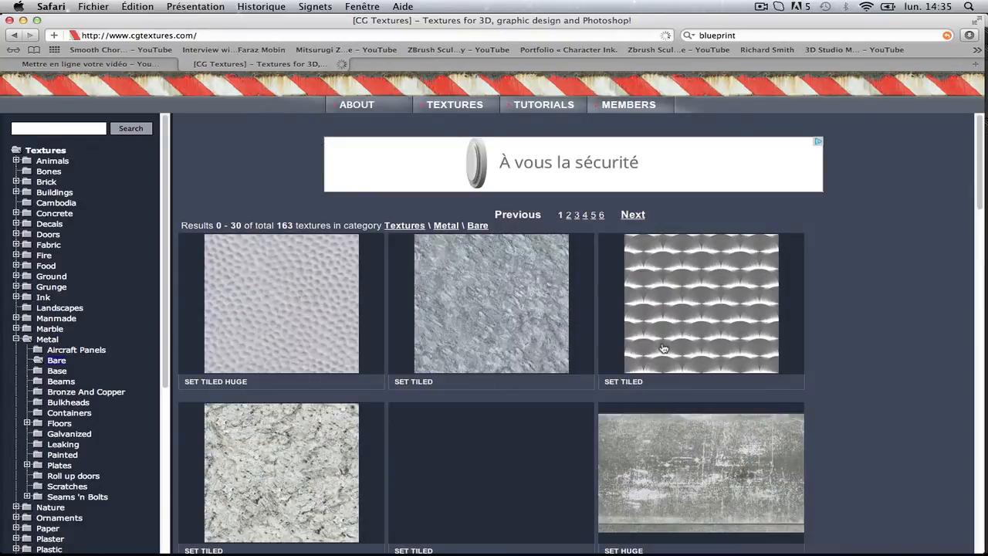
- Examine the bare metal textures on the first results page for one that suits the pistol
scroll(663, 348, down, 7)
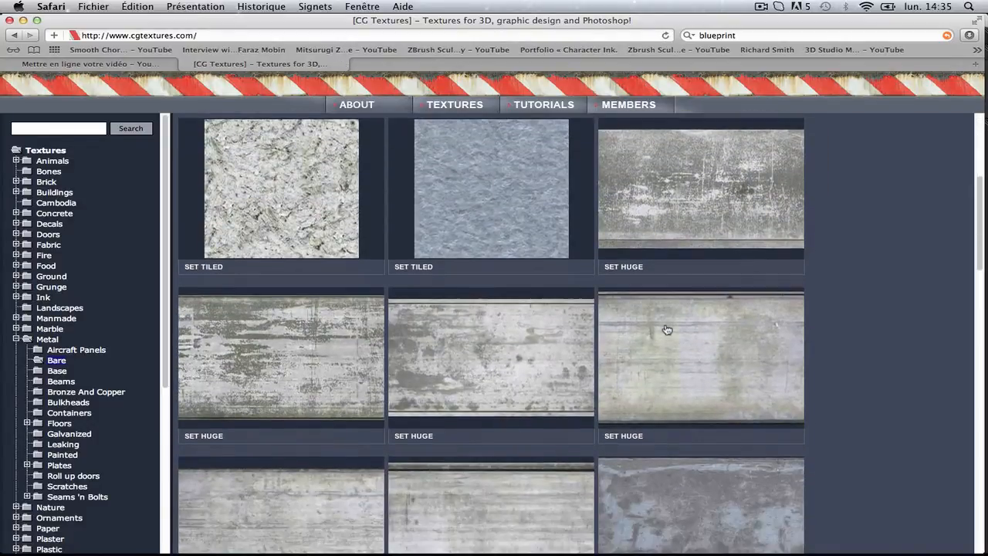
scroll(667, 331, down, 9)
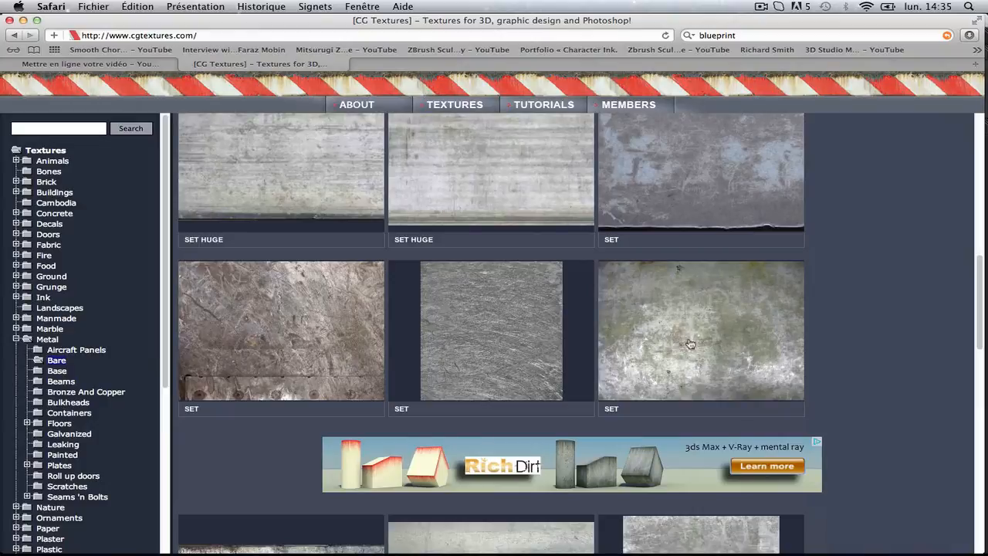
scroll(693, 347, down, 14)
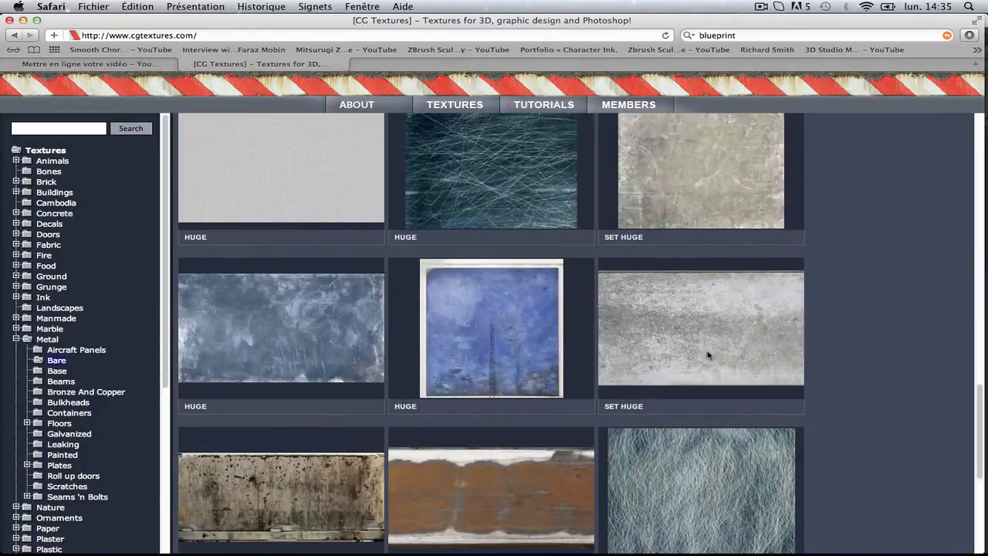
scroll(709, 354, down, 4)
scroll(709, 354, up, 12)
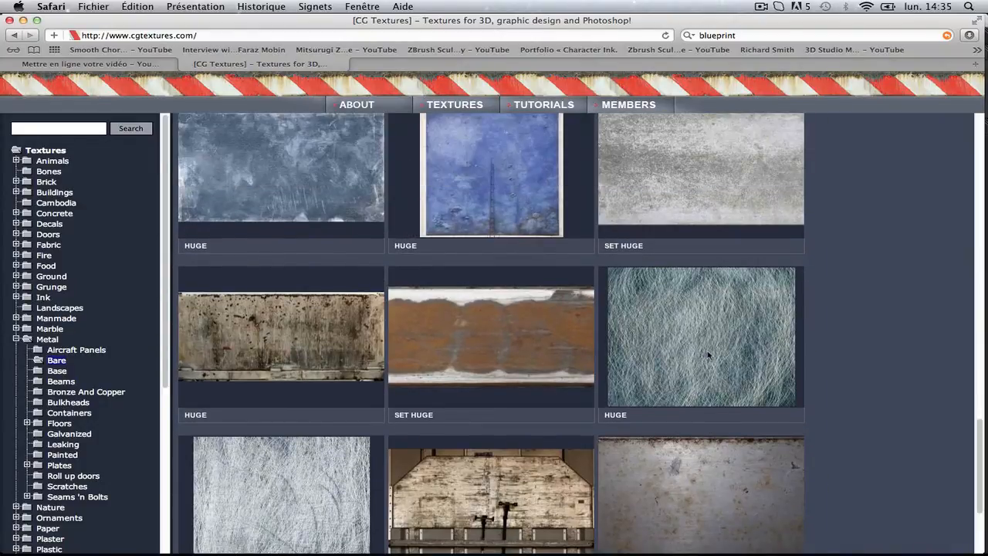
scroll(709, 355, up, 8)
scroll(707, 355, up, 4)
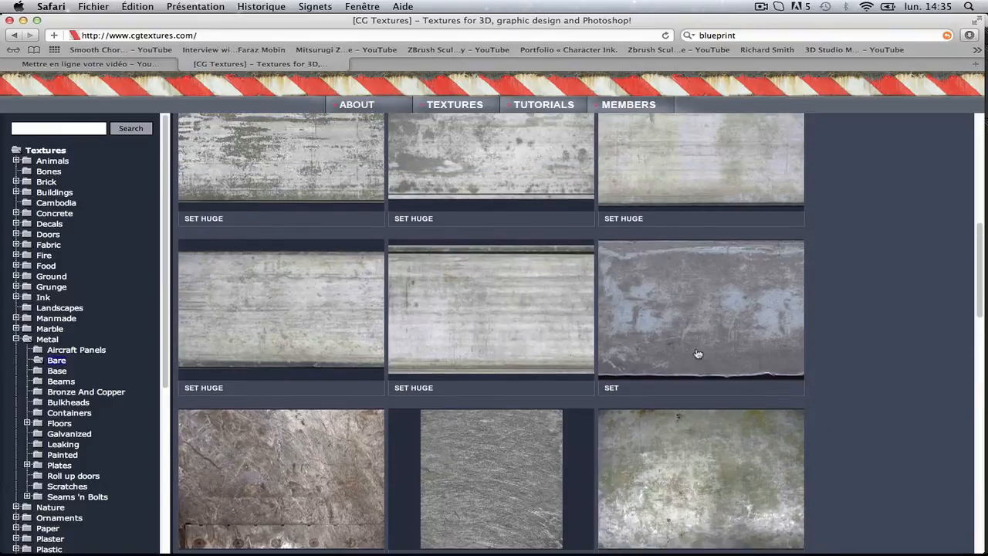
scroll(697, 354, up, 4)
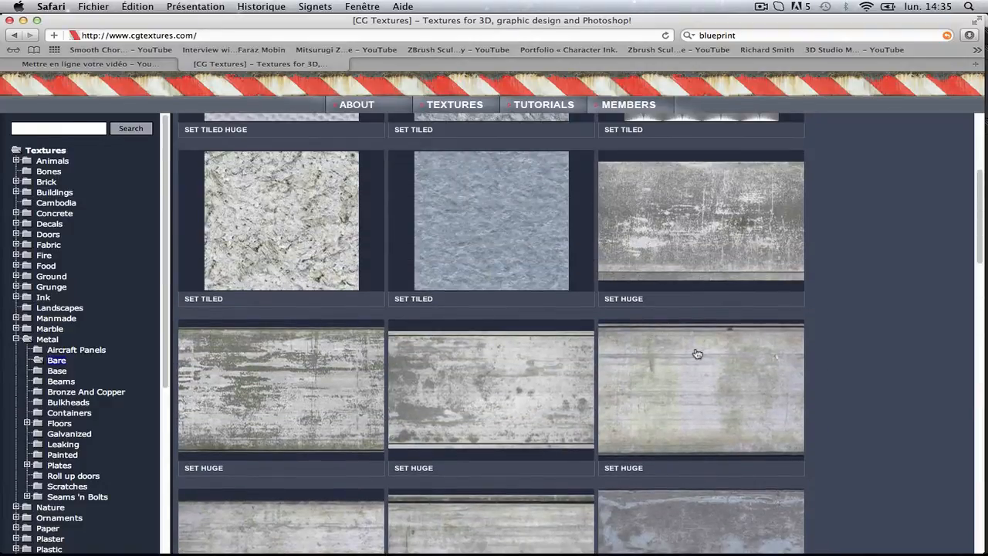
scroll(697, 353, up, 6)
scroll(694, 351, down, 20)
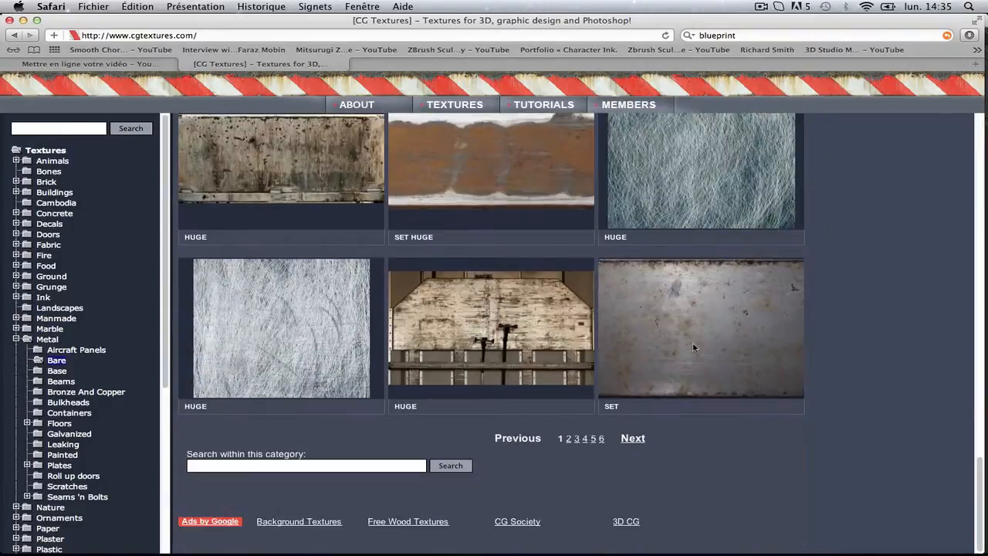
- Download the small image of texture MetalBare0054 and place the file under the beretta image in the Personnage de jeu folder
click(645, 354)
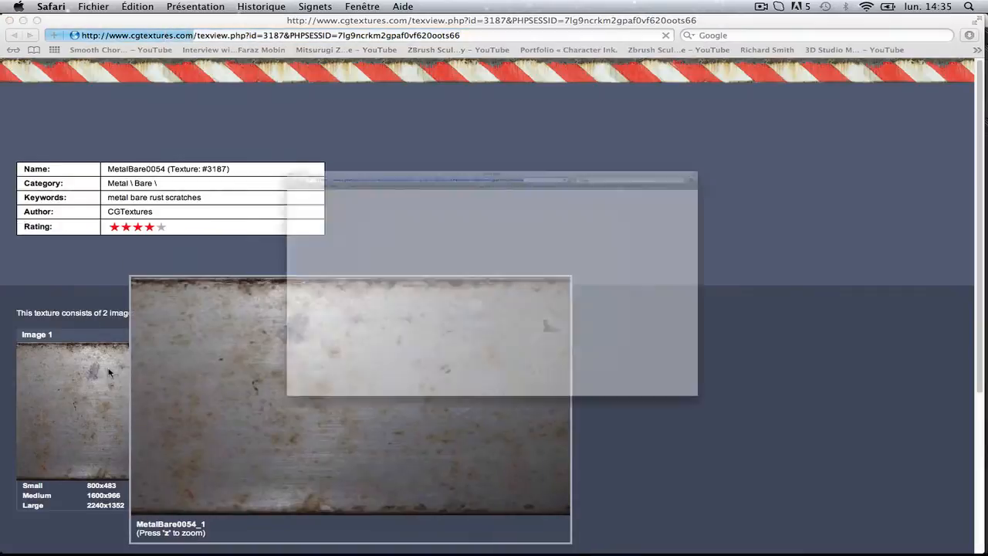
click(115, 372)
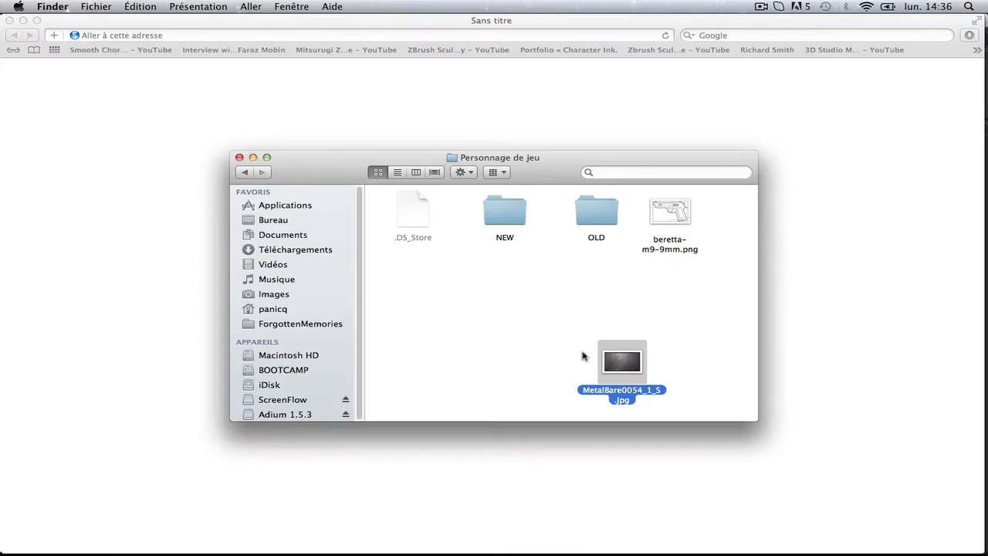
drag(618, 362, 664, 288)
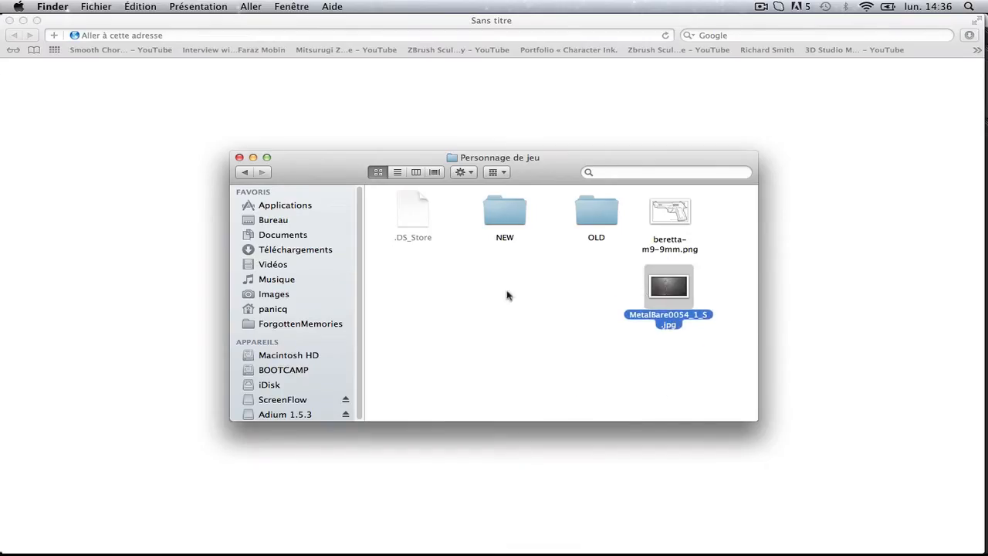
- Switch to Photoshop and open MetalBare0054_1_S.jpg from the Personnage de jeu folder
key(super+Tab)
click(391, 285)
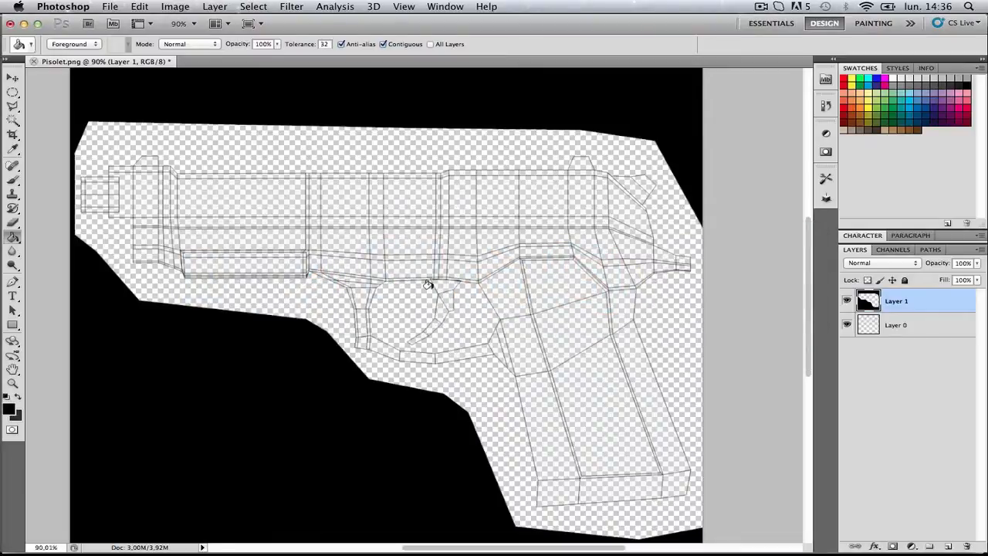
key(super+o)
scroll(543, 206, down, 5)
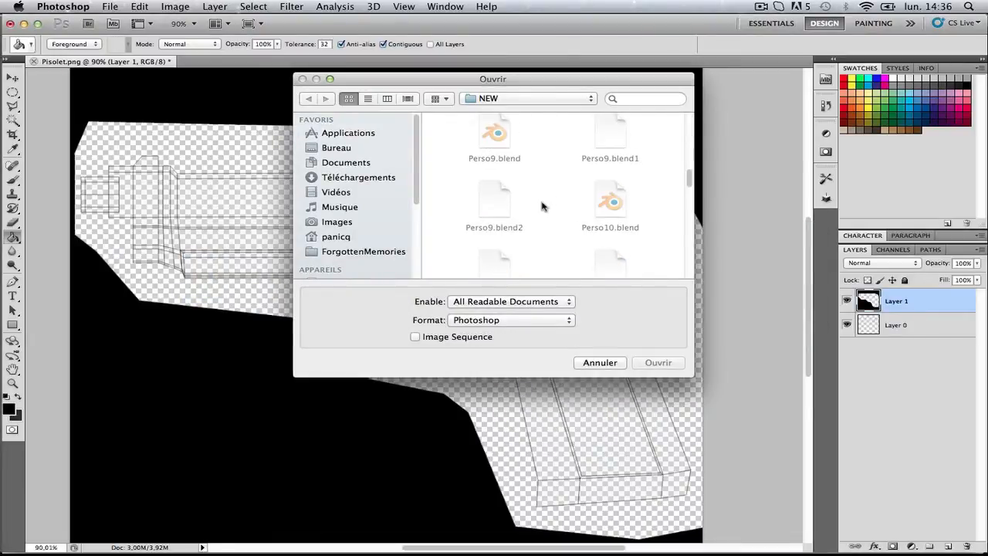
click(515, 99)
click(509, 106)
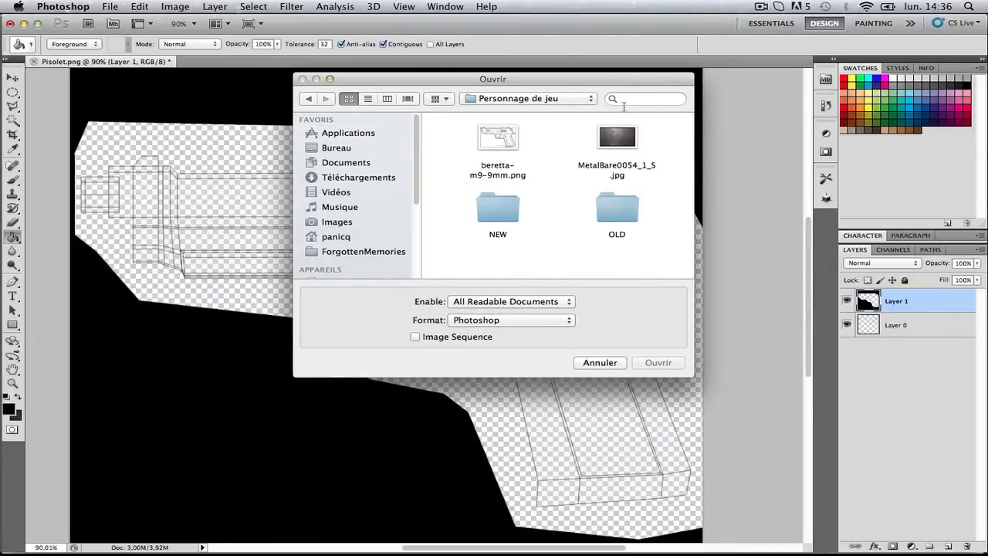
double_click(617, 139)
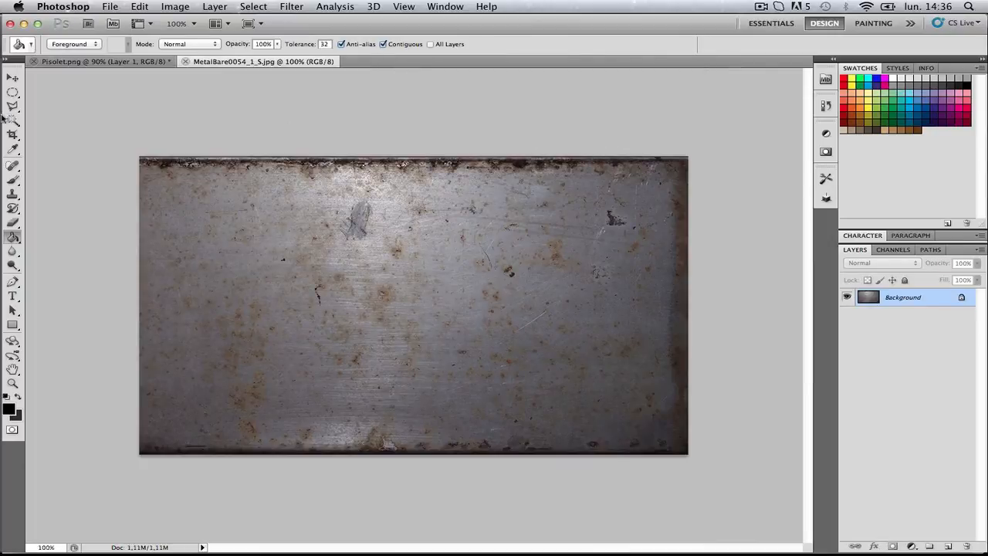
- Copy a rectangular area of the metal texture, excluding its dark borders, and paste it into Pisolet.png
drag(12, 91, 46, 93)
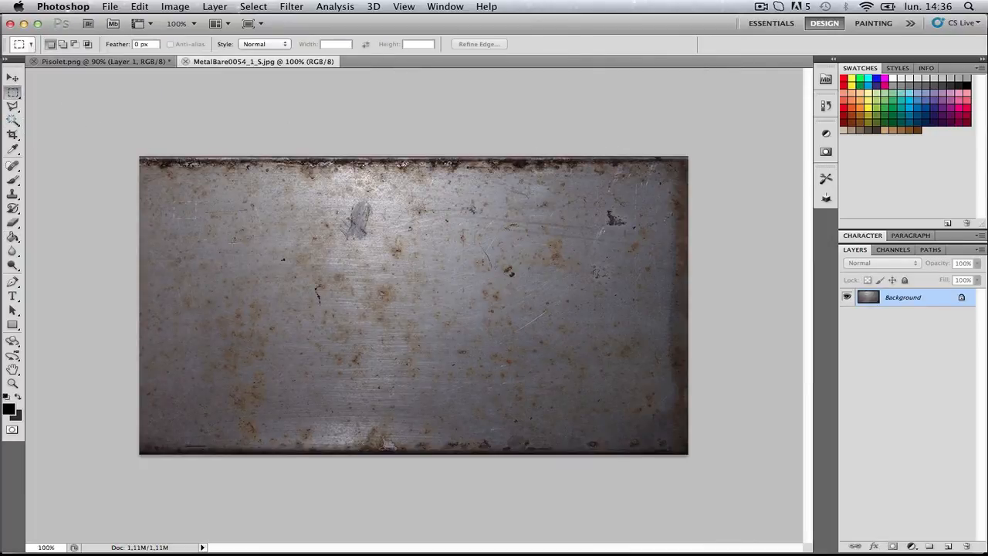
drag(606, 423, 643, 442)
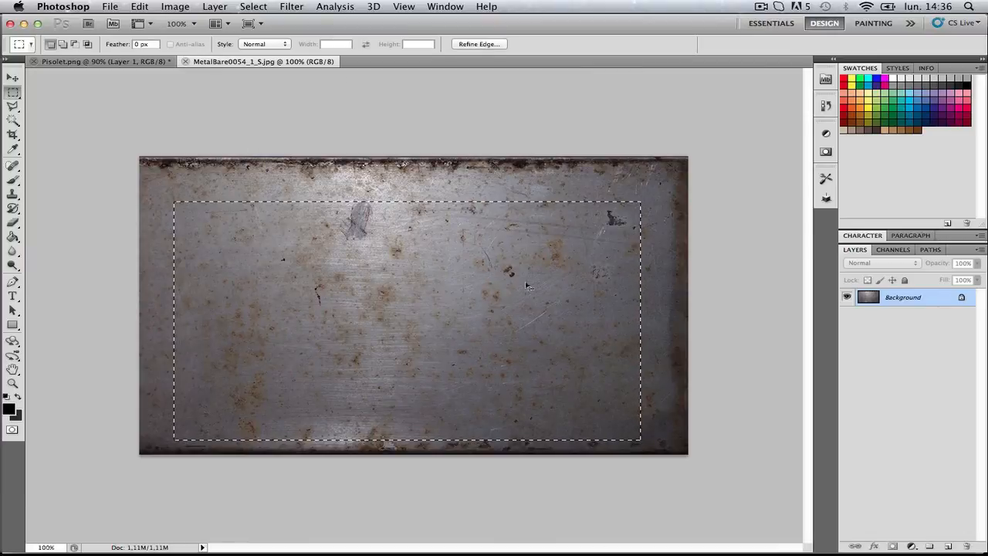
click(111, 63)
key(super+v)
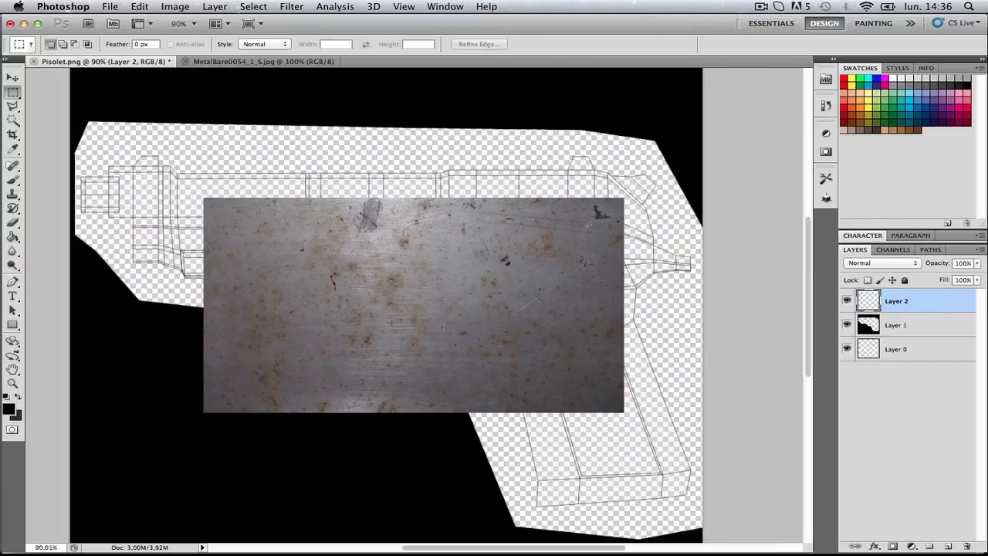
- Scale the pasted metal texture proportionally to about 190% and center it over the pistol with Free Transform
alt+scroll(412, 331, down, 2)
key(super+t)
shift+drag(290, 362, 153, 482)
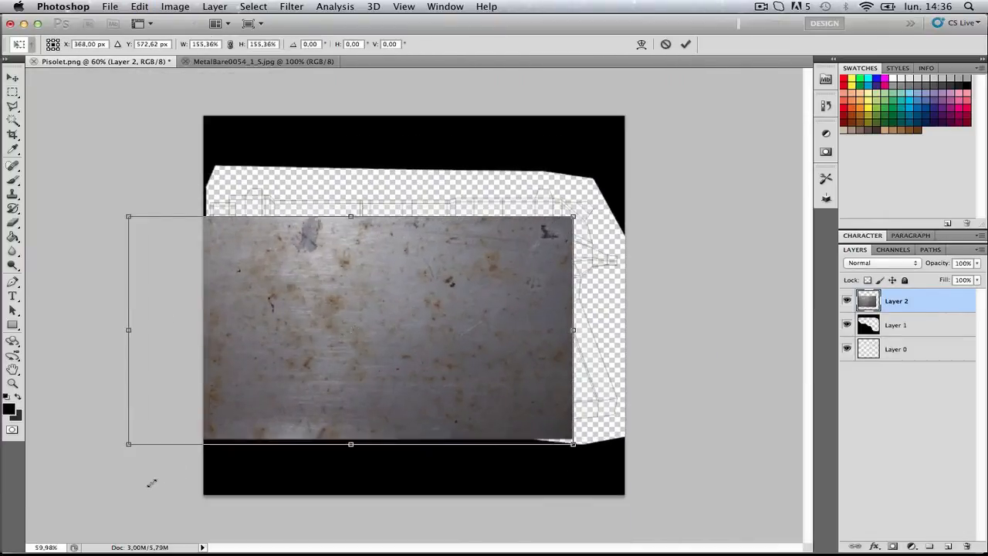
drag(388, 345, 388, 297)
shift+drag(575, 396, 657, 444)
drag(533, 369, 553, 371)
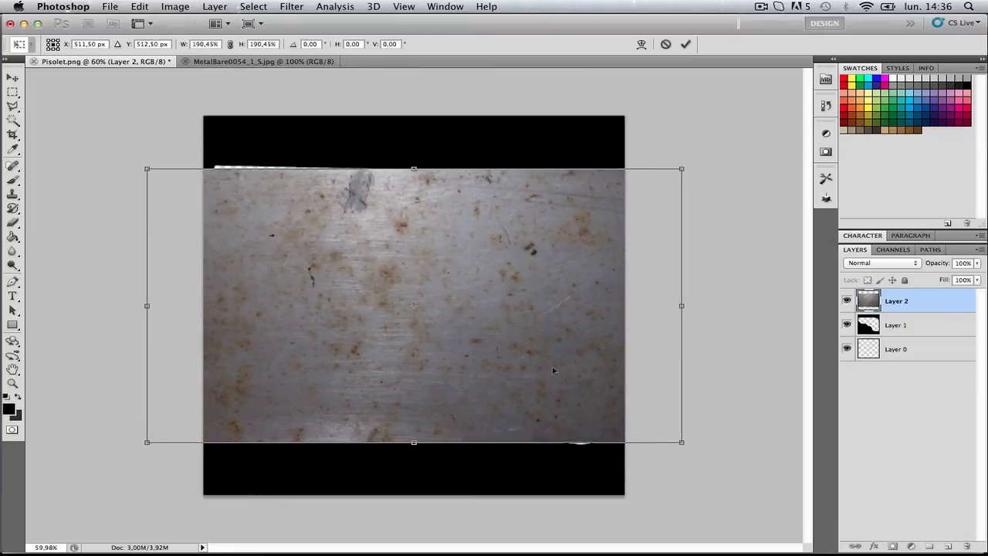
click(13, 77)
key(Return)
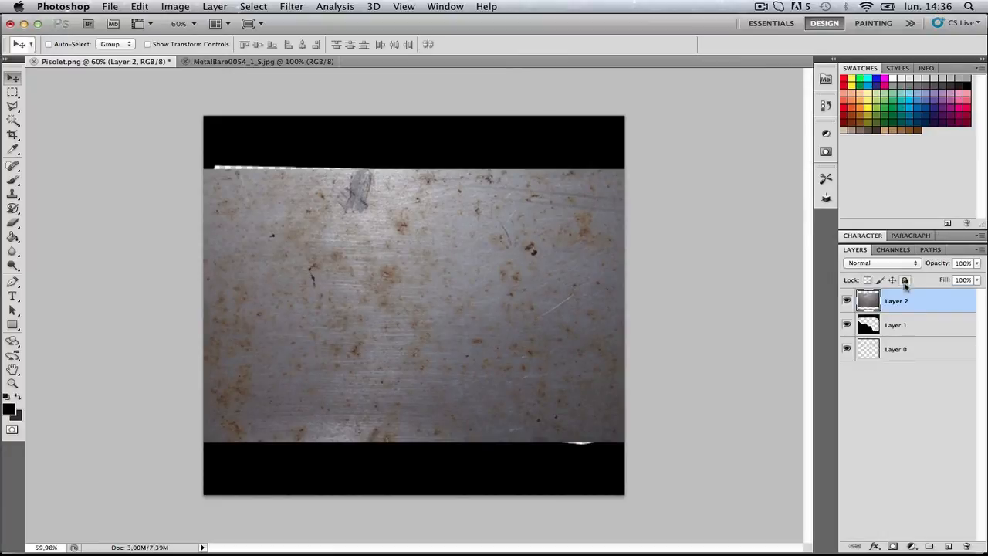
- Add a new layer directly beneath the metal texture and set the foreground color to dark gray #282828 for the Paint Bucket
click(946, 545)
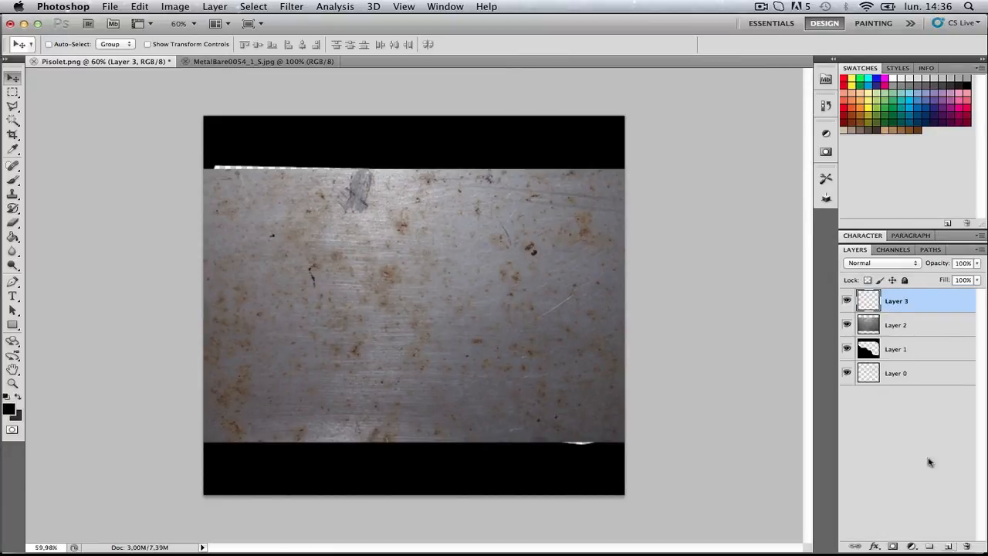
drag(902, 316, 904, 326)
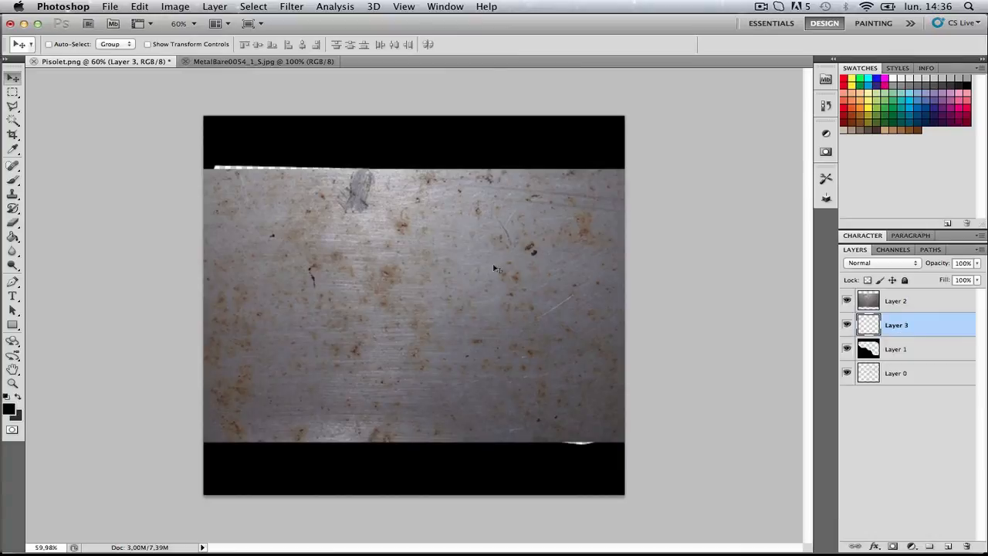
click(12, 237)
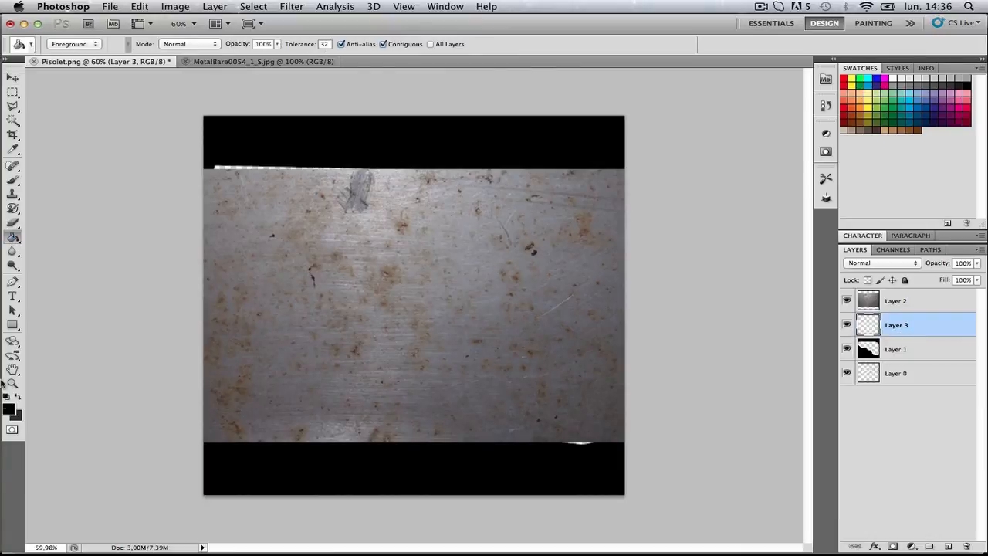
click(9, 407)
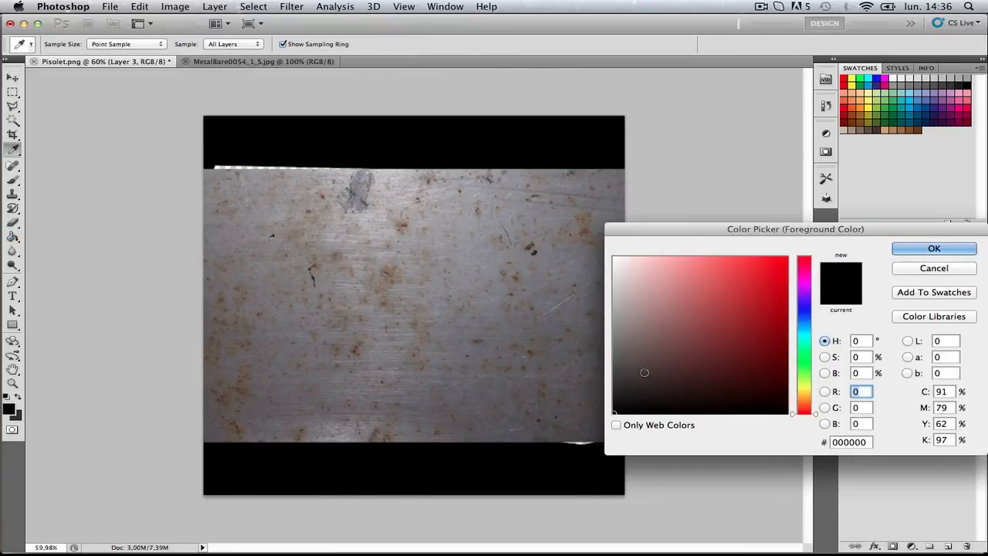
drag(644, 370, 522, 390)
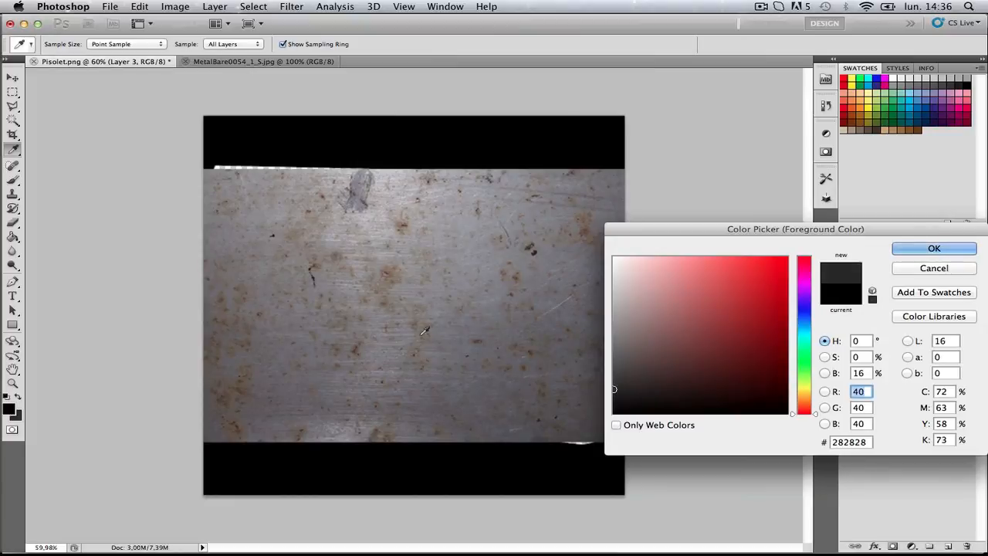
key(Return)
- Load the black layer's outline as a selection, invert it, and fill the pistol area with dark gray on the new layer
click(399, 315)
key(super+z)
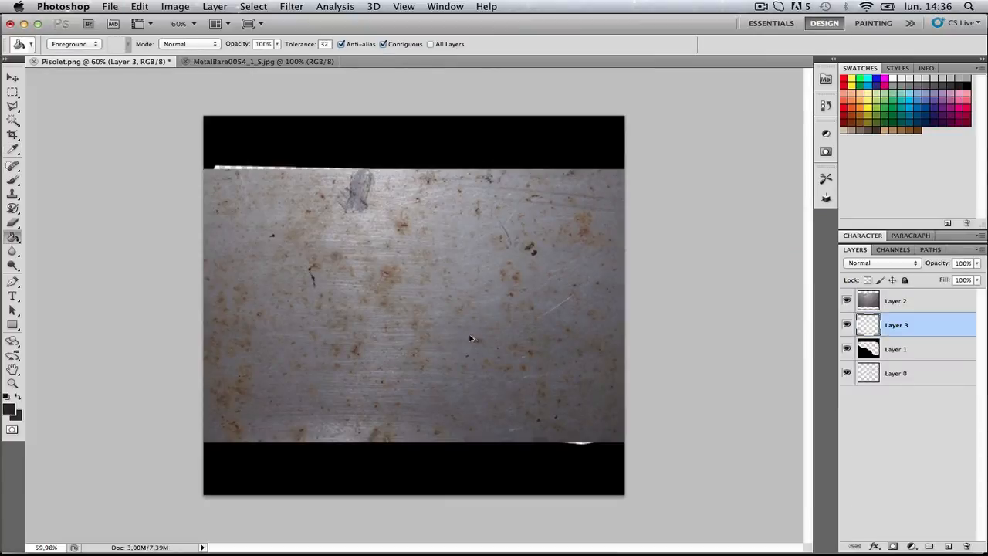
super+click(869, 349)
click(505, 269)
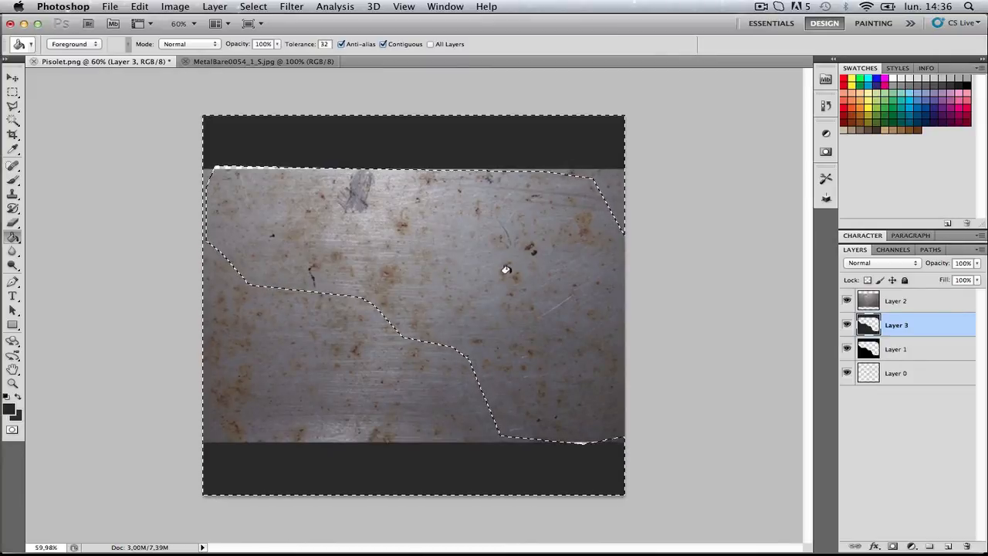
key(super+z)
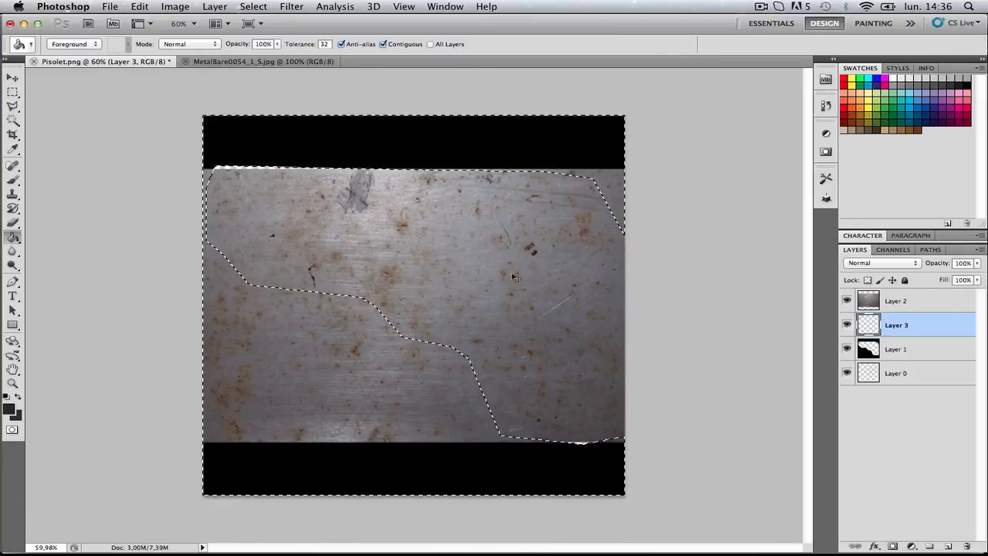
key(super+shift+i)
click(483, 270)
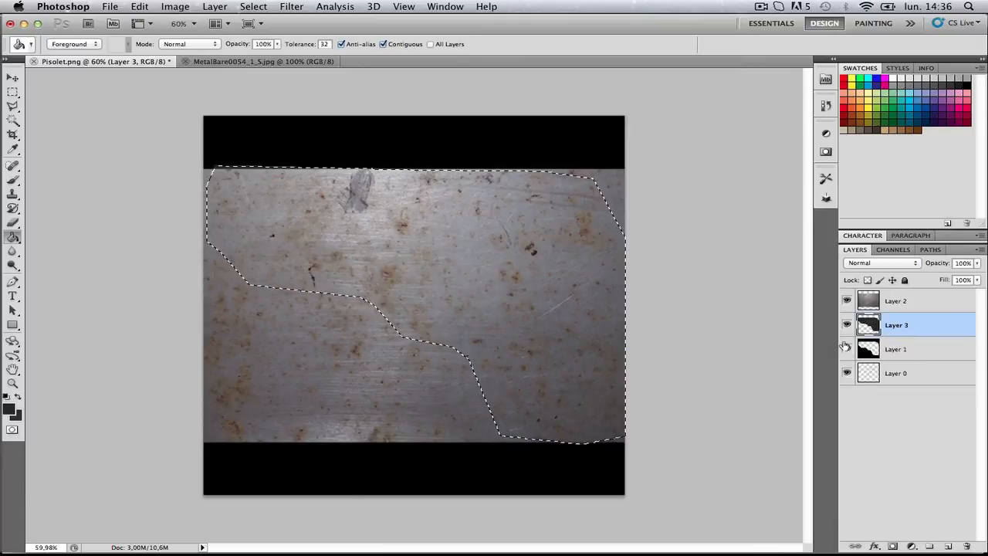
- Set the metal texture layer's blend mode to Multiply
click(865, 301)
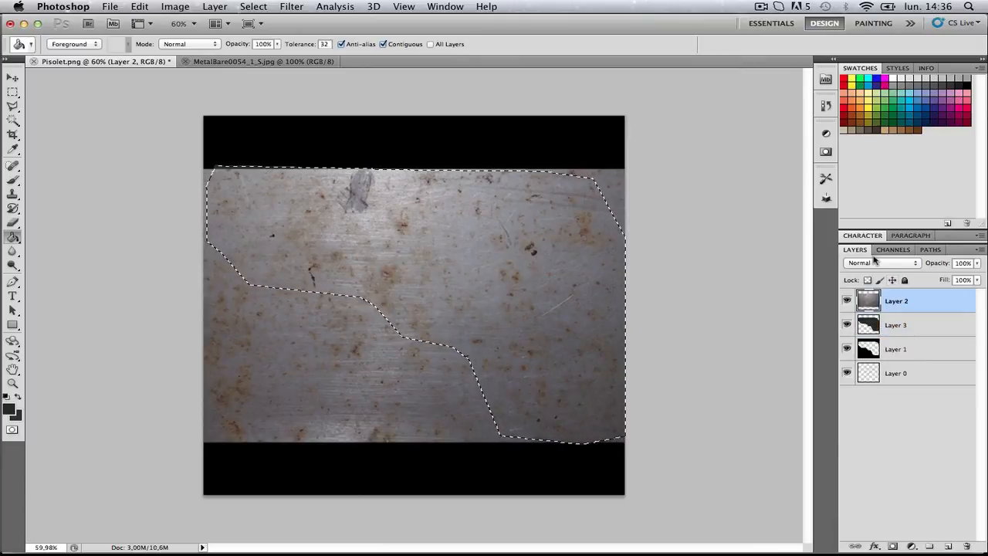
click(880, 263)
click(870, 290)
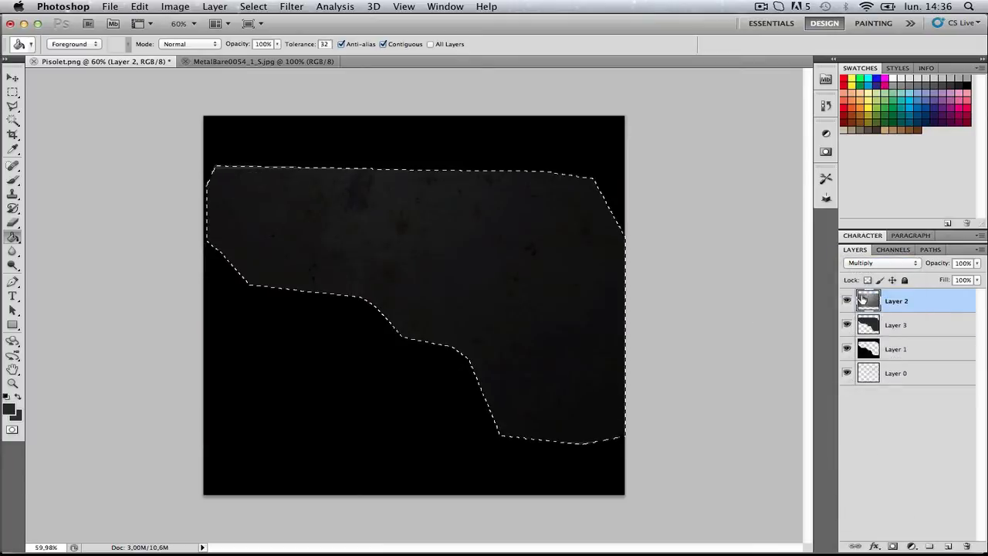
- Set the metal texture layer's blend mode to Overlay and its opacity to 35%
alt+scroll(474, 276, up, 3)
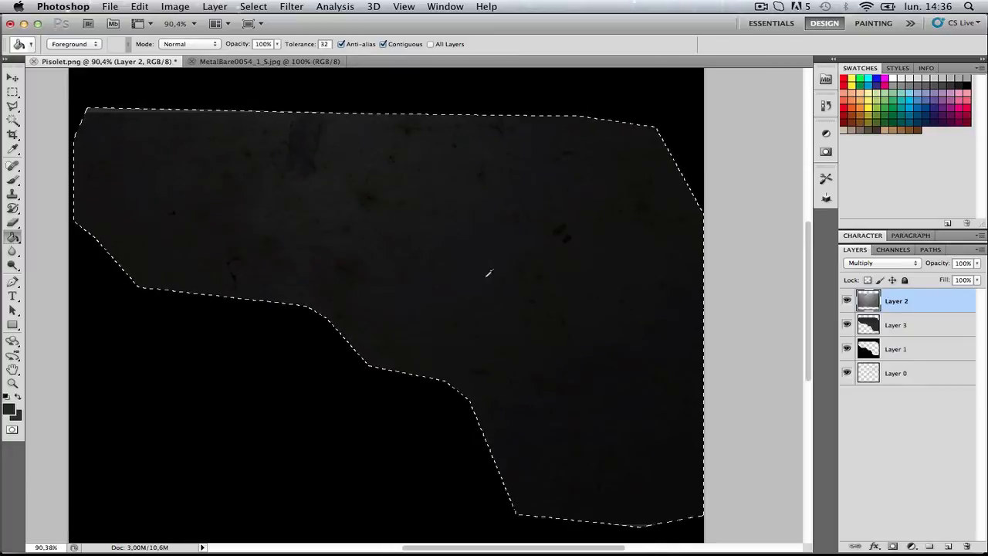
click(915, 264)
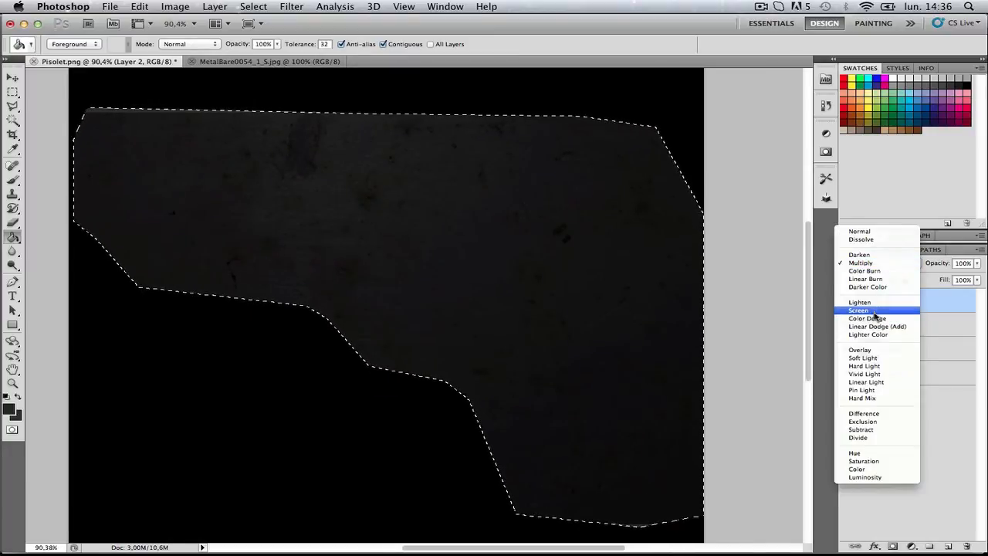
click(875, 352)
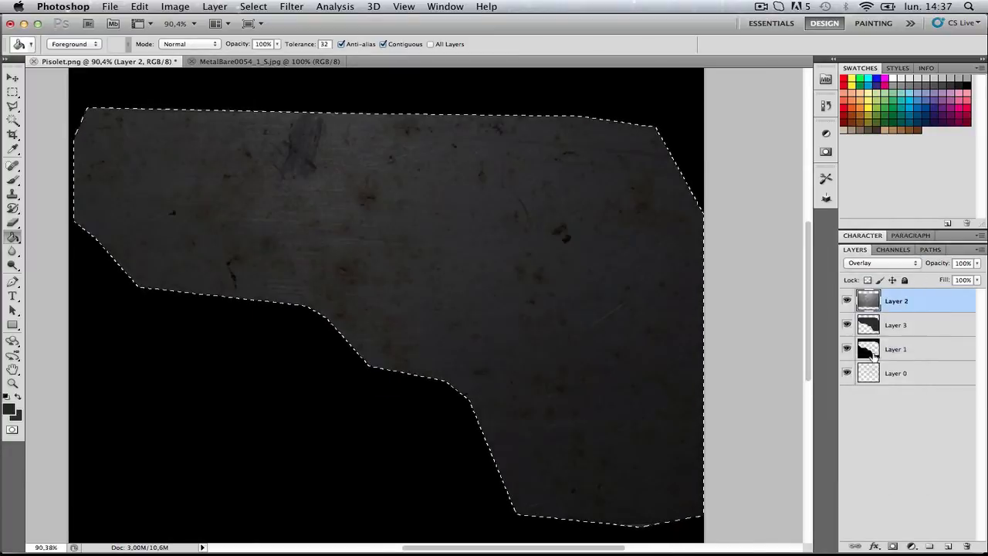
click(977, 264)
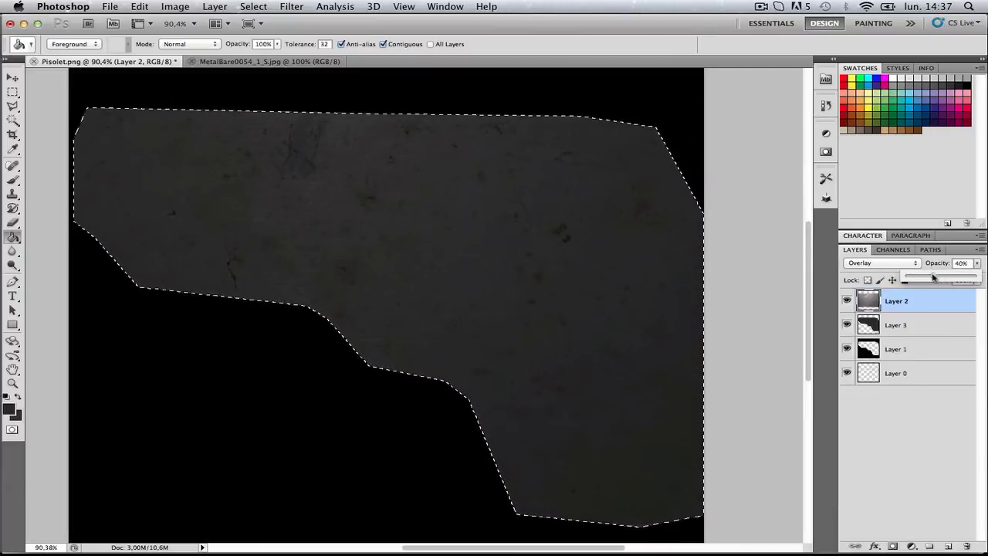
- Refill the pistol area on Layer 3 with near-black #111111 and raise the metal texture layer's opacity to about 93%
click(900, 320)
click(7, 408)
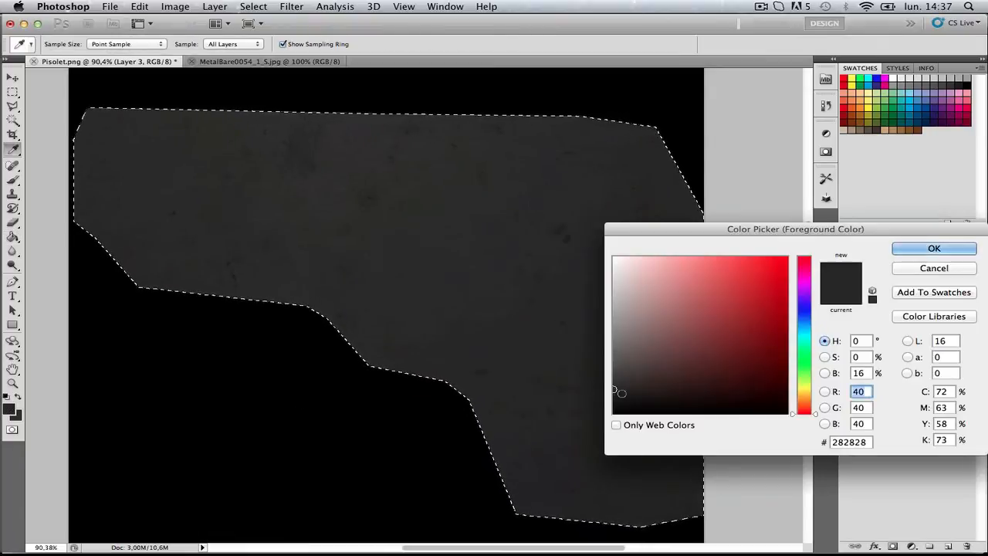
drag(622, 394, 580, 405)
key(Return)
key(g)
click(493, 287)
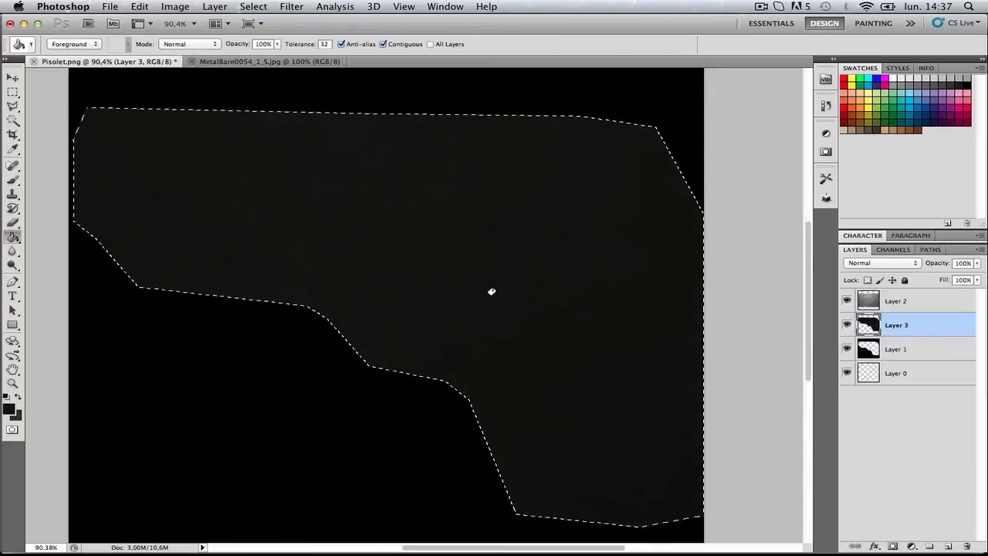
click(924, 300)
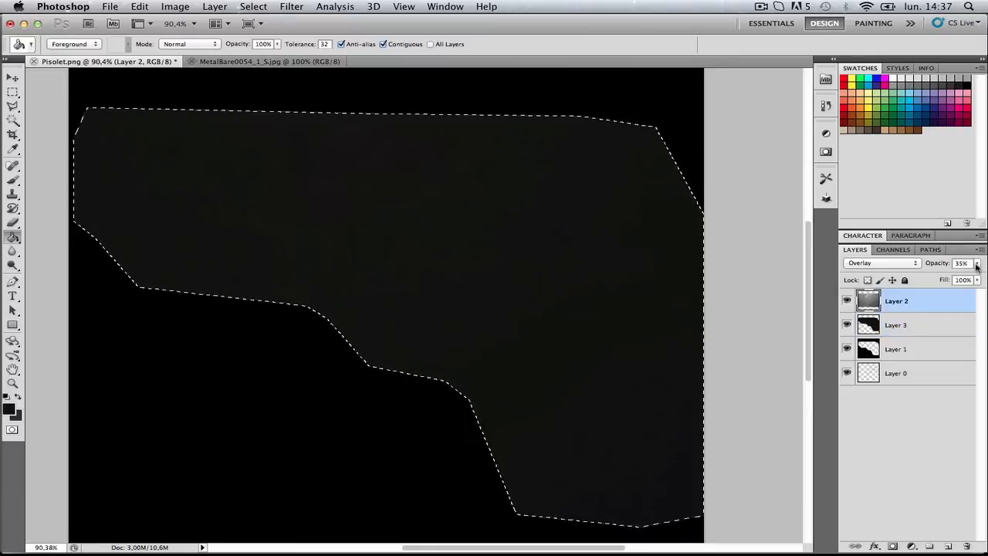
click(978, 264)
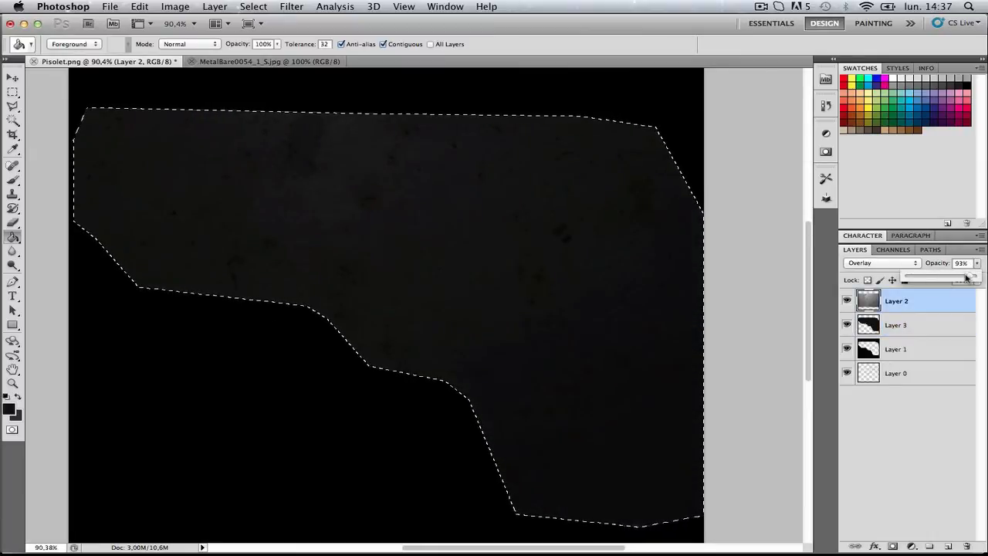
- Move the UV layout layer (Layer 0) to the top of the stack and hide the three layers beneath it
click(916, 376)
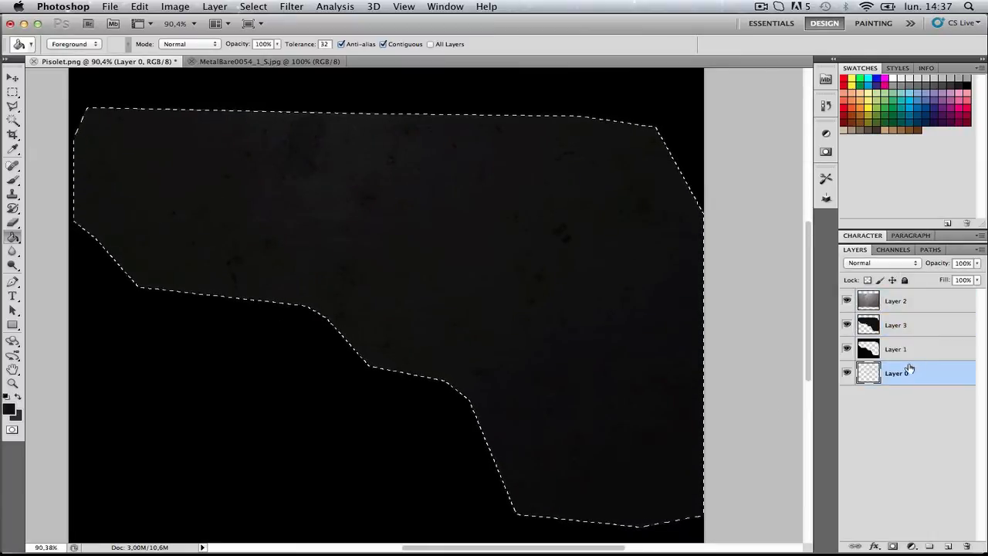
drag(933, 378, 939, 300)
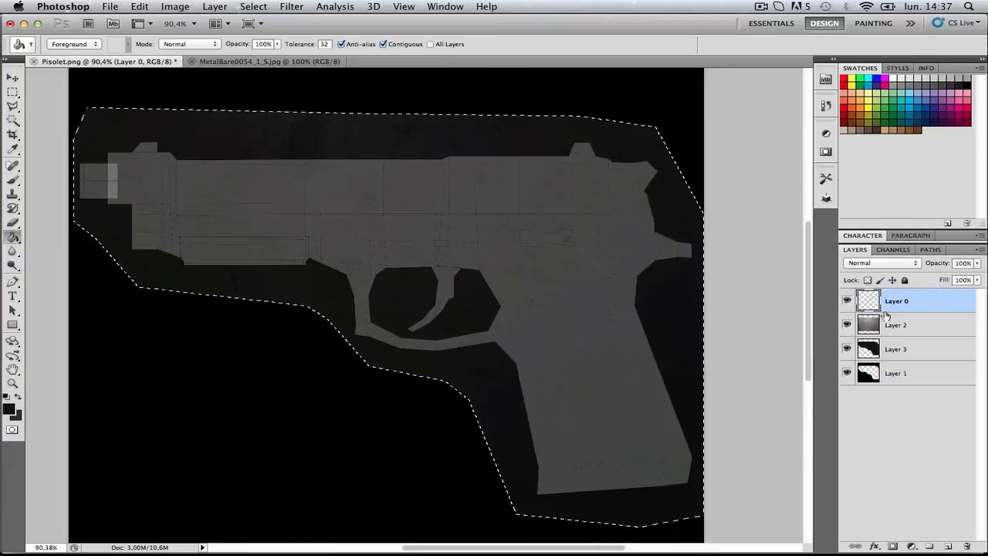
alt+scroll(595, 375, up, 3)
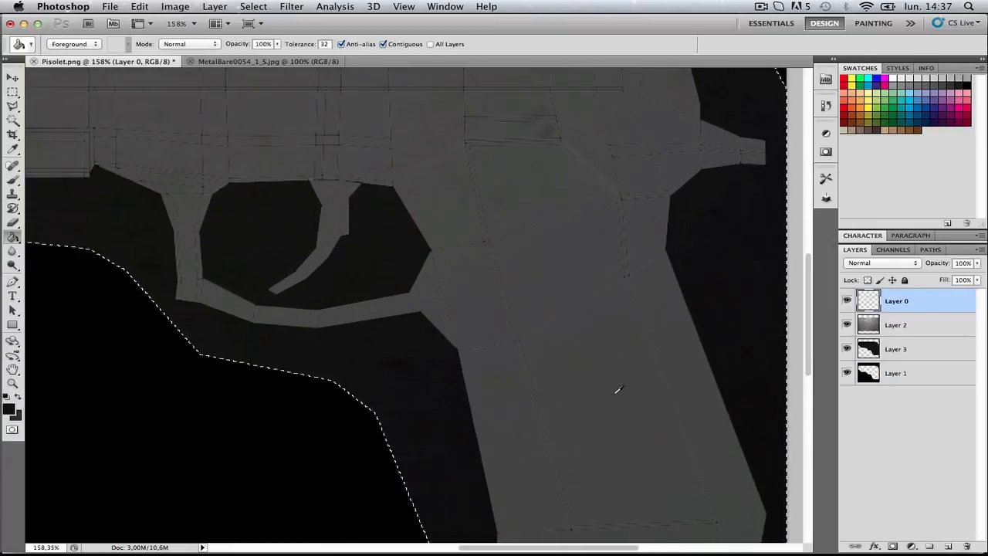
click(847, 325)
click(847, 349)
click(847, 373)
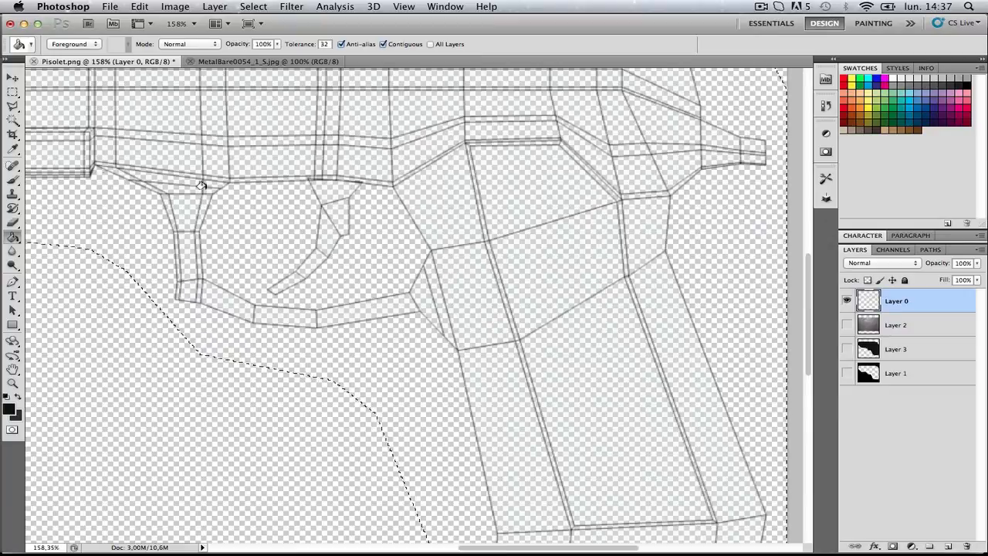
- Clear the current selection and outline the inner grip panel of the UV layout with the Polygonal Lasso
click(14, 93)
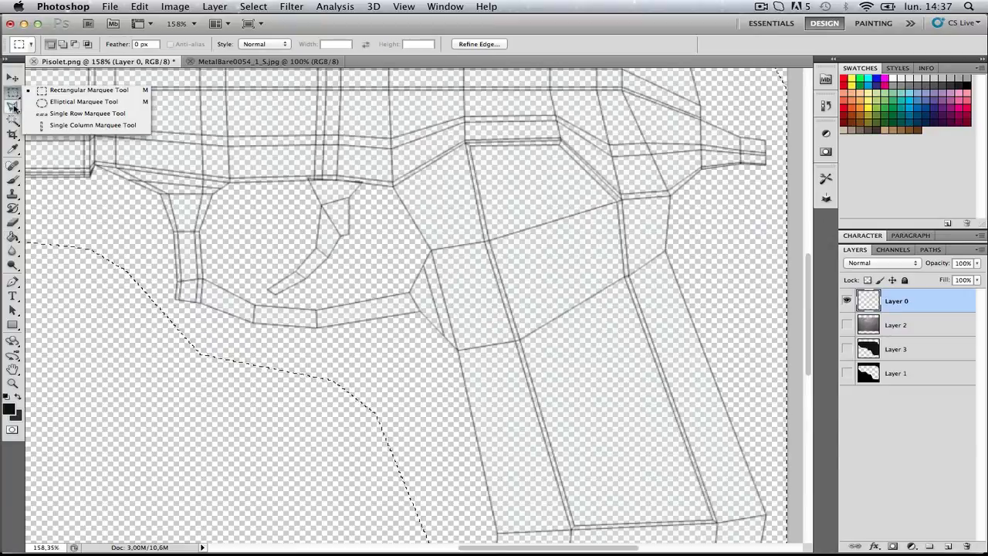
click(12, 106)
key(super+d)
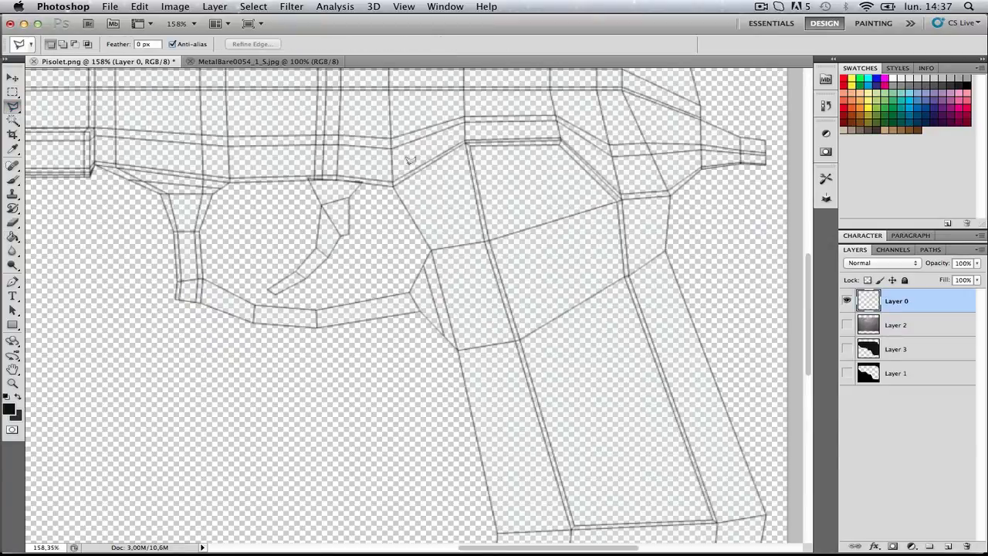
click(464, 135)
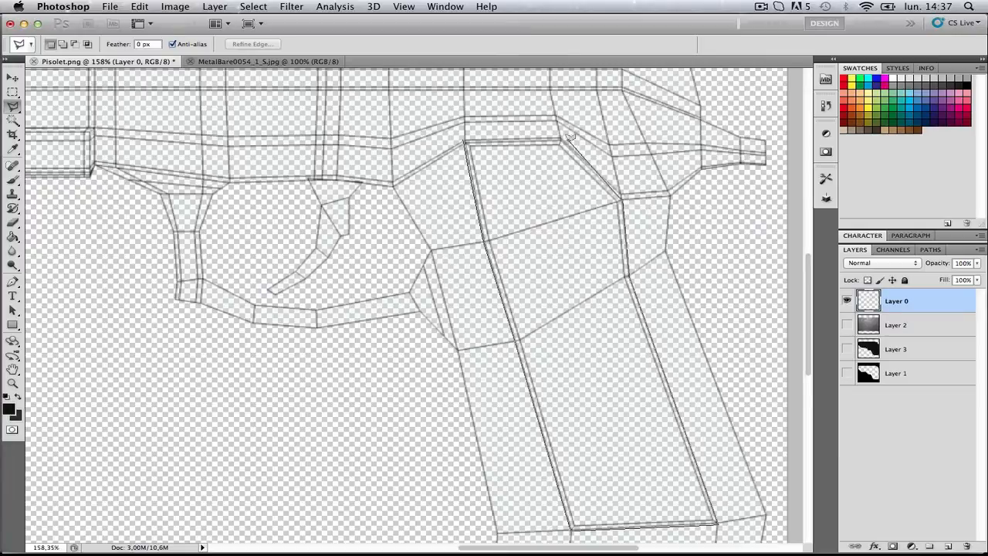
click(463, 140)
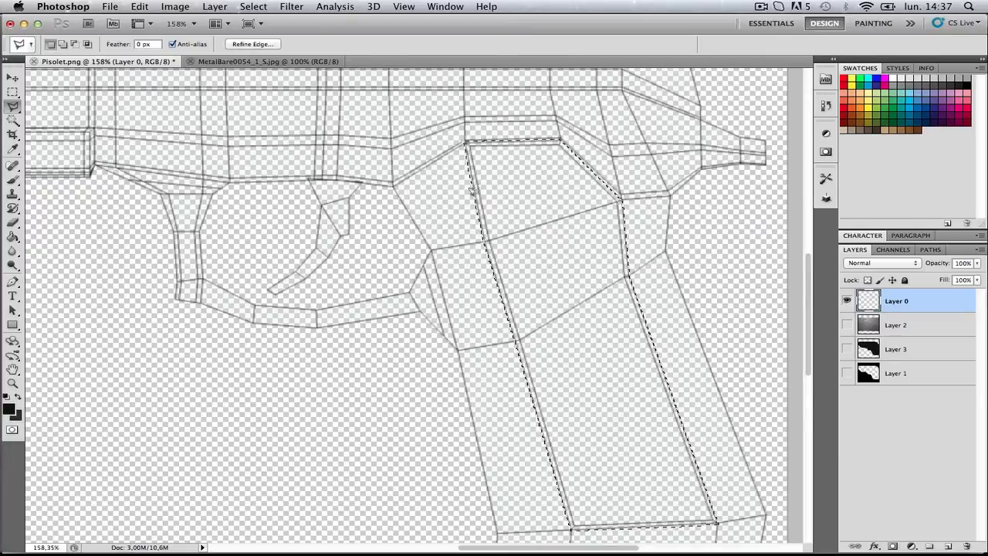
- Make Layer 3 the target for the Paint Bucket and set the foreground color to a dark brown
click(13, 237)
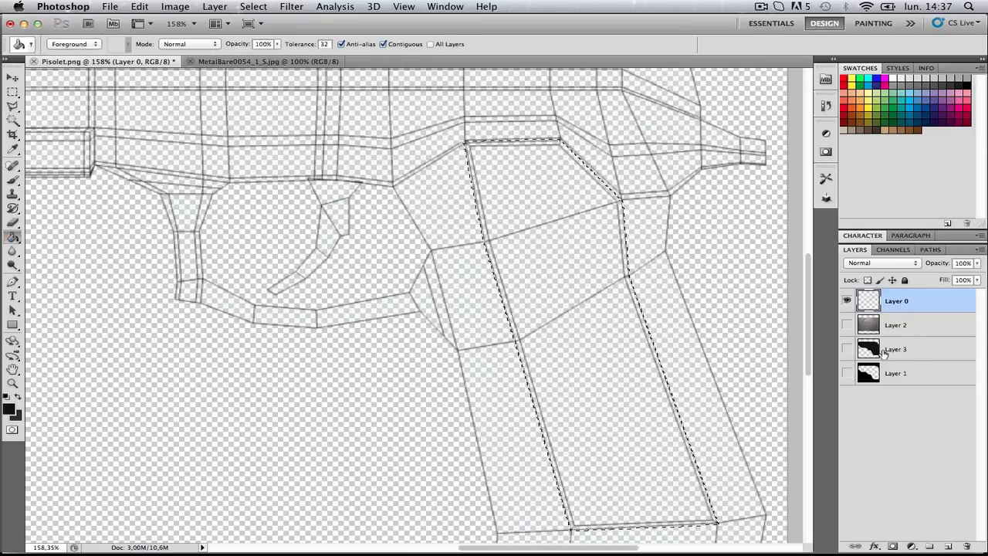
click(923, 355)
click(10, 409)
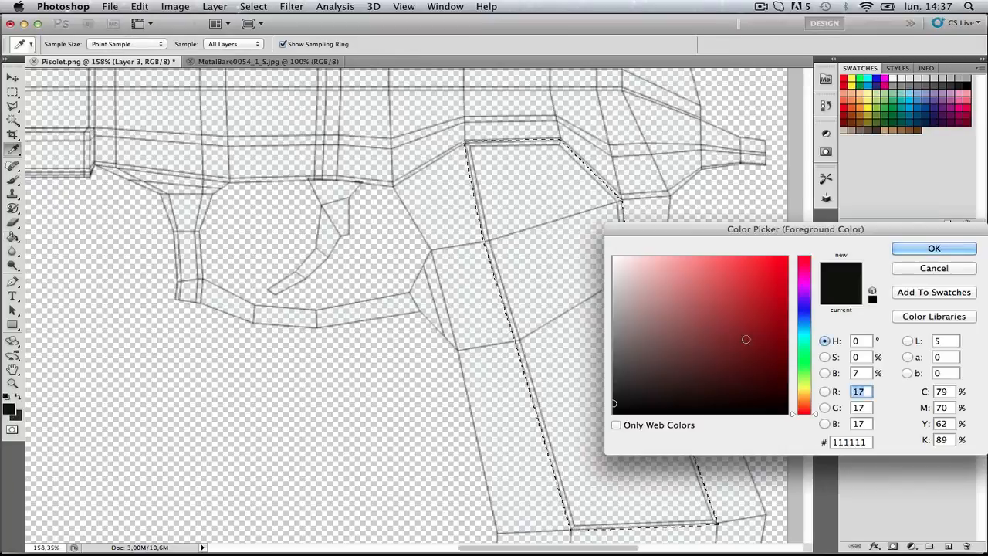
mouse_move(803, 400)
mouse_down()
mouse_move(807, 409)
mouse_move(807, 398)
mouse_up()
drag(718, 332, 670, 357)
drag(806, 401, 805, 407)
drag(712, 371, 695, 371)
mouse_move(804, 407)
mouse_down()
mouse_move(804, 395)
mouse_move(804, 403)
mouse_up()
click(655, 358)
click(652, 326)
mouse_move(652, 327)
mouse_down()
mouse_move(655, 370)
mouse_move(638, 353)
mouse_move(706, 371)
mouse_move(686, 357)
mouse_move(695, 360)
mouse_up()
key(Return)
key(g)
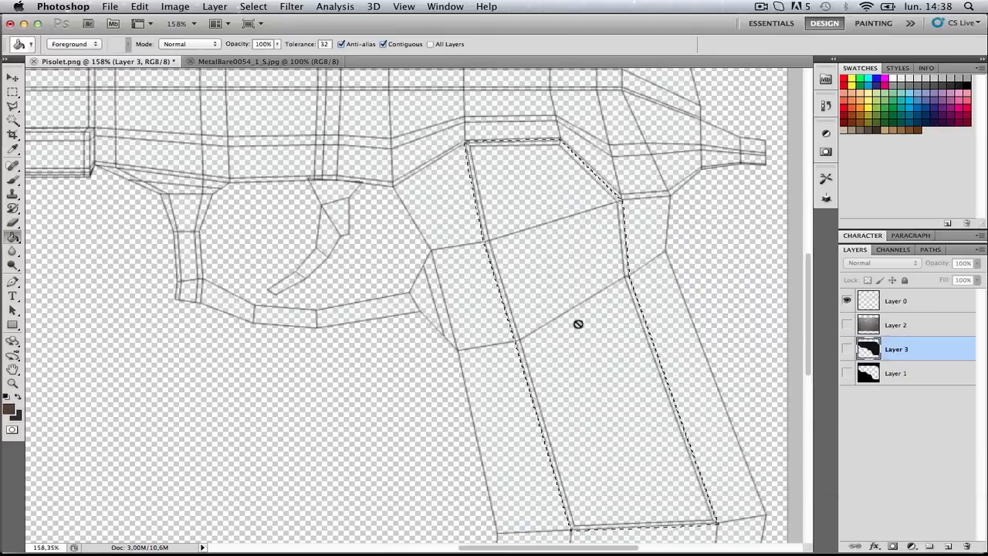
- Make Layer 3 visible and fill the selected grip panel with the brown color
click(578, 327)
key(Return)
click(586, 327)
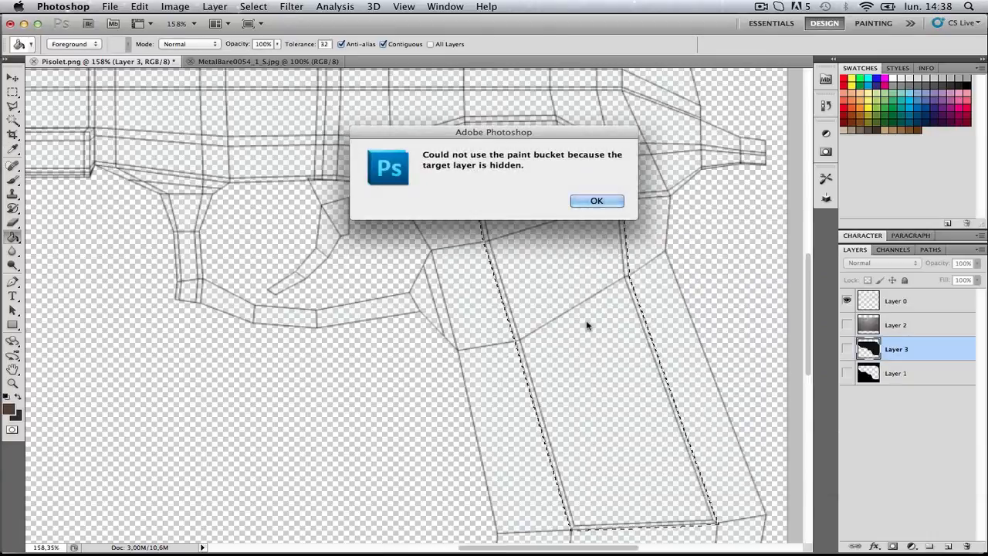
key(Return)
click(847, 349)
click(623, 342)
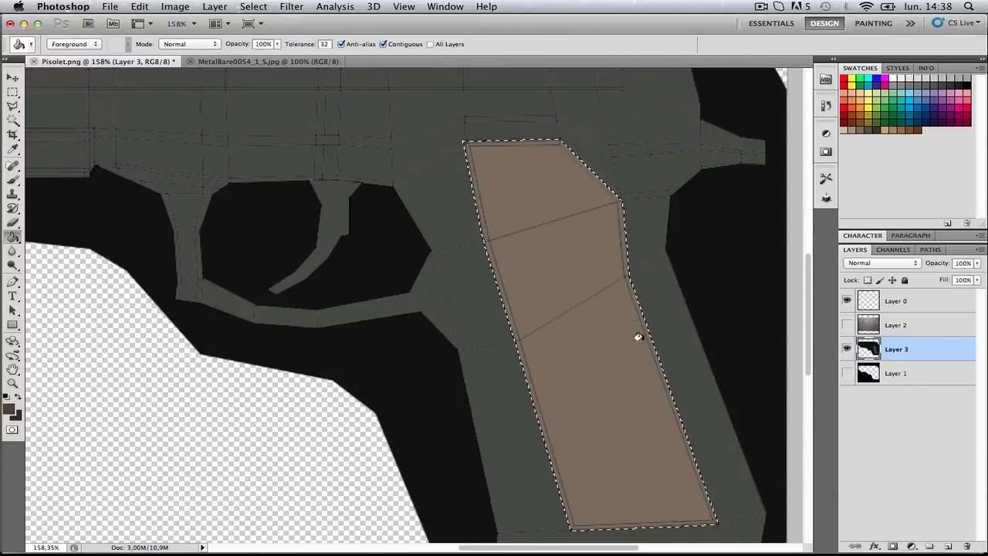
- Hide the UV layout layer and show the metal texture and black background layers again
alt+scroll(579, 315, down, 3)
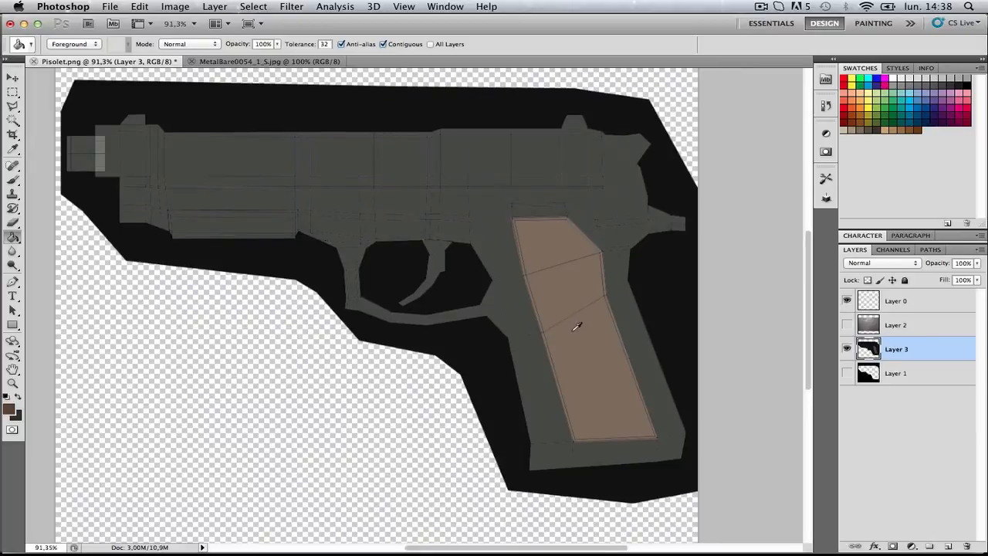
click(847, 301)
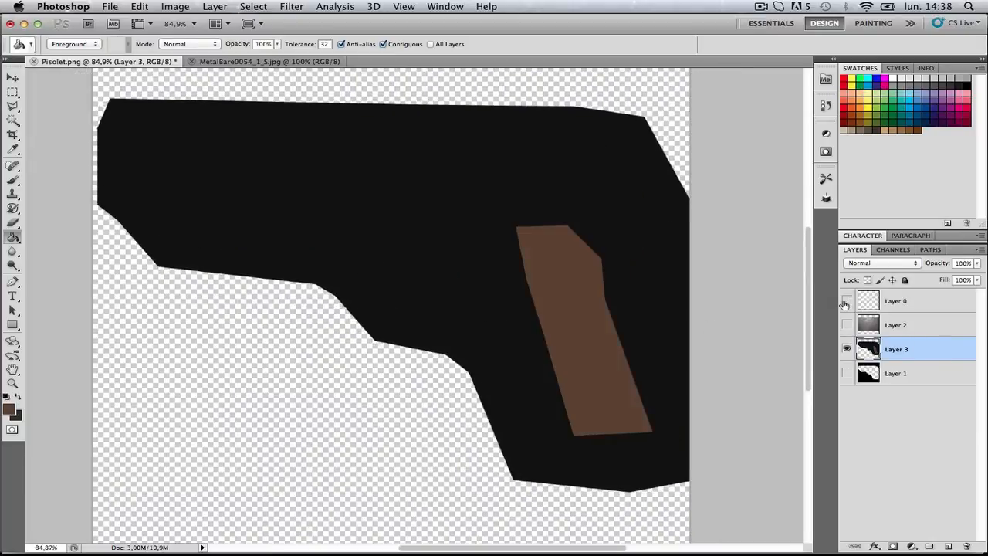
click(848, 325)
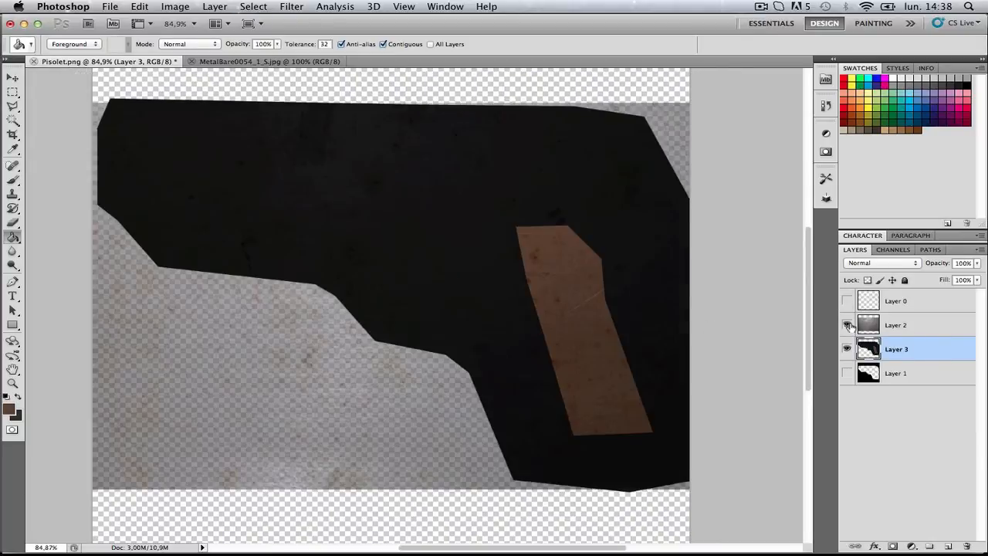
click(848, 373)
scroll(560, 361, down, 5)
scroll(569, 346, up, 3)
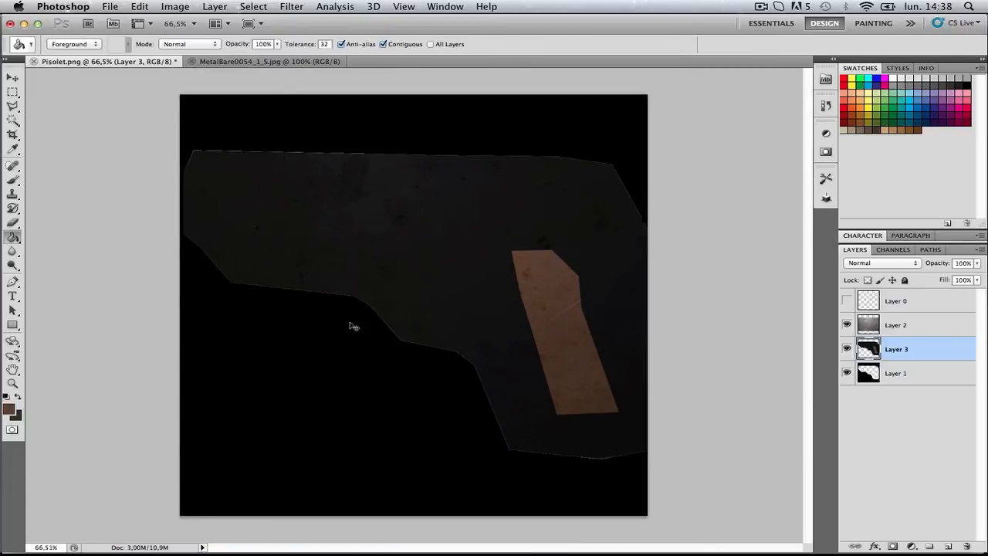
- Save the texture as the layered Photoshop file Pisolet.psd with Maximize Compatibility enabled
key(super+shift+s)
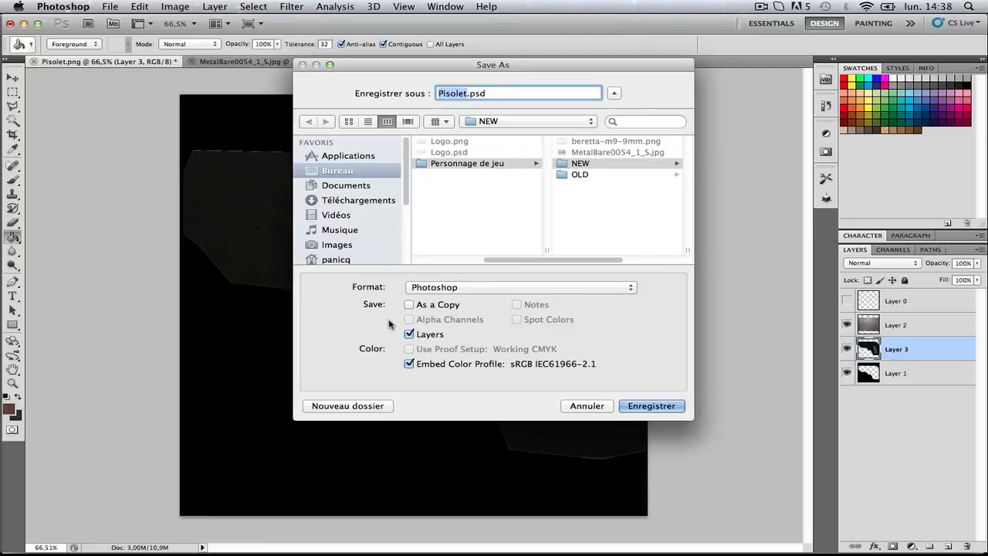
key(Return)
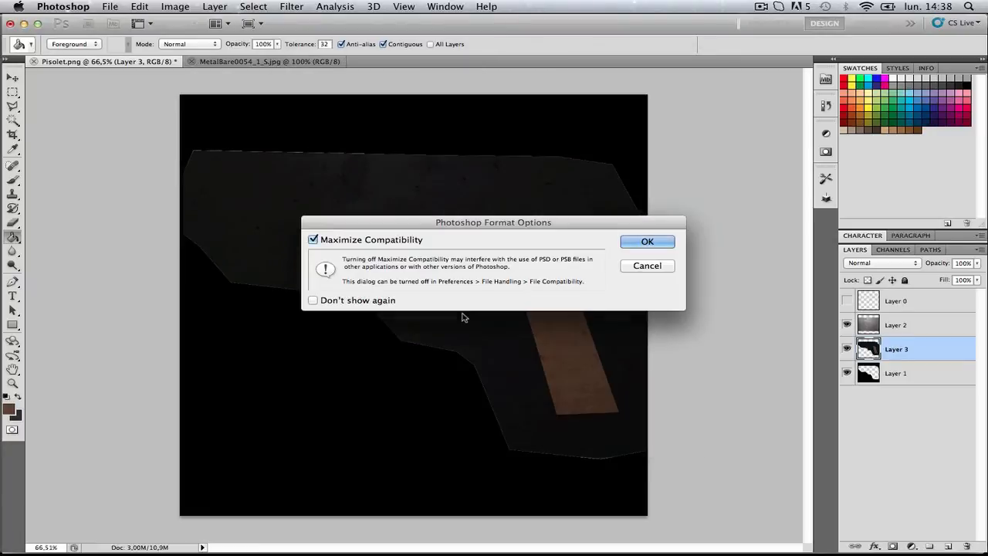
key(Return)
- Switch to Blender and open the UV editor's file browser for loading an image
key(super+Tab)
key(super+Tab)
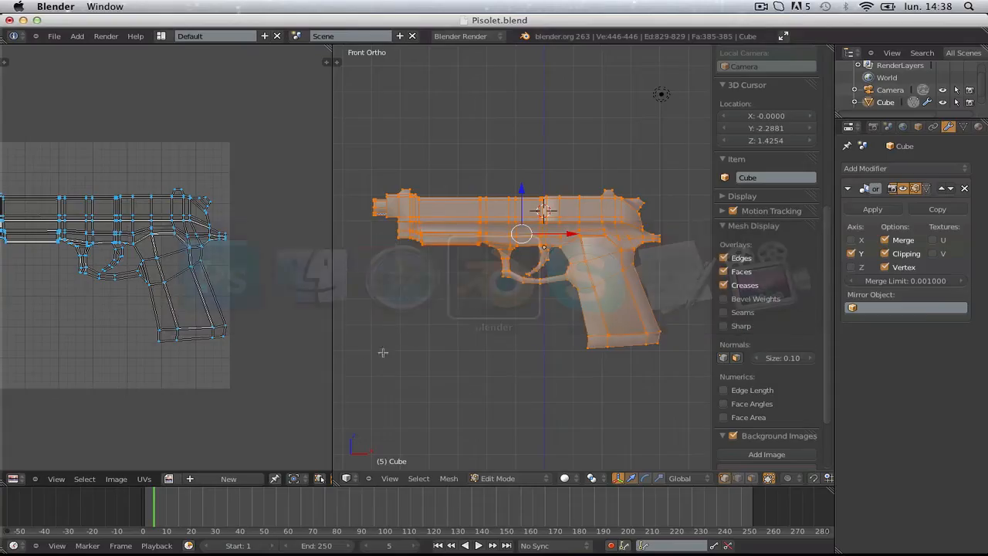
click(115, 479)
click(126, 453)
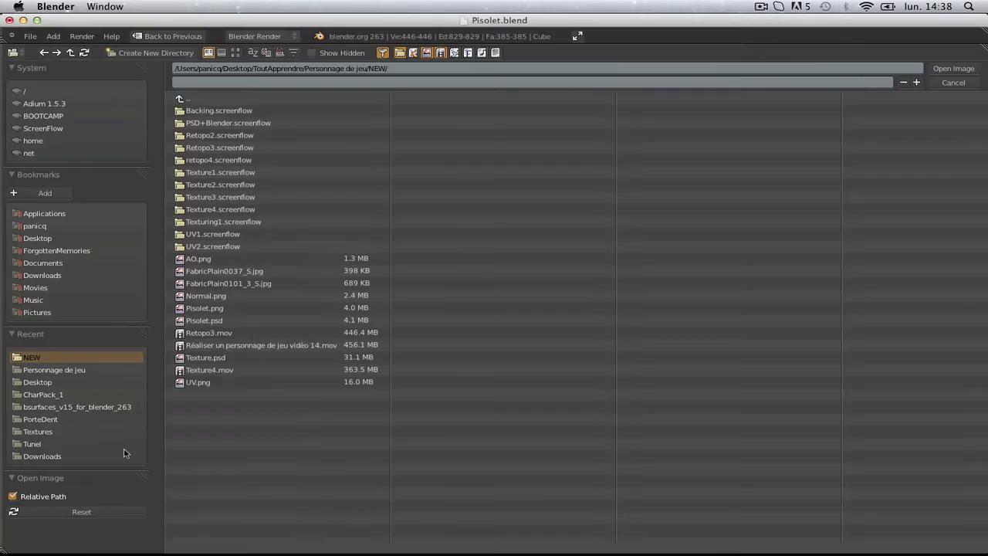
- Switch to Photoshop and resize the pistol texture to 256 by 256 pixels with Constrain Proportions enabled
key(super+Tab)
key(super+Tab)
click(331, 289)
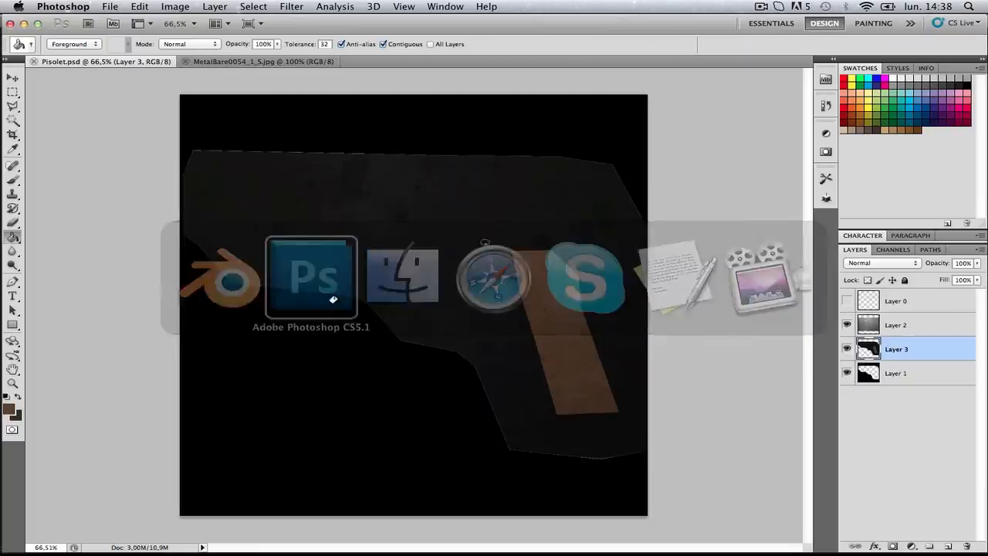
click(175, 6)
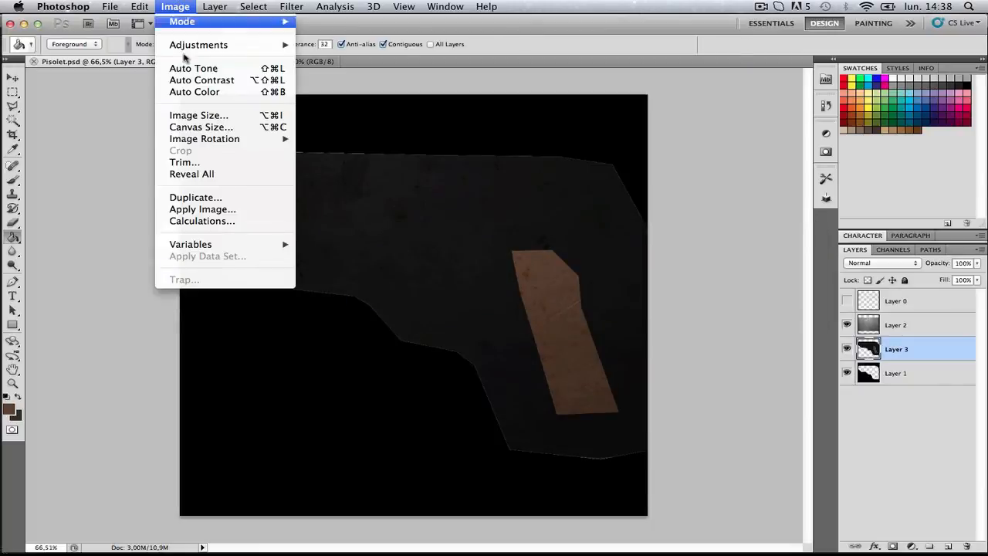
click(232, 115)
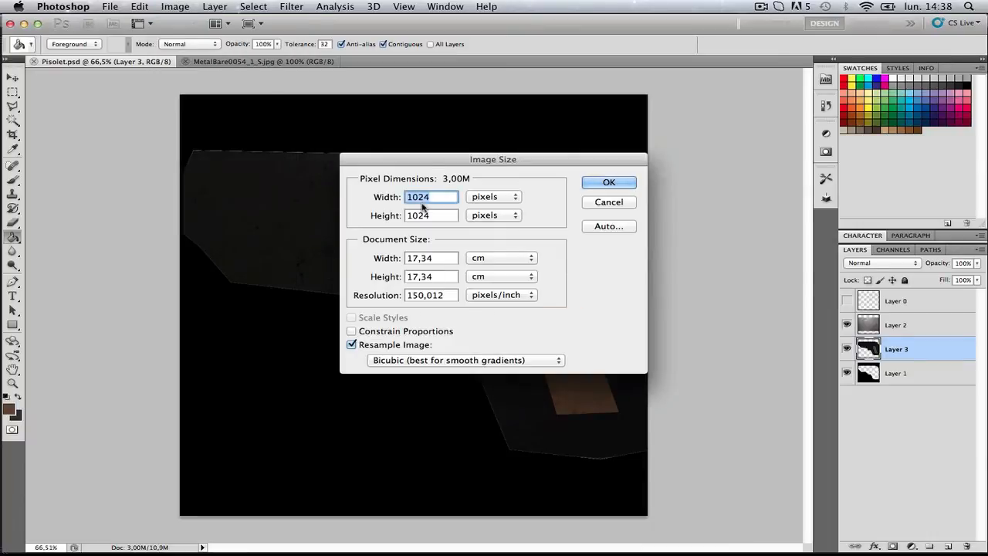
text(256)
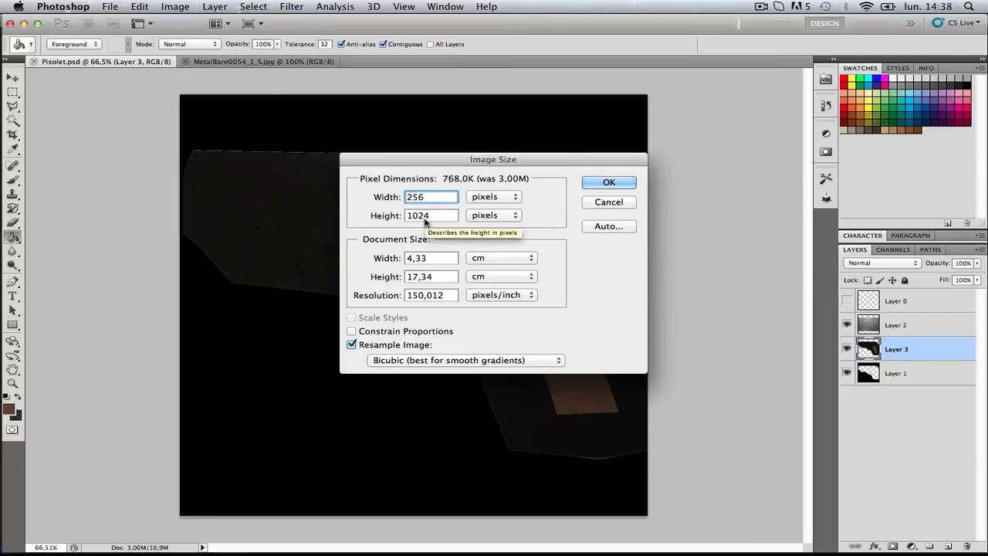
key(Tab)
click(396, 334)
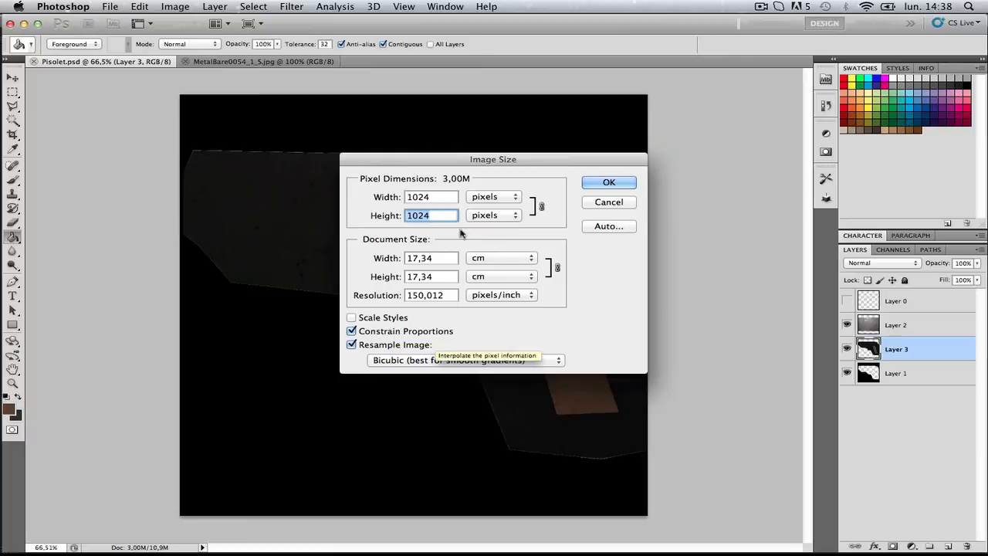
text(256)
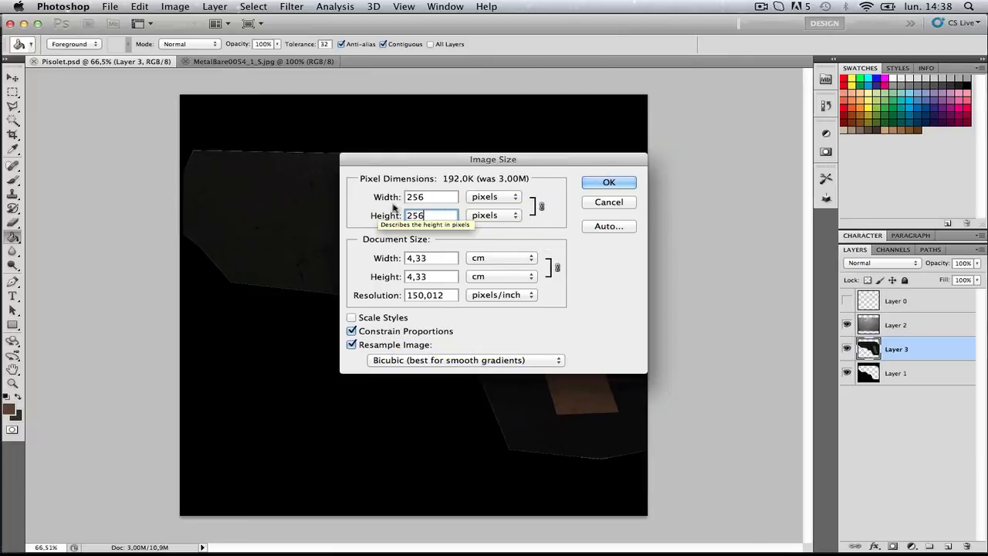
click(627, 184)
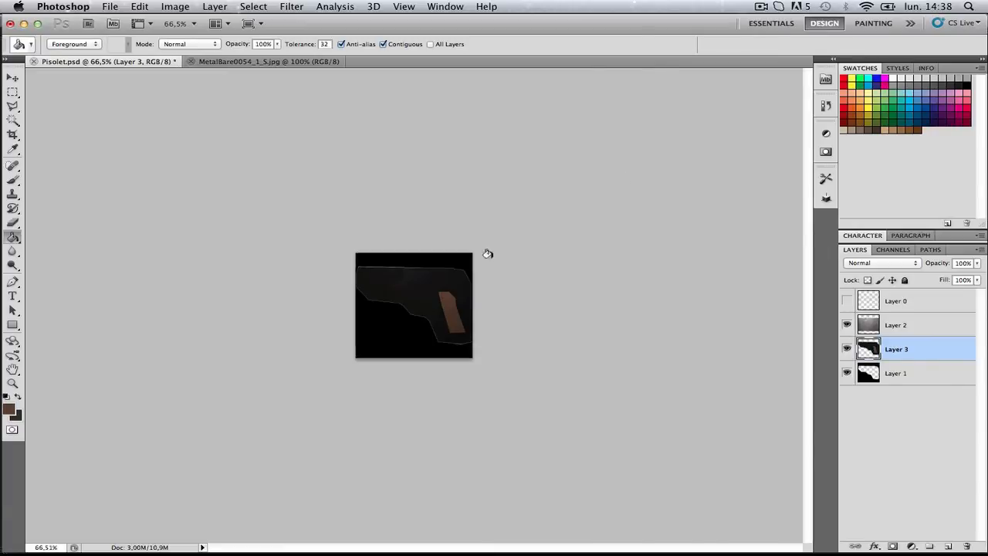
alt+scroll(437, 281, up, 5)
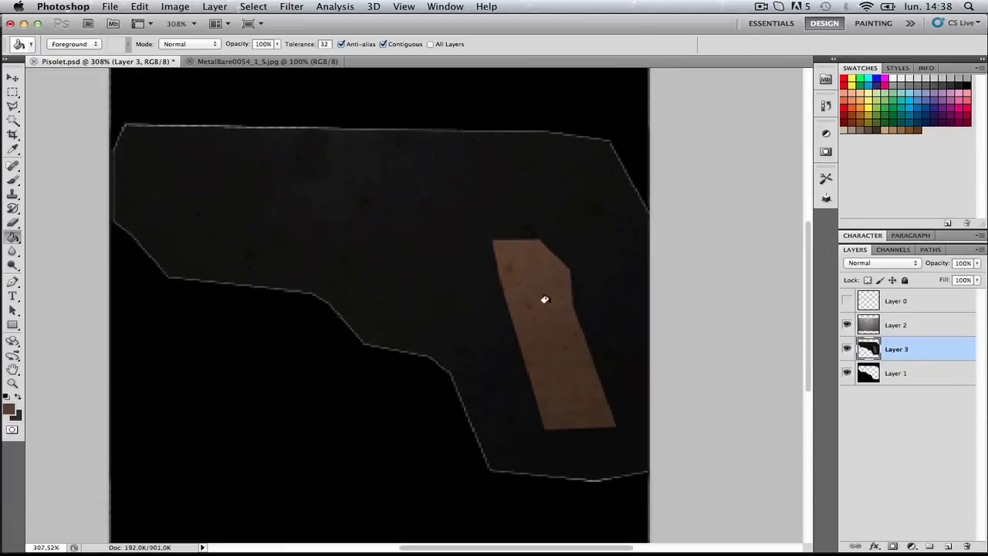
alt+scroll(544, 300, down, 4)
- Switch back to Blender, load Pisolet.psd in the UV editor, and display the pistol with textured shading
key(super+Tab)
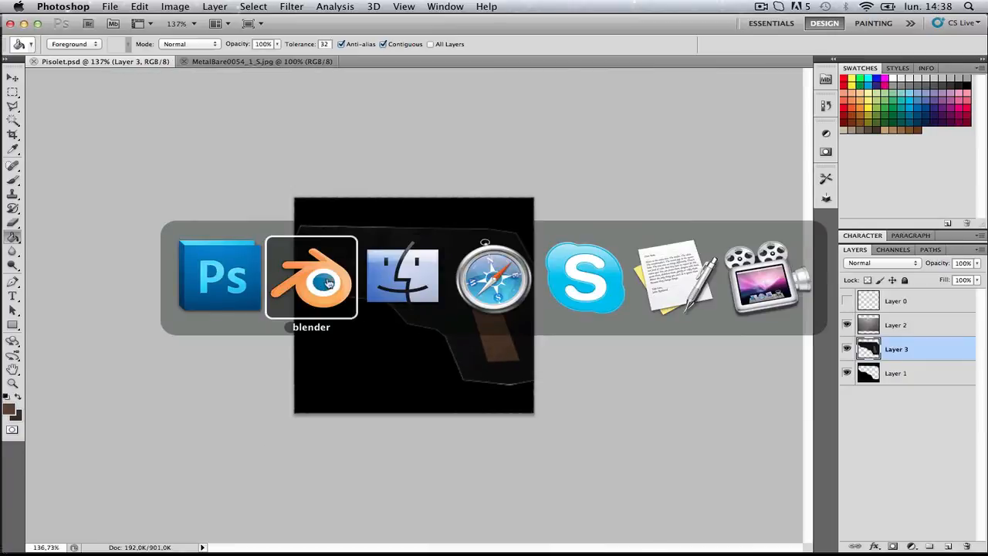
double_click(245, 316)
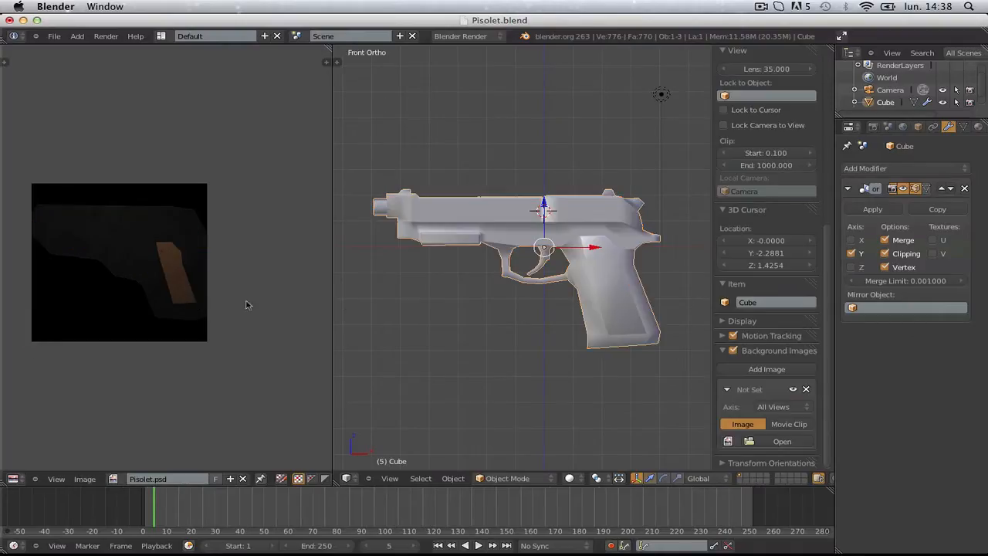
key(alt+z)
key(alt+z)
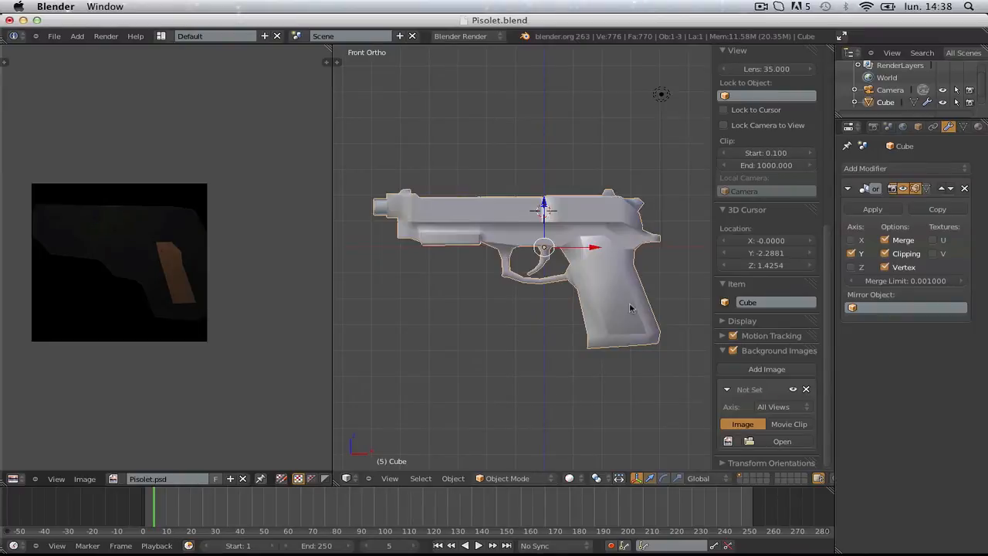
key(alt+z)
key(Right)
- Set the lamp's energy to 3.540 and change its type to Hemi
middle_drag(630, 308, 582, 398)
right_click(606, 398)
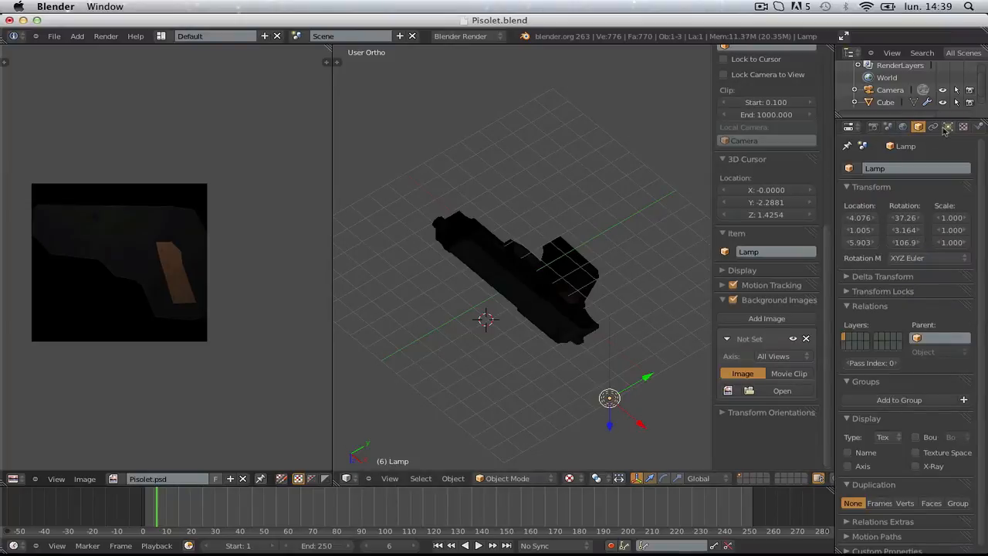
click(947, 127)
drag(866, 332, 952, 343)
click(932, 306)
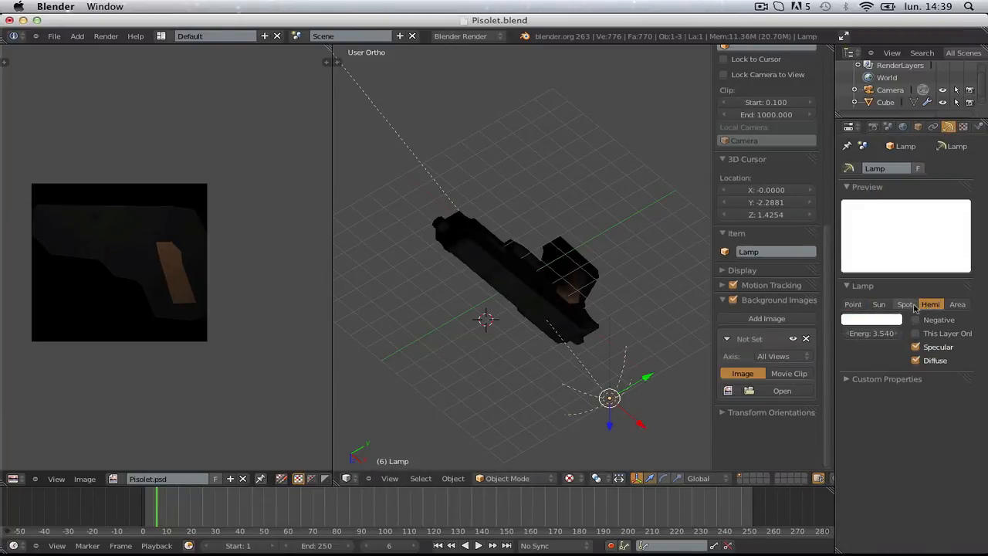
- Rotate the Hemi lamp in the front view so its light direction slants downward past the pistol's grip
scroll(650, 334, down, 4)
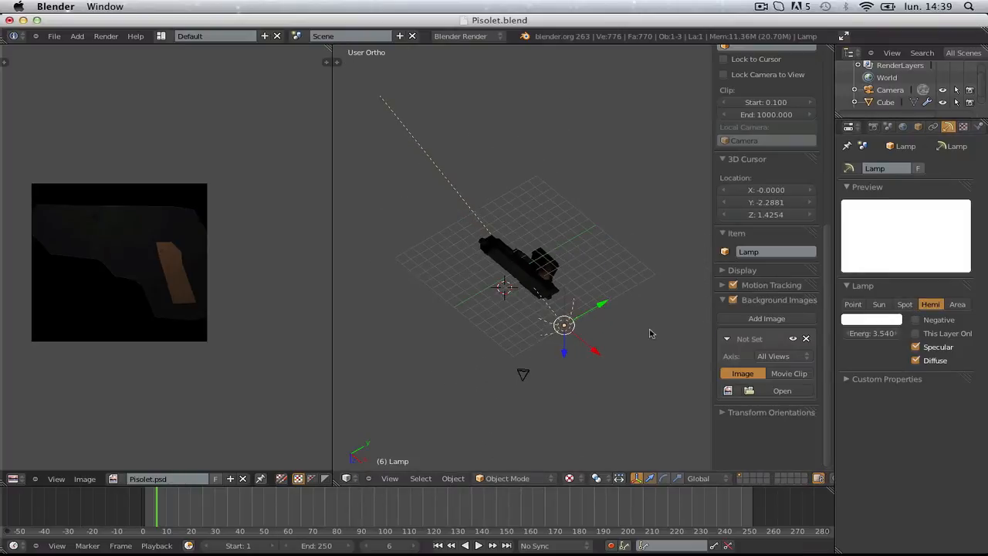
key(KP_1)
key(g)
click(655, 322)
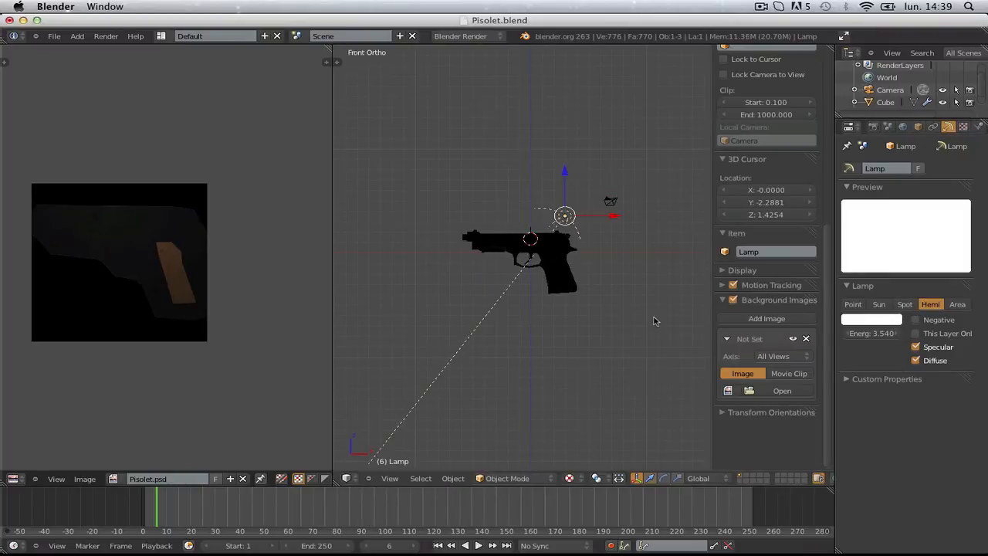
scroll(677, 301, up, 8)
shift+middle_drag(651, 270, 521, 269)
scroll(522, 269, down, 6)
key(r)
click(664, 285)
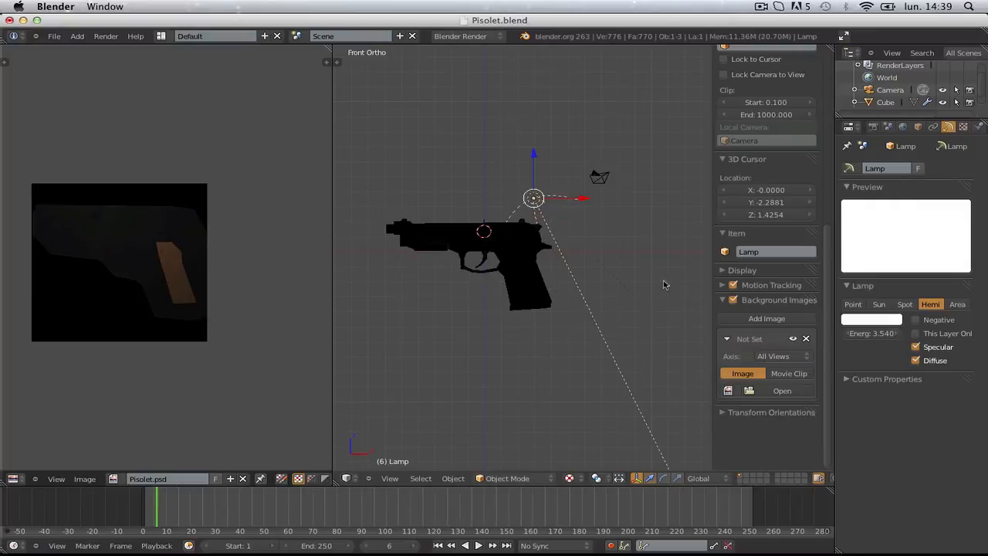
- Rotate the Hemi lamp in the right side view to light the side of the pistol with the brown grip
key(KP_3)
key(g)
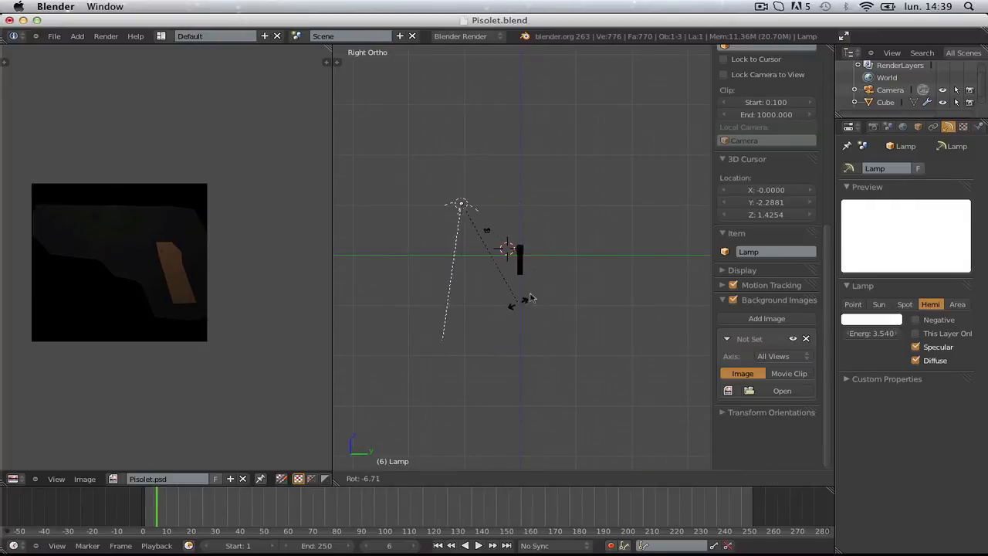
click(614, 224)
middle_drag(614, 223, 666, 265)
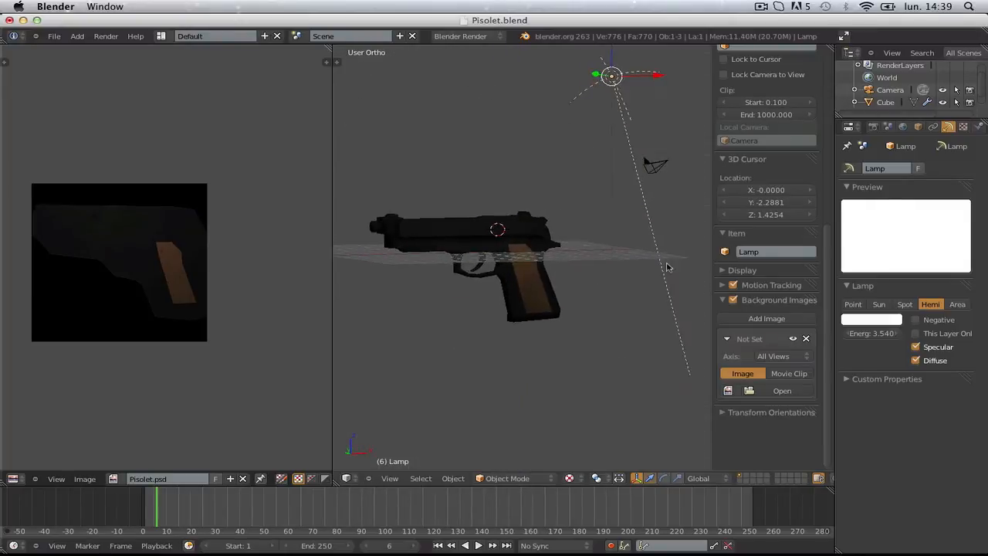
scroll(655, 288, up, 5)
scroll(655, 289, down, 8)
middle_drag(664, 300, 594, 316)
scroll(532, 297, up, 4)
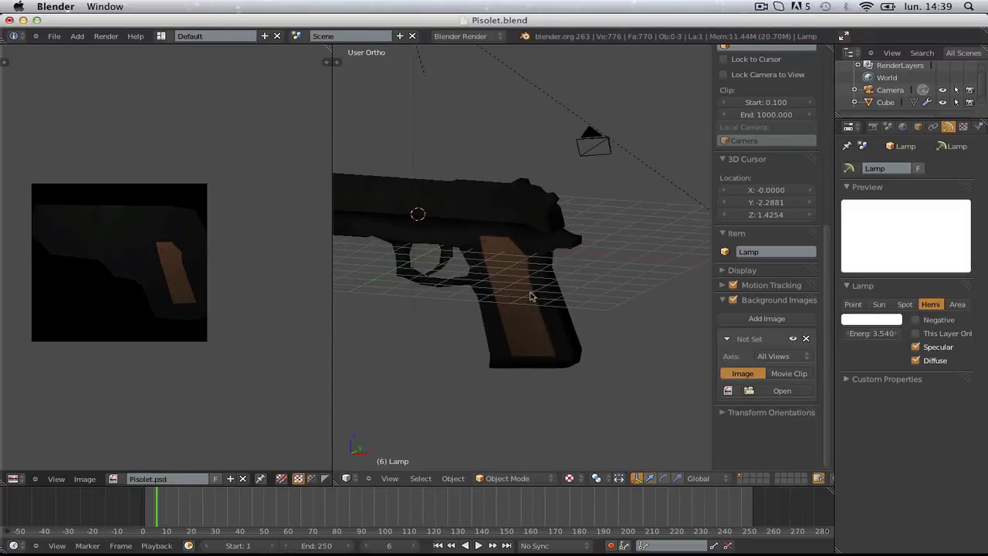
- Select the pistol and save the scene over the existing Pisolet.blend file
right_click(532, 296)
scroll(532, 296, down, 4)
key(ctrl+s)
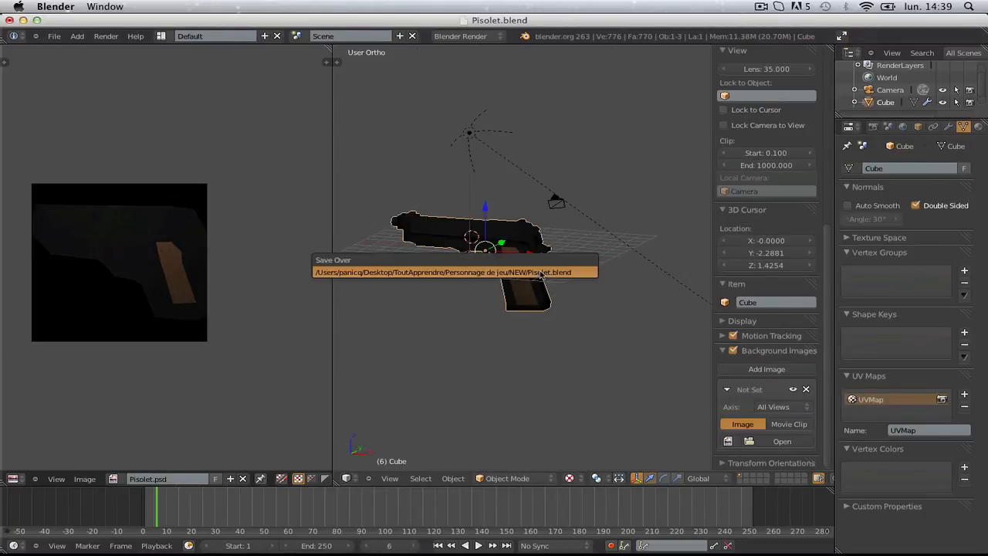
click(541, 272)
- Open the recent character file Perso10.blend
click(54, 36)
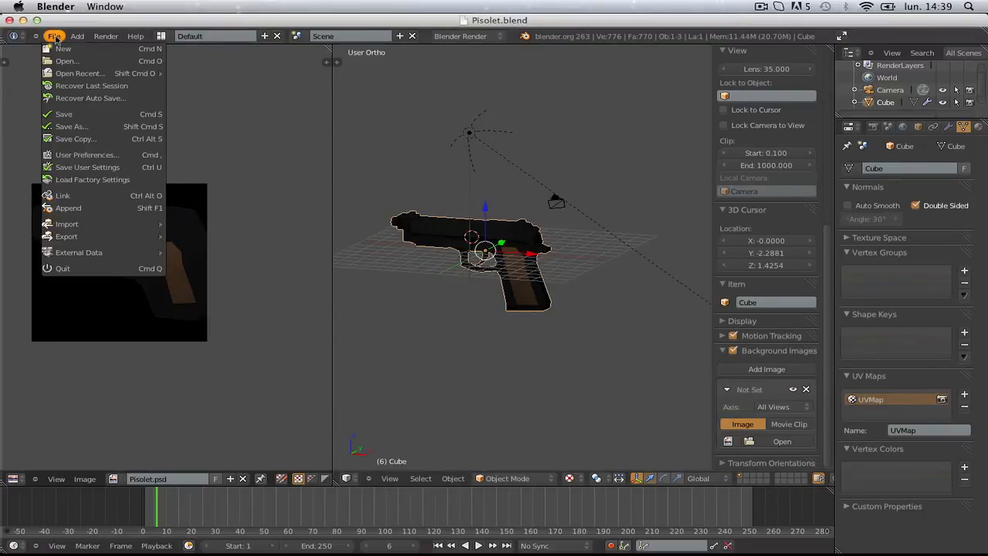
mouse_move(127, 74)
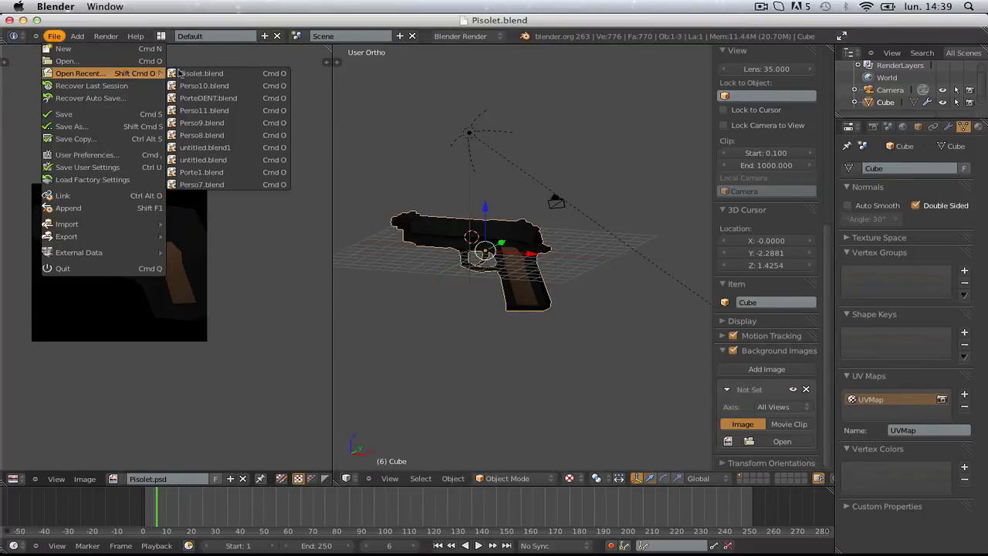
click(234, 87)
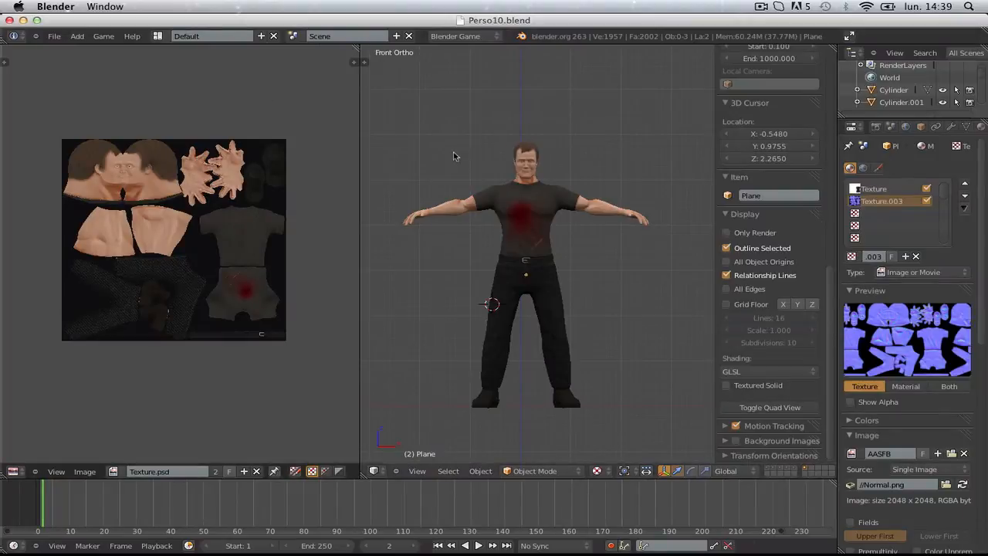
- Bring the Cube object from Pisolet.blend's Object data into the character scene with Link enabled
click(54, 36)
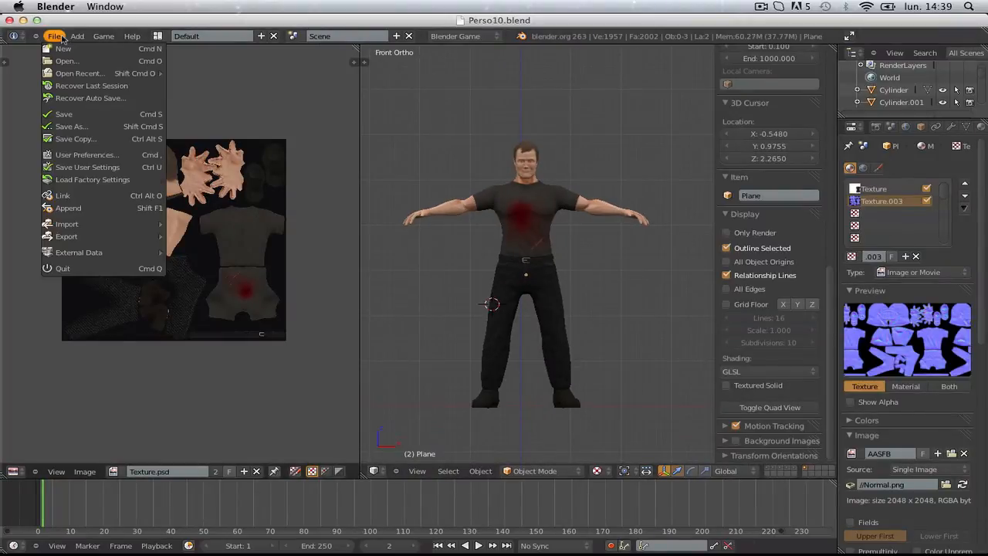
click(83, 208)
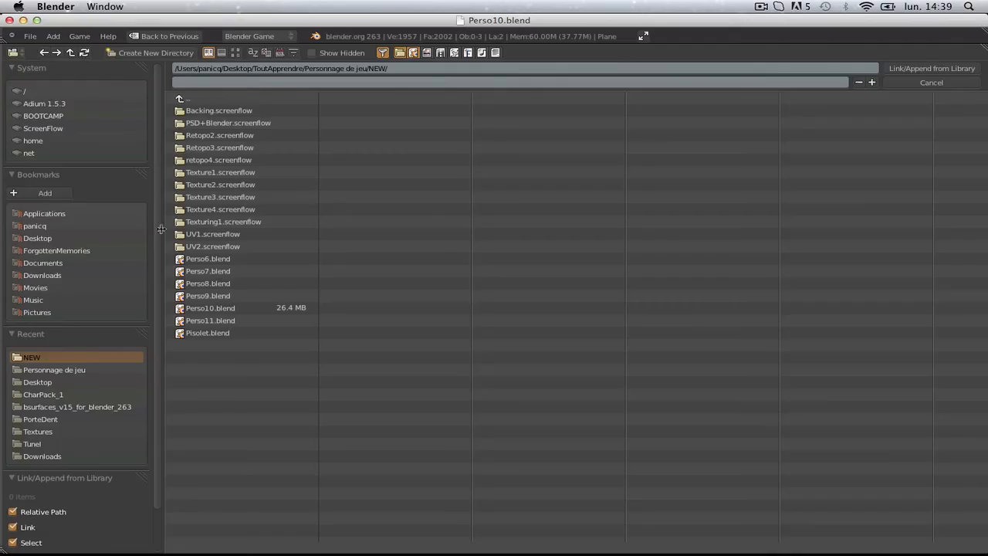
click(244, 333)
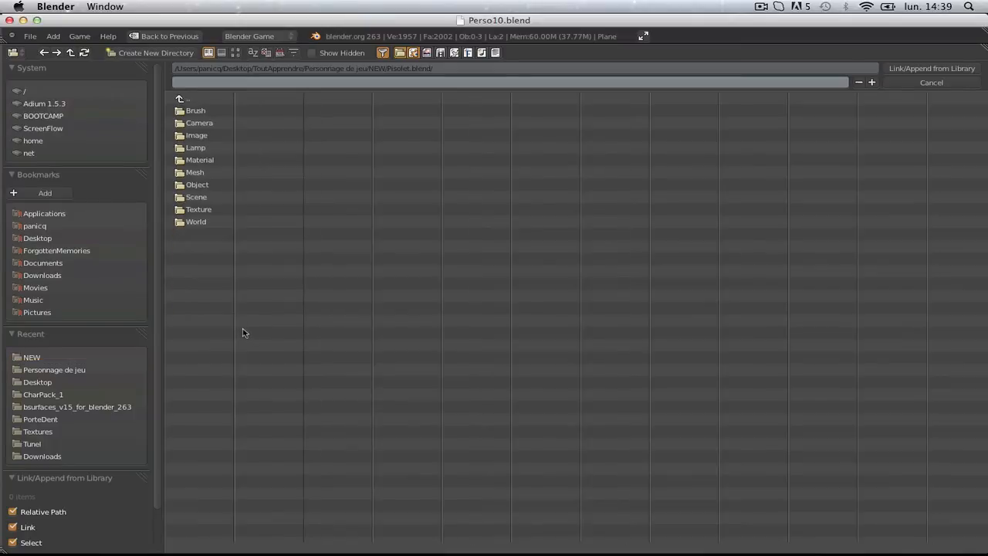
click(219, 185)
drag(231, 172, 205, 126)
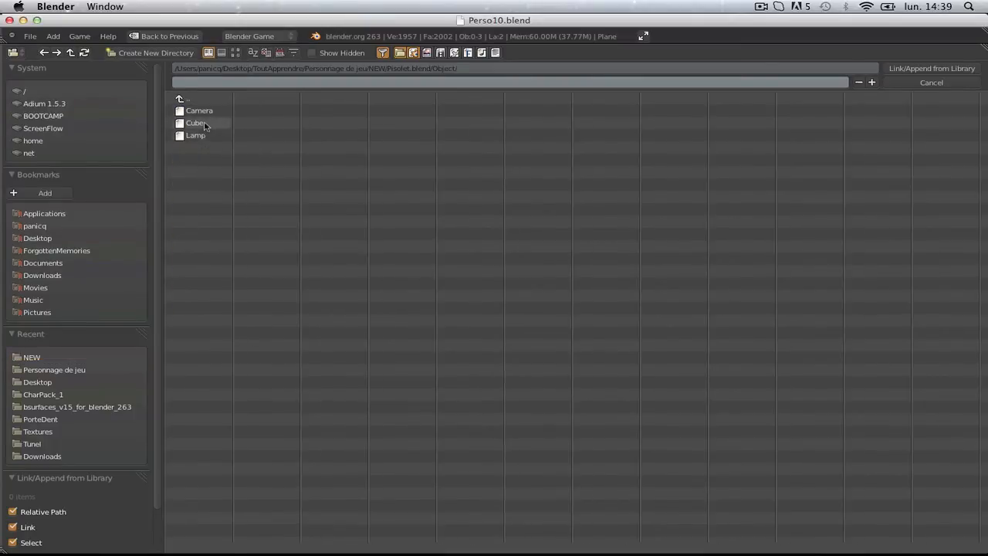
click(932, 68)
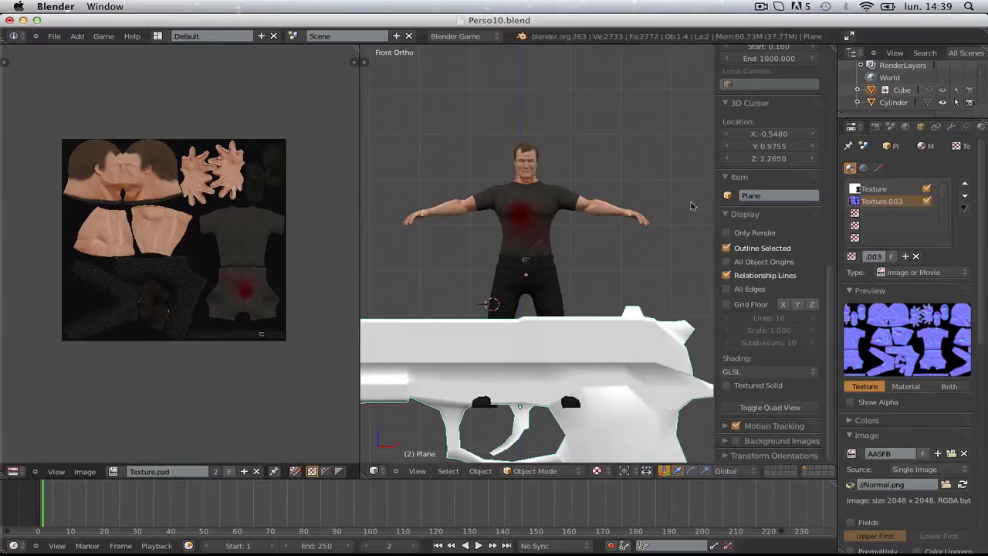
- Remove the oversized linked pistol from the character scene
right_click(599, 317)
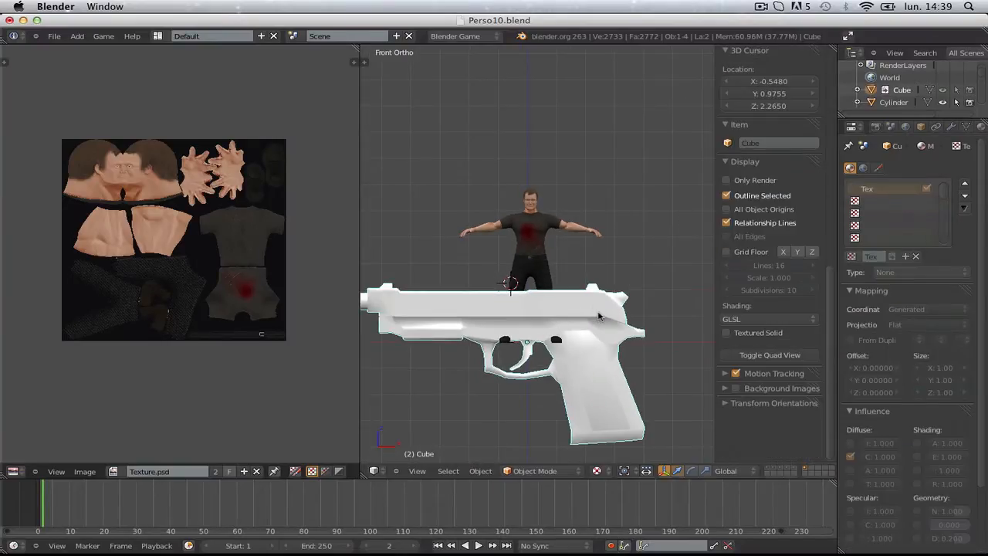
alt+right_click(625, 317)
click(627, 316)
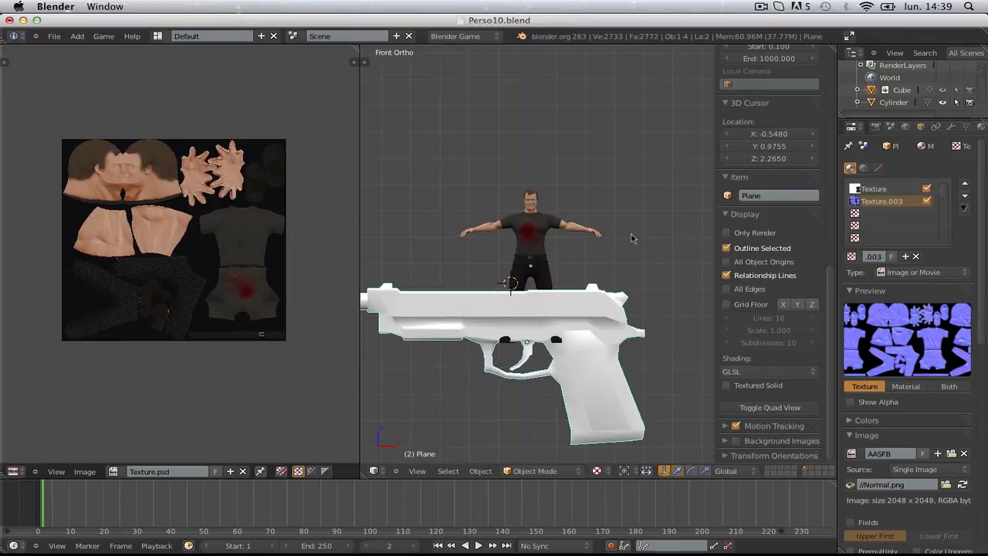
key(Delete)
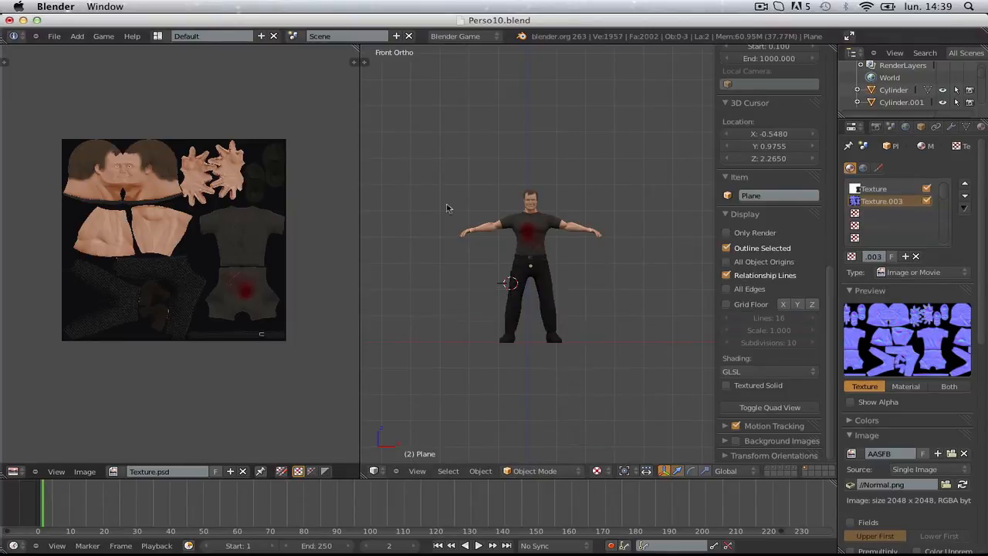
- Try to bring the pistol in by linking the Cube mesh from Pisolet.blend's Mesh data
click(54, 36)
click(87, 198)
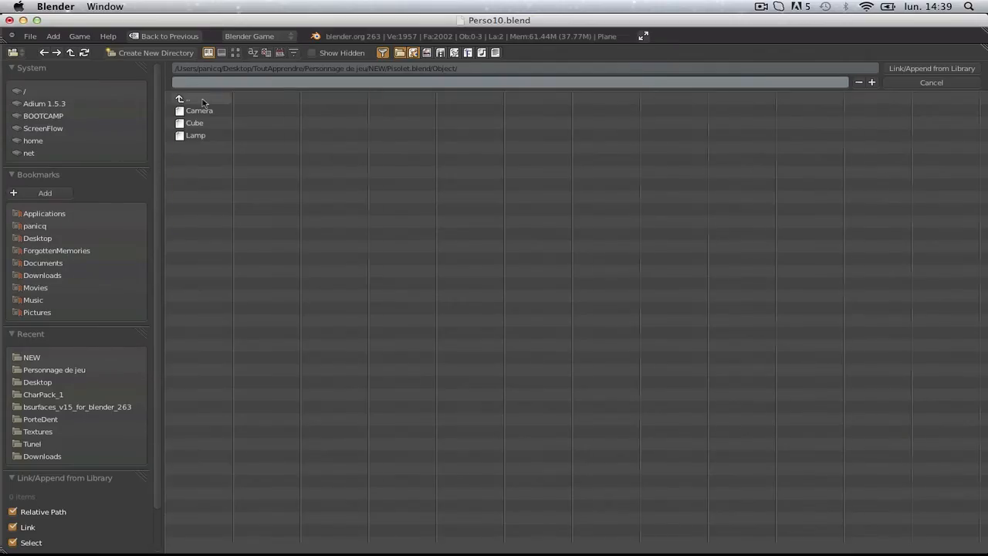
click(203, 100)
click(209, 171)
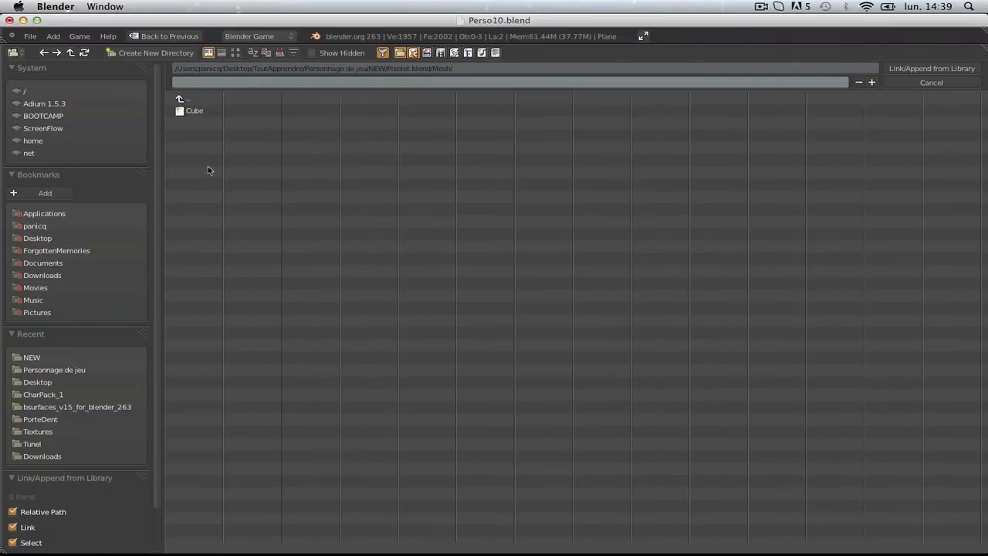
double_click(194, 110)
scroll(679, 301, down, 3)
scroll(640, 305, up, 3)
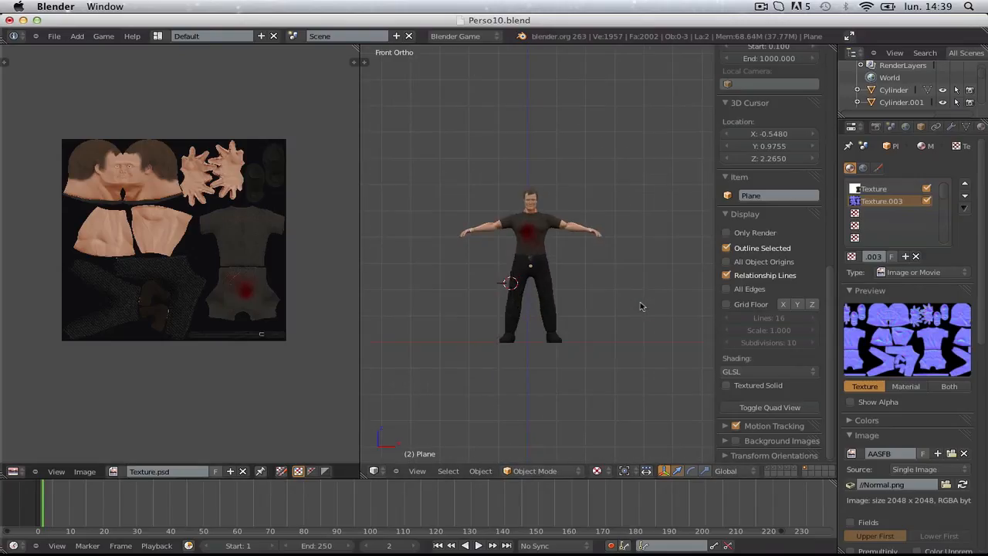
scroll(639, 306, down, 3)
key(alt+z)
key(alt+z)
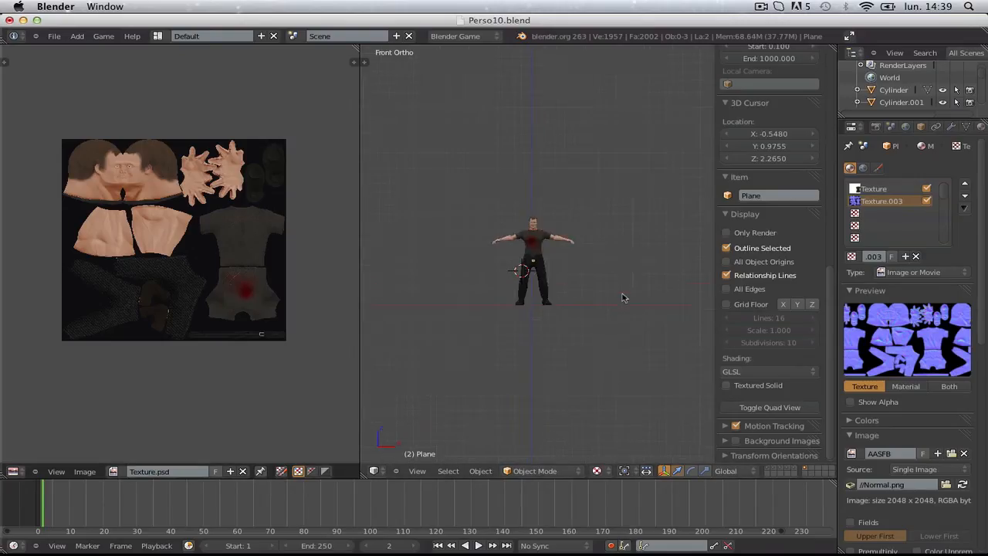
- Inspect the character scene for the linked pistol mesh in different shading modes
scroll(621, 298, up, 12)
key(z)
scroll(603, 306, down, 12)
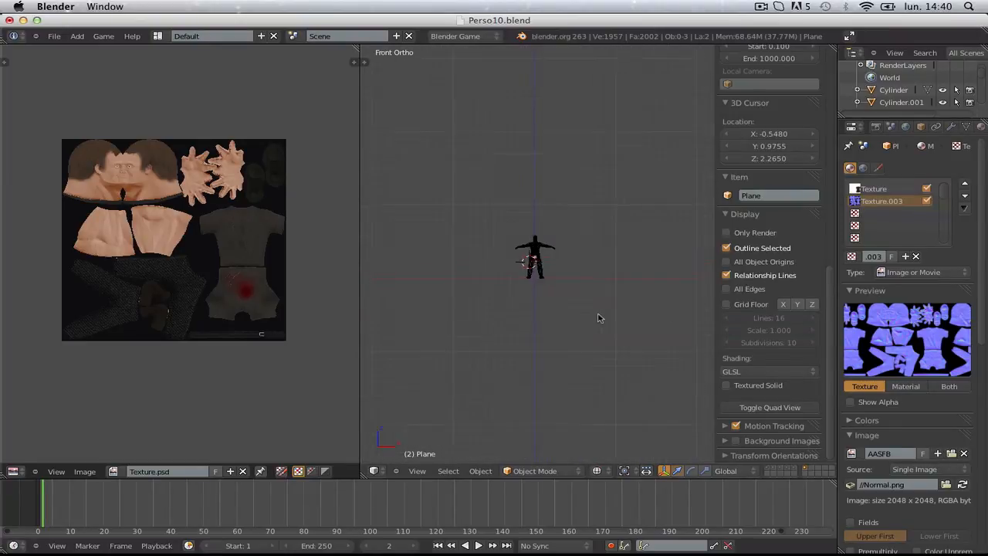
scroll(598, 317, up, 10)
key(z)
key(alt+z)
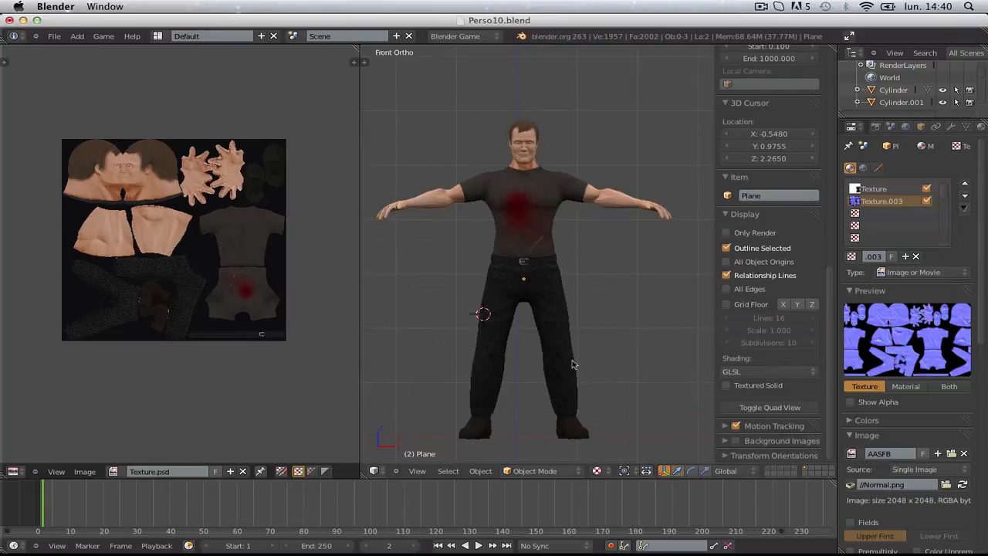
- Try linking the Cube mesh from Pisolet.blend again on an empty layer, with the 3D cursor reset to the origin
click(803, 473)
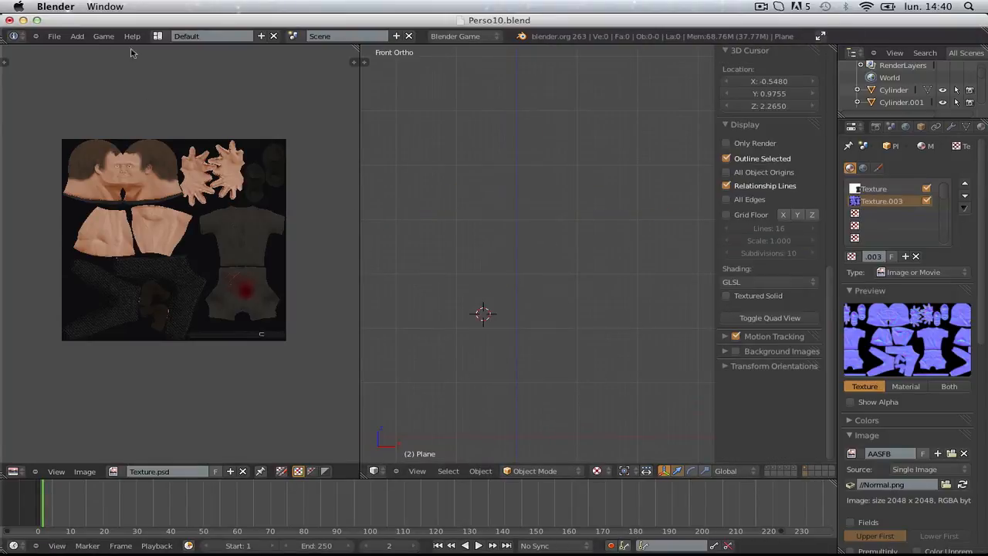
key(shift+c)
click(54, 36)
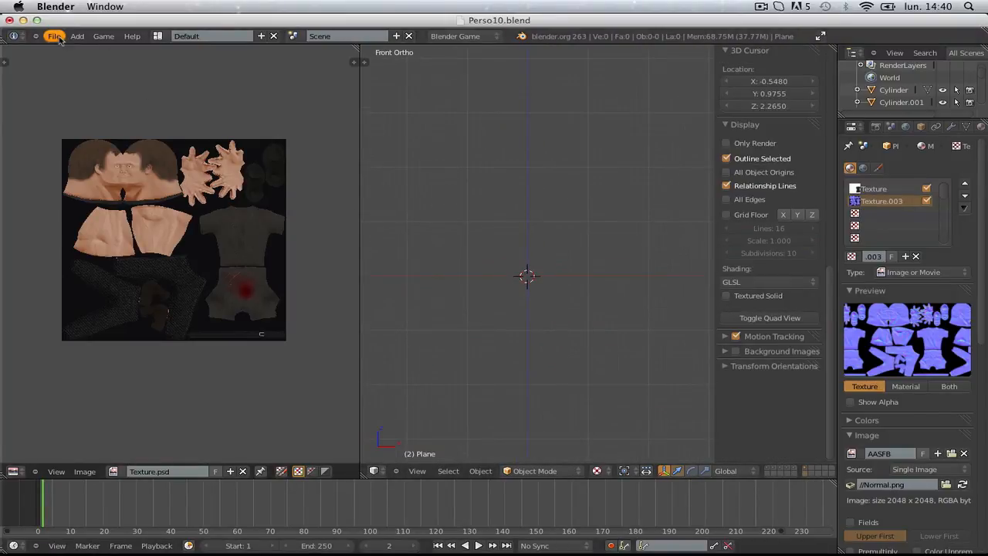
click(91, 200)
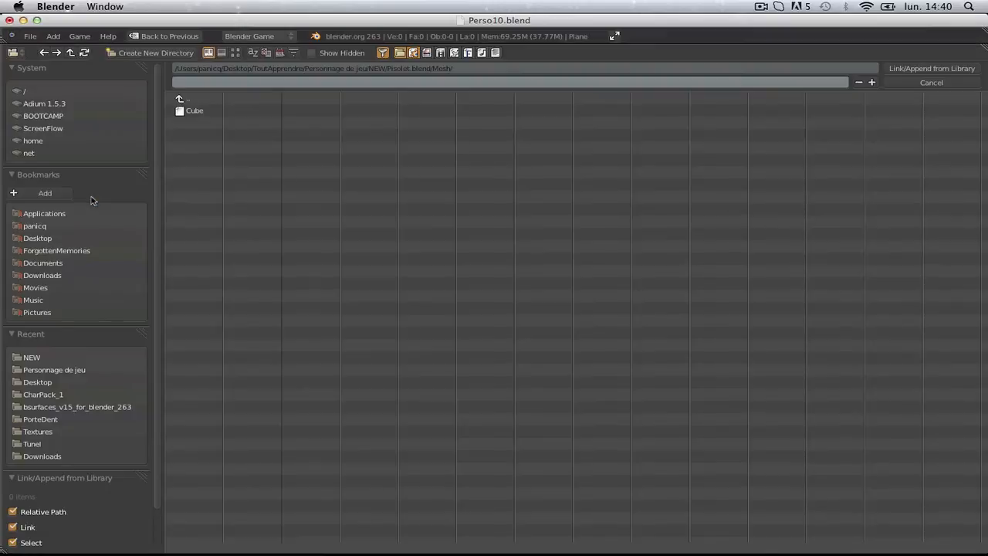
double_click(193, 111)
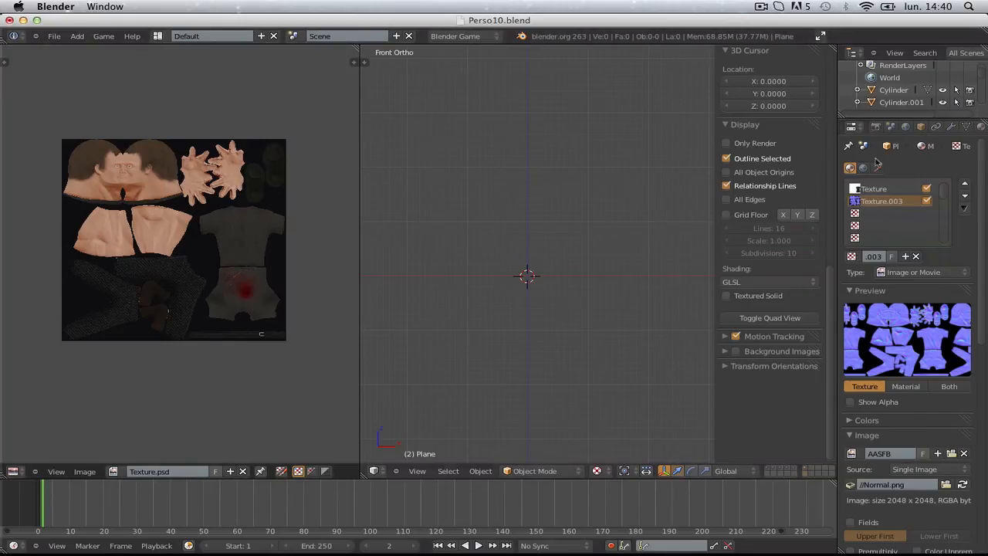
scroll(894, 102, down, 4)
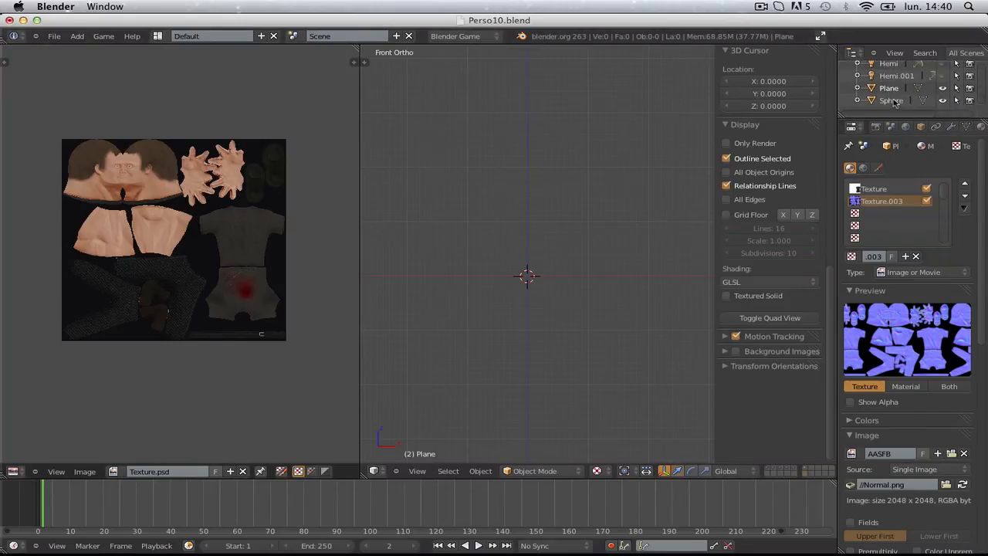
- Append the Cube object from Pisolet.blend's Object data onto the empty layer, with Link disabled
click(54, 37)
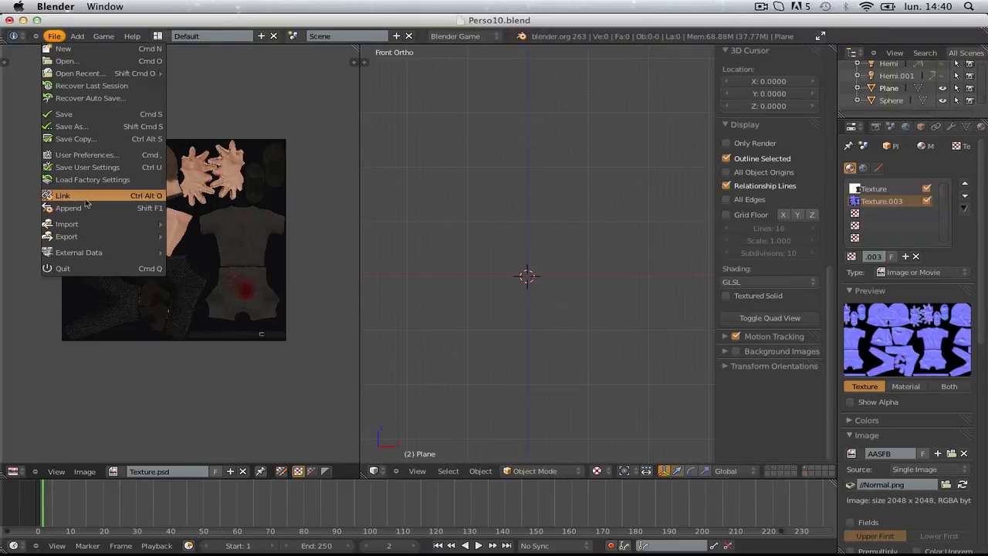
click(90, 208)
click(189, 99)
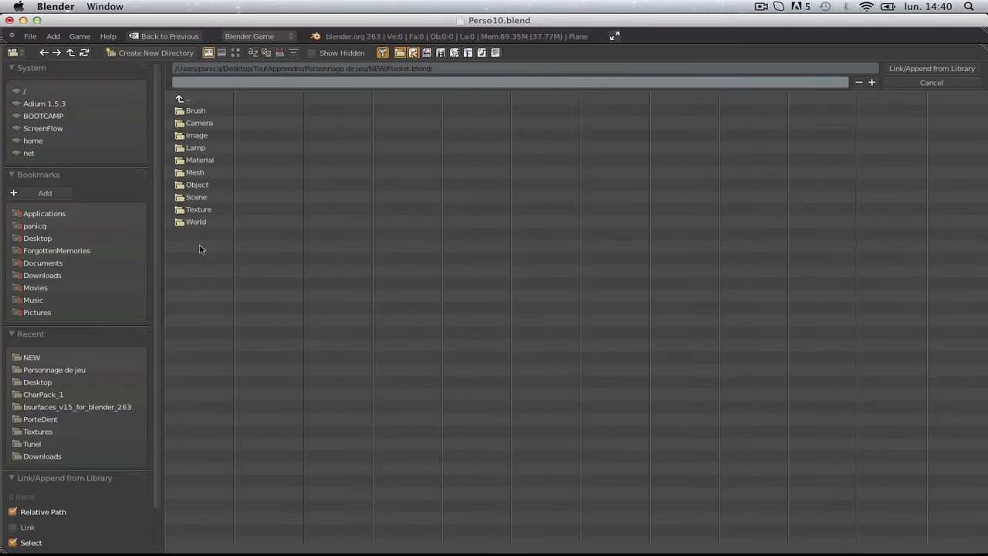
click(198, 185)
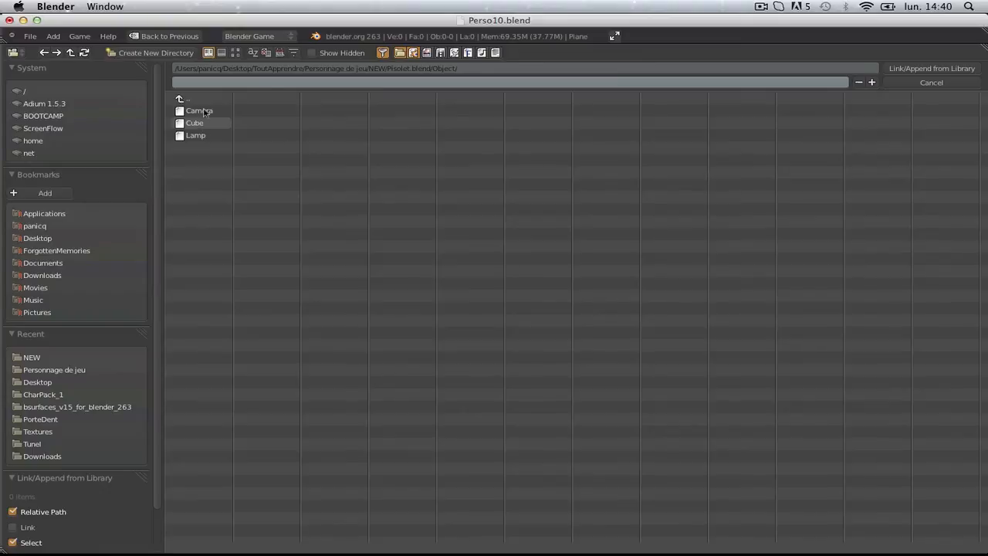
click(206, 102)
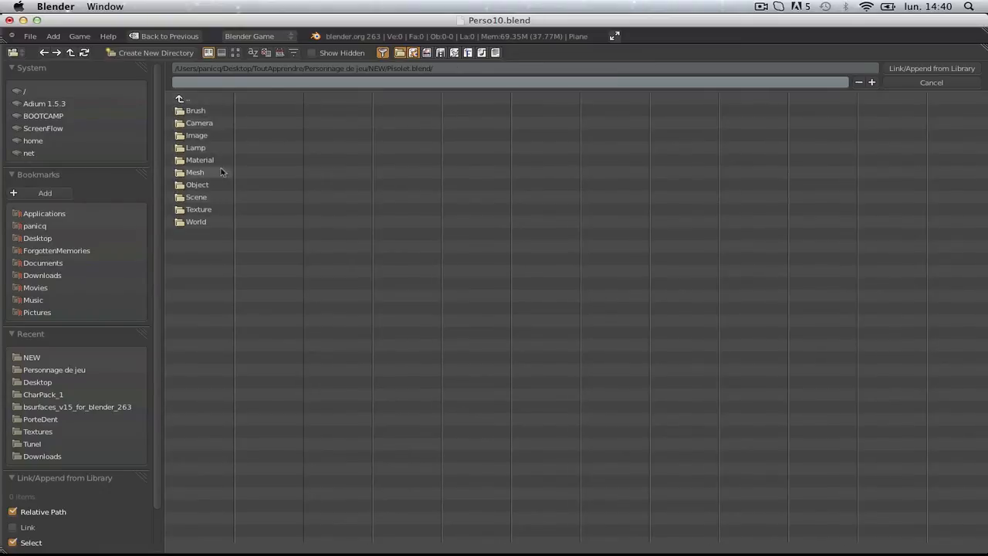
click(222, 184)
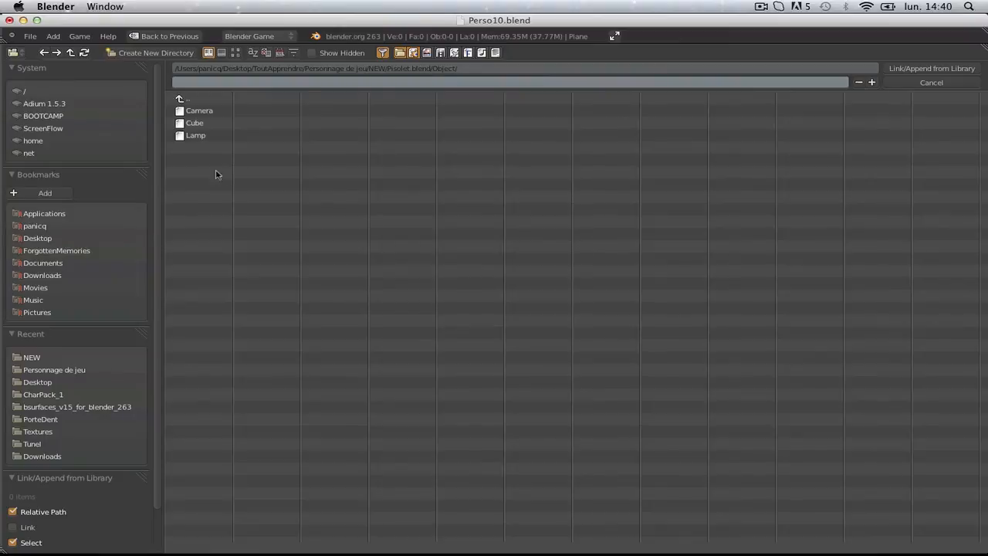
click(184, 99)
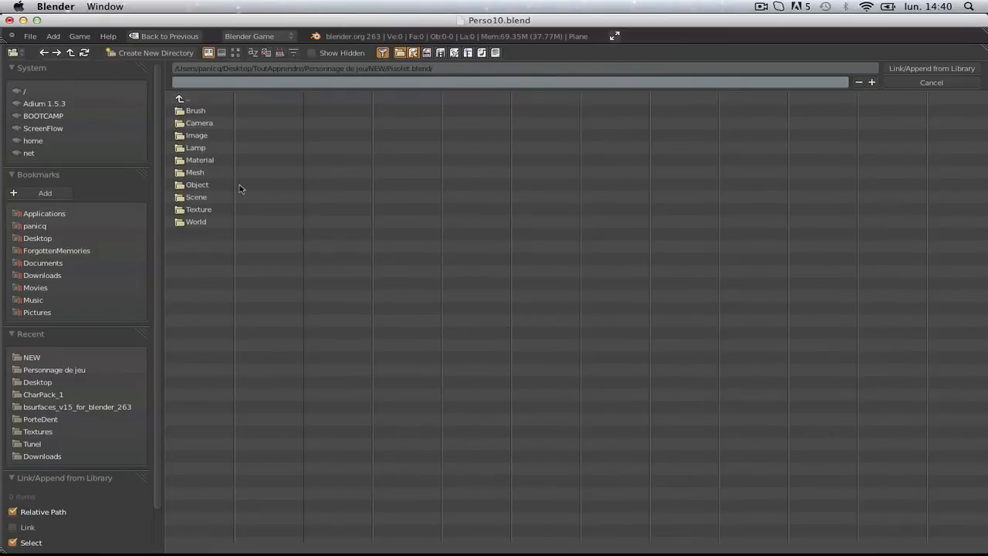
click(206, 186)
double_click(195, 123)
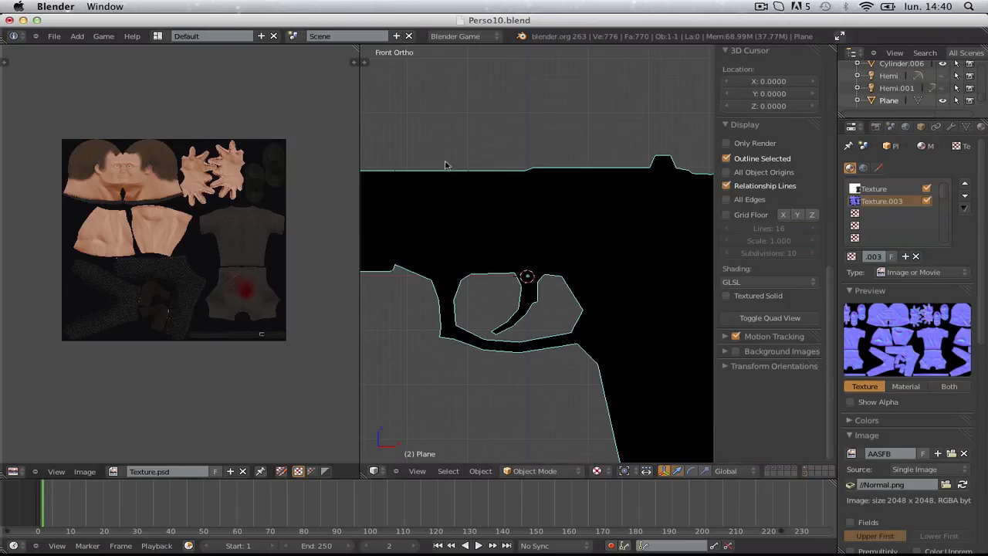
- Try to make the pistol local with Selected Objects and Data
scroll(637, 270, down, 3)
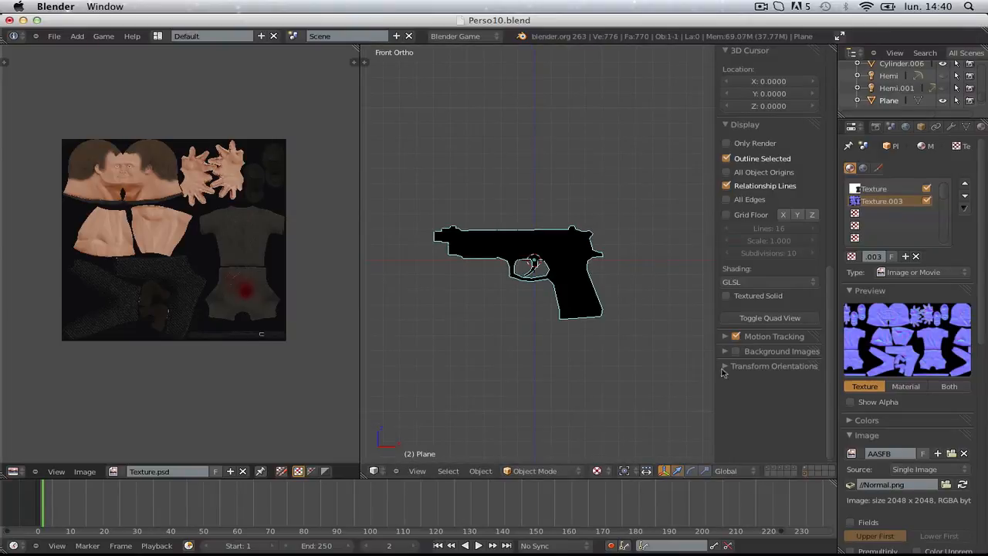
key(l)
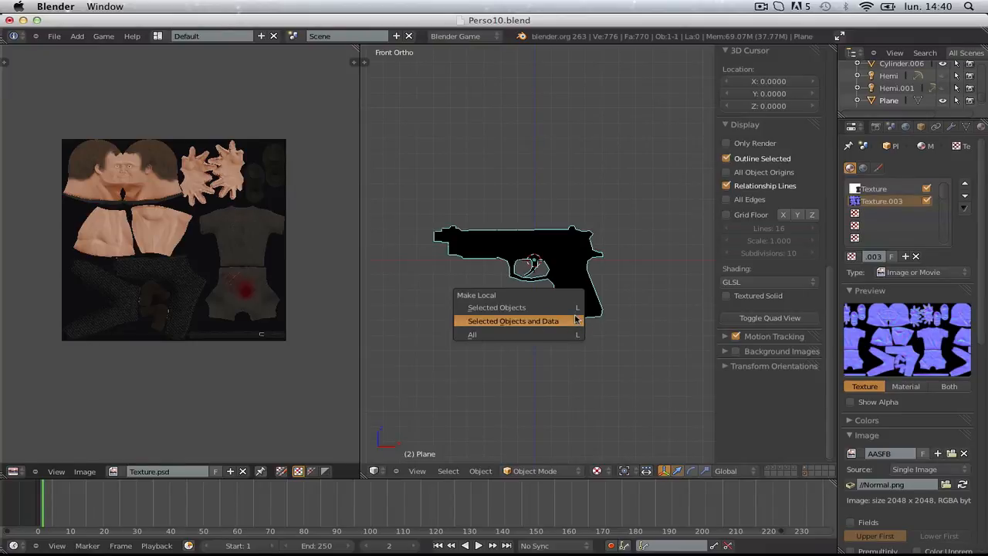
click(575, 321)
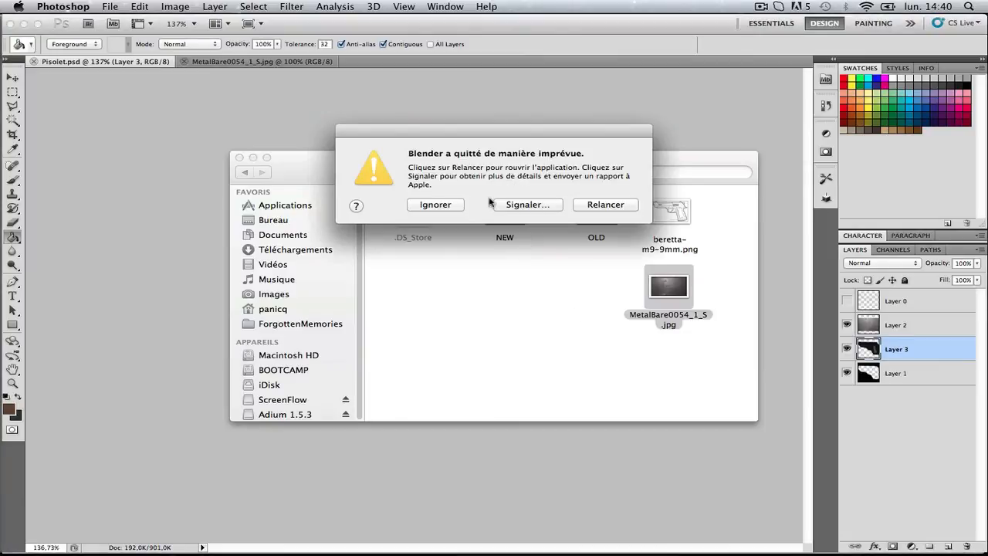
- Relaunch Blender and reopen the recent file Perso10.blend
click(616, 206)
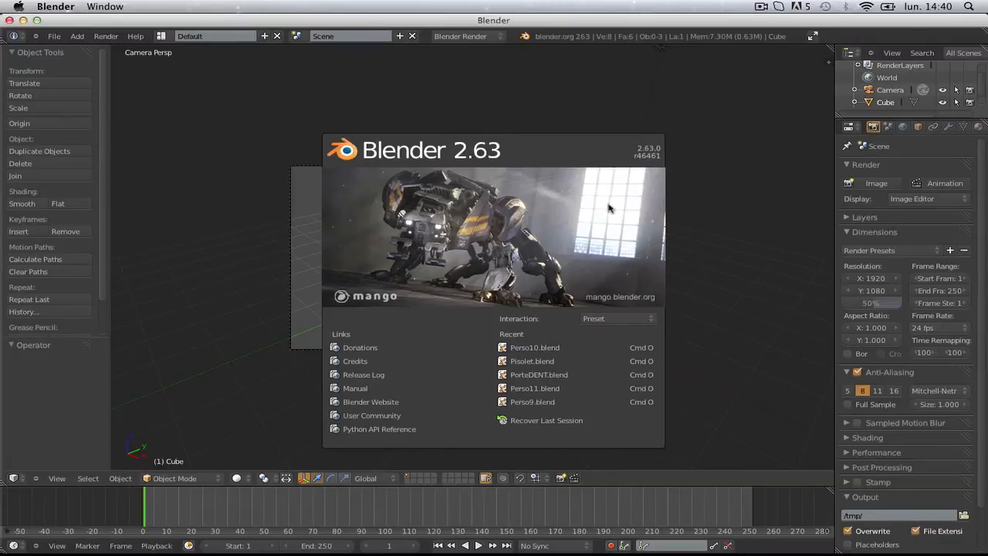
click(595, 348)
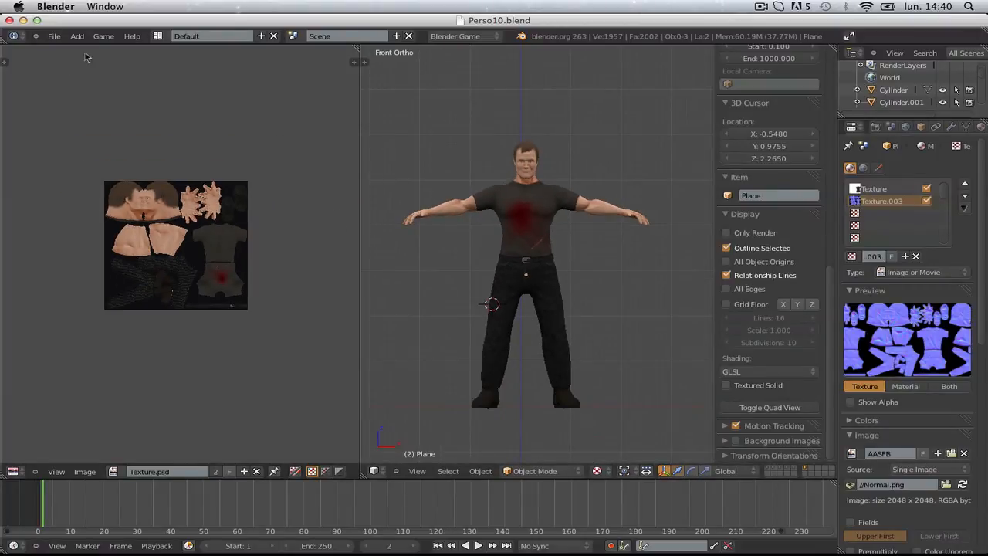
click(54, 36)
click(87, 211)
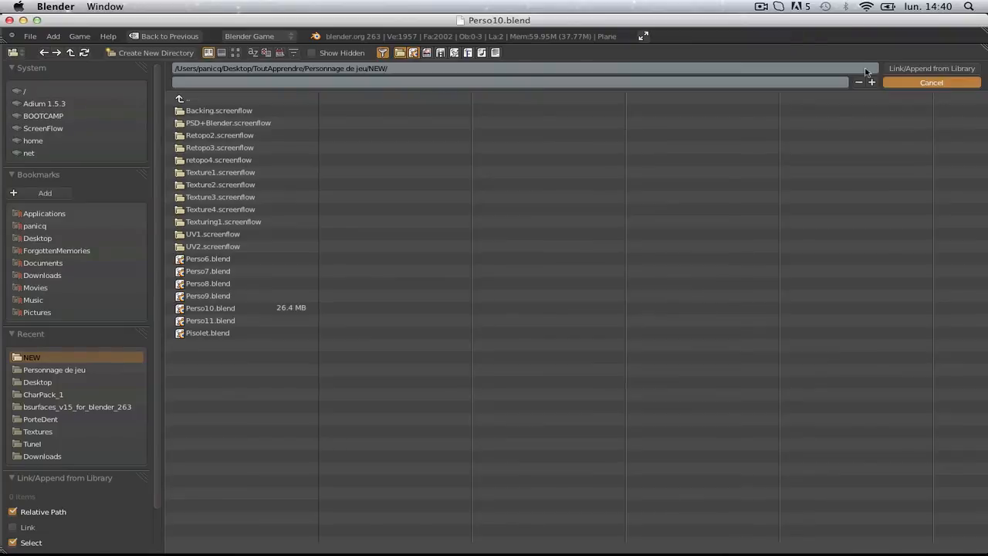
click(931, 82)
- Open the pistol file Pisolet.blend from the NEW folder
click(54, 37)
click(63, 62)
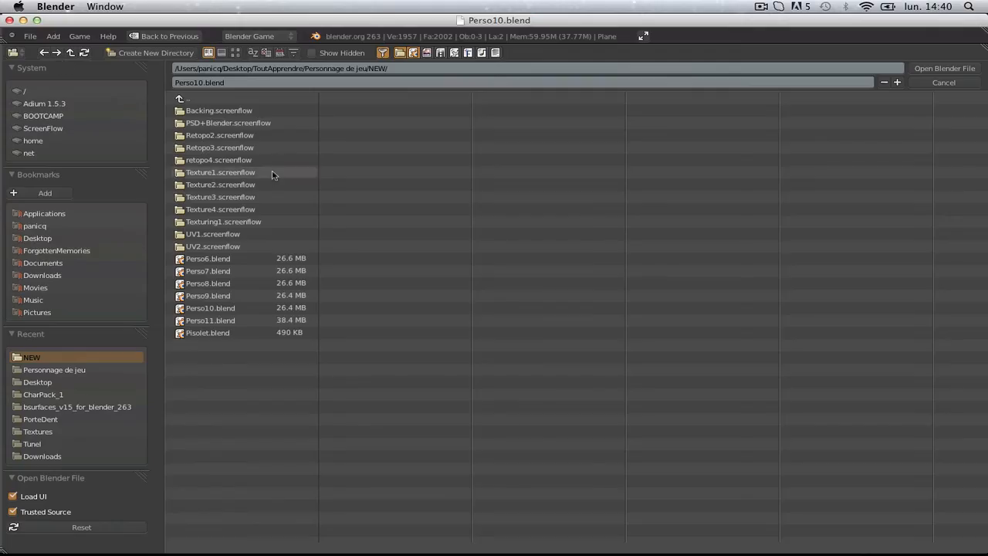
double_click(236, 337)
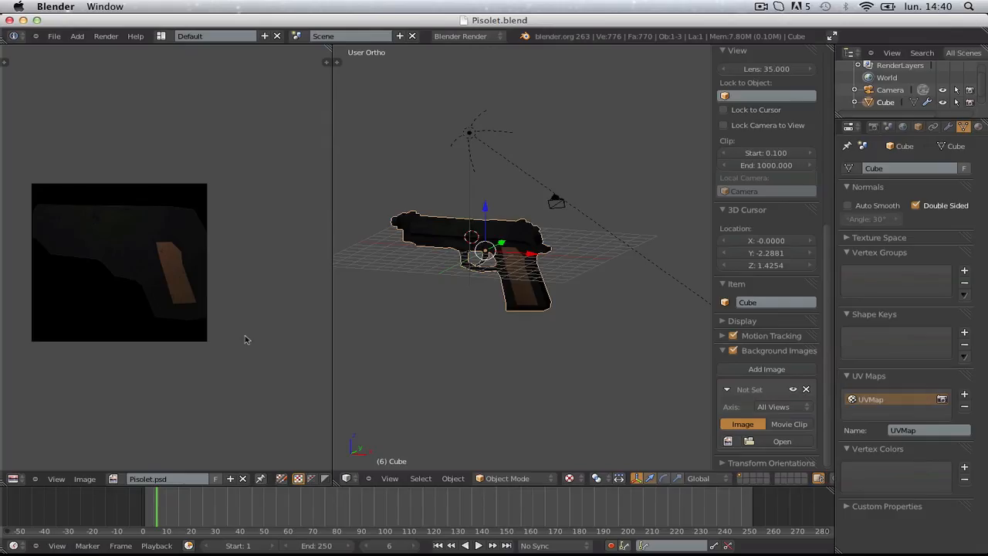
- Export the pistol file's contents as Pisolet.obj into the NEW folder
click(56, 37)
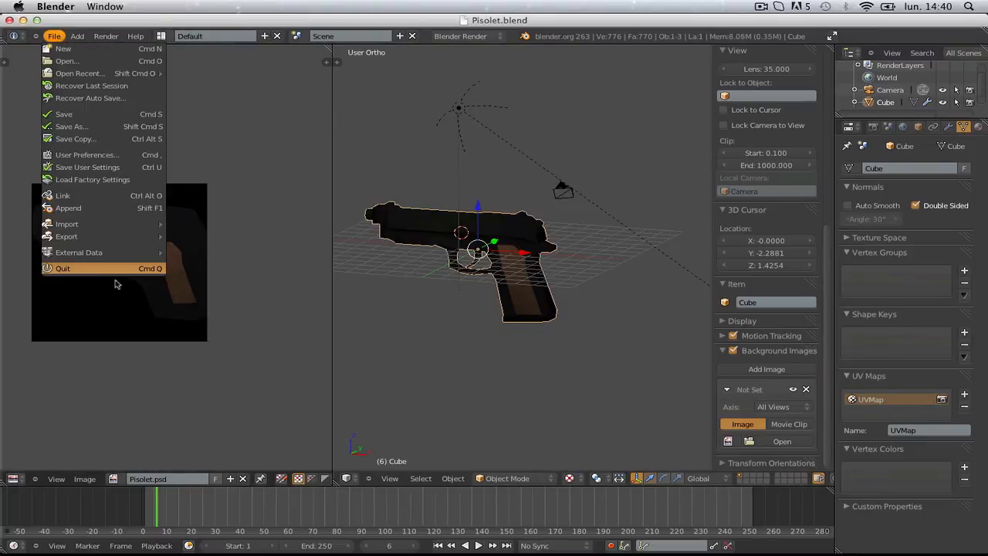
mouse_move(129, 236)
click(238, 310)
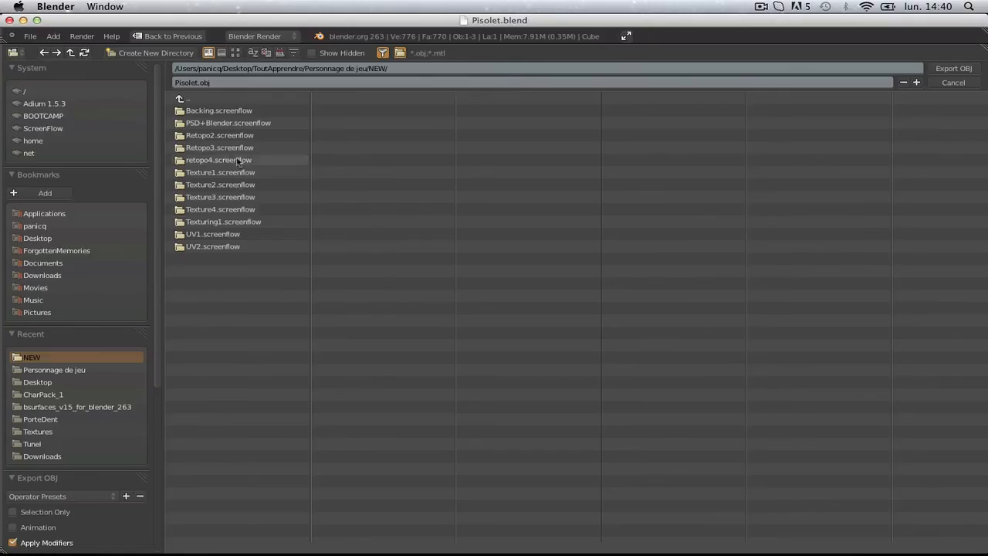
click(955, 68)
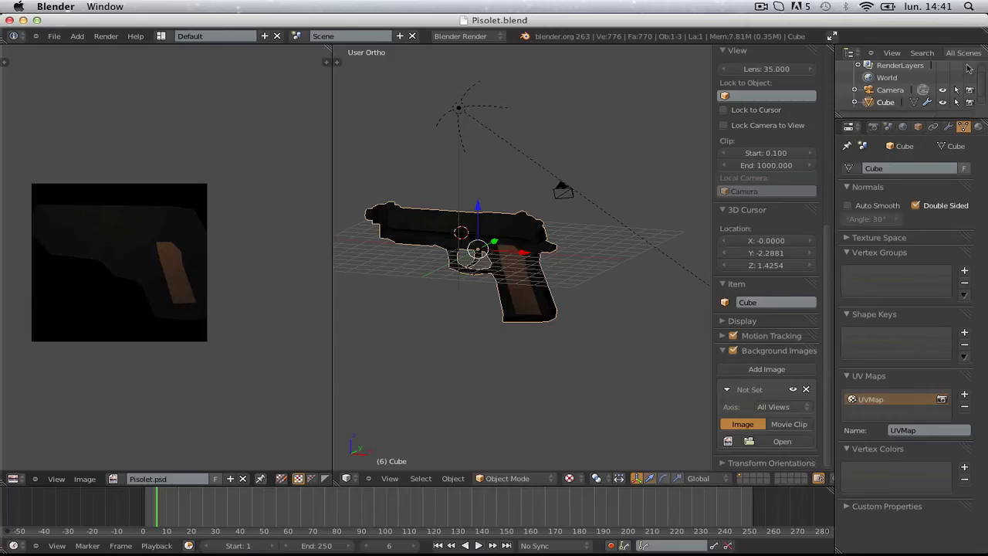
- Return to the character scene by opening the recent file Perso10.blend
click(54, 36)
mouse_move(89, 73)
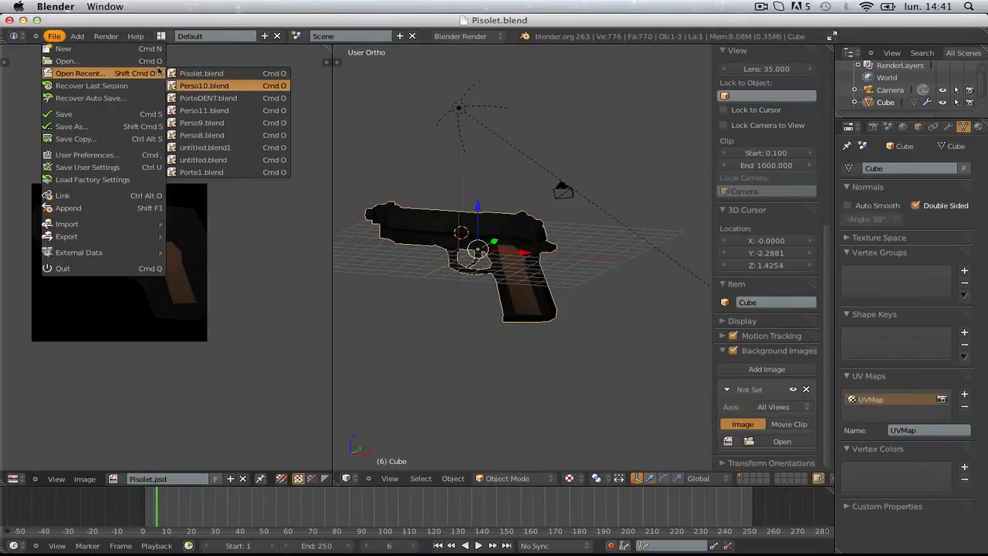
click(203, 86)
- Import Pisolet.obj from the NEW folder into the character scene
click(54, 37)
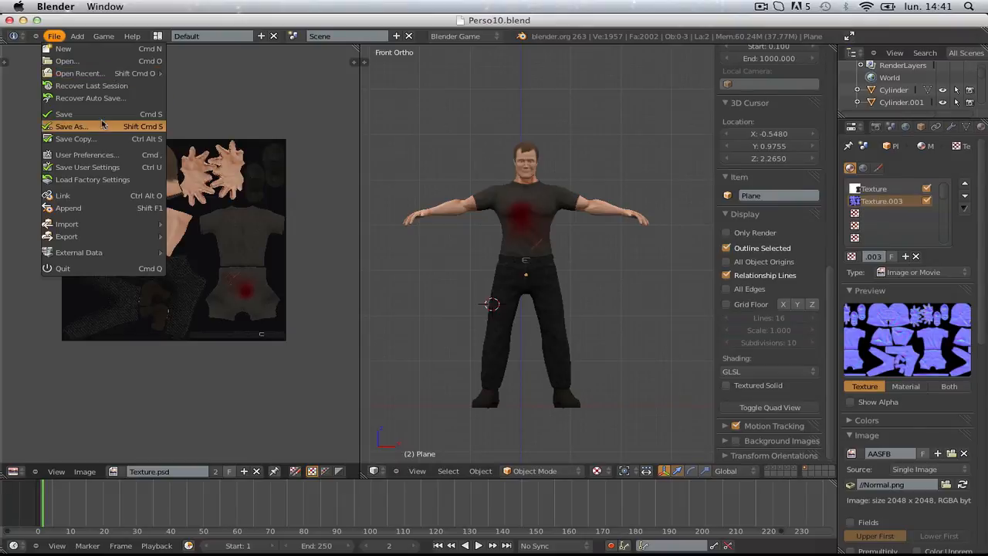
mouse_move(126, 224)
click(232, 288)
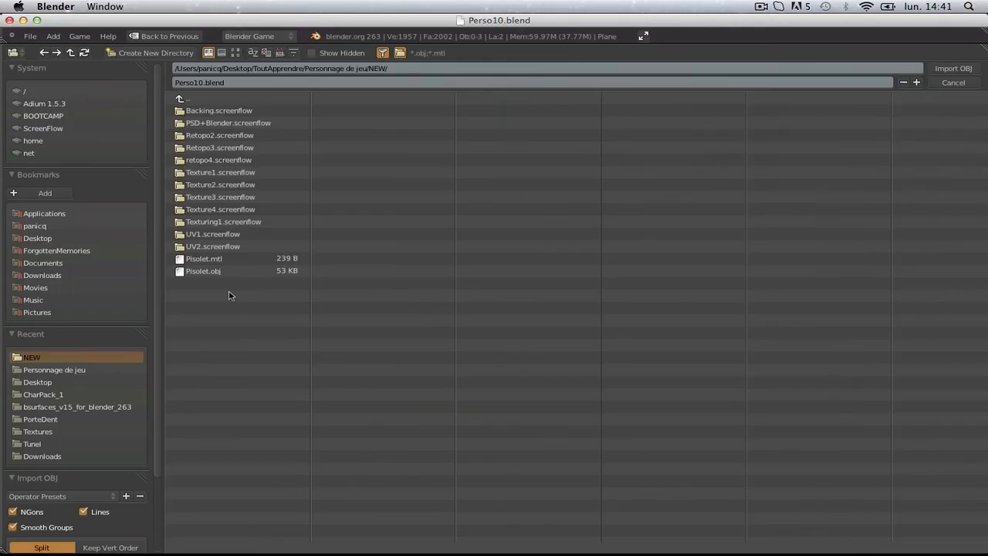
double_click(220, 275)
scroll(661, 307, down, 3)
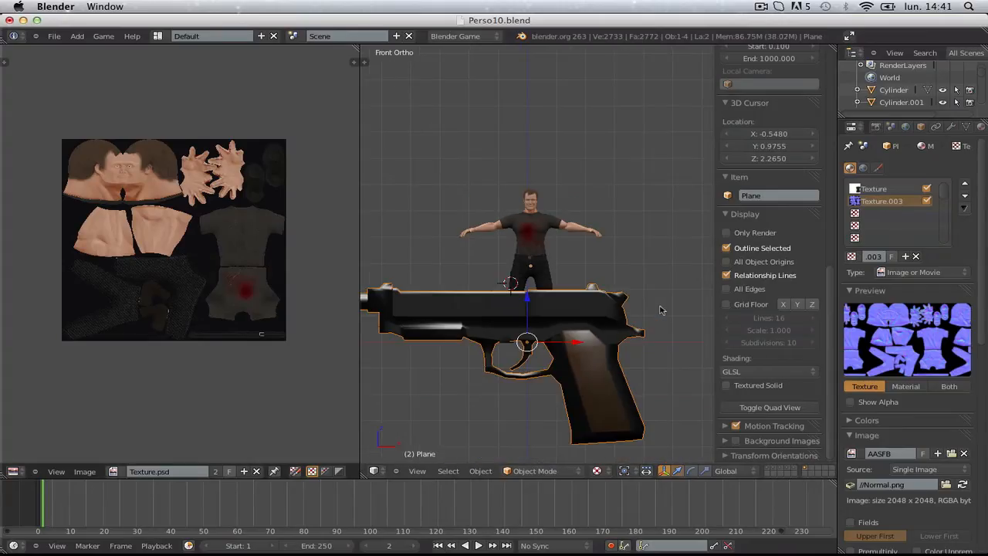
- Scale the imported pistol down to about half its size and move it up to the character's chest height
key(s)
click(599, 330)
key(g)
click(580, 229)
scroll(793, 226, up, 1)
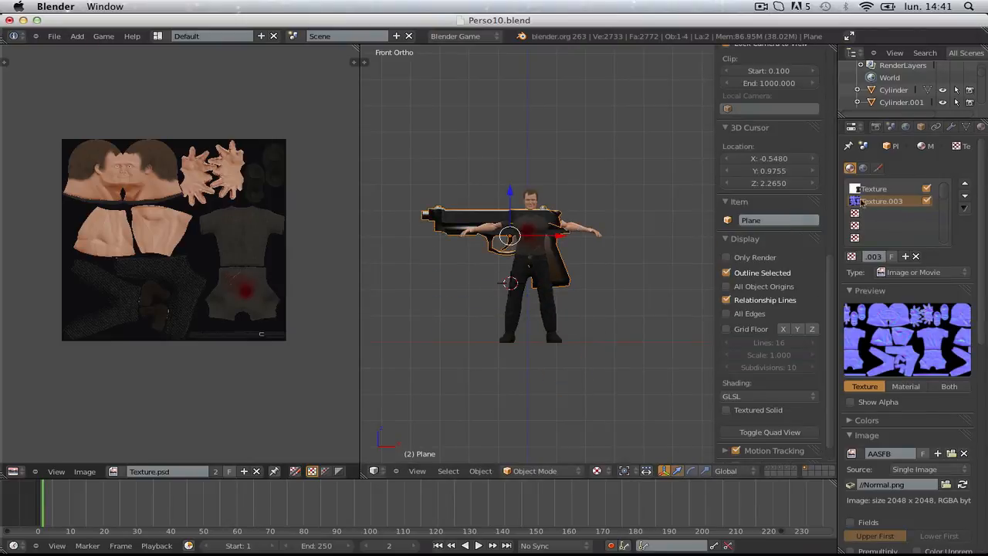
- Select the imported pistol and lower the specular intensity of its Material_Pisolet.psd material to about 0.095
click(981, 127)
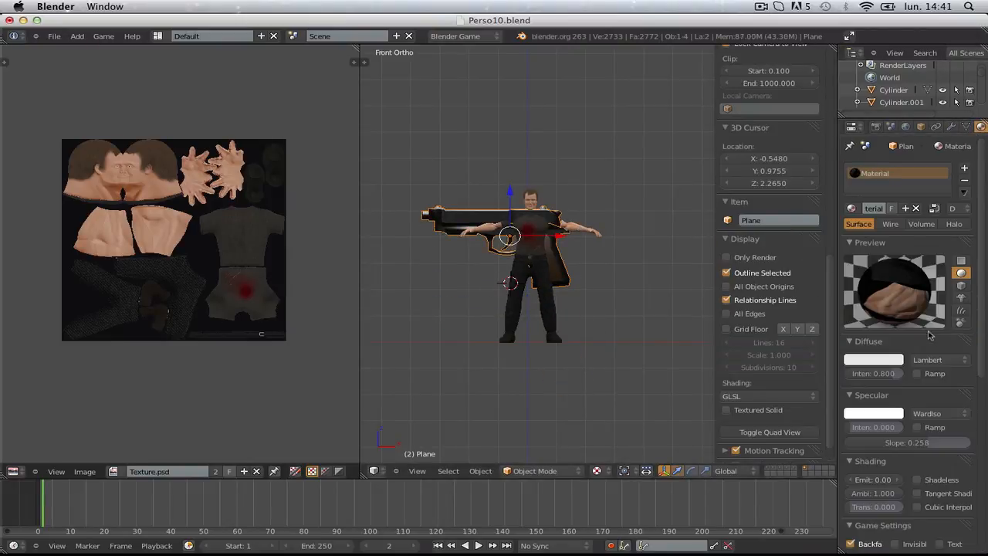
scroll(576, 286, up, 5)
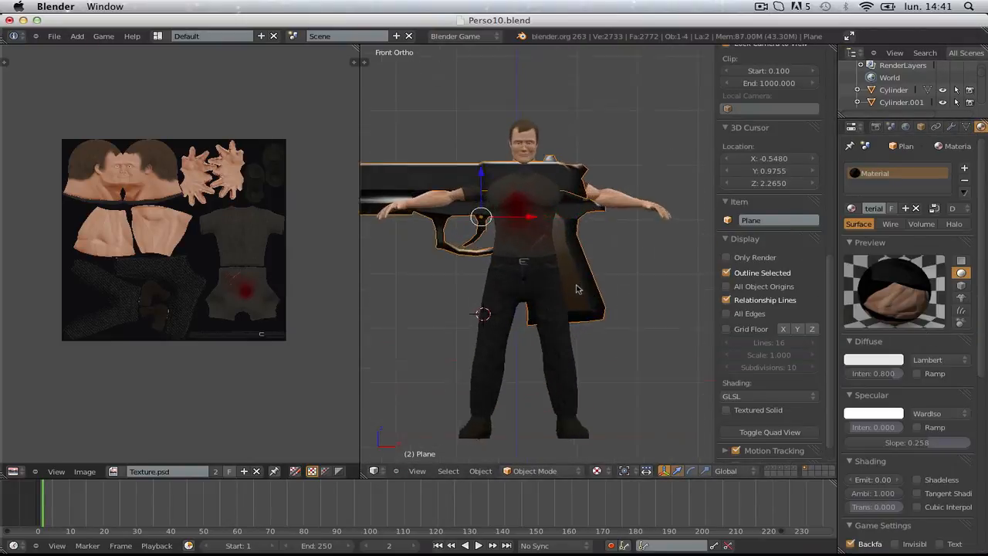
key(Tab)
key(Tab)
right_click(597, 291)
key(Tab)
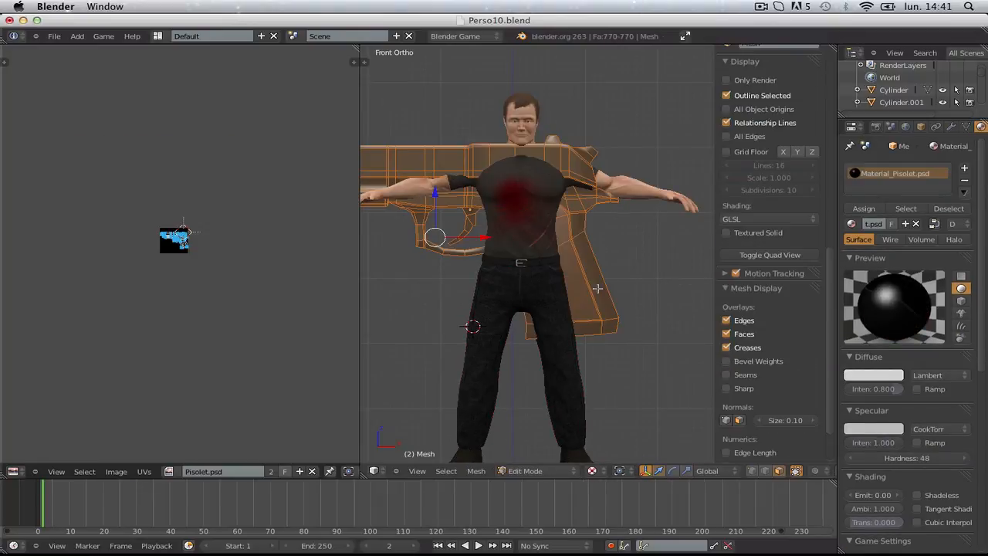
key(a)
key(Tab)
scroll(597, 291, down, 4)
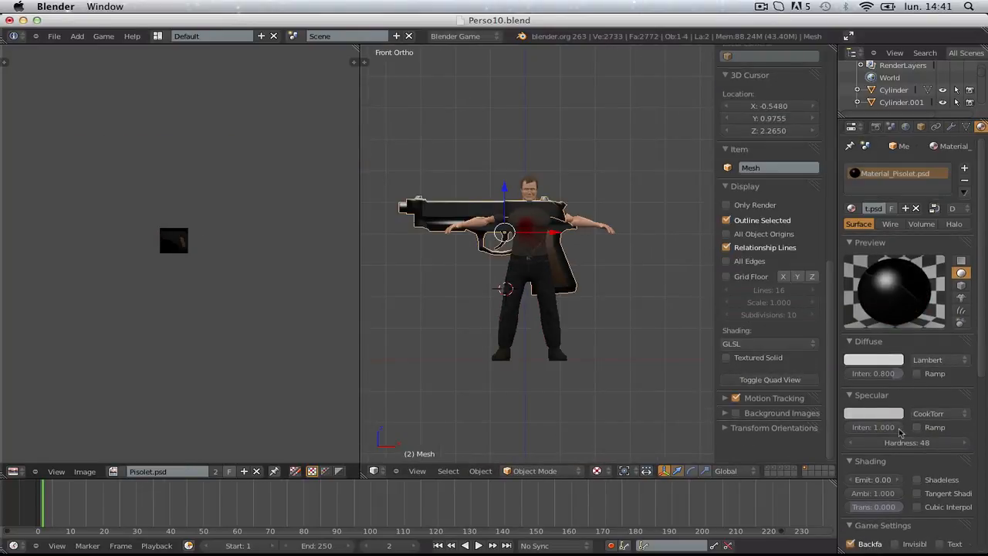
drag(879, 432, 848, 430)
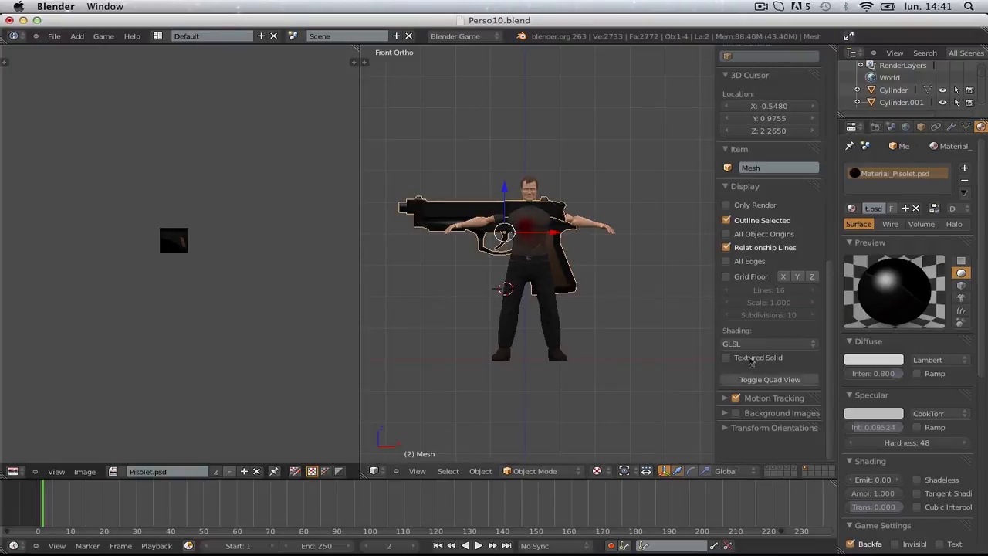
- Scale the pistol down to hand size and move it just below the character's outstretched forearm
scroll(622, 308, up, 3)
key(s)
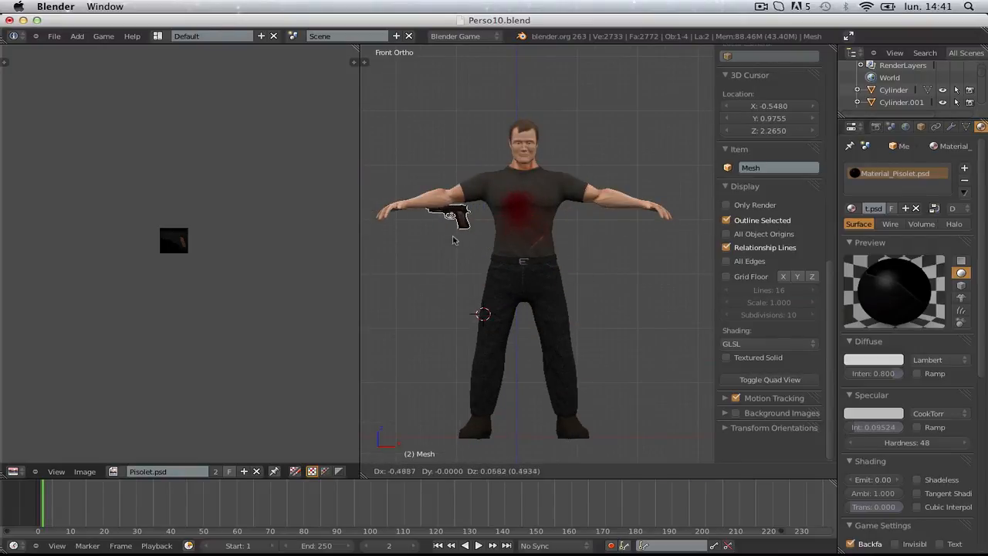
click(453, 242)
- Move the pistol from the top view and the front view onto the character's outstretched hand
key(KP_7)
shift+middle_drag(473, 256, 646, 236)
key(g)
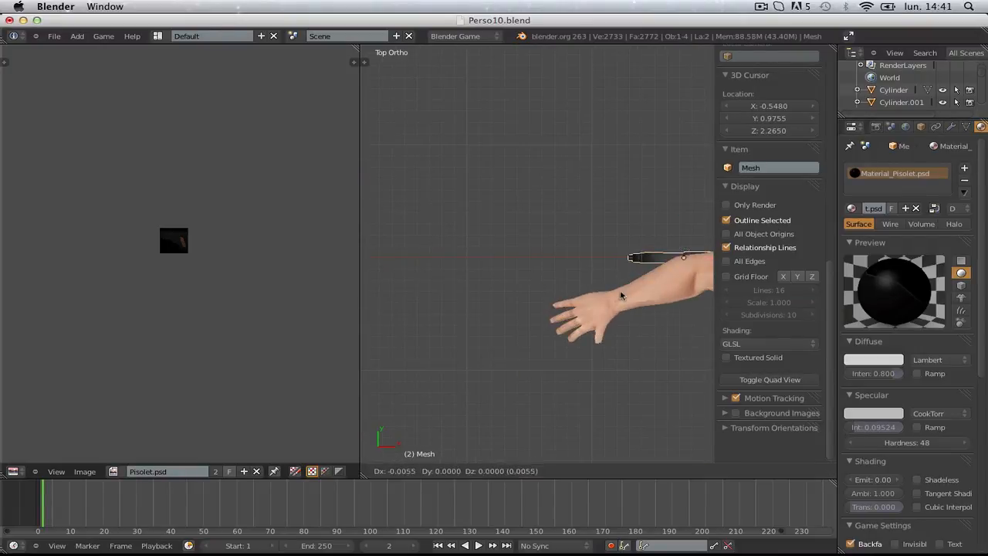
click(501, 368)
key(KP_1)
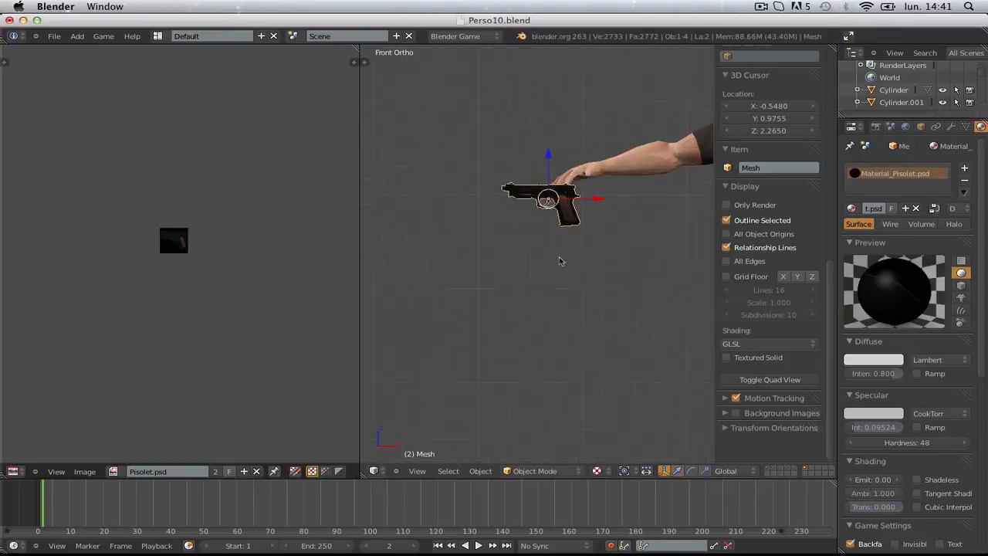
scroll(561, 261, up, 6)
key(g)
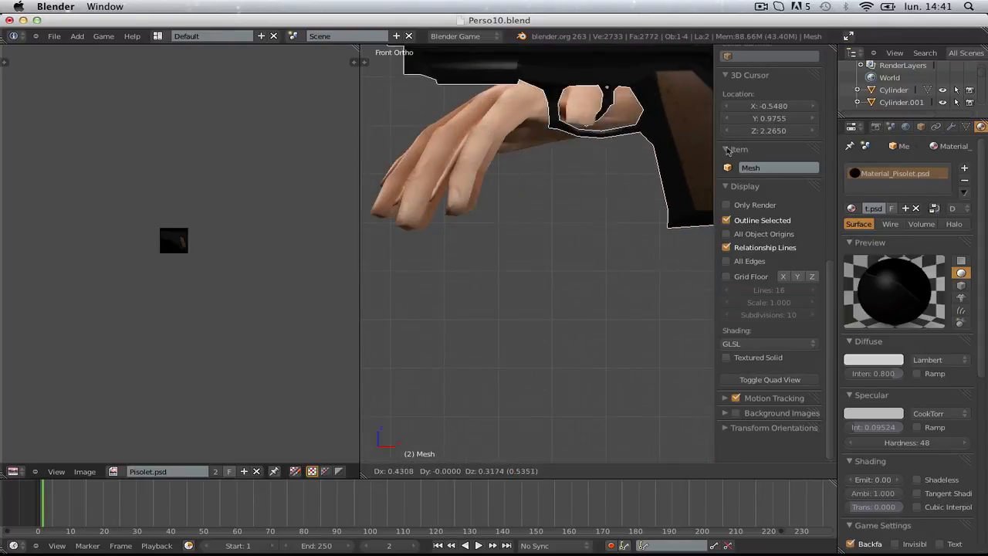
click(713, 160)
scroll(695, 171, down, 5)
key(r)
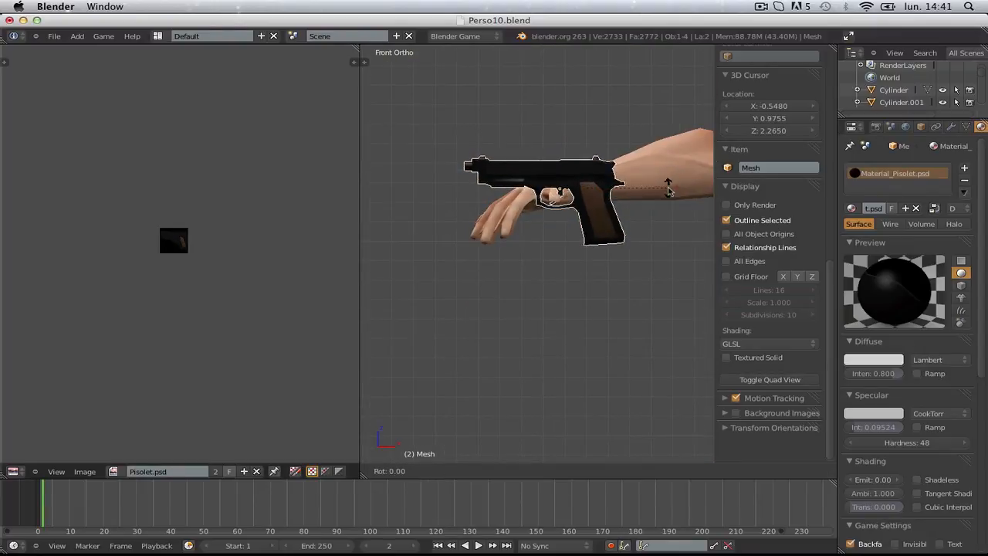
click(680, 237)
key(super+z)
- Rotate the pistol 90° about the global X axis
key(r)
key(x)
key(9)
key(0)
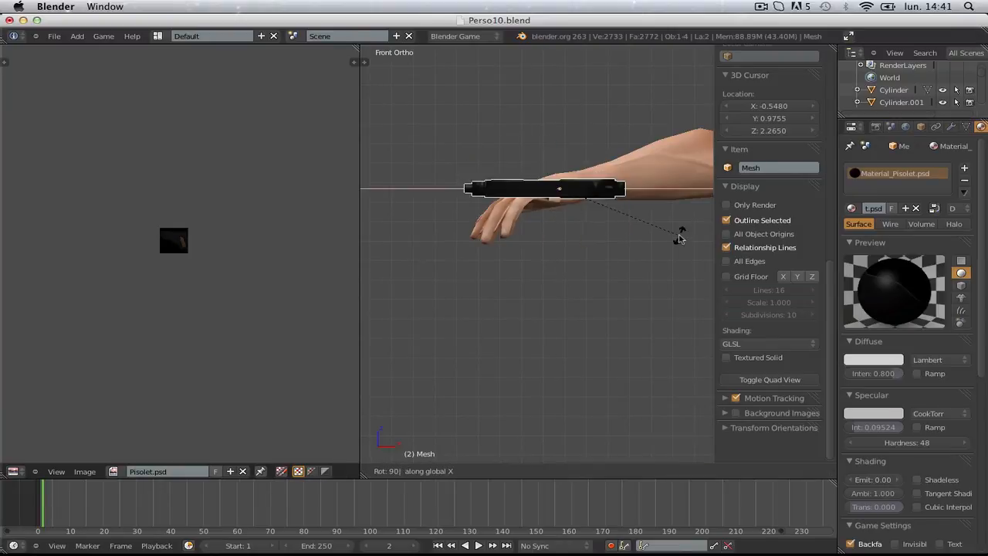
key(Return)
- Move the flat pistol over the hand and tilt its barrel downward to follow the slope of the fingers
key(g)
click(633, 258)
key(r)
click(633, 220)
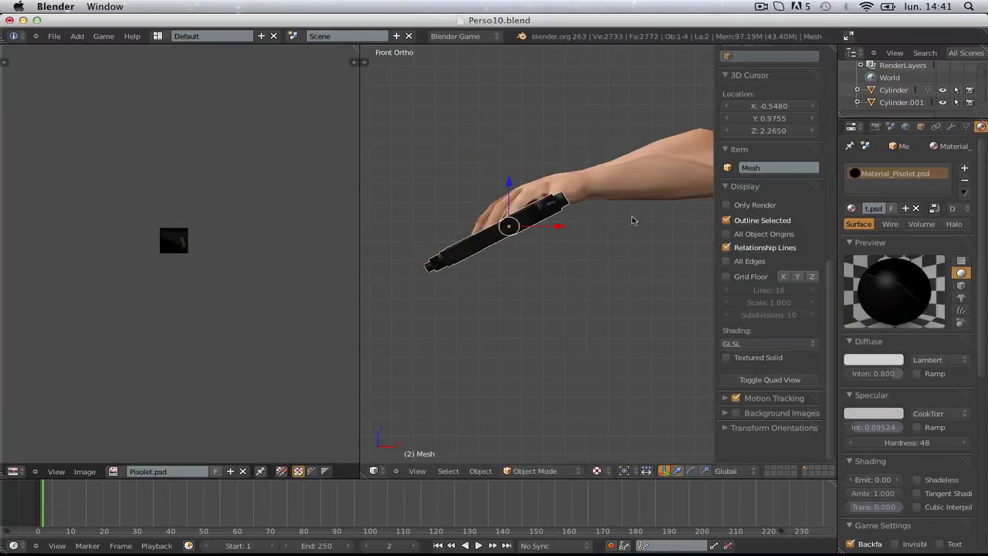
key(g)
click(643, 219)
- Turn the pistol with a trackball rotation so its grip sits in the palm, adjust its position on the hand and deselect it
key(r)
key(r)
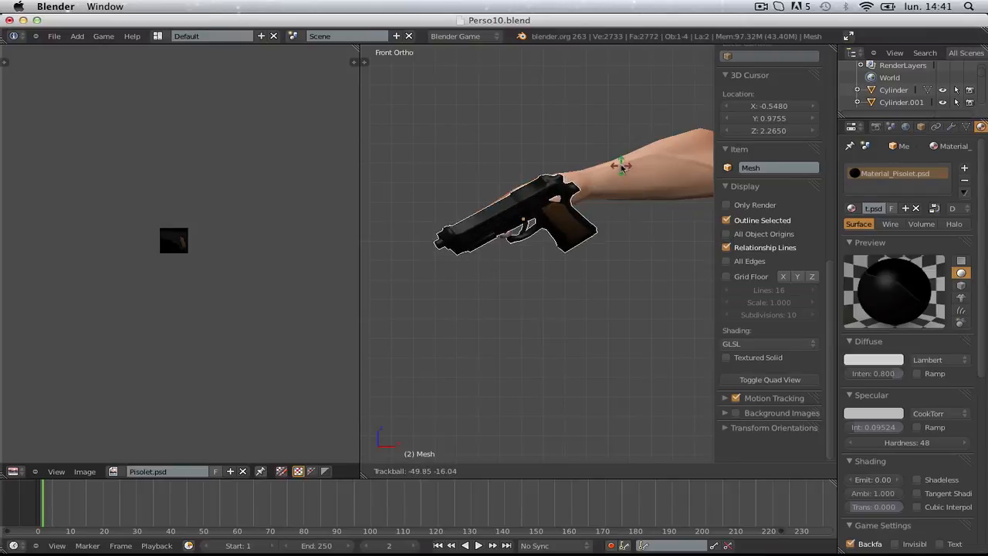
click(615, 136)
key(g)
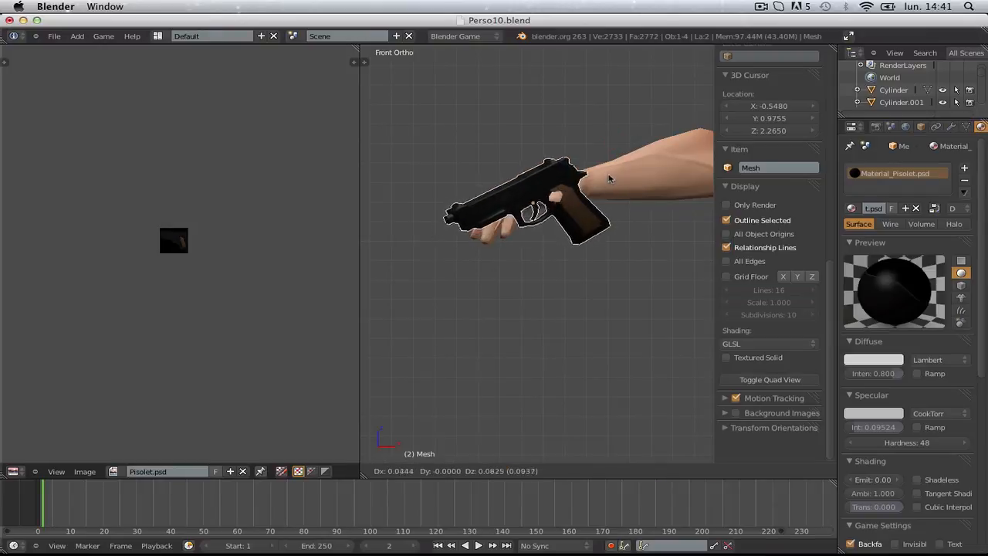
click(623, 169)
key(a)
scroll(624, 171, down, 8)
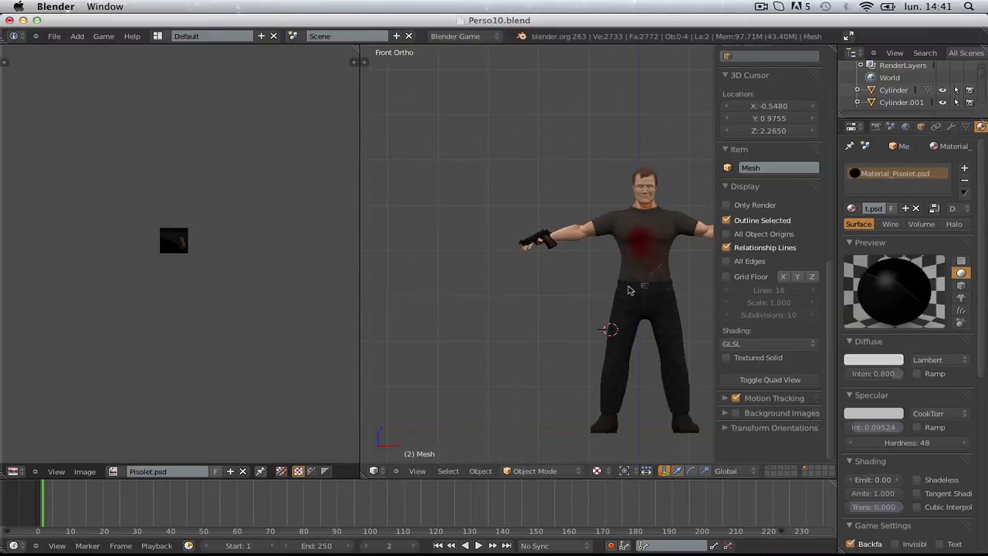
- Clear the pistol's rotation and rotate it 90° about the X axis so it stands upright in side profile
shift+middle_drag(631, 291, 522, 273)
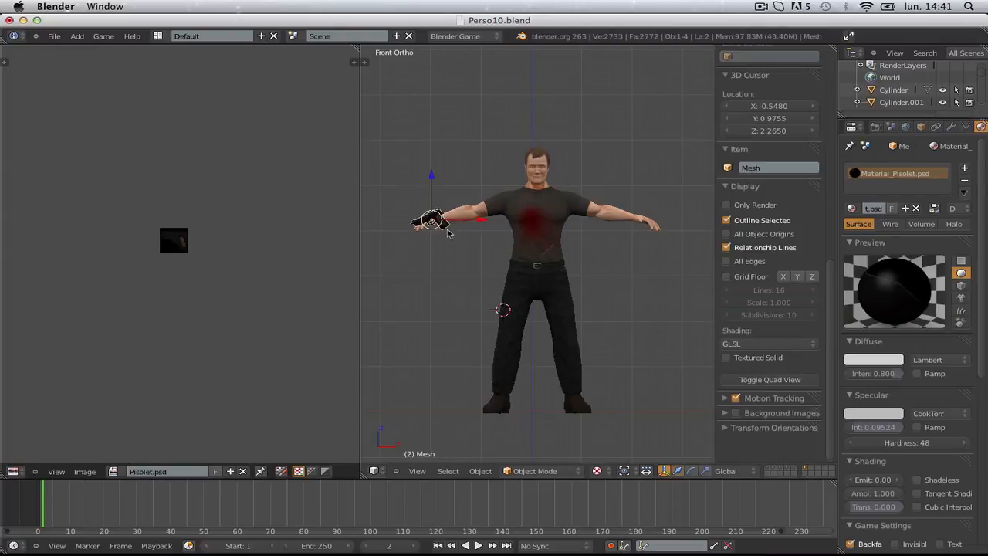
key(alt+r)
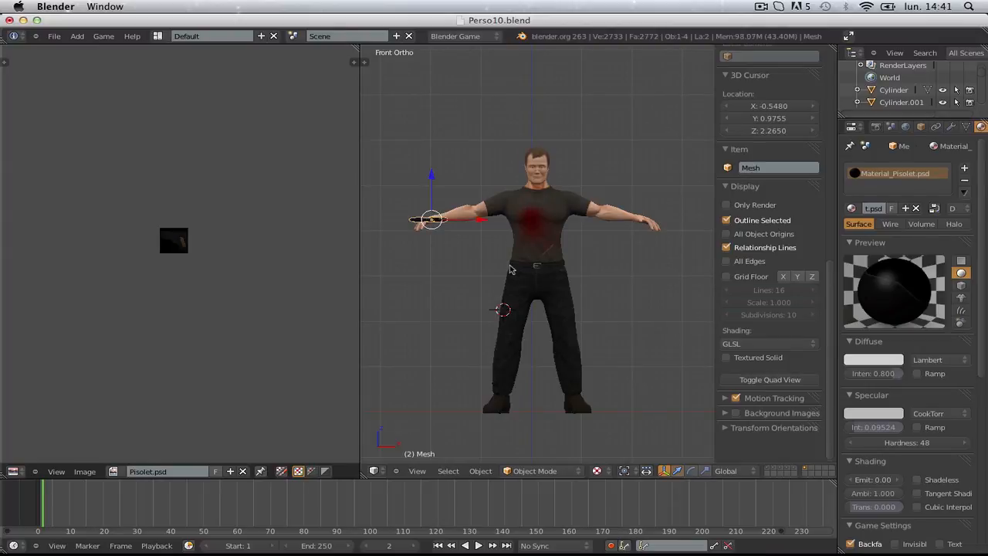
text(r90)
key(Return)
text(rx90)
key(Return)
- Place the pistol, slightly enlarged, above the character's outstretched arm near head height and widen the 3D viewport
key(g)
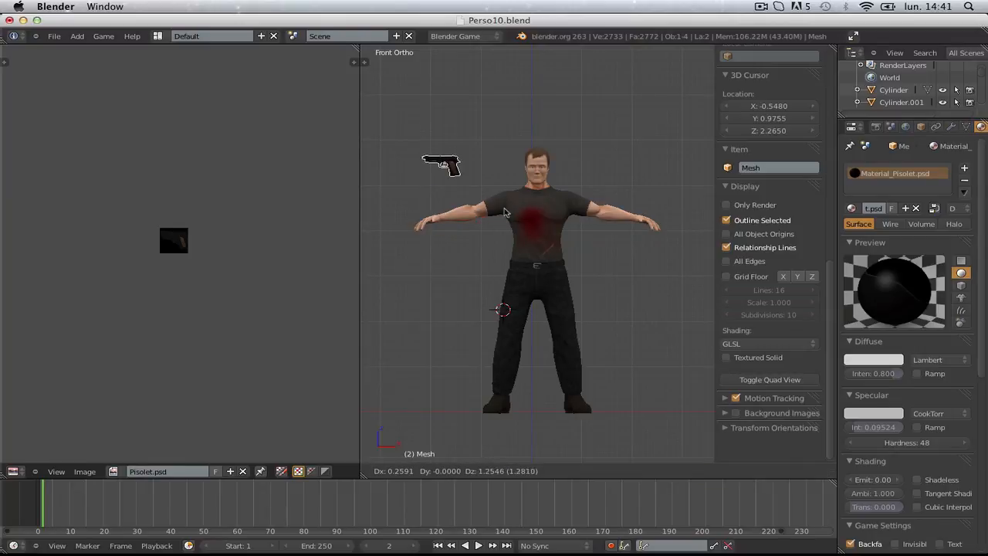
key(s)
click(514, 215)
key(a)
shift+middle_drag(513, 215, 539, 190)
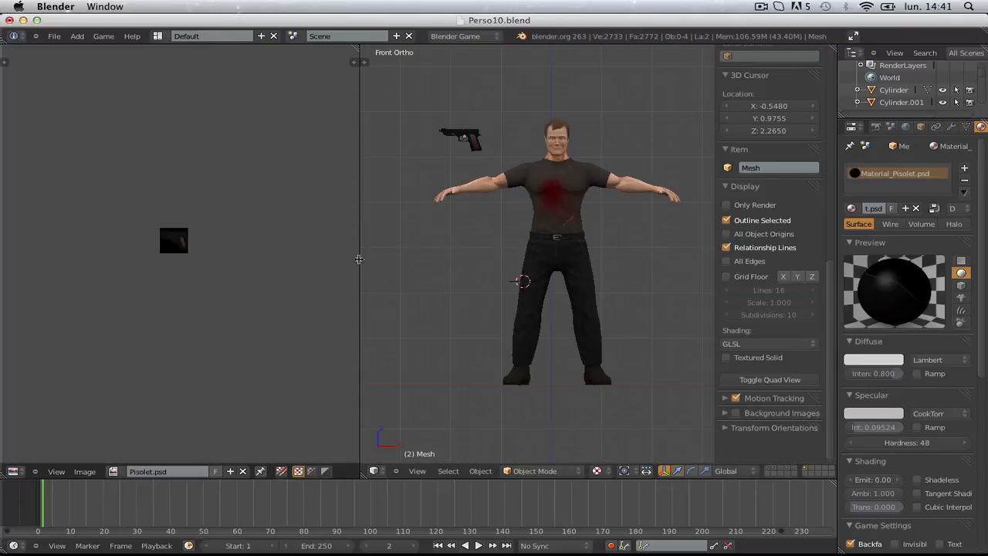
drag(359, 259, 140, 259)
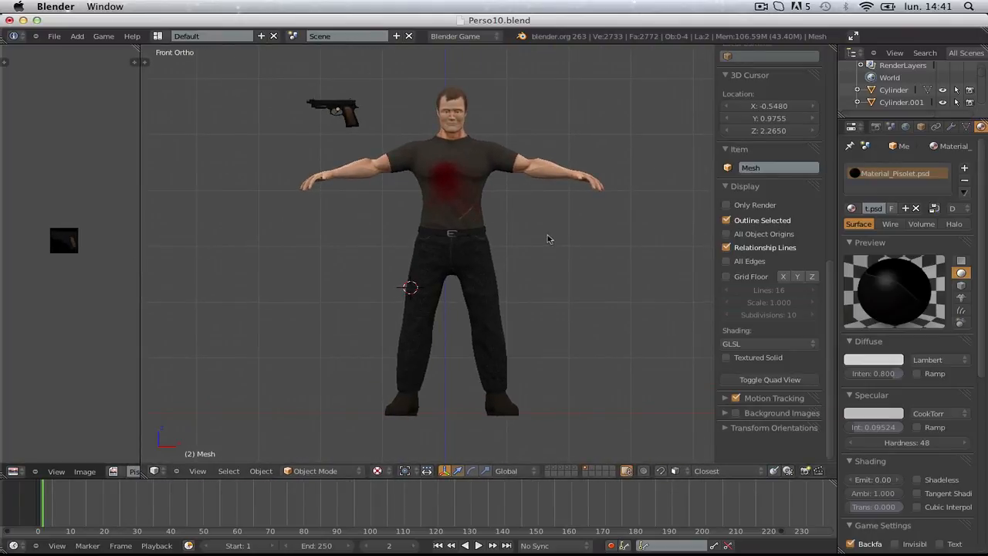